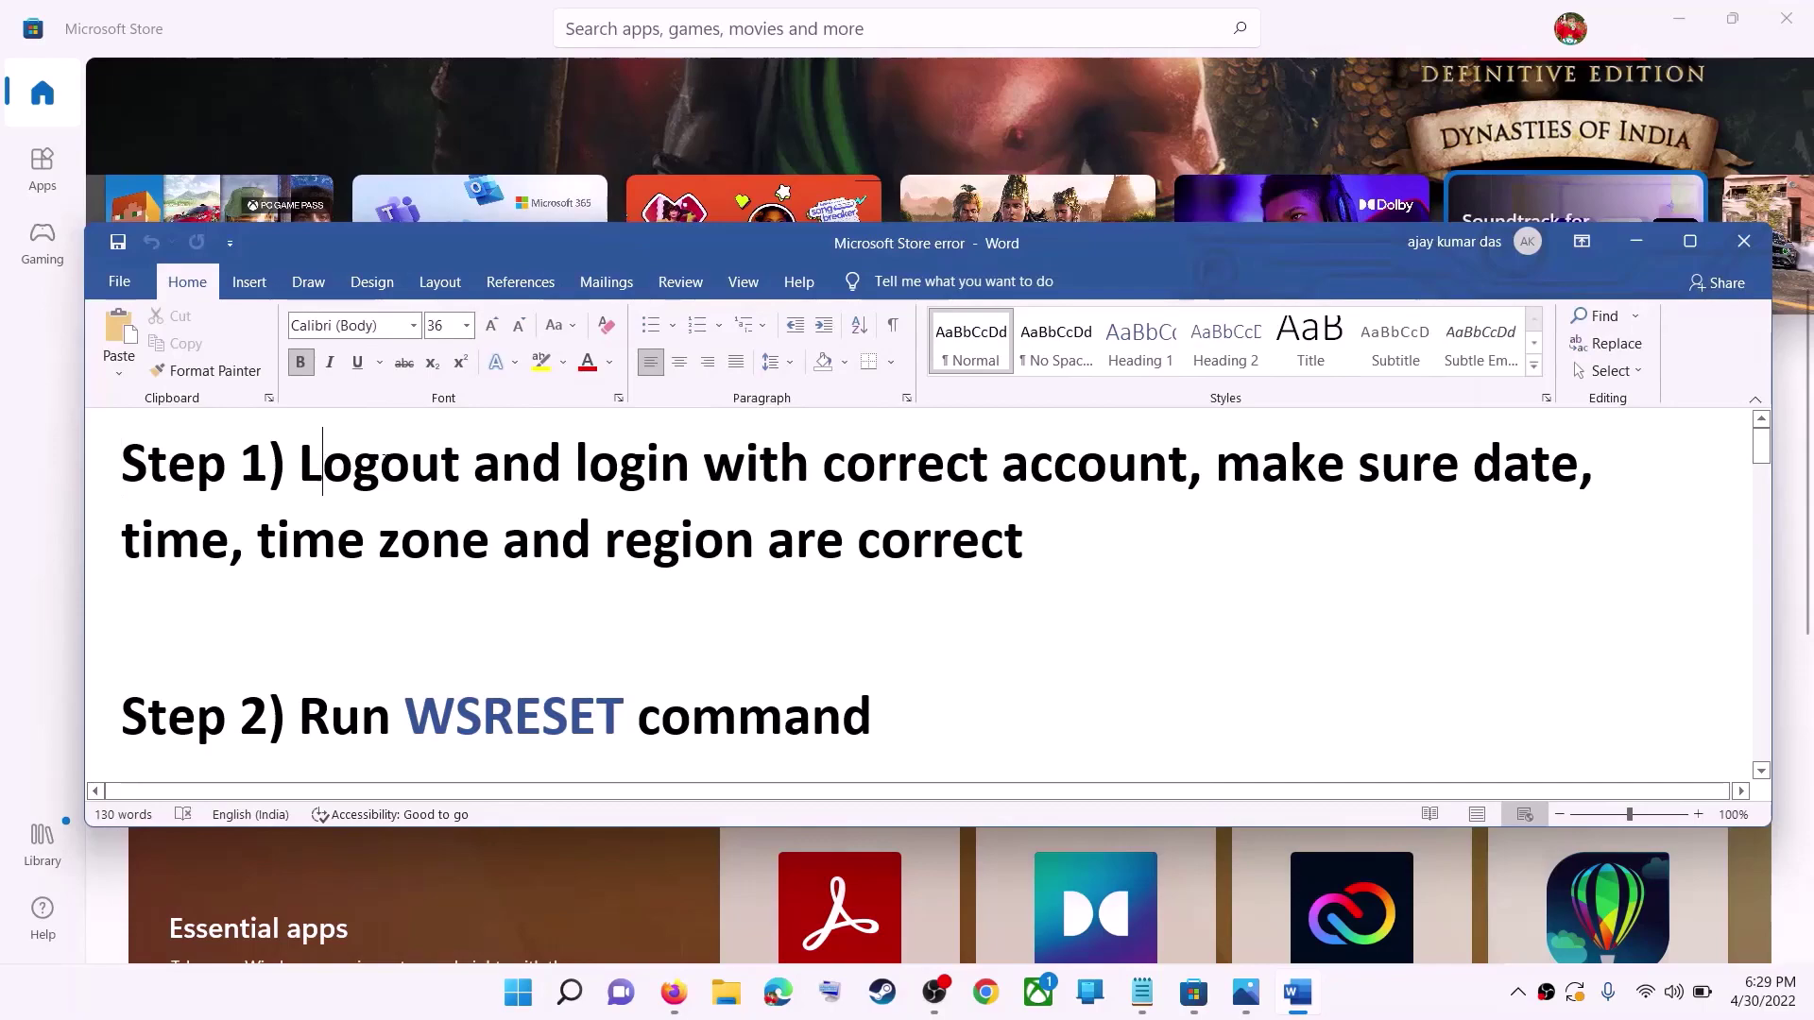
- Sign out of Microsoft Store and sign back in with the first saved Microsoft account
left_click_drag(301, 463, 1188, 470)
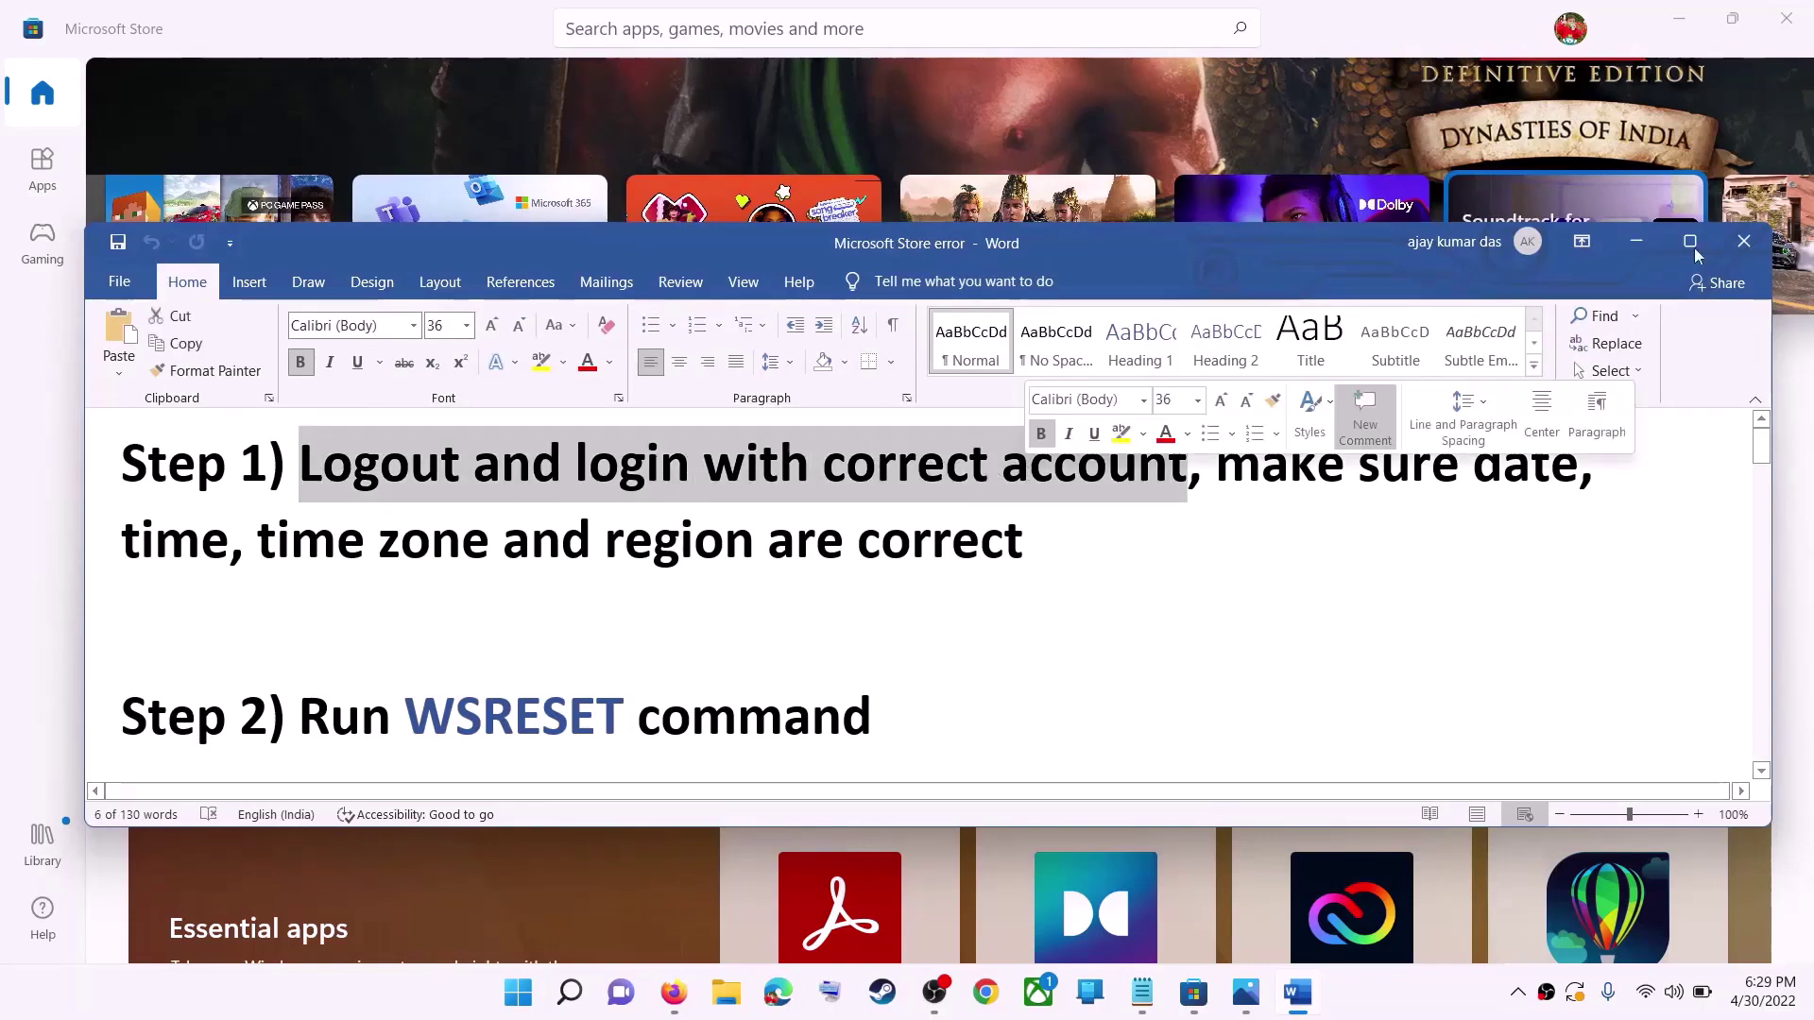
left_click(1640, 249)
scroll(1328, 578, "up", 4)
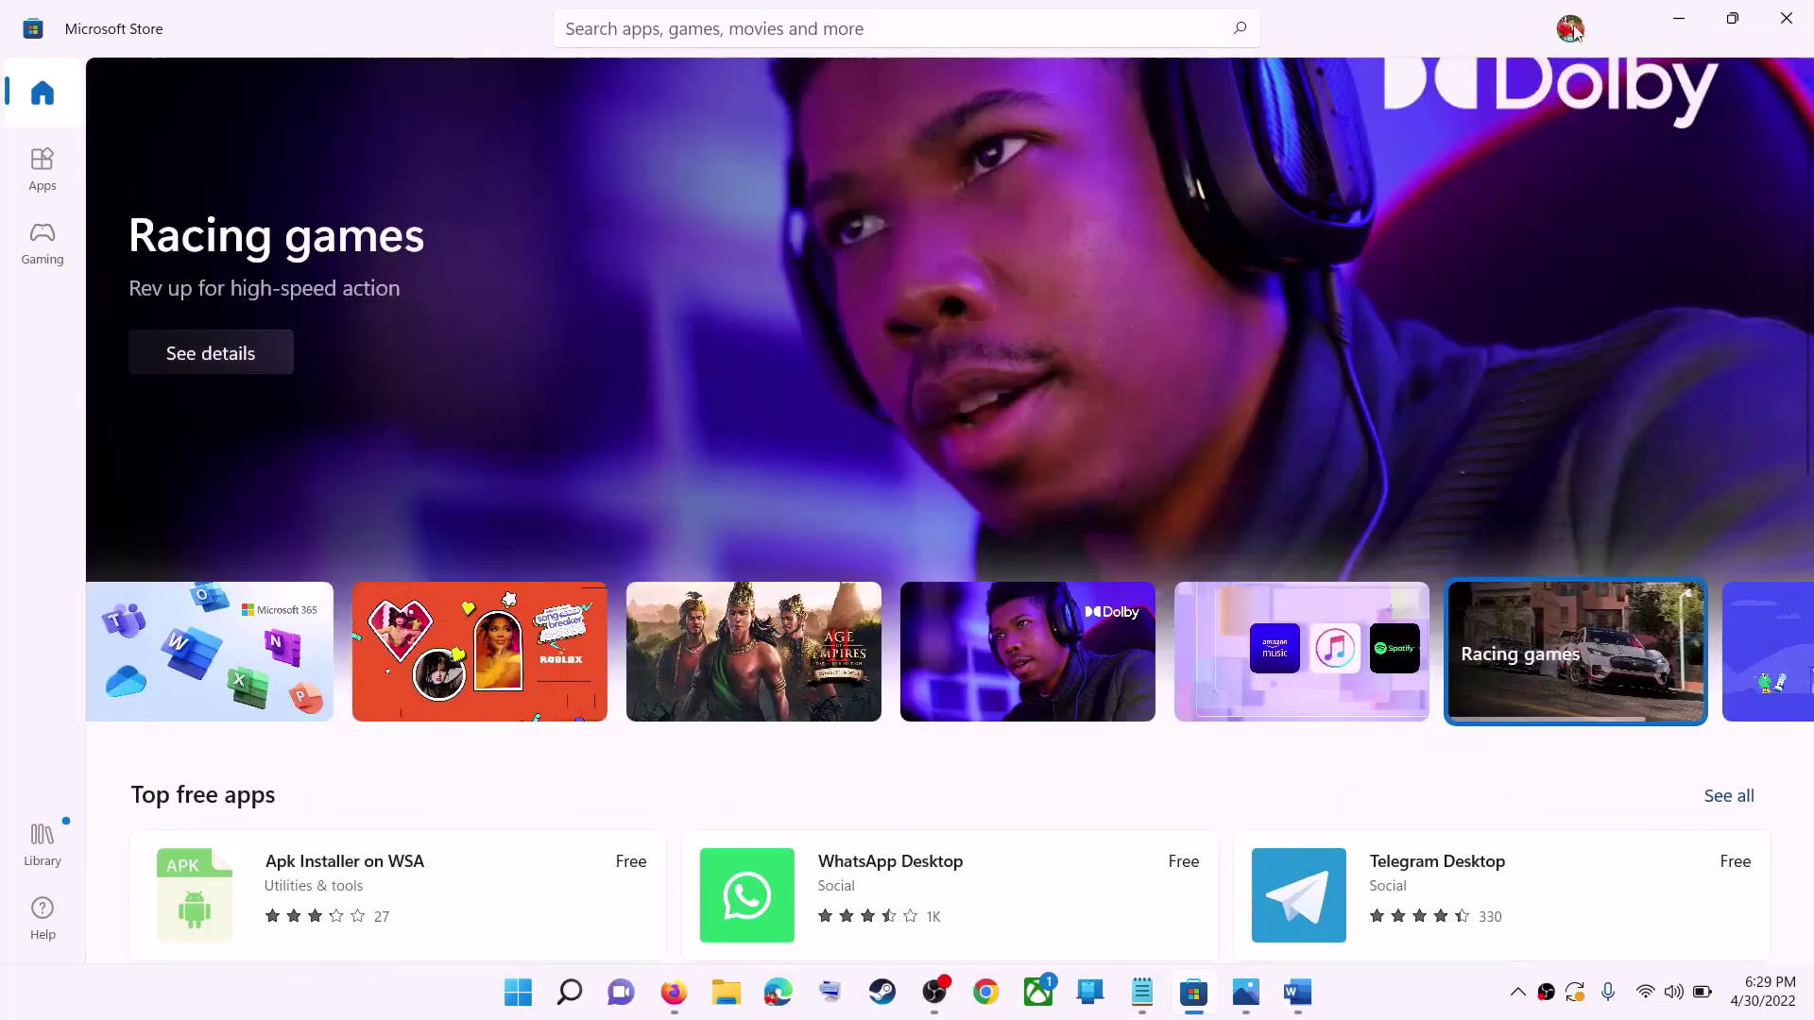
left_click(1570, 30)
left_click(1297, 137)
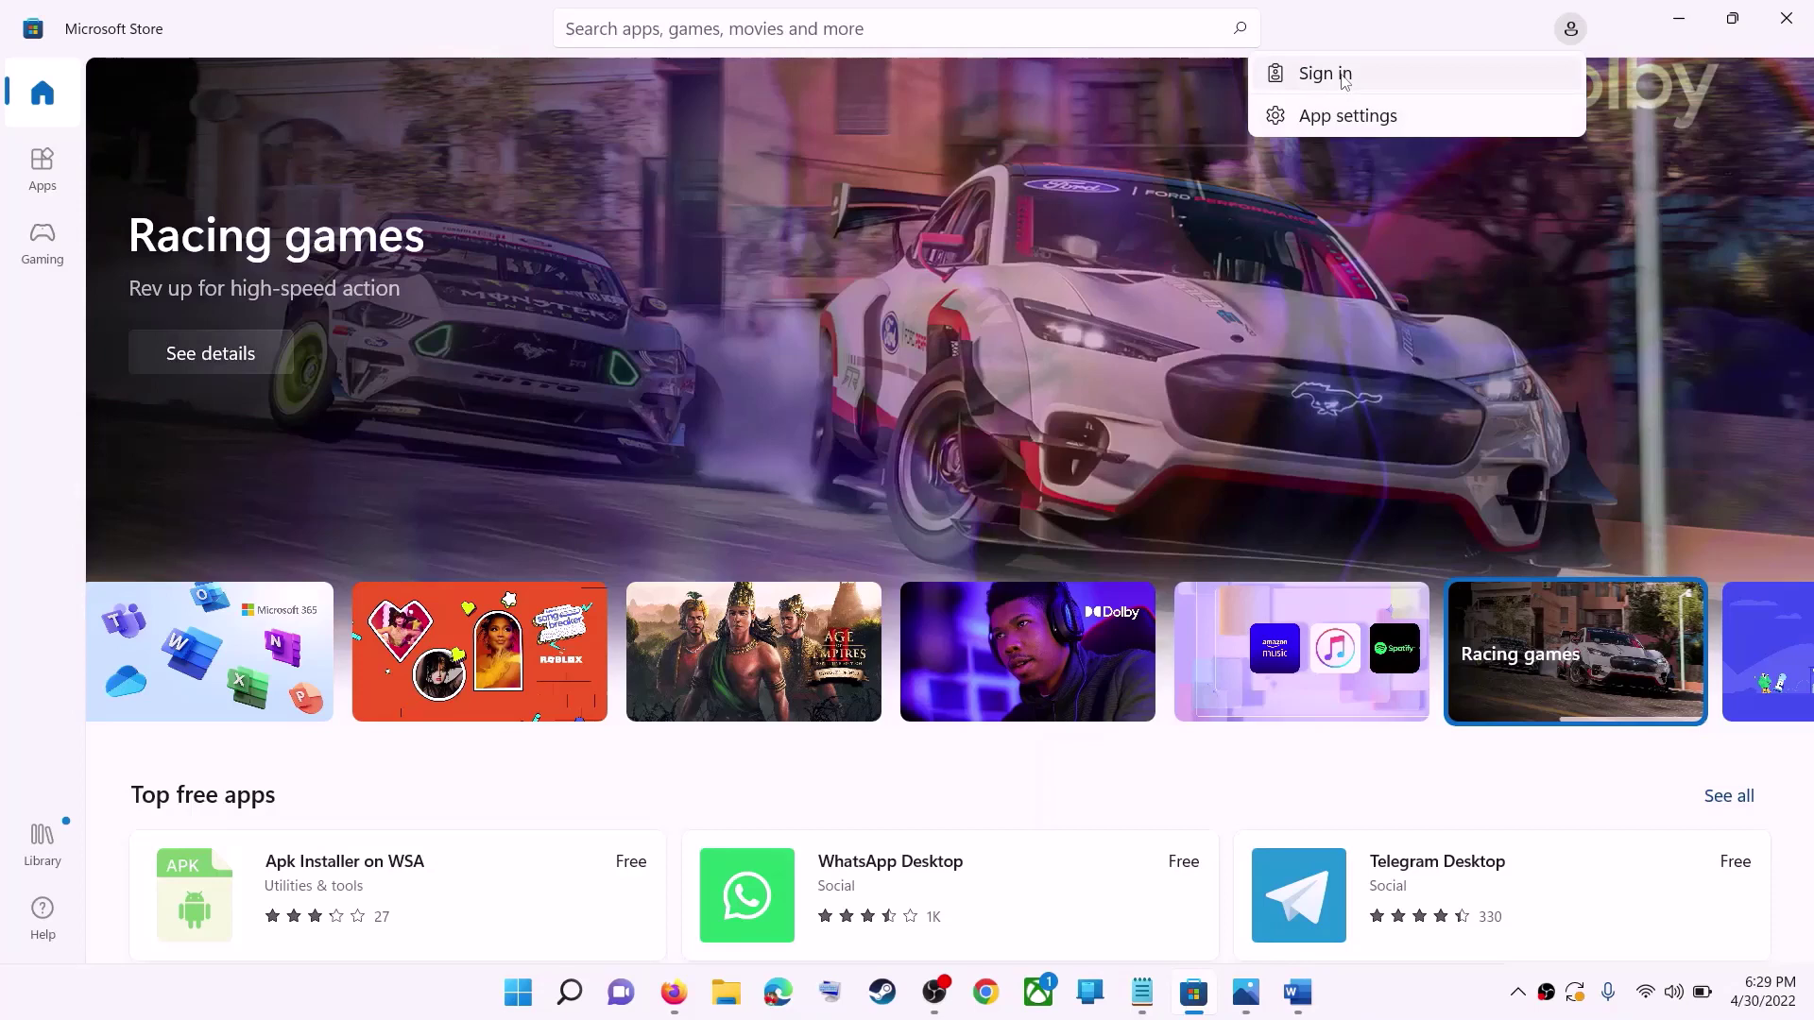
left_click(1345, 75)
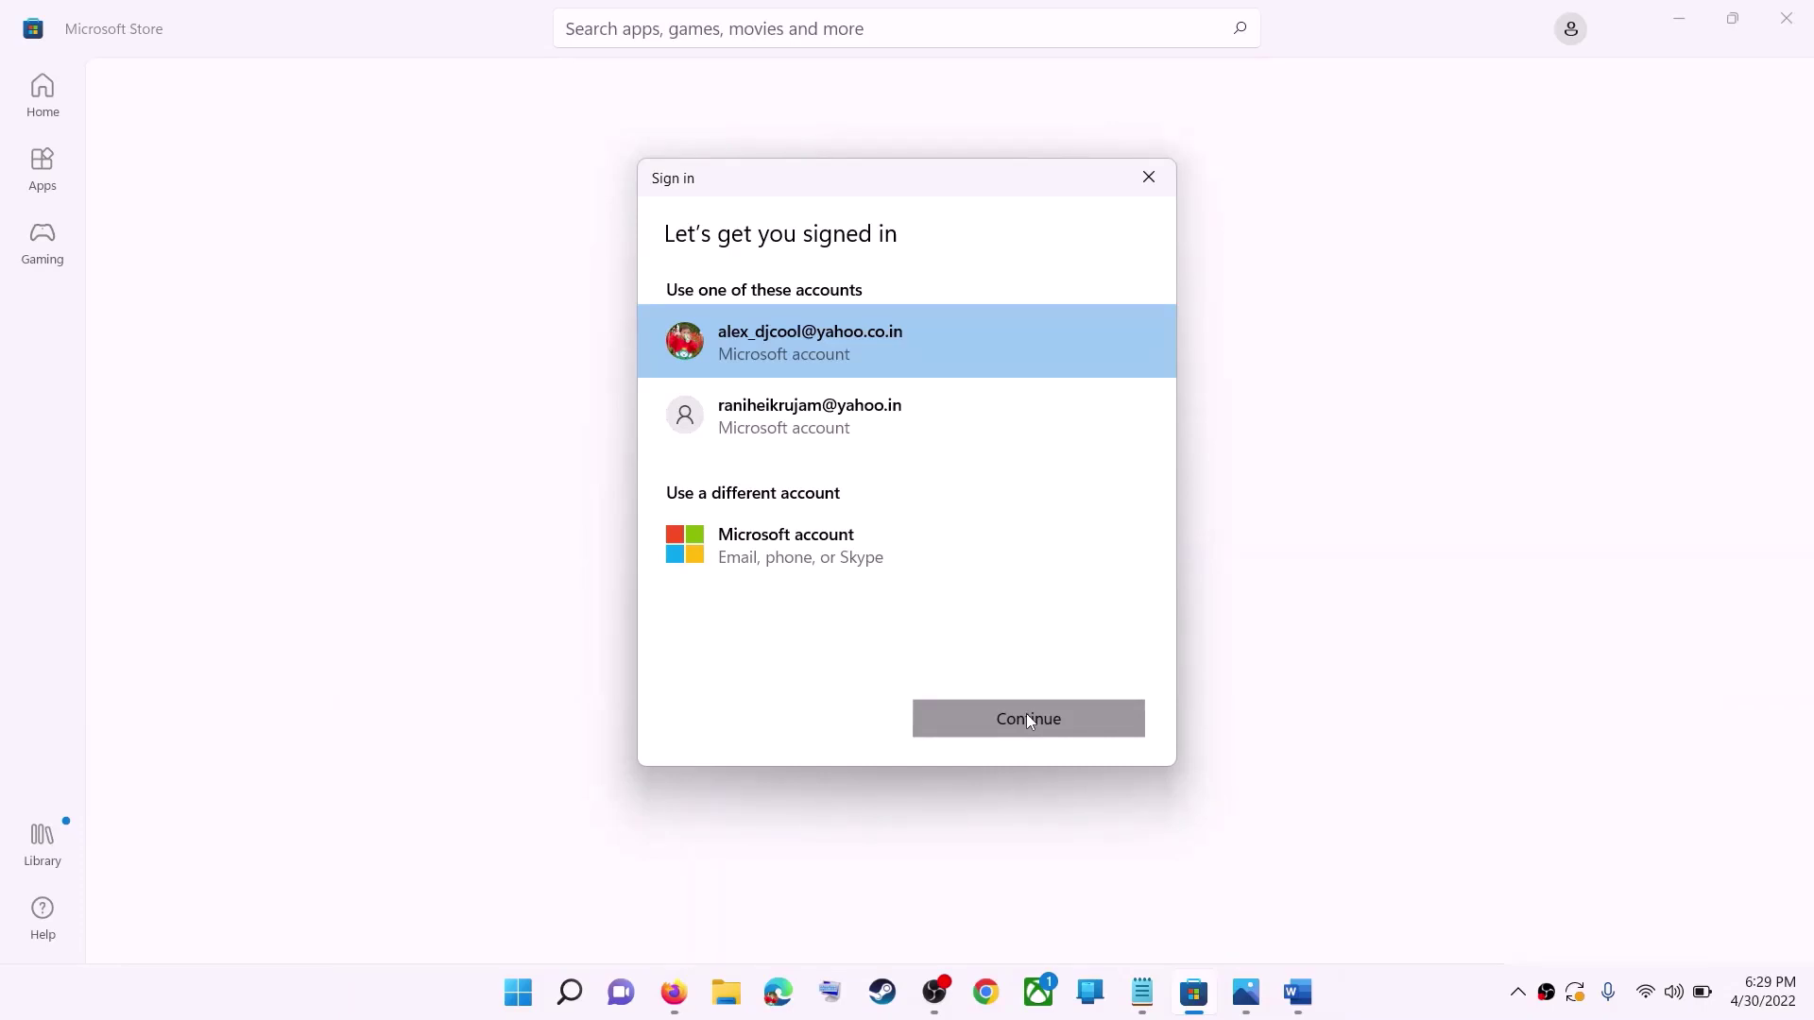
left_click(1029, 720)
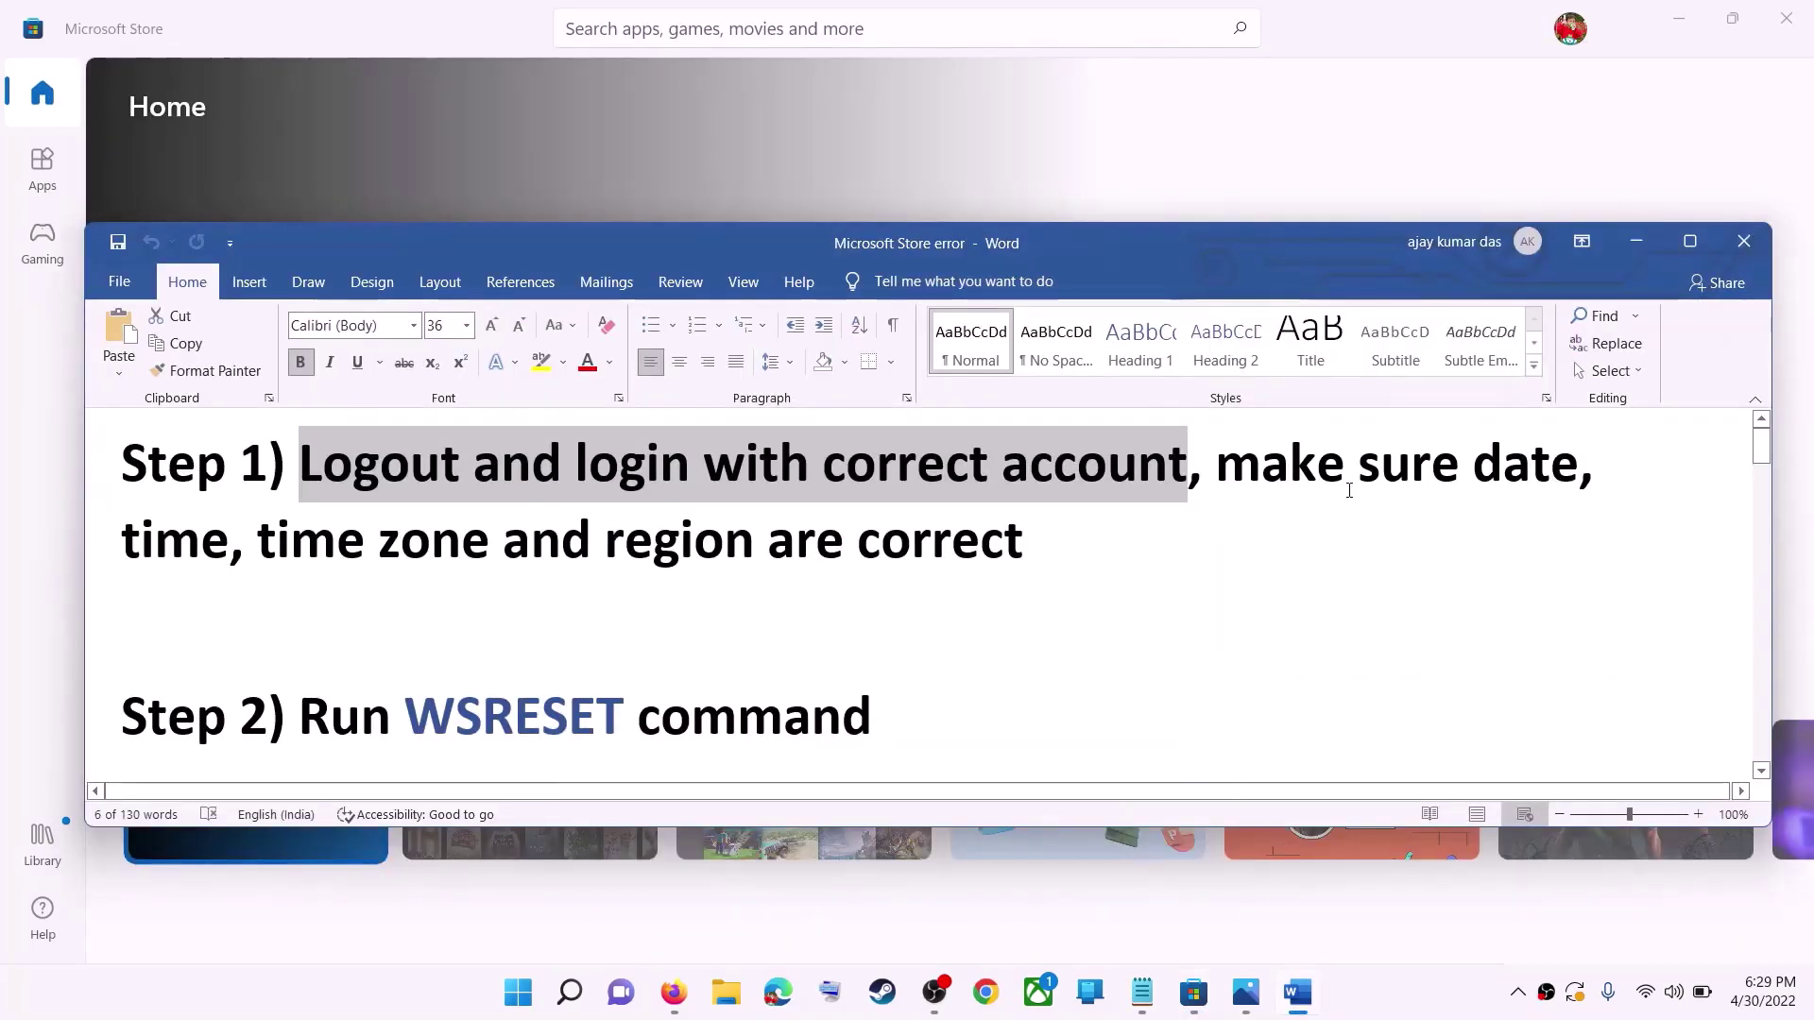
- Open the Date & time settings and choose the time zone (UTC+05:30) Chennai, Kolkata, Mumbai, New Delhi
left_click_drag(1219, 464, 922, 524)
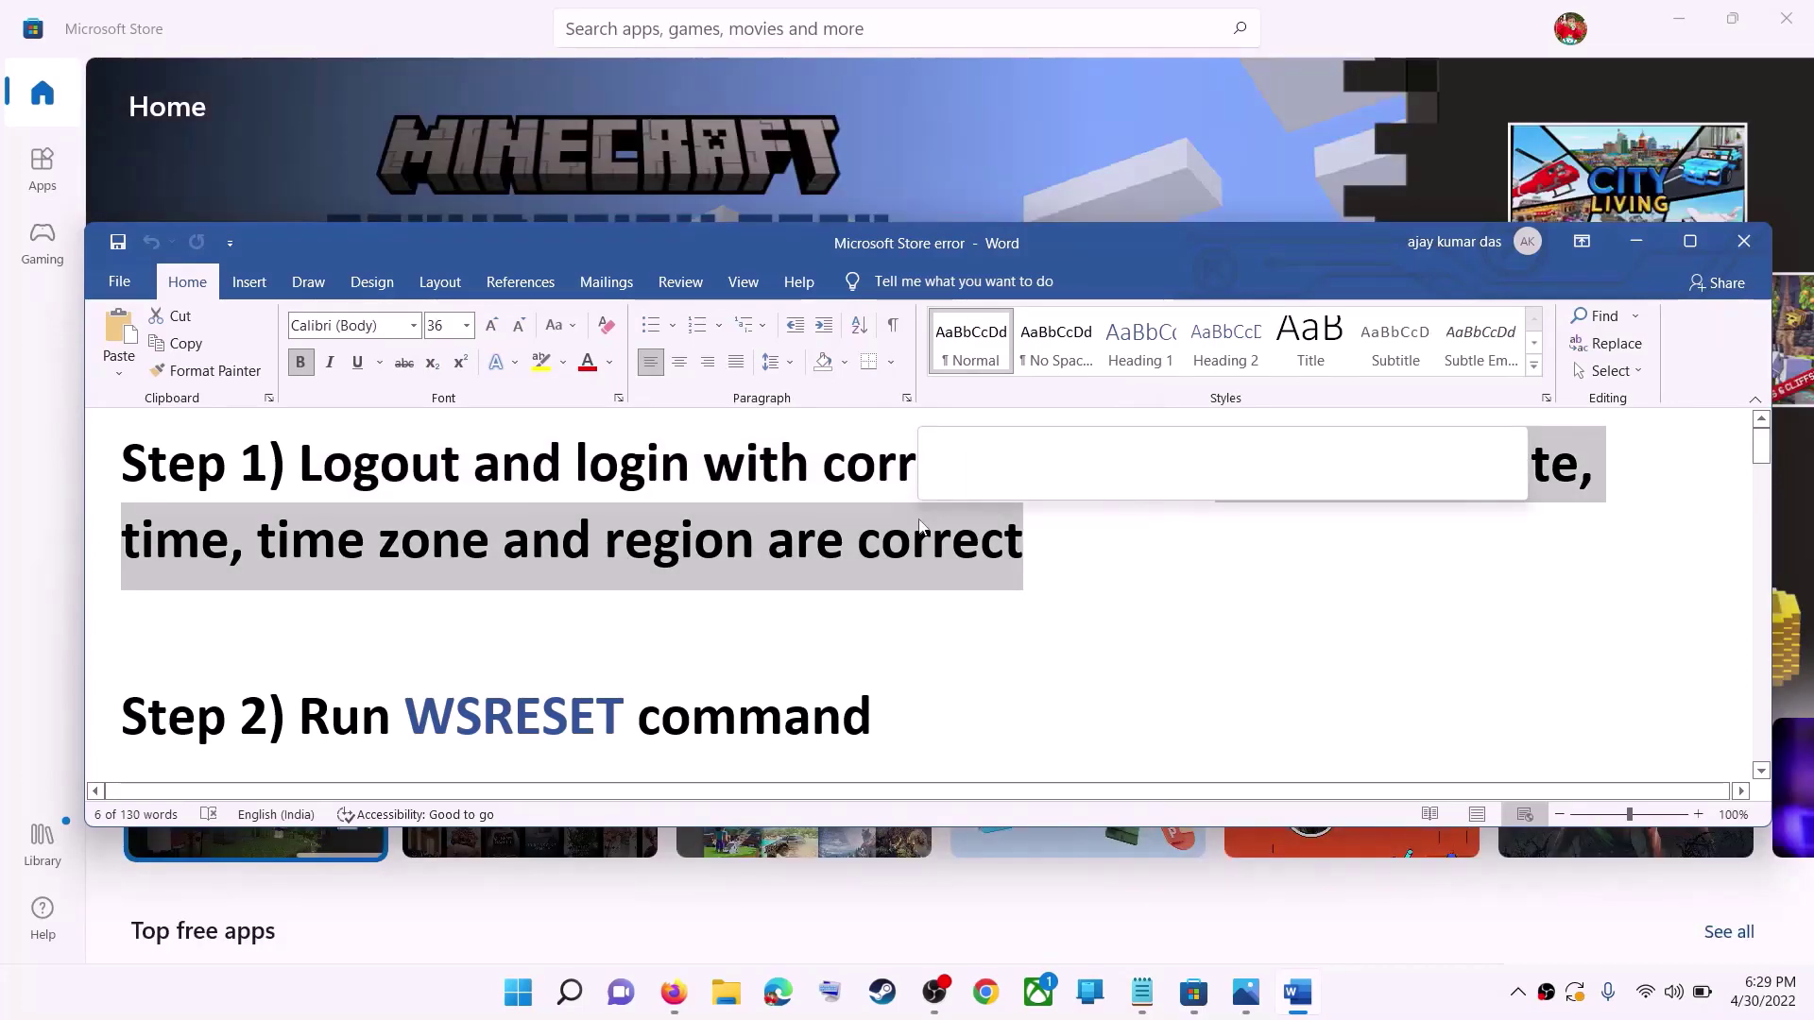
right_click(1759, 992)
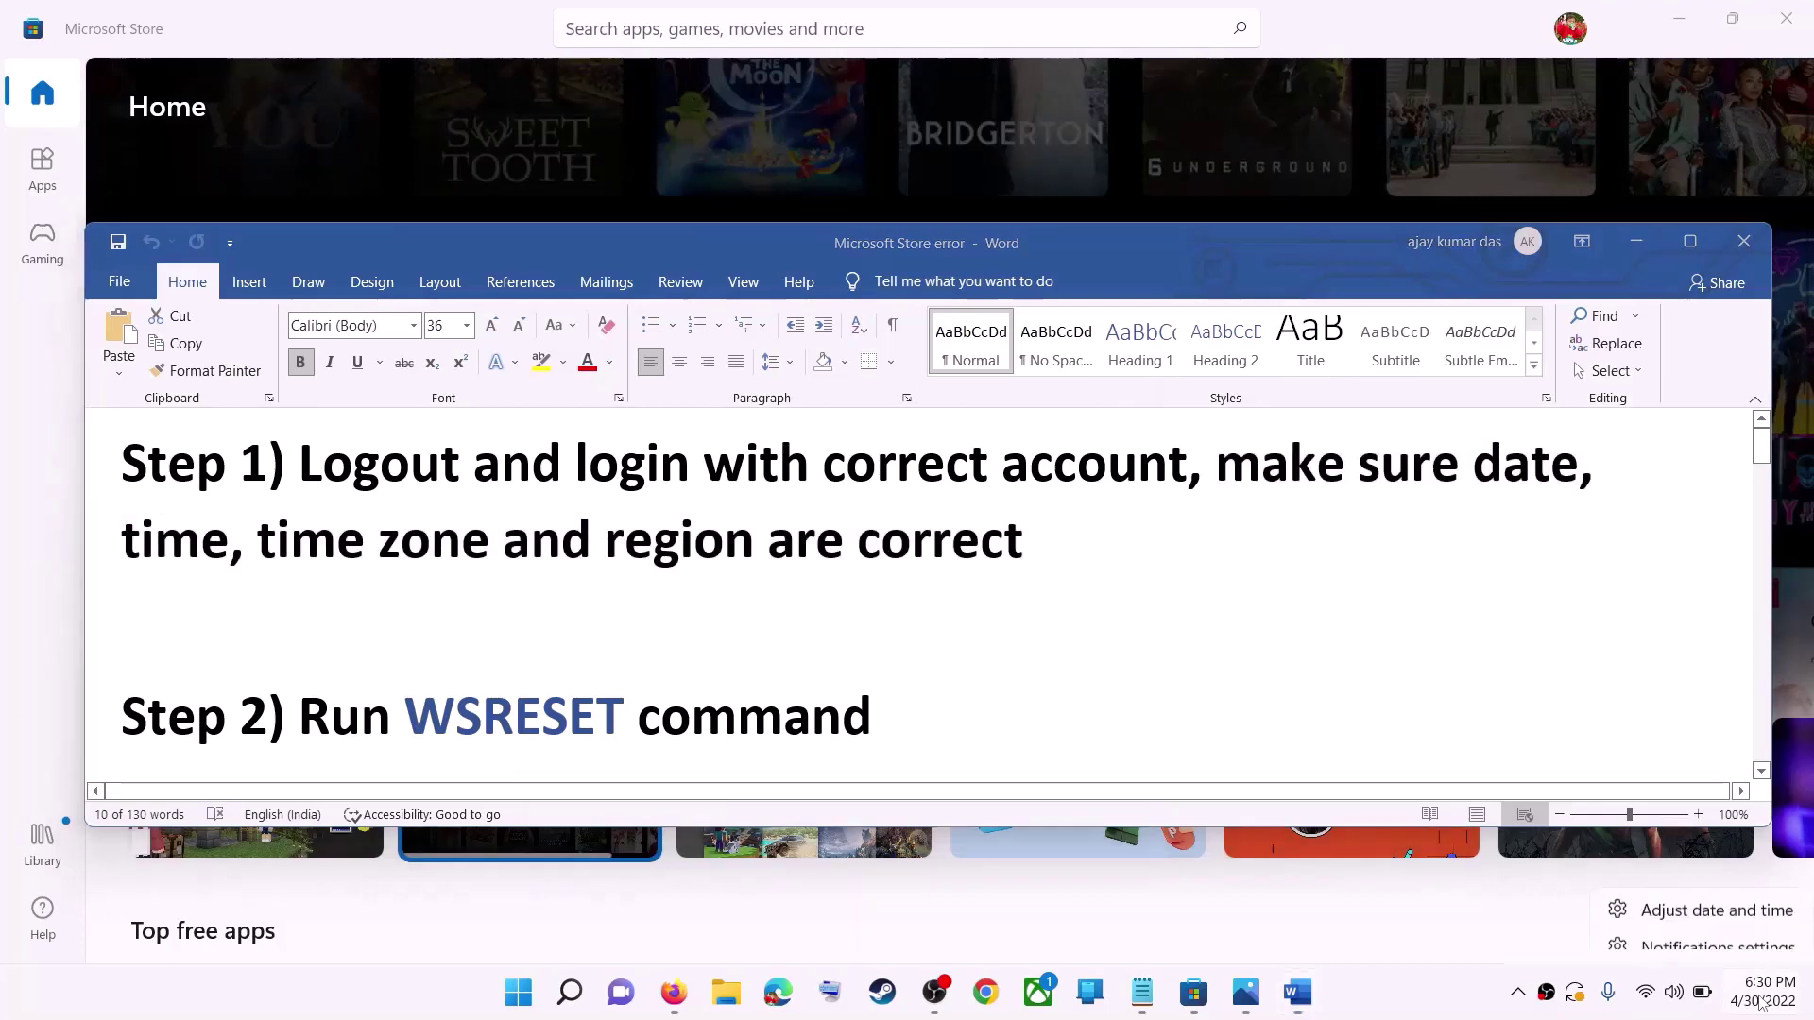
left_click(1717, 893)
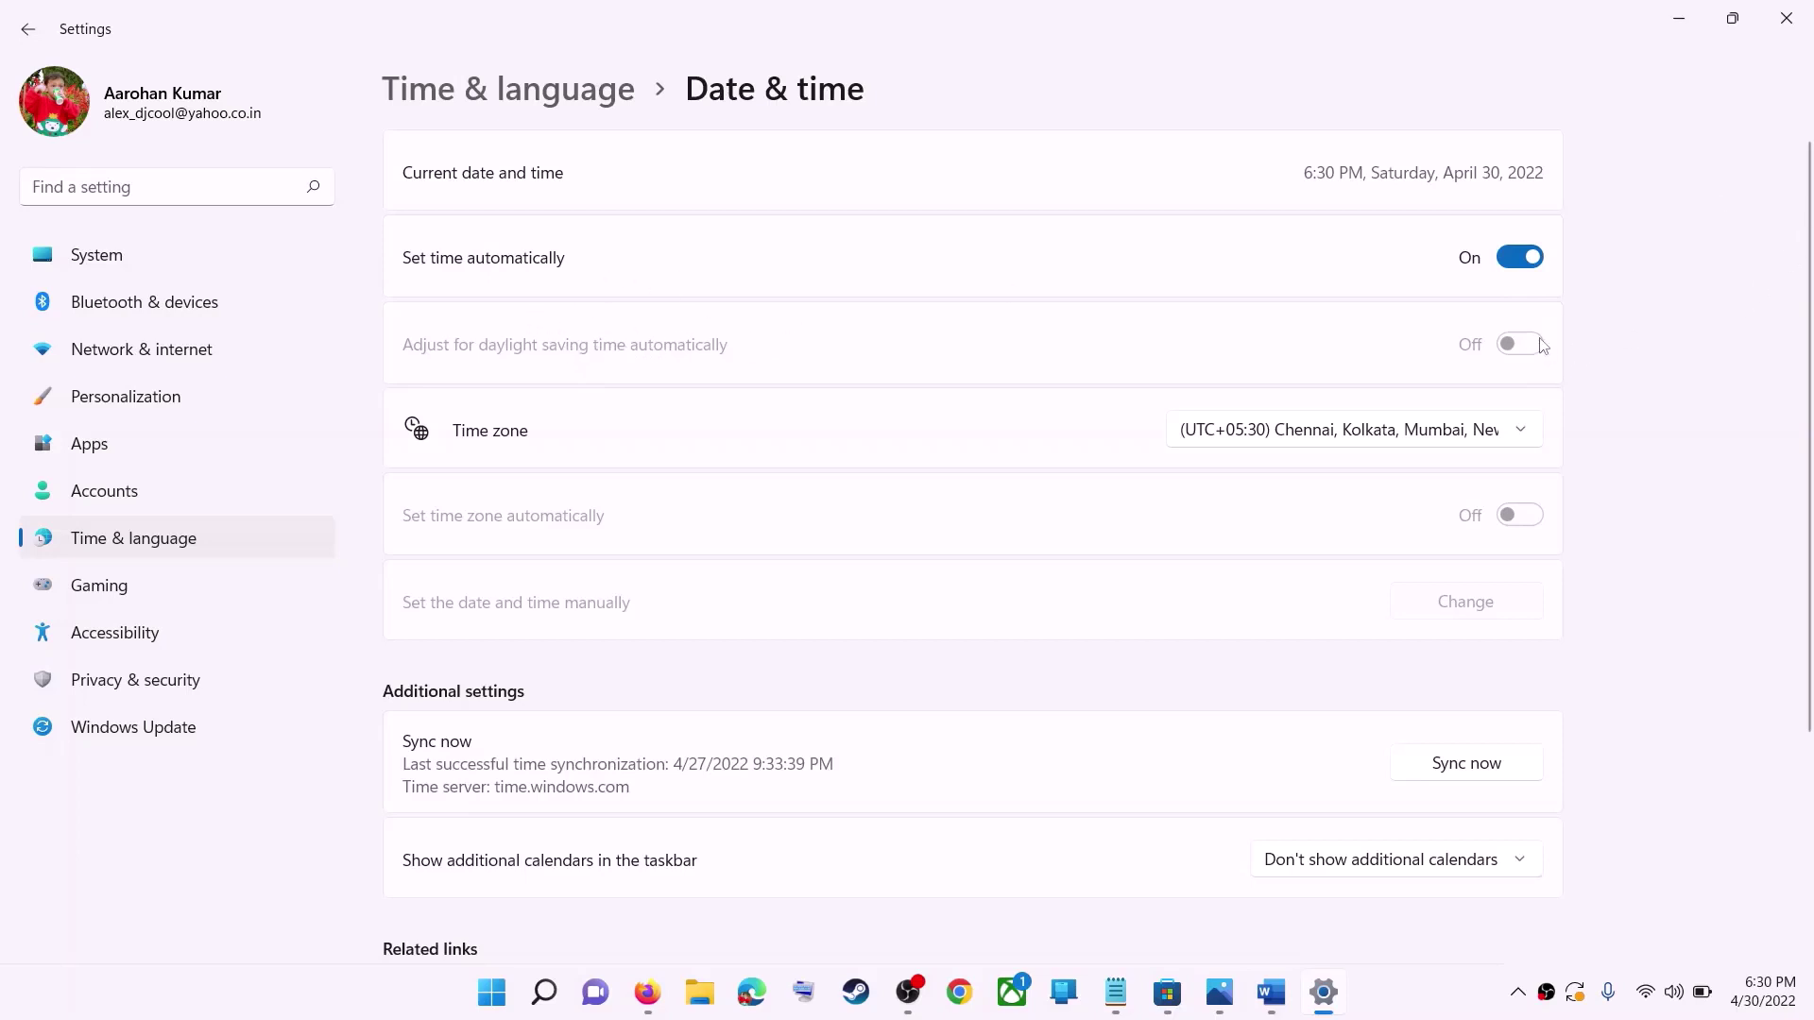
left_click(1333, 439)
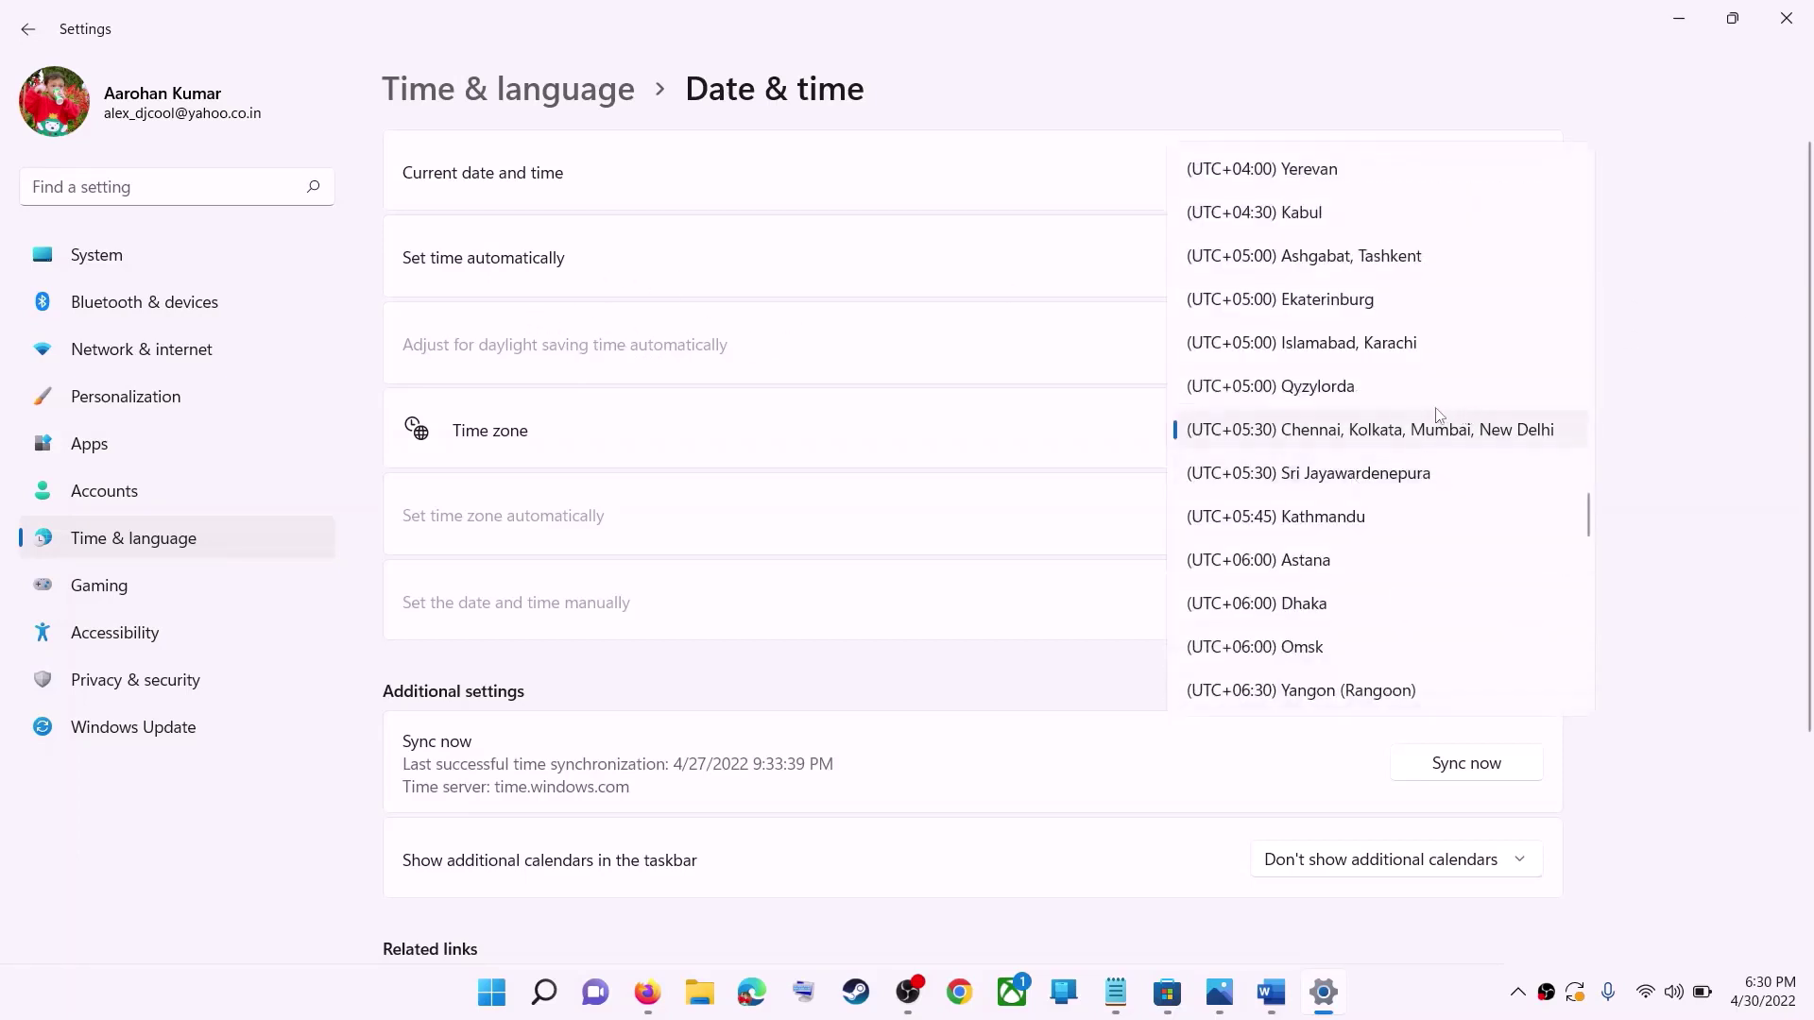
left_click(1384, 435)
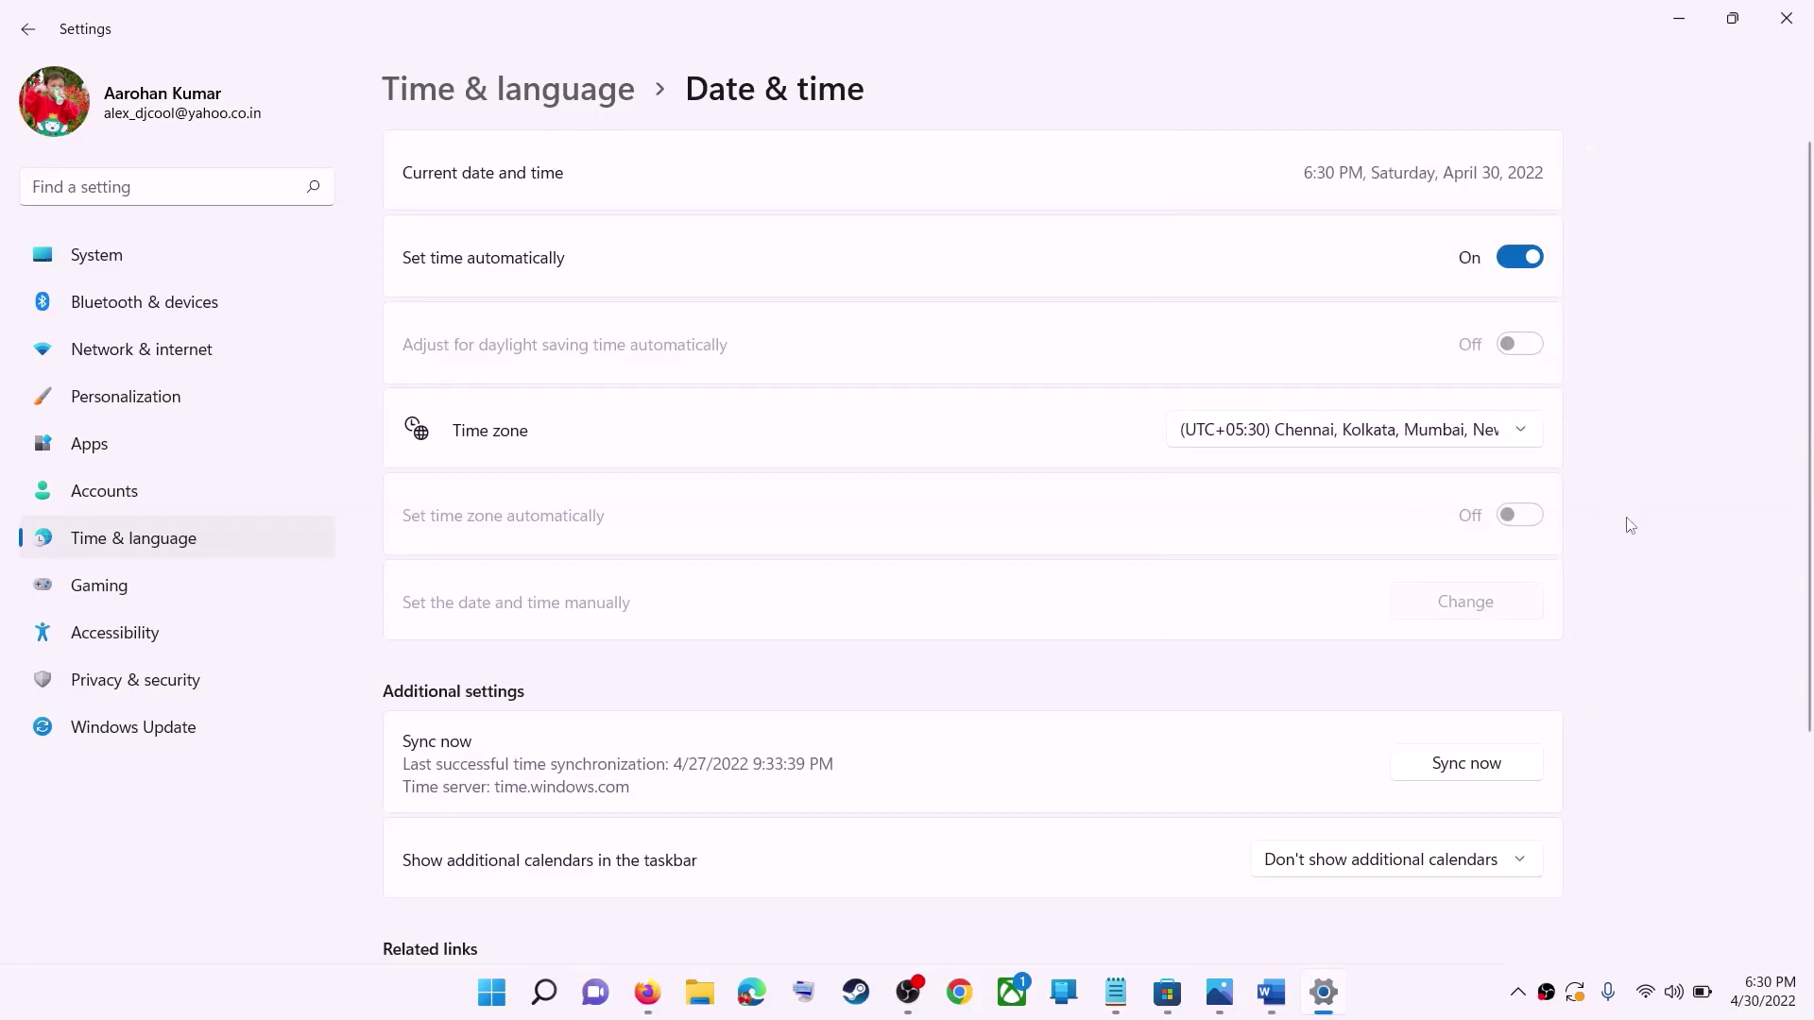
scroll(1624, 526, "down", 3)
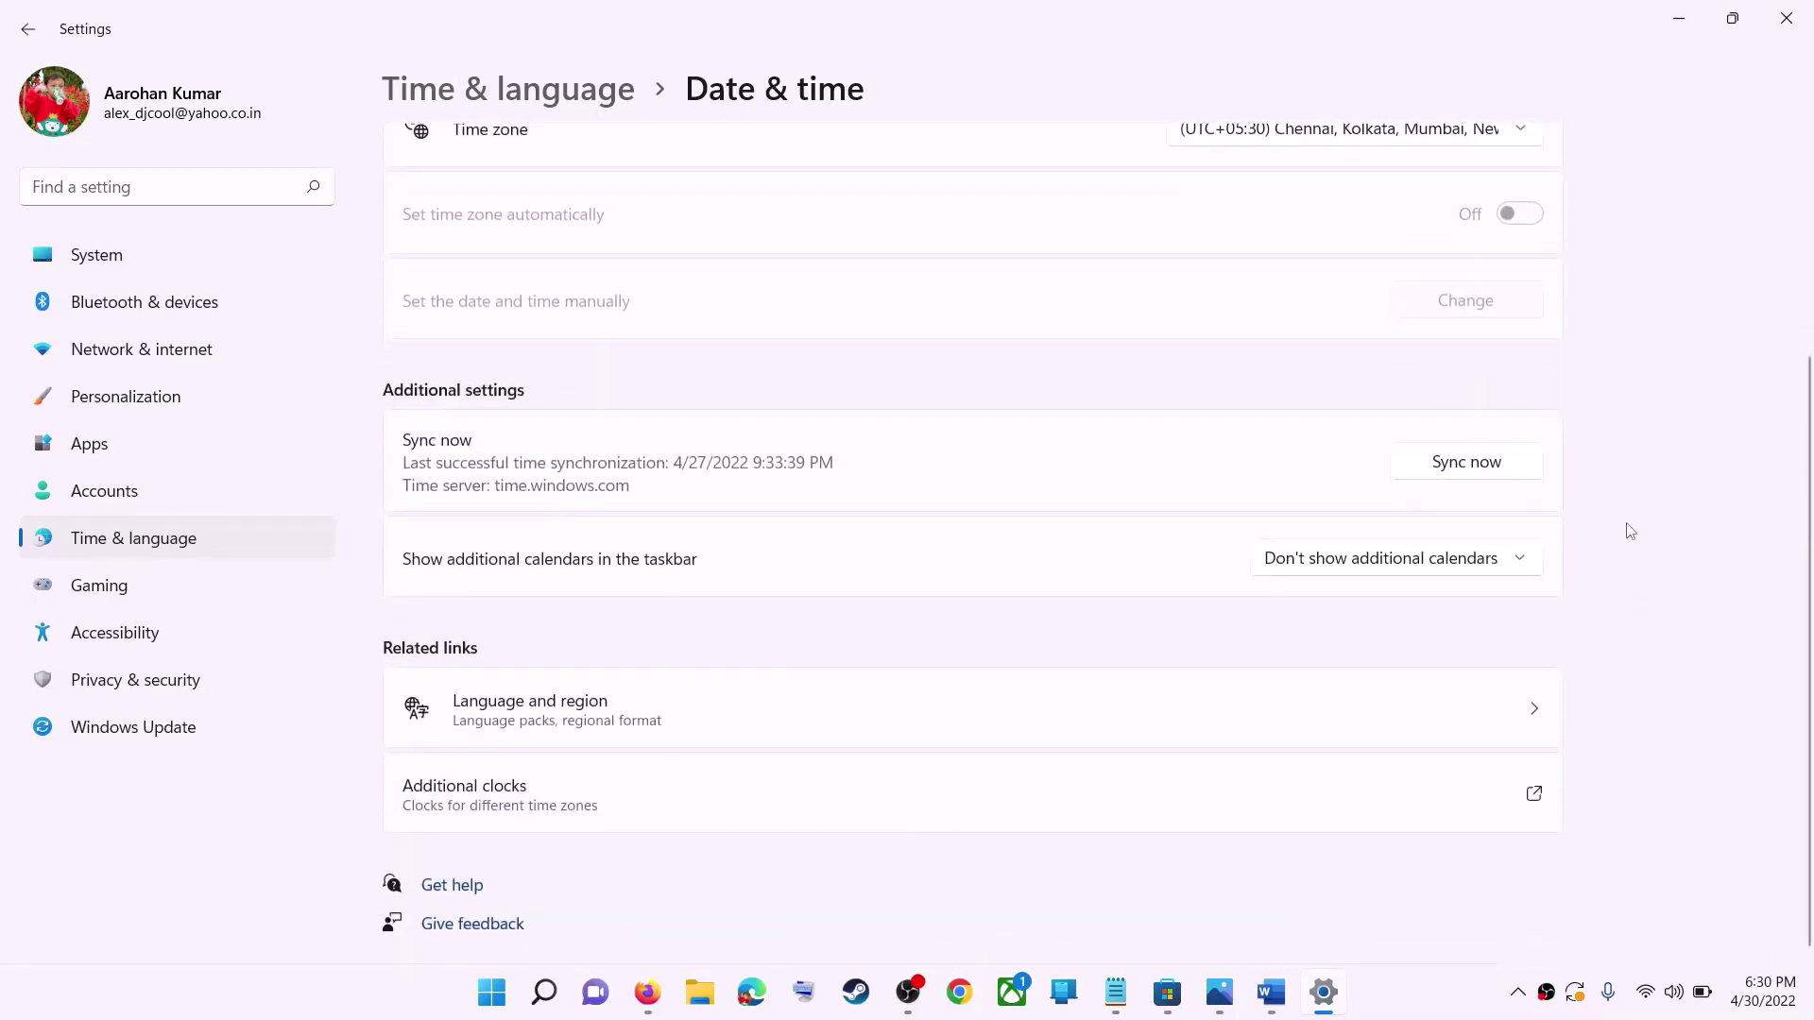
scroll(1354, 632, "up", 2)
scroll(1304, 635, "down", 2)
scroll(1039, 595, "up", 3)
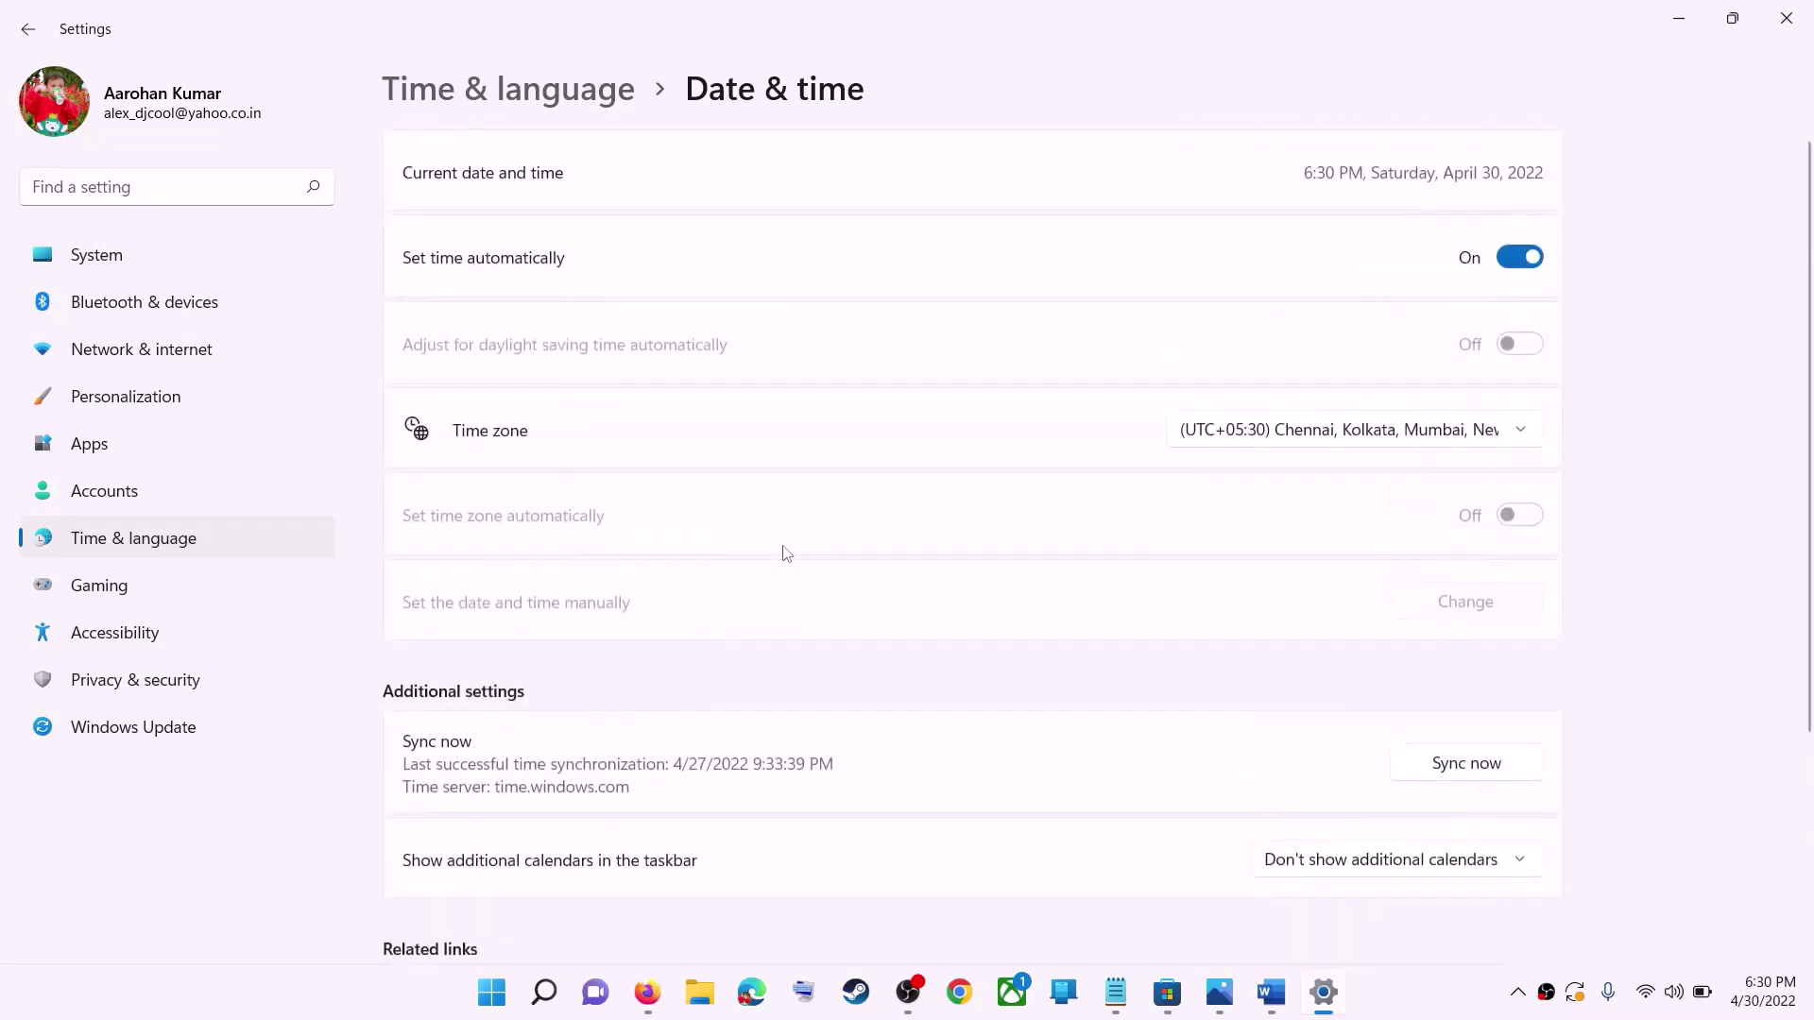
- Check the country or region choice in the Language & region settings, and close Settings
left_click(126, 556)
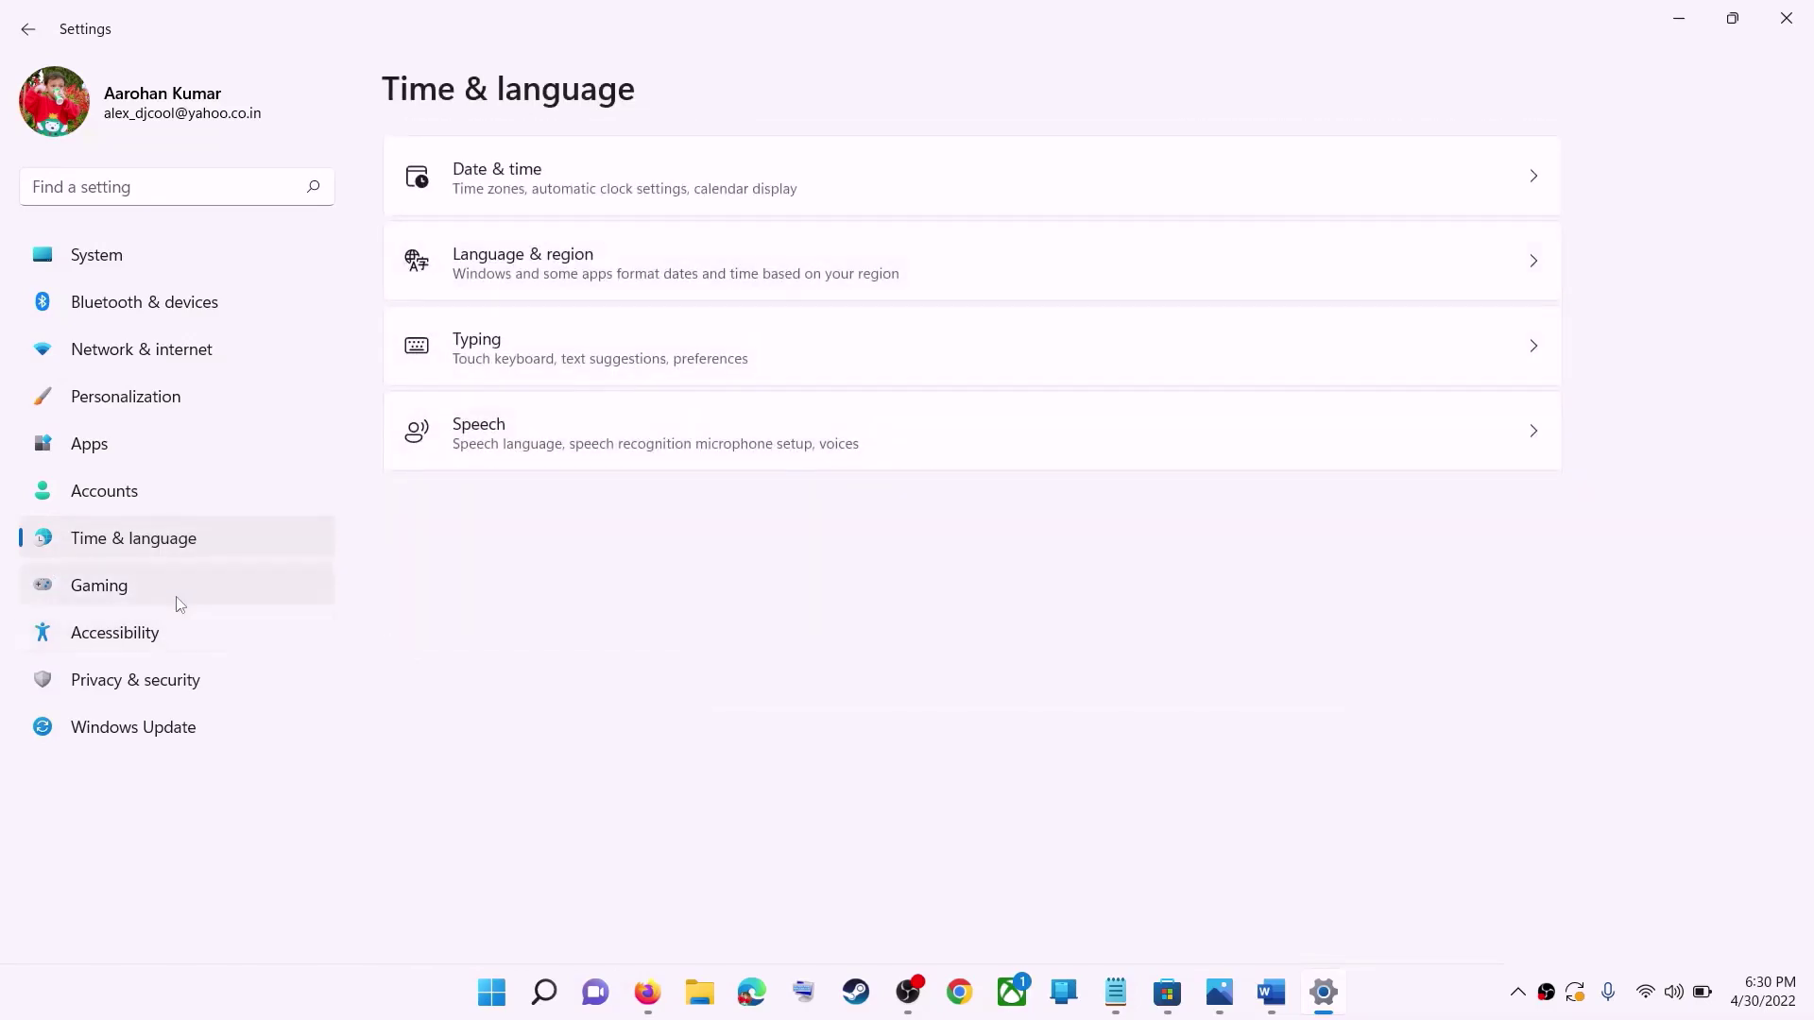
left_click(1370, 284)
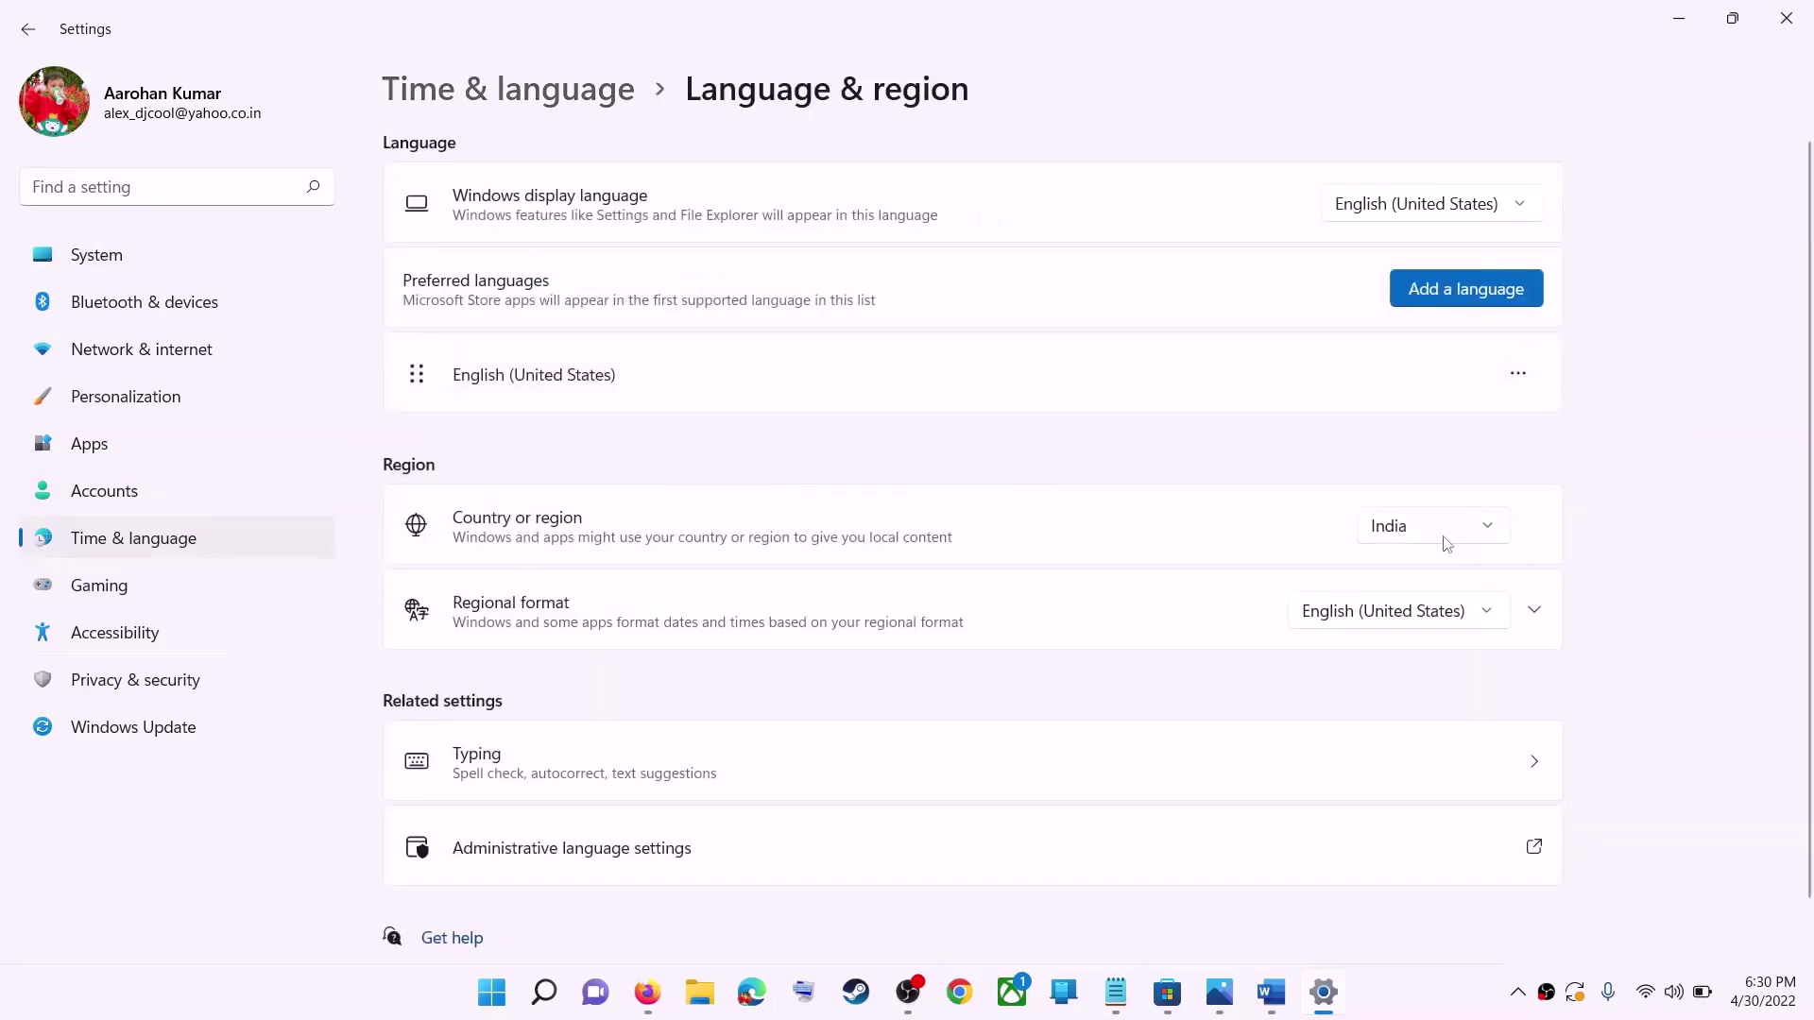
left_click(1445, 538)
left_click(1762, 510)
left_click(1799, 32)
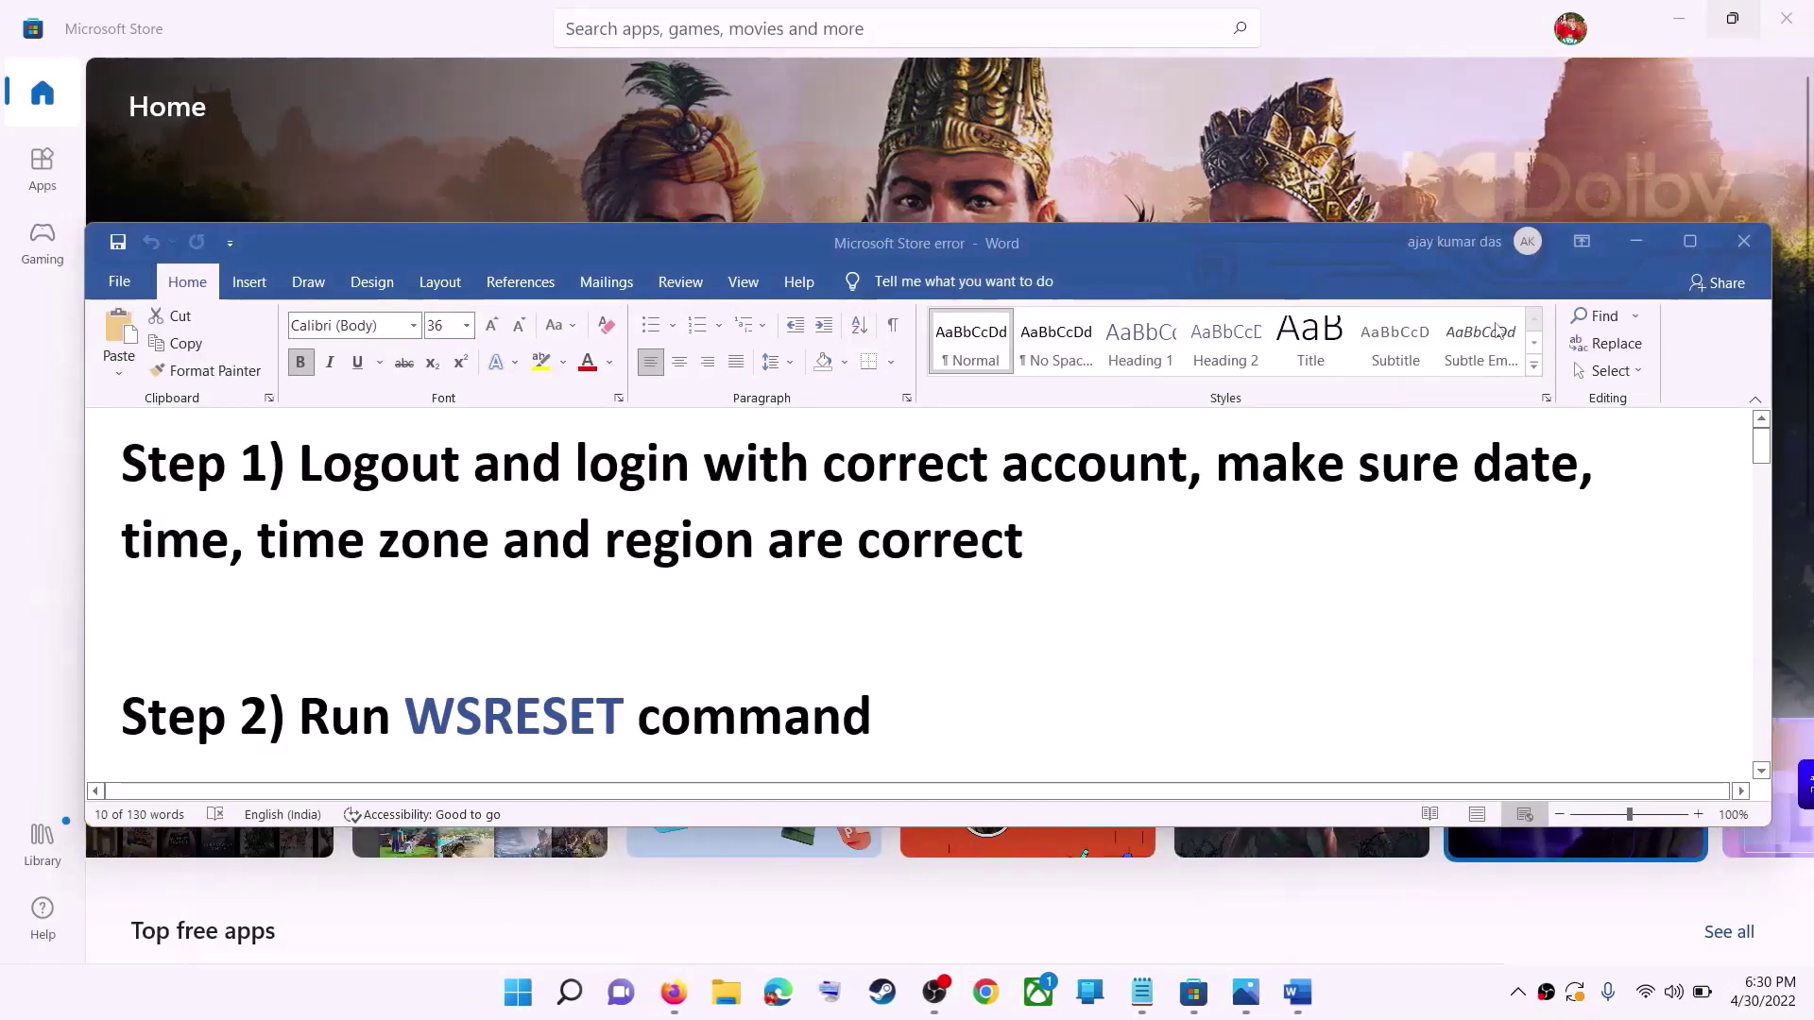
- Copy WSRESET from Step 2 of the Word document, run it as a command, and maximize the reopened Microsoft Store window
scroll(661, 661, "down", 1)
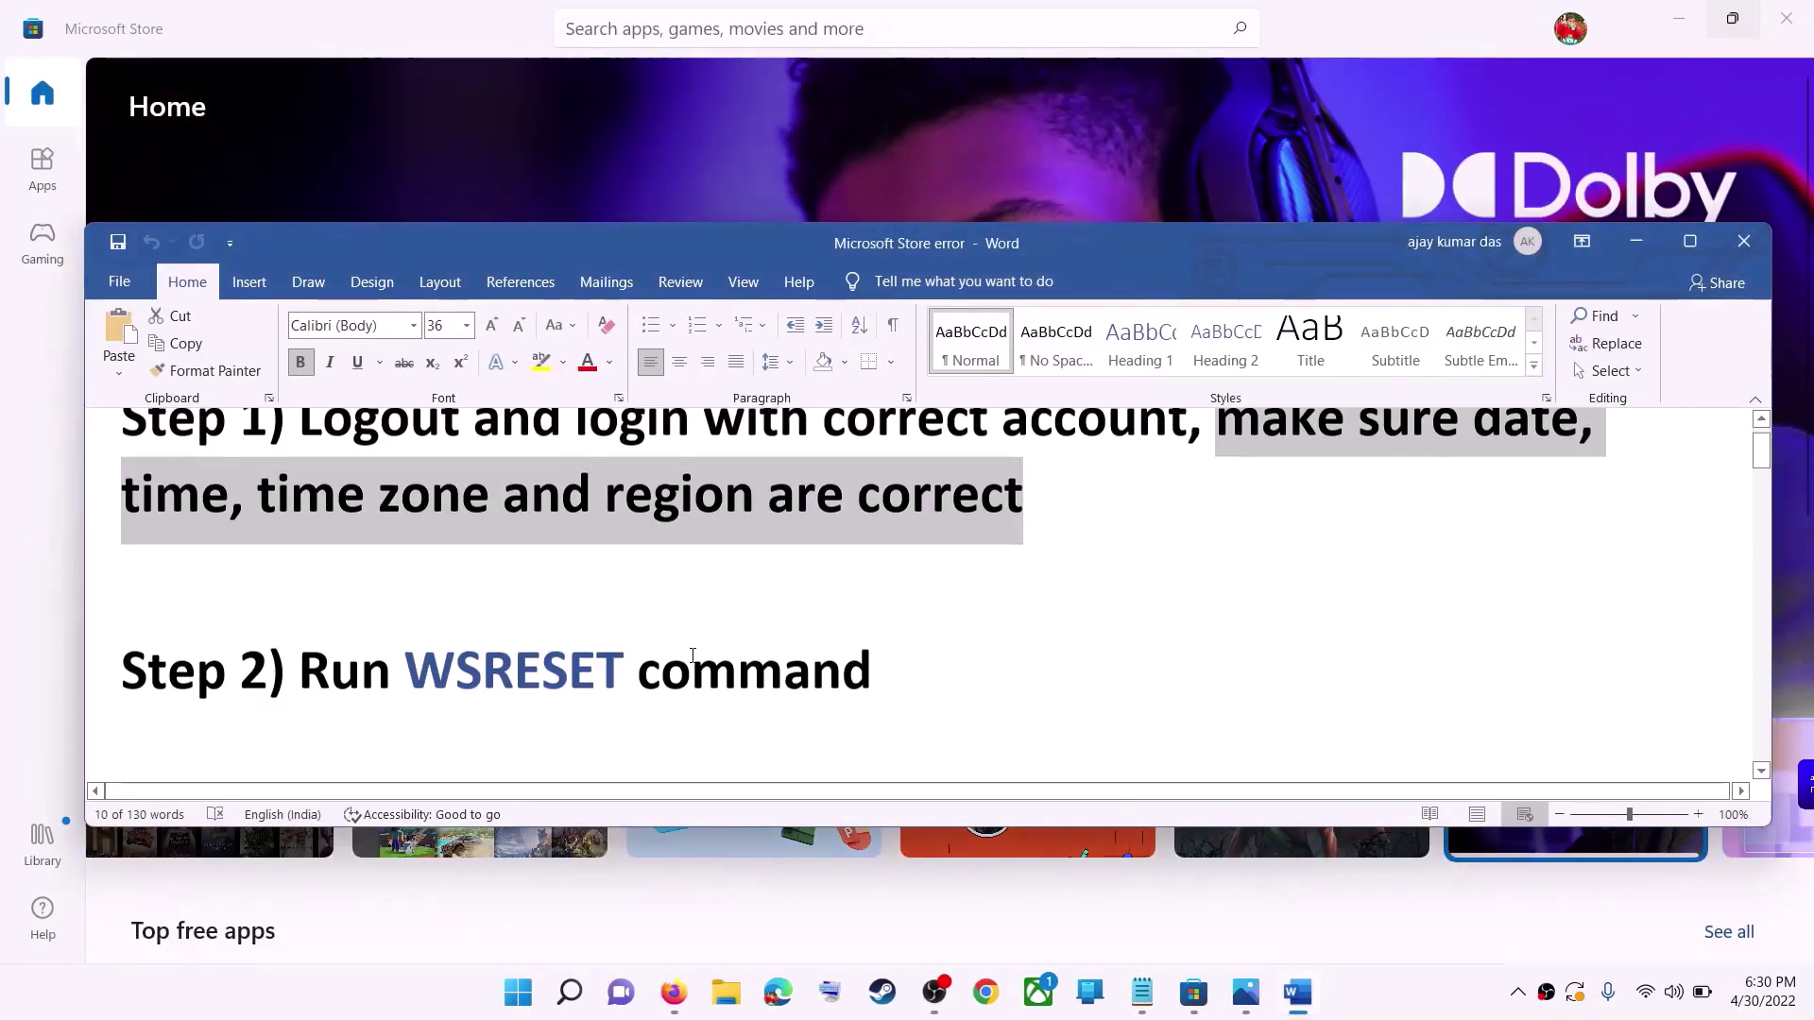
double_click(560, 664)
key("ctrl+c")
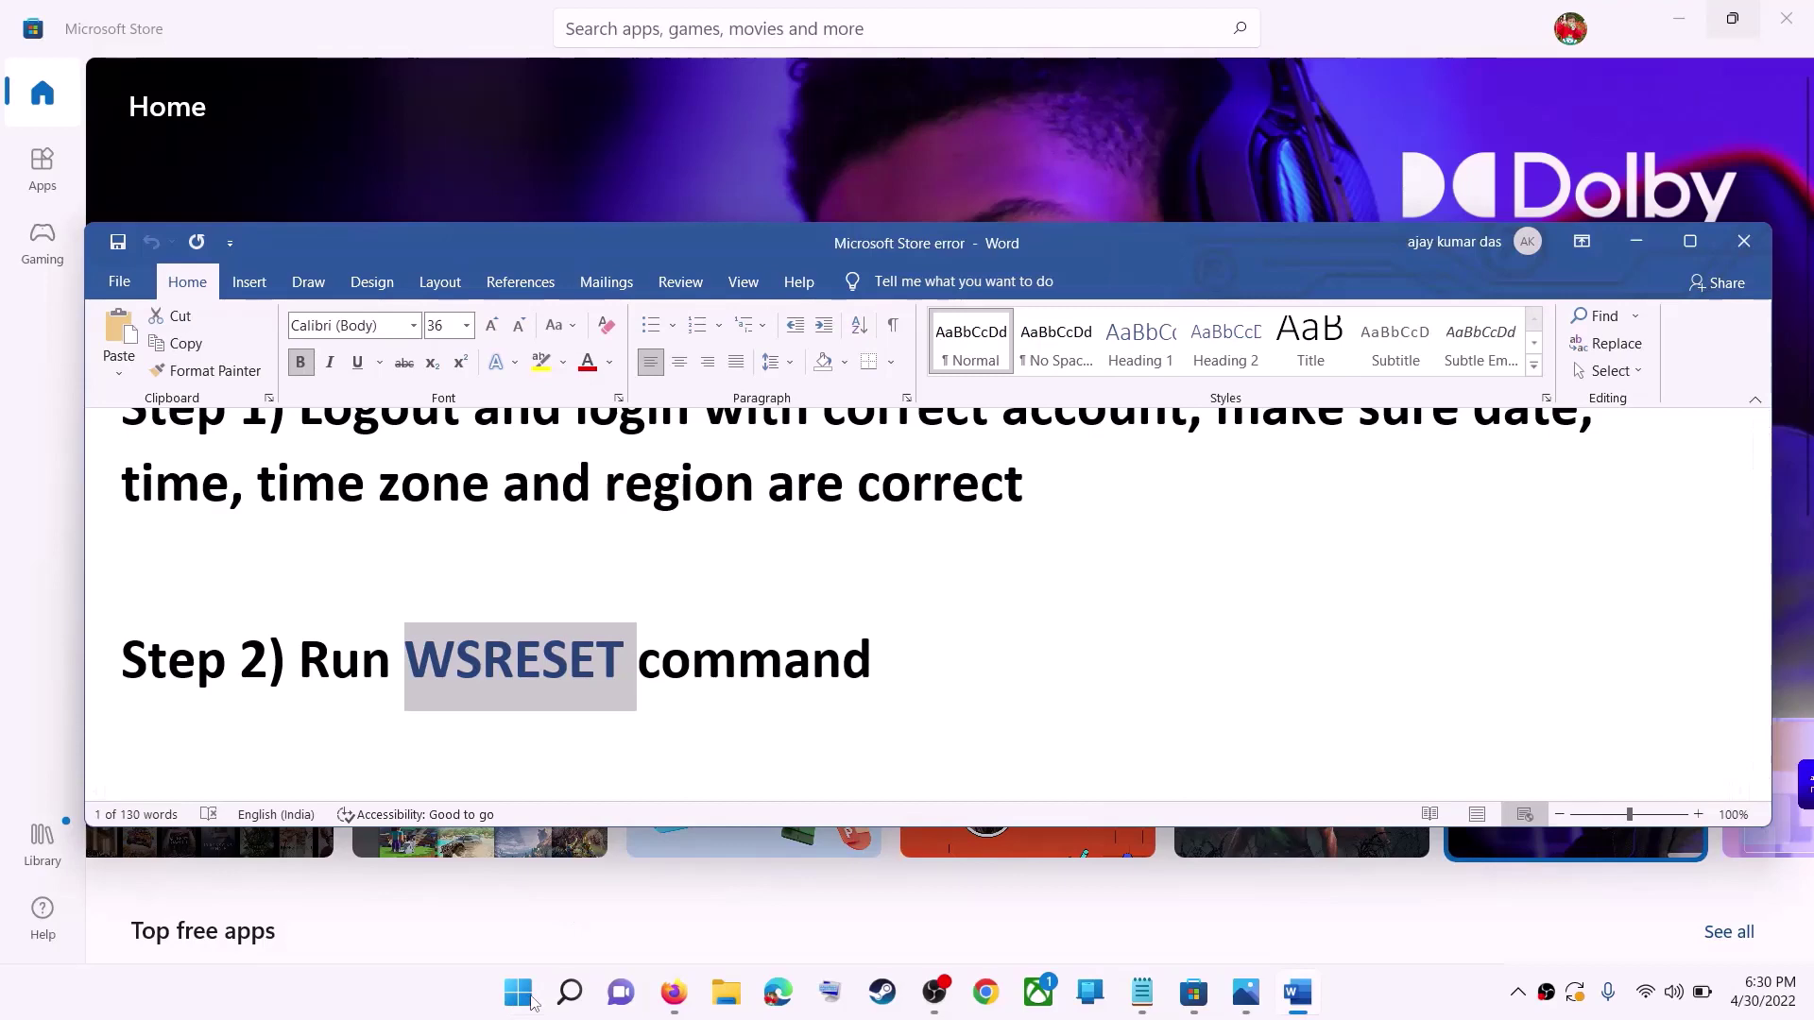
left_click(541, 998)
key("ctrl+v")
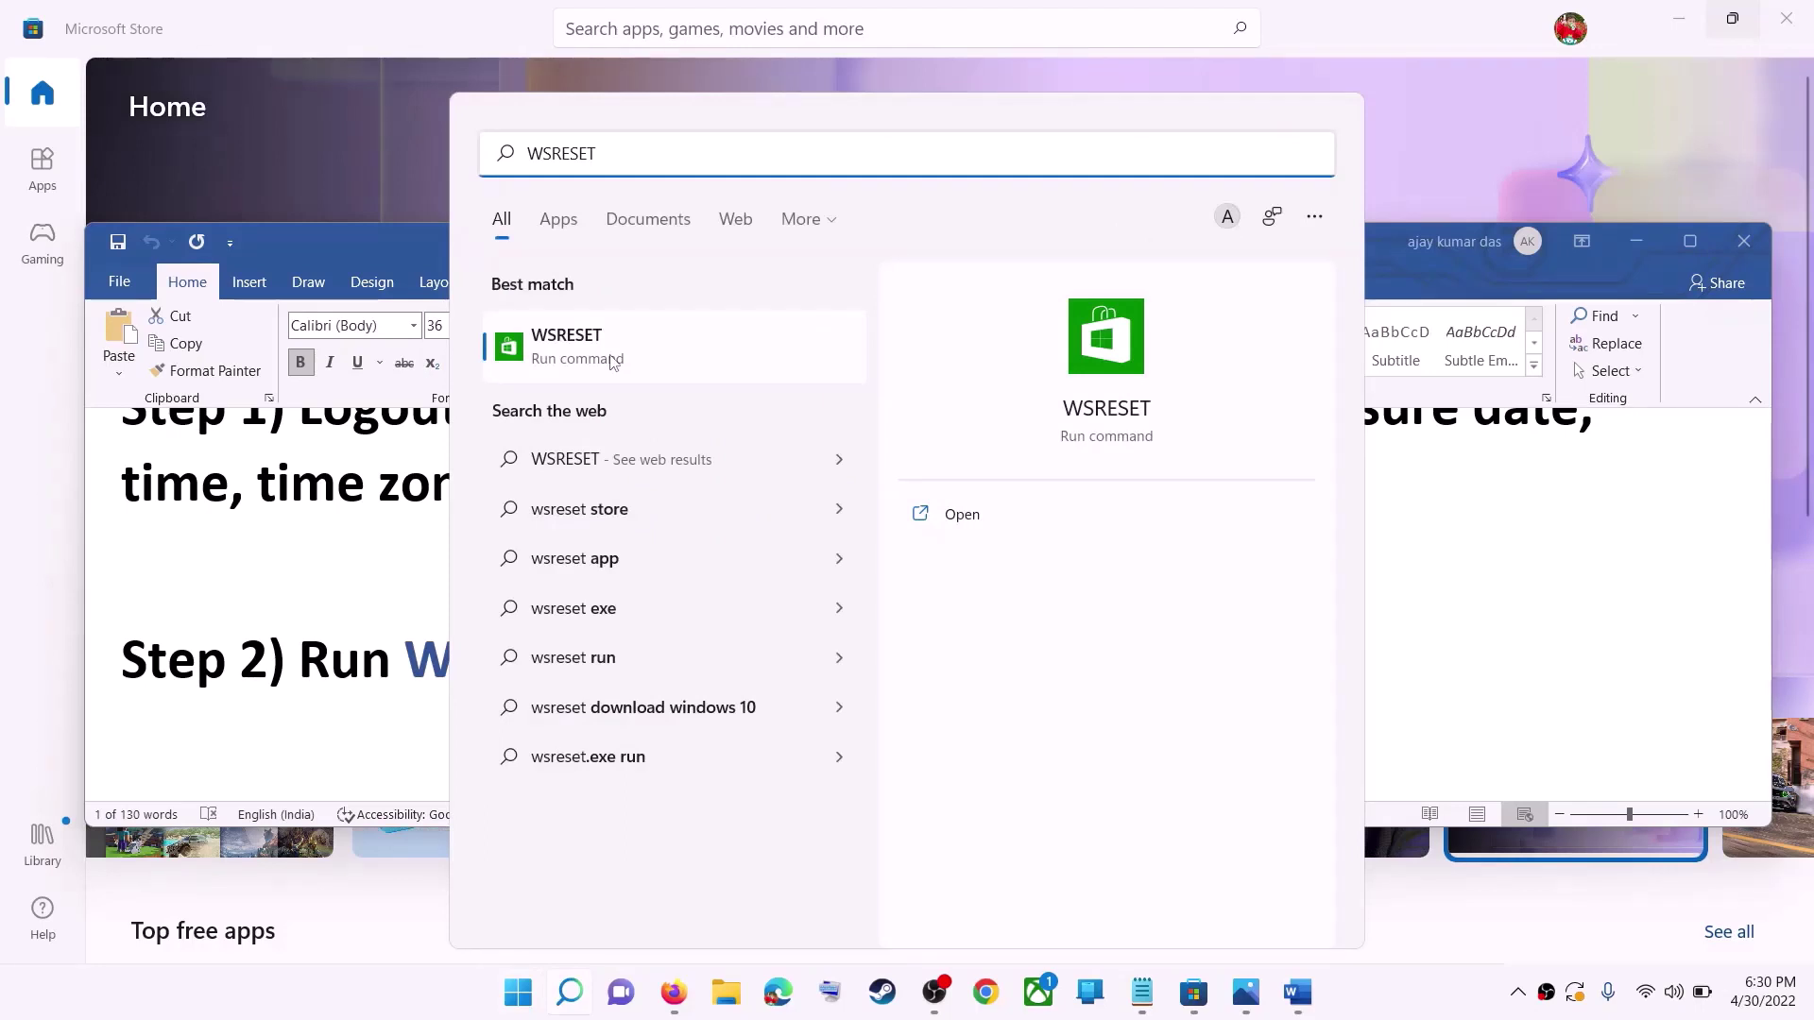
left_click(612, 362)
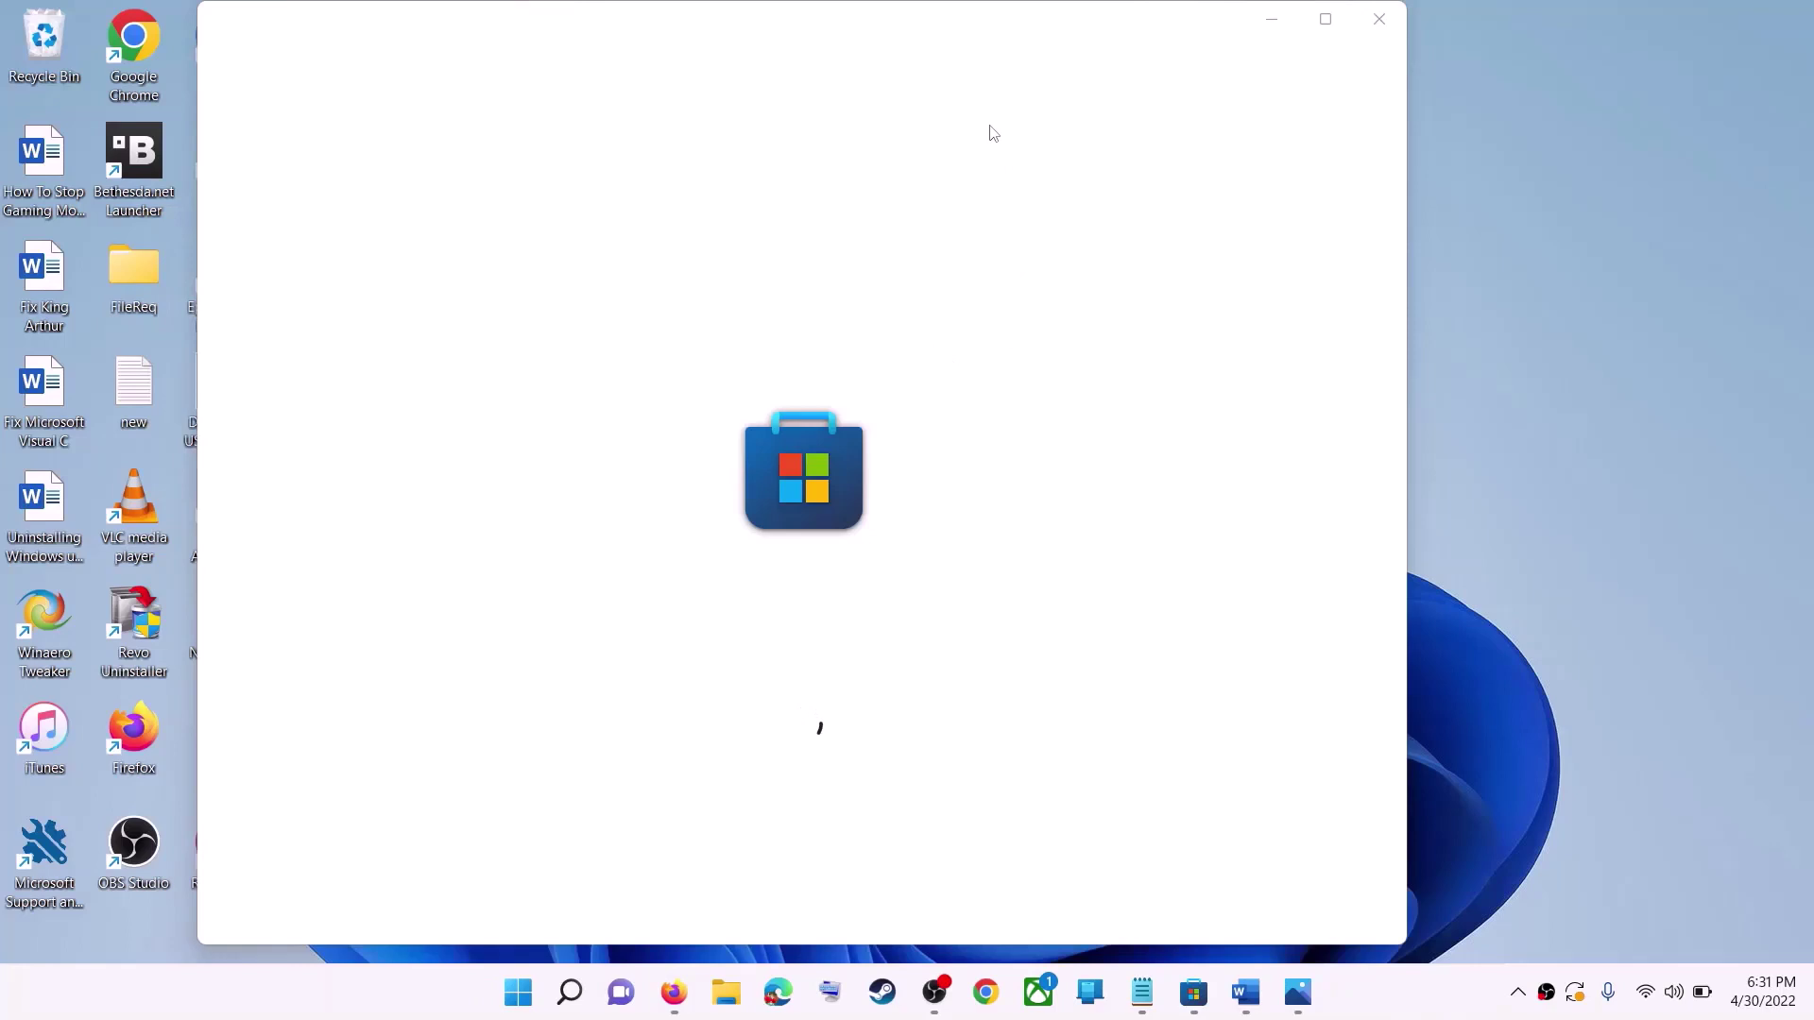
left_click(1328, 21)
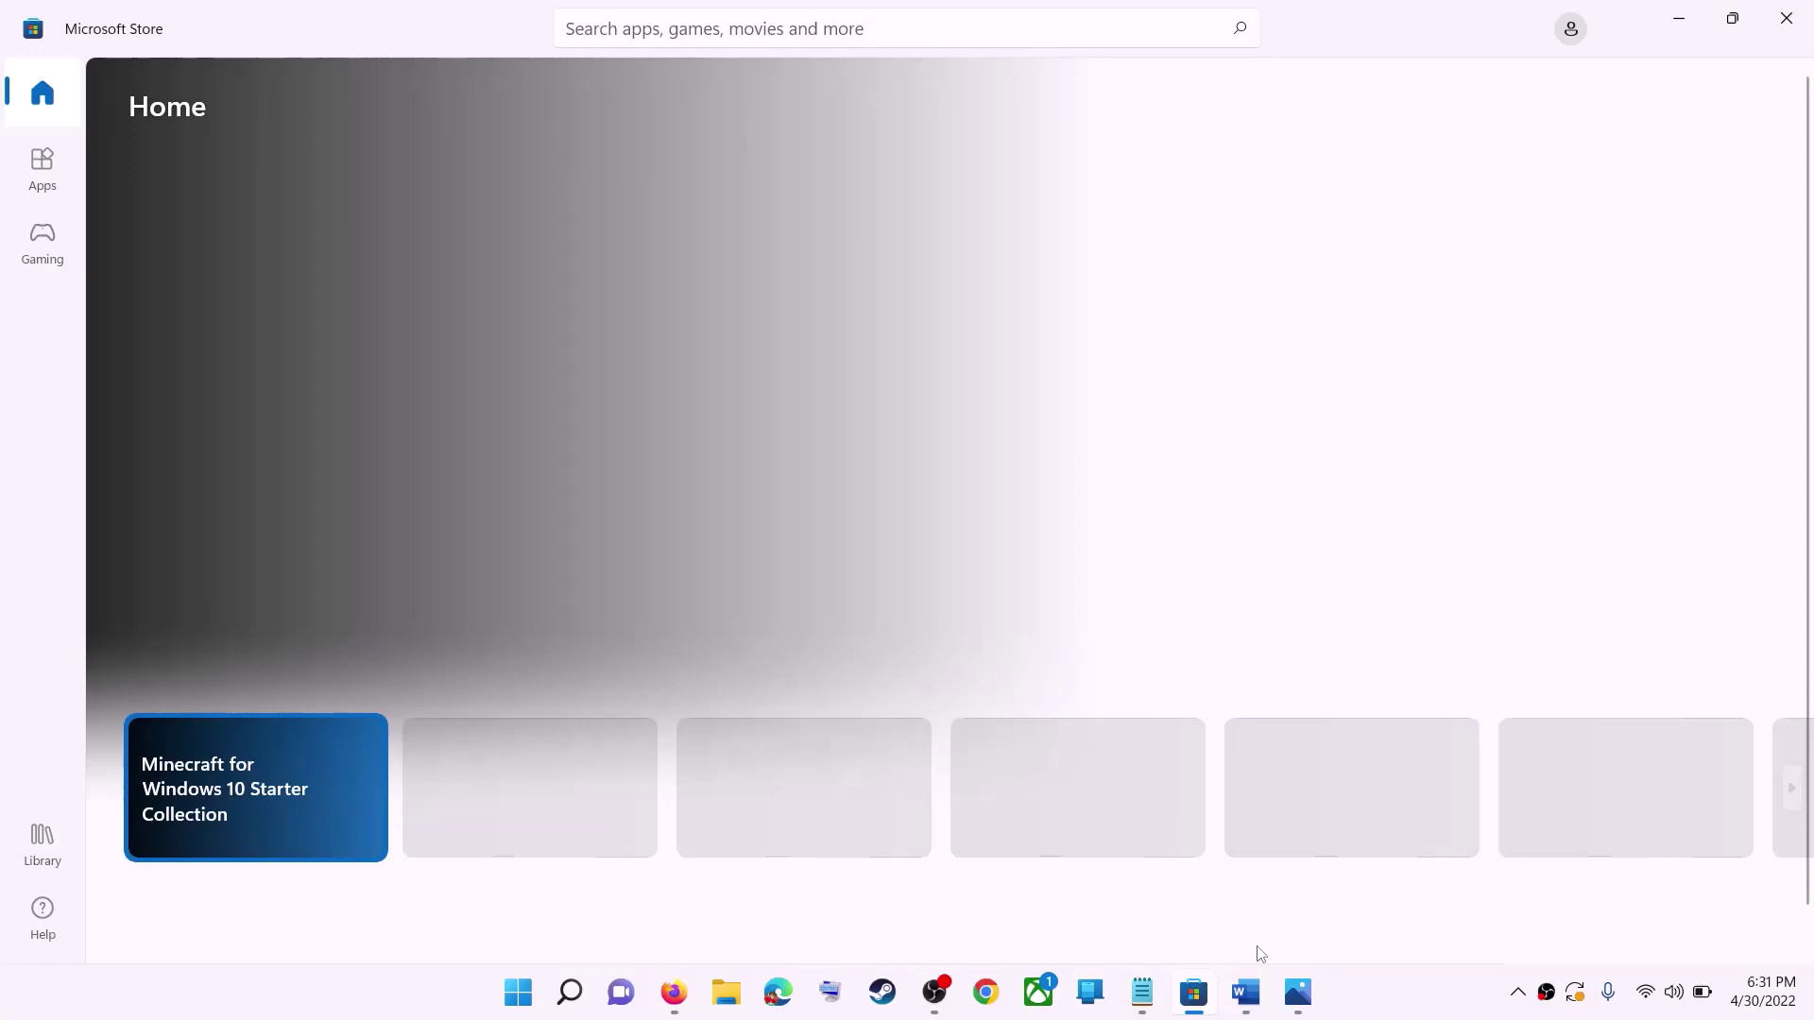
- Review Step 3 in the Word document, search Windows for "store", and open Microsoft Store's app settings
left_click(1246, 992)
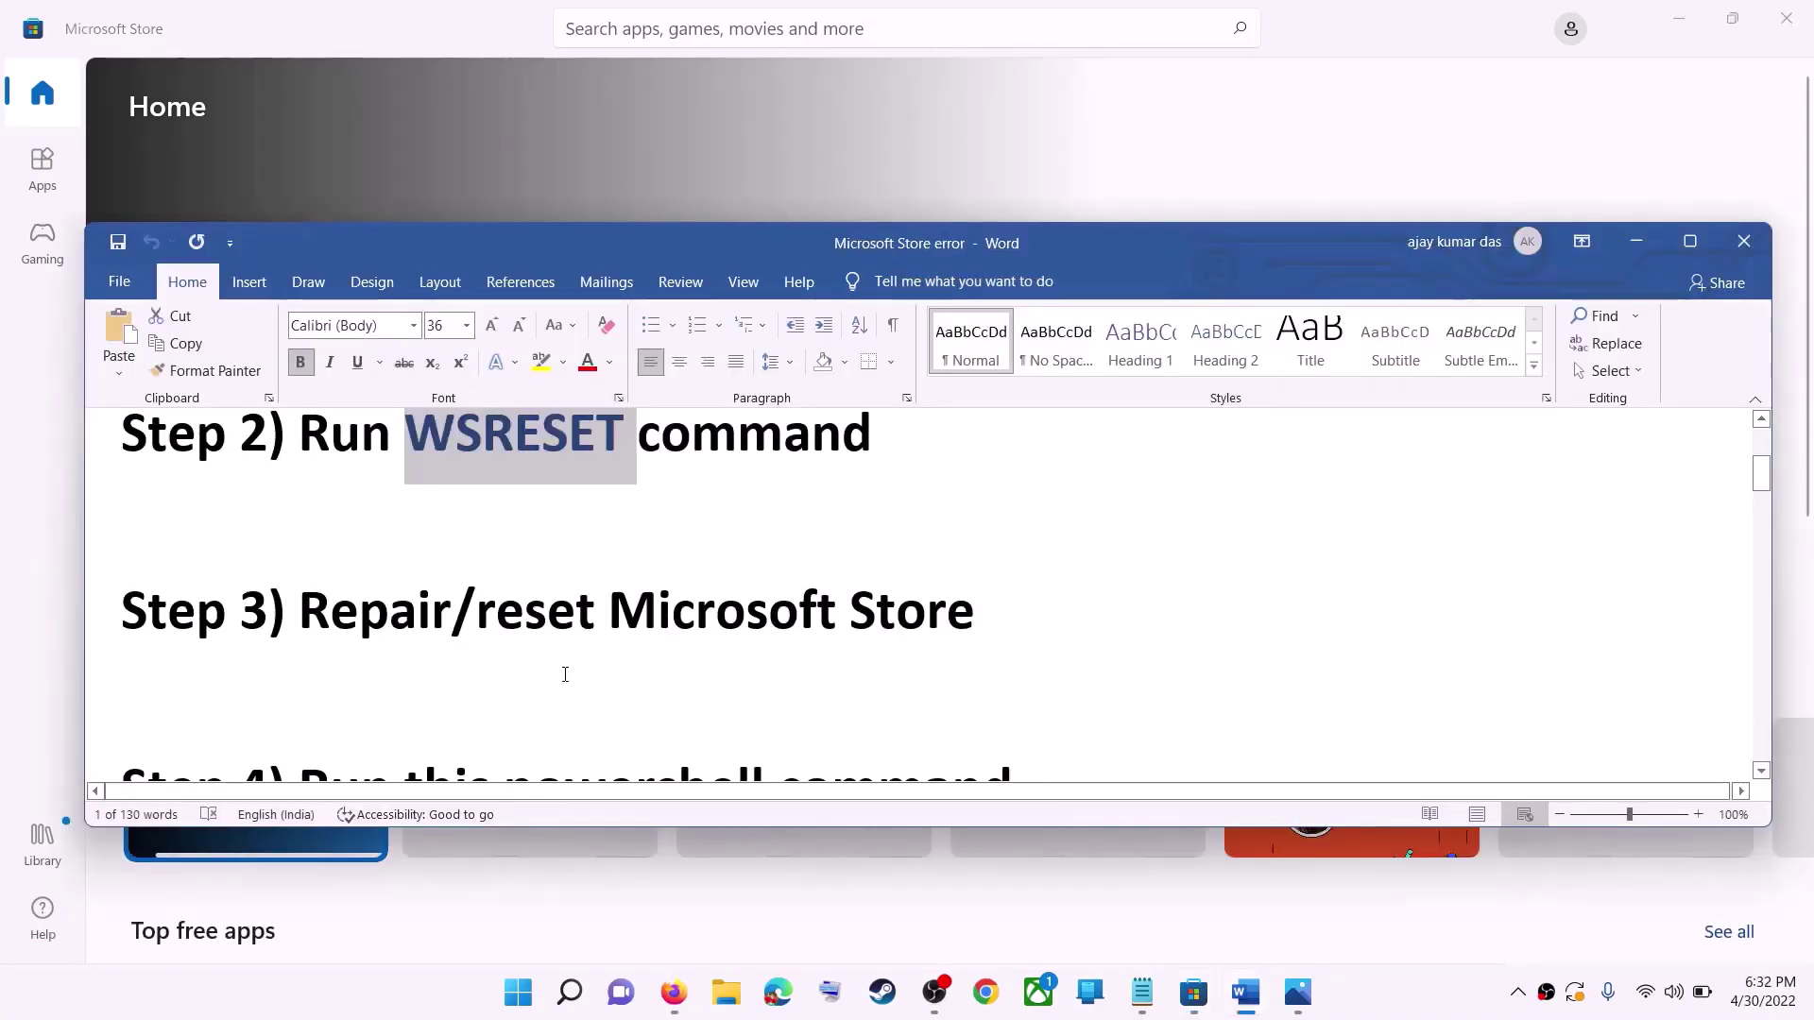
left_click_drag(986, 614, 477, 614)
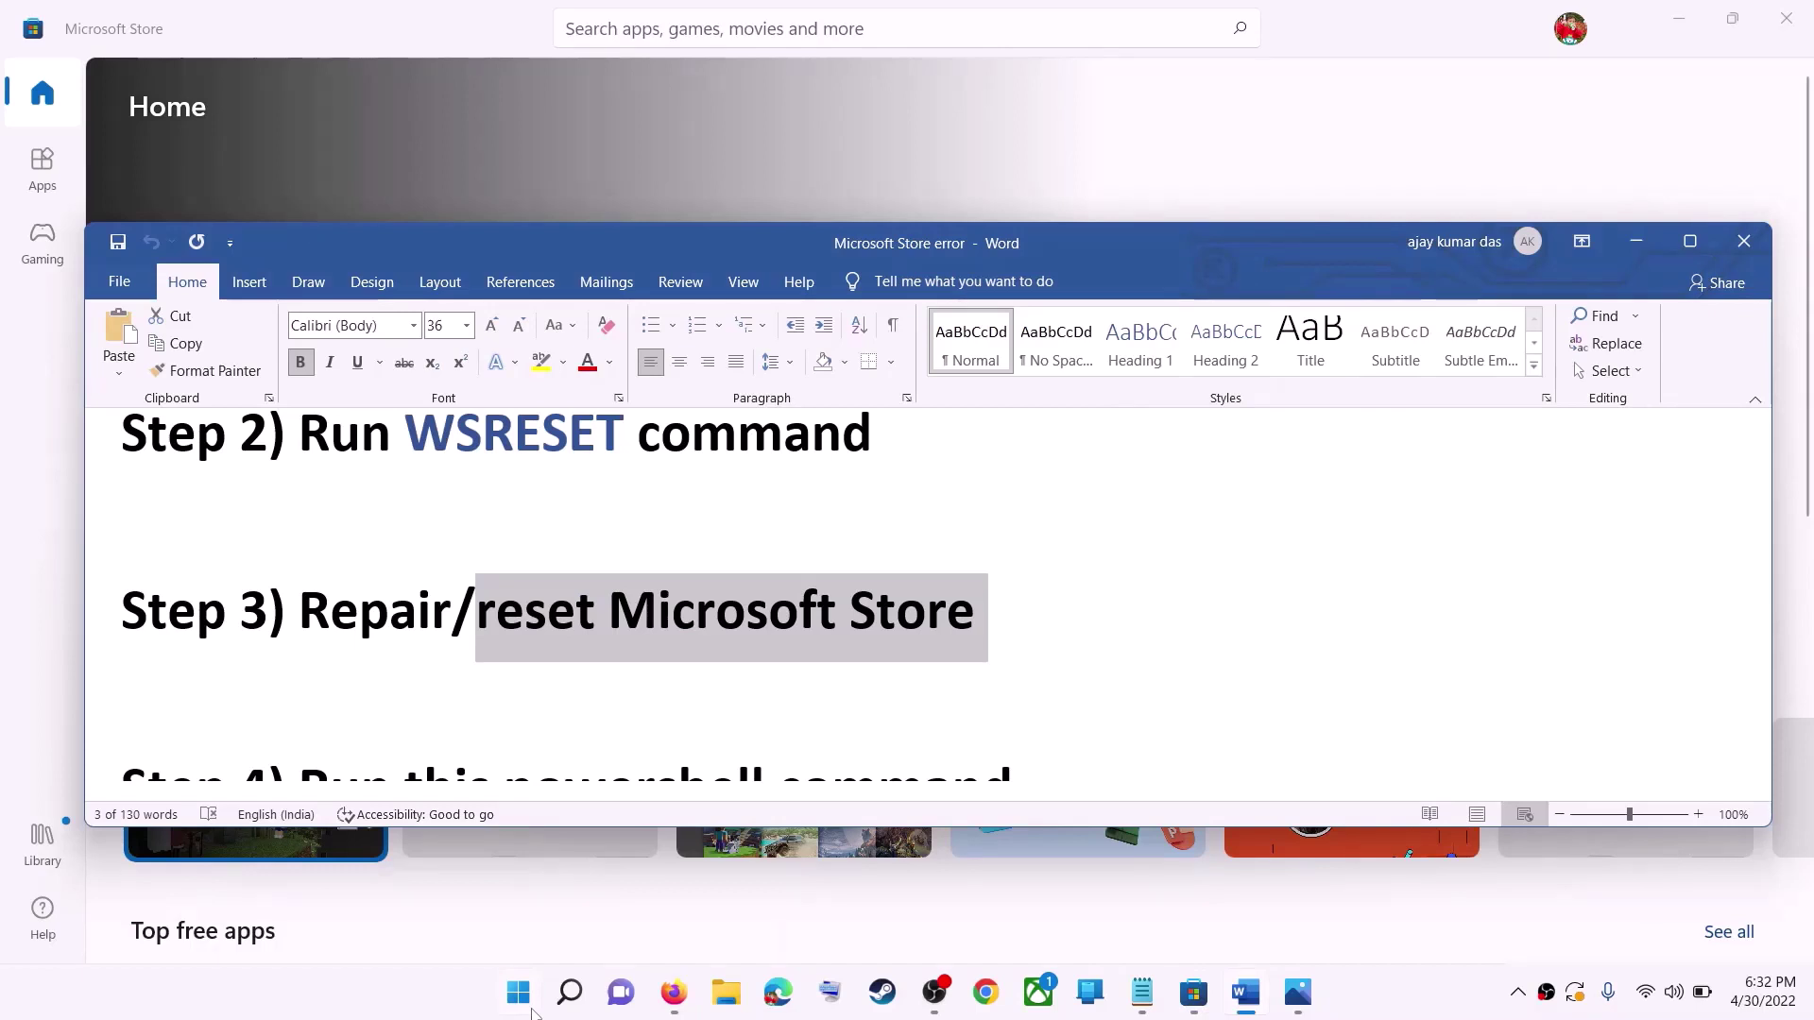
left_click(532, 1013)
type("store")
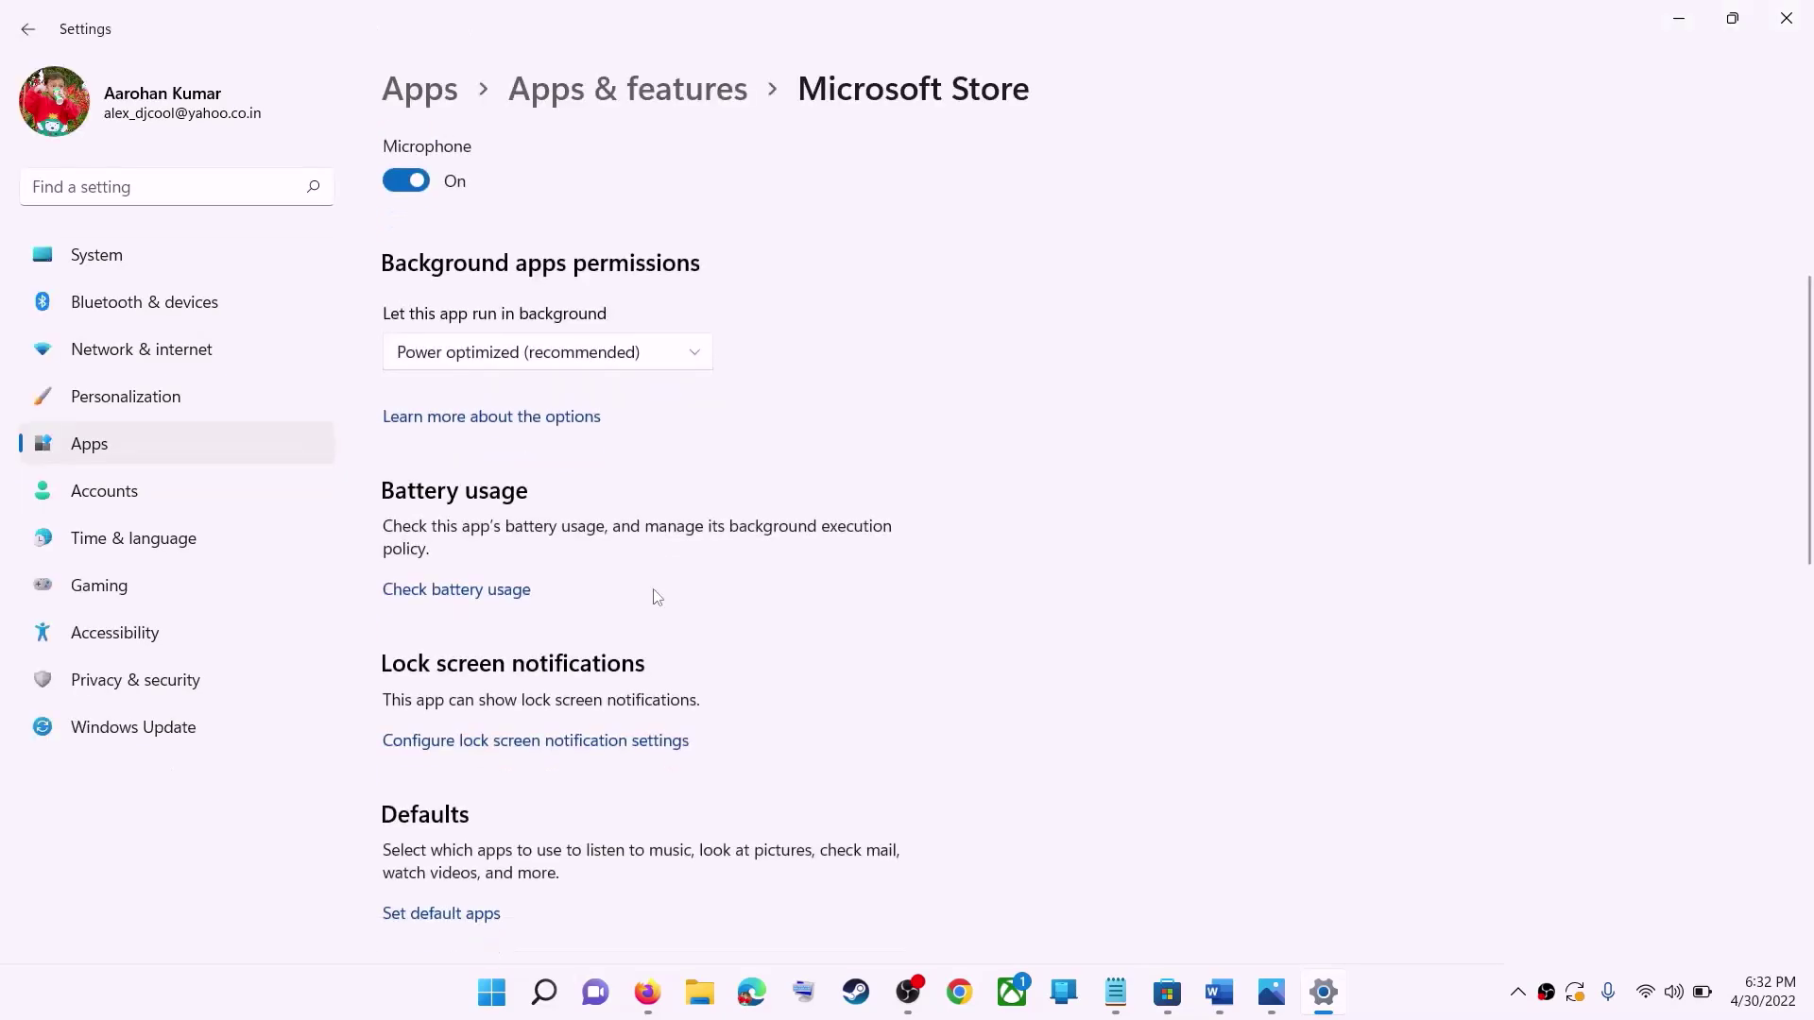
- Repair Microsoft Store from its app settings and reset it, confirming the deletion of its data
scroll(658, 597, "down", 5)
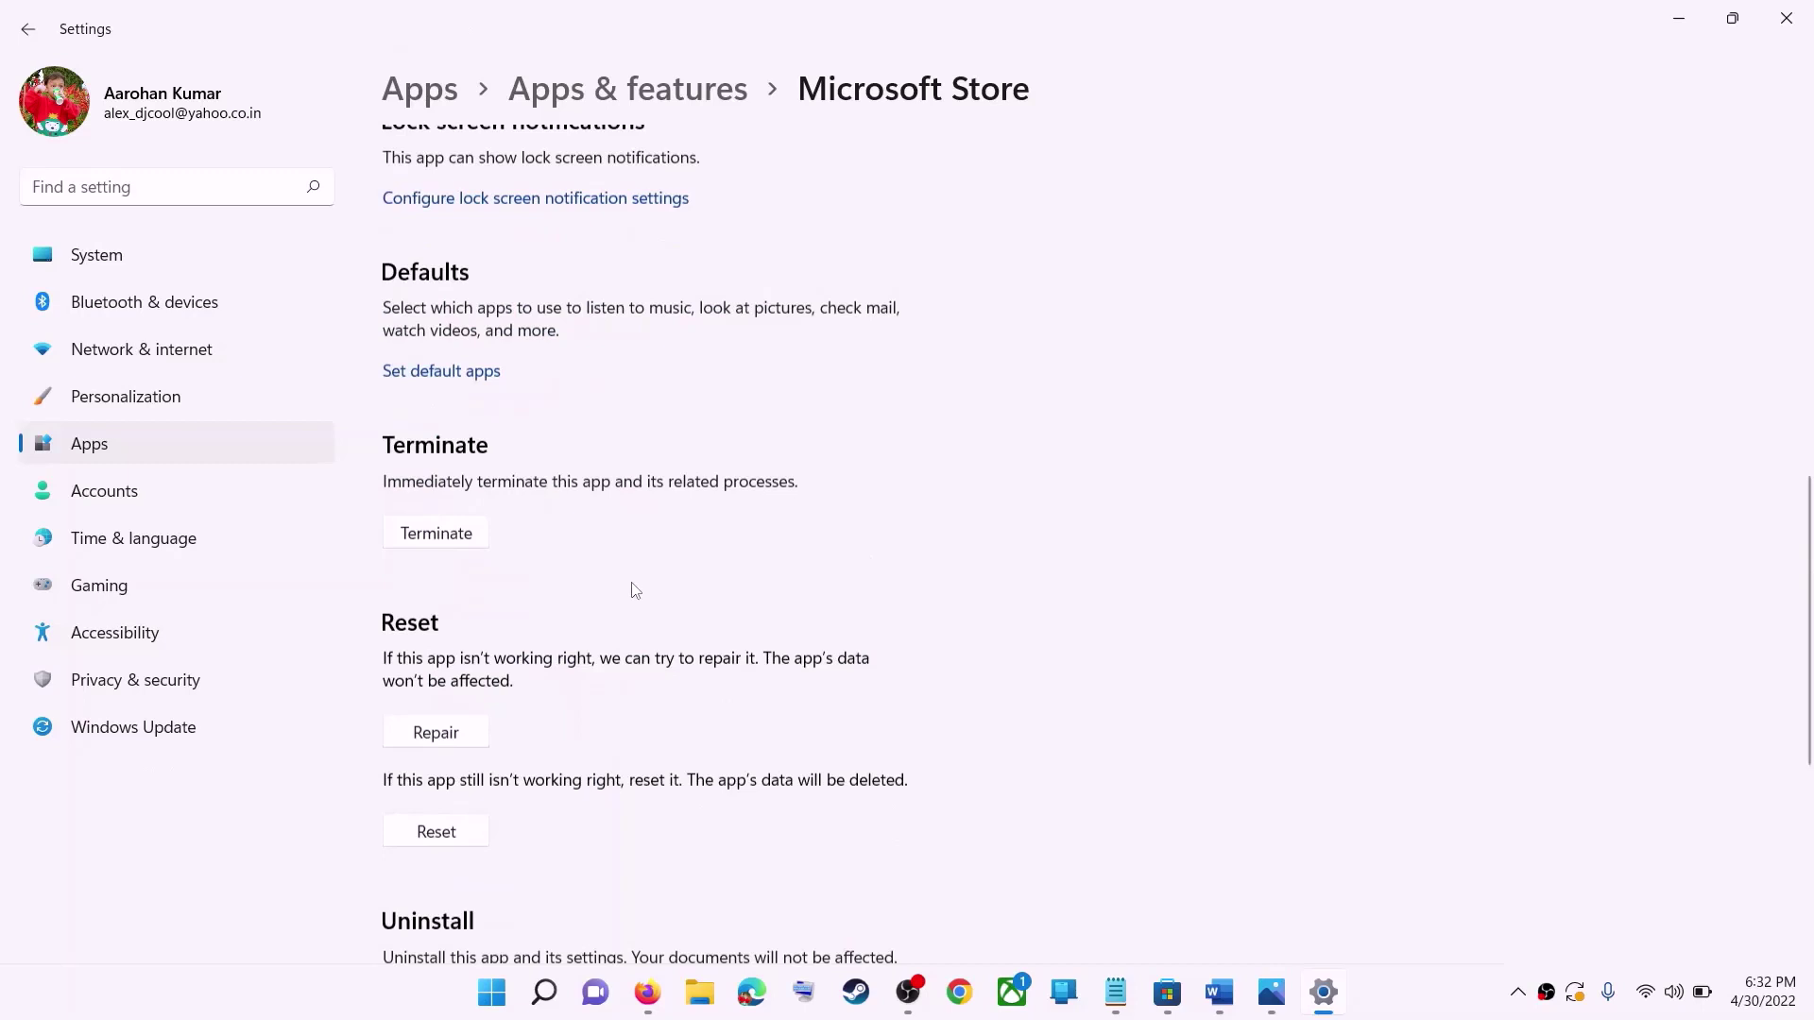
left_click(435, 732)
scroll(1070, 484, "down", 3)
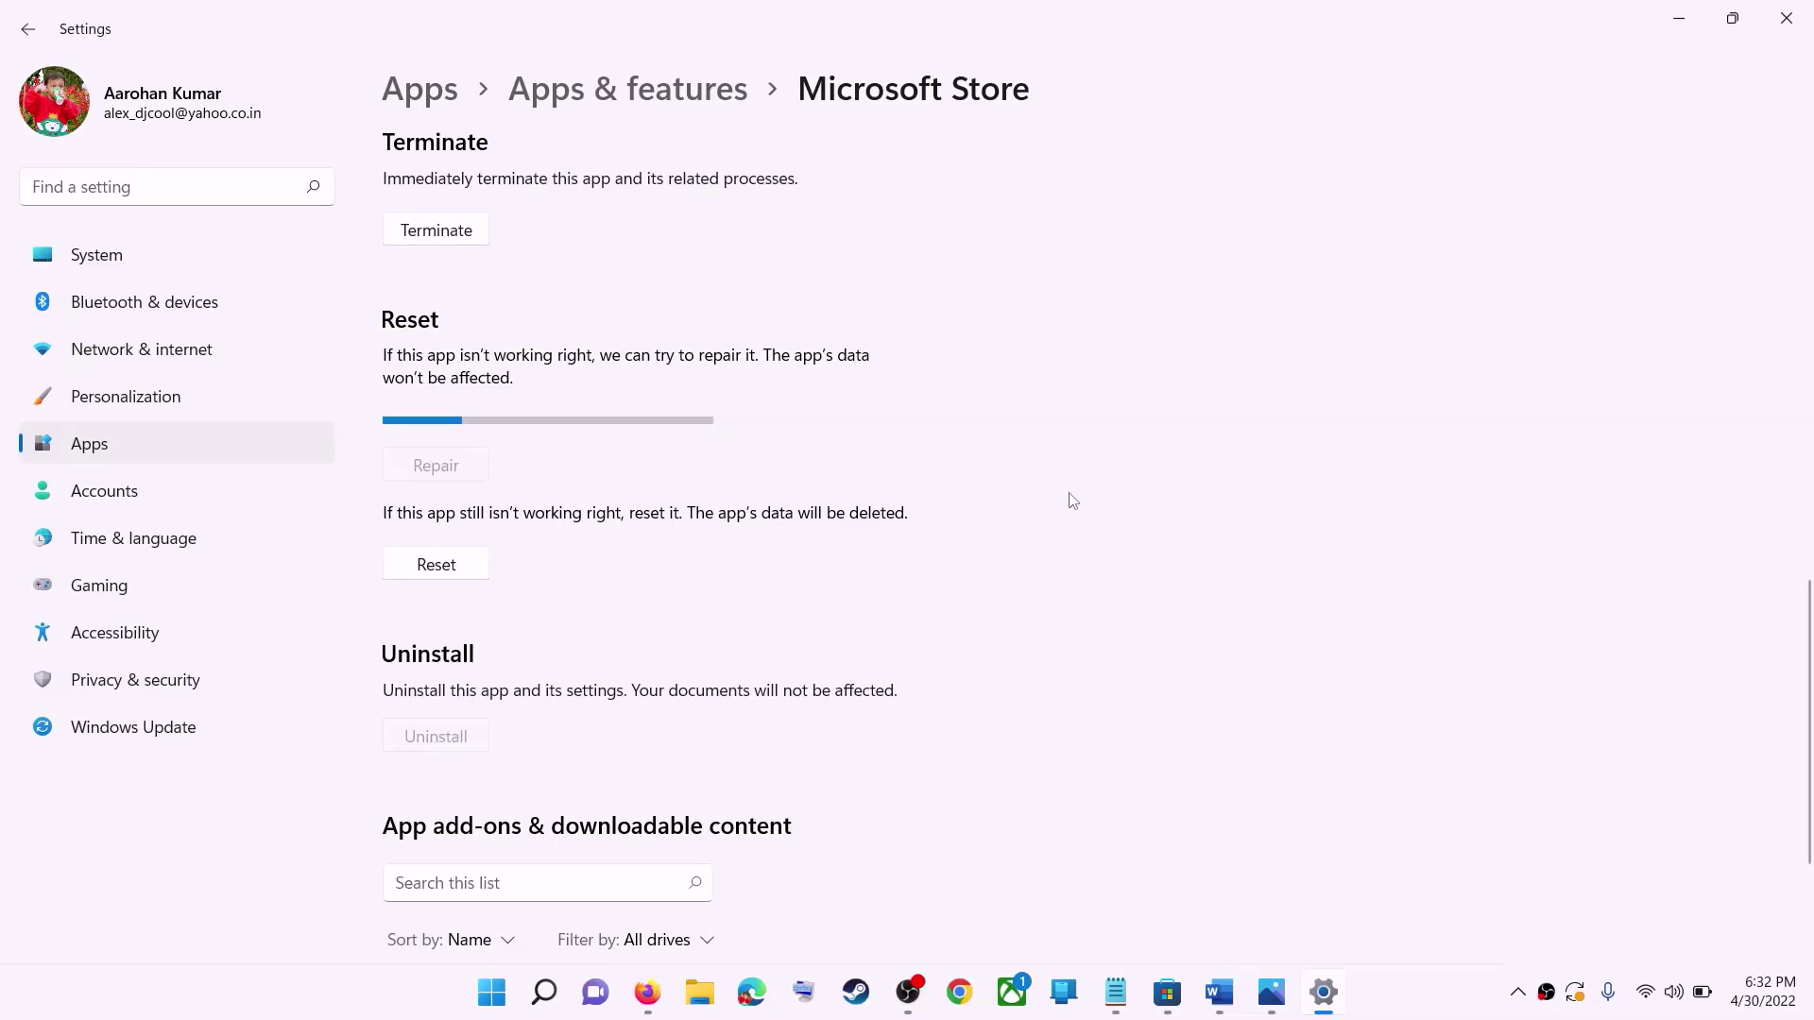
left_click(461, 575)
left_click(541, 507)
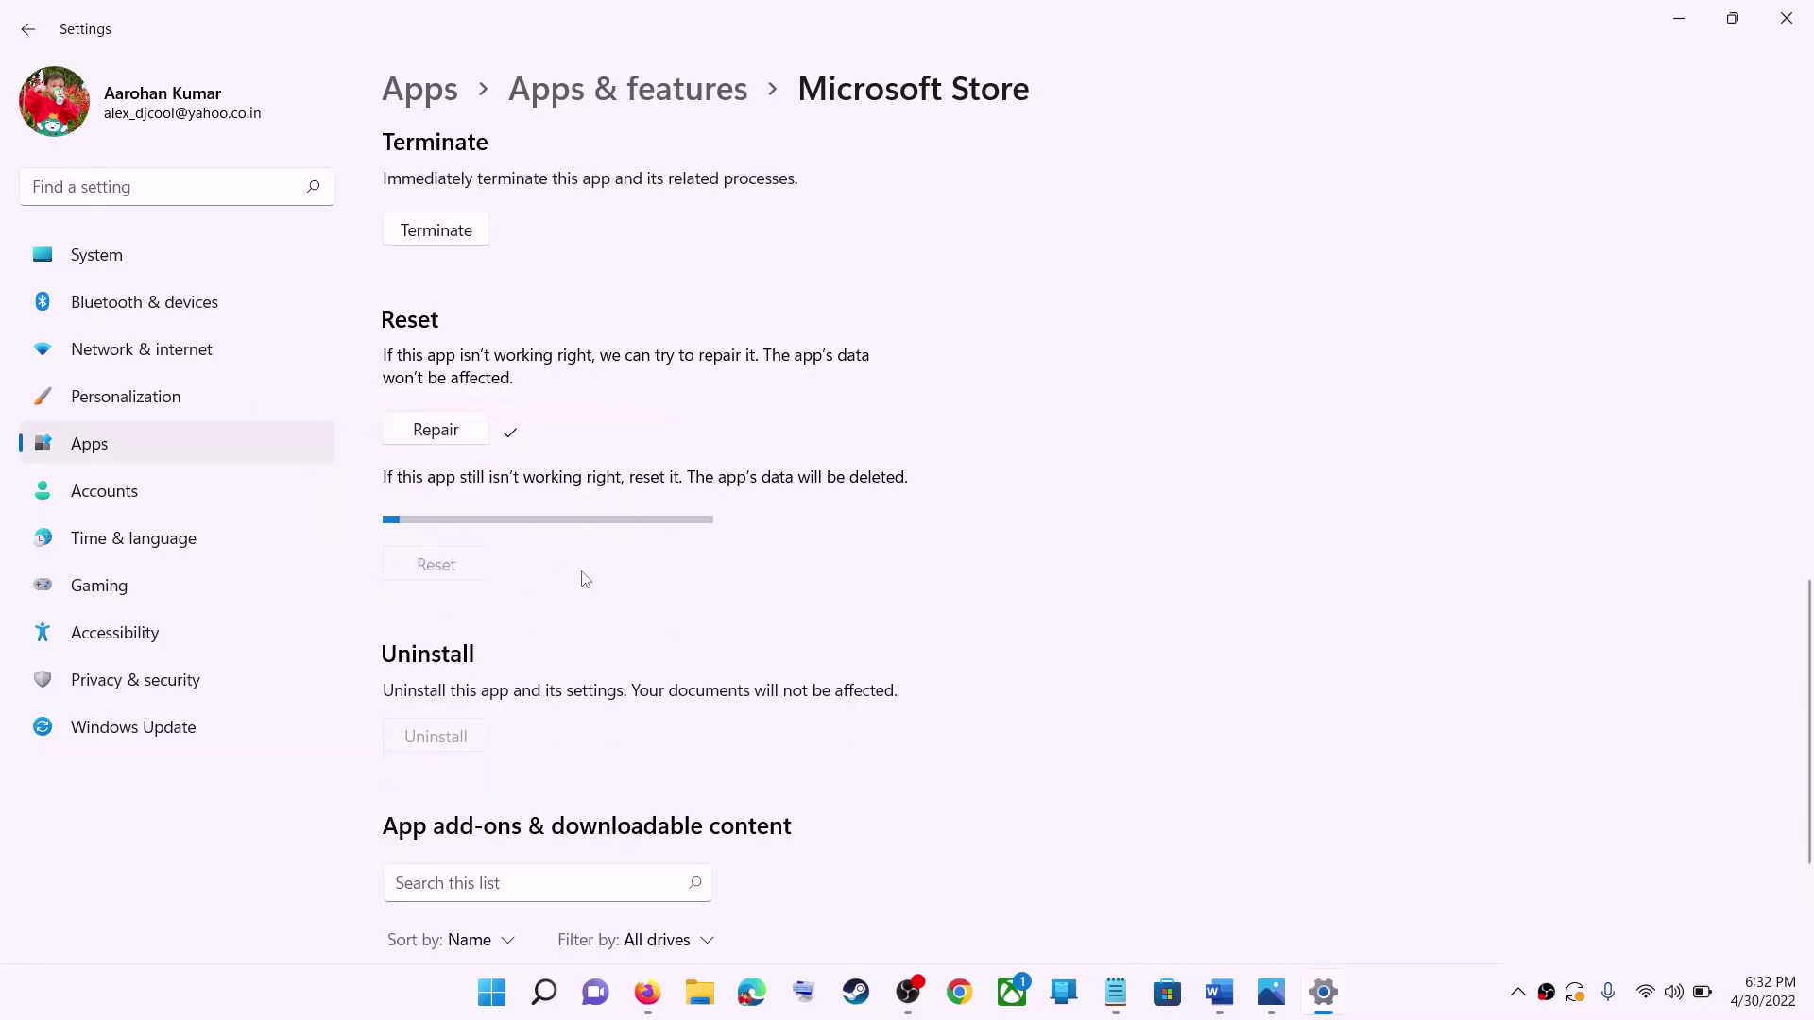
- Switch to the Word document and copy the full Get-AppxPackage PowerShell command under Step 4
left_click(1217, 993)
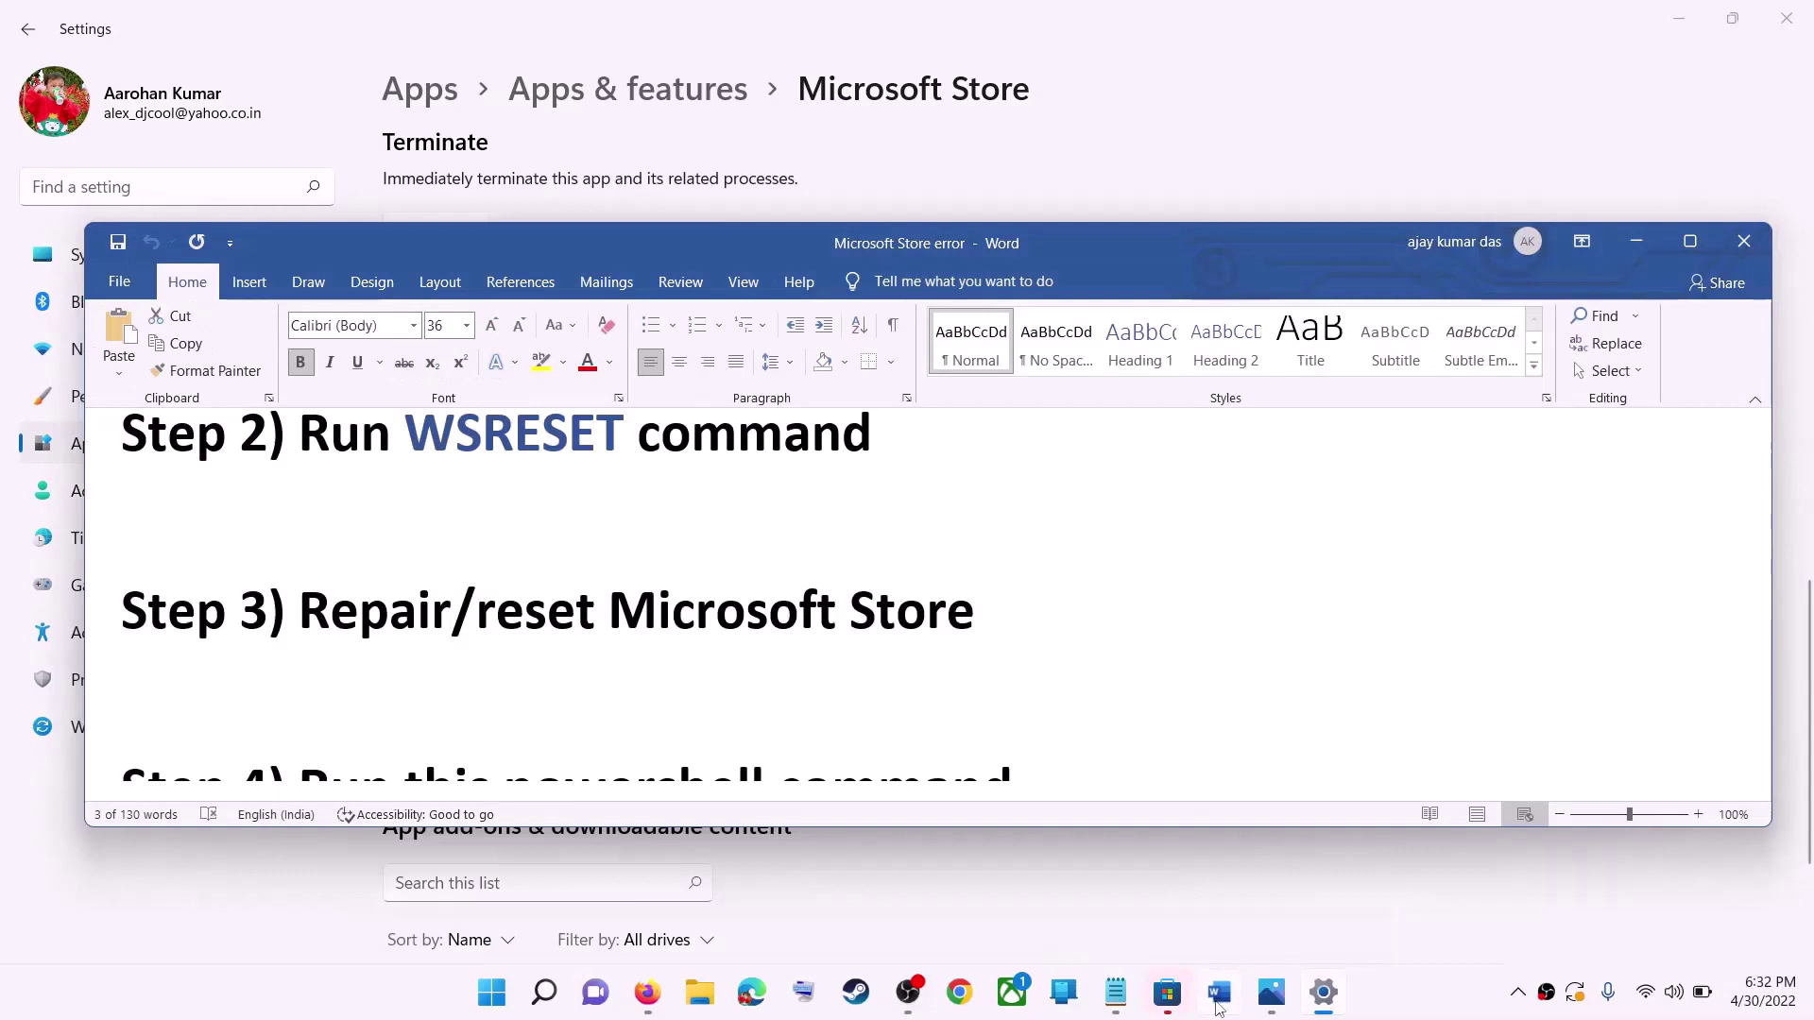
left_click_drag(979, 619, 546, 619)
scroll(416, 611, "down", 5)
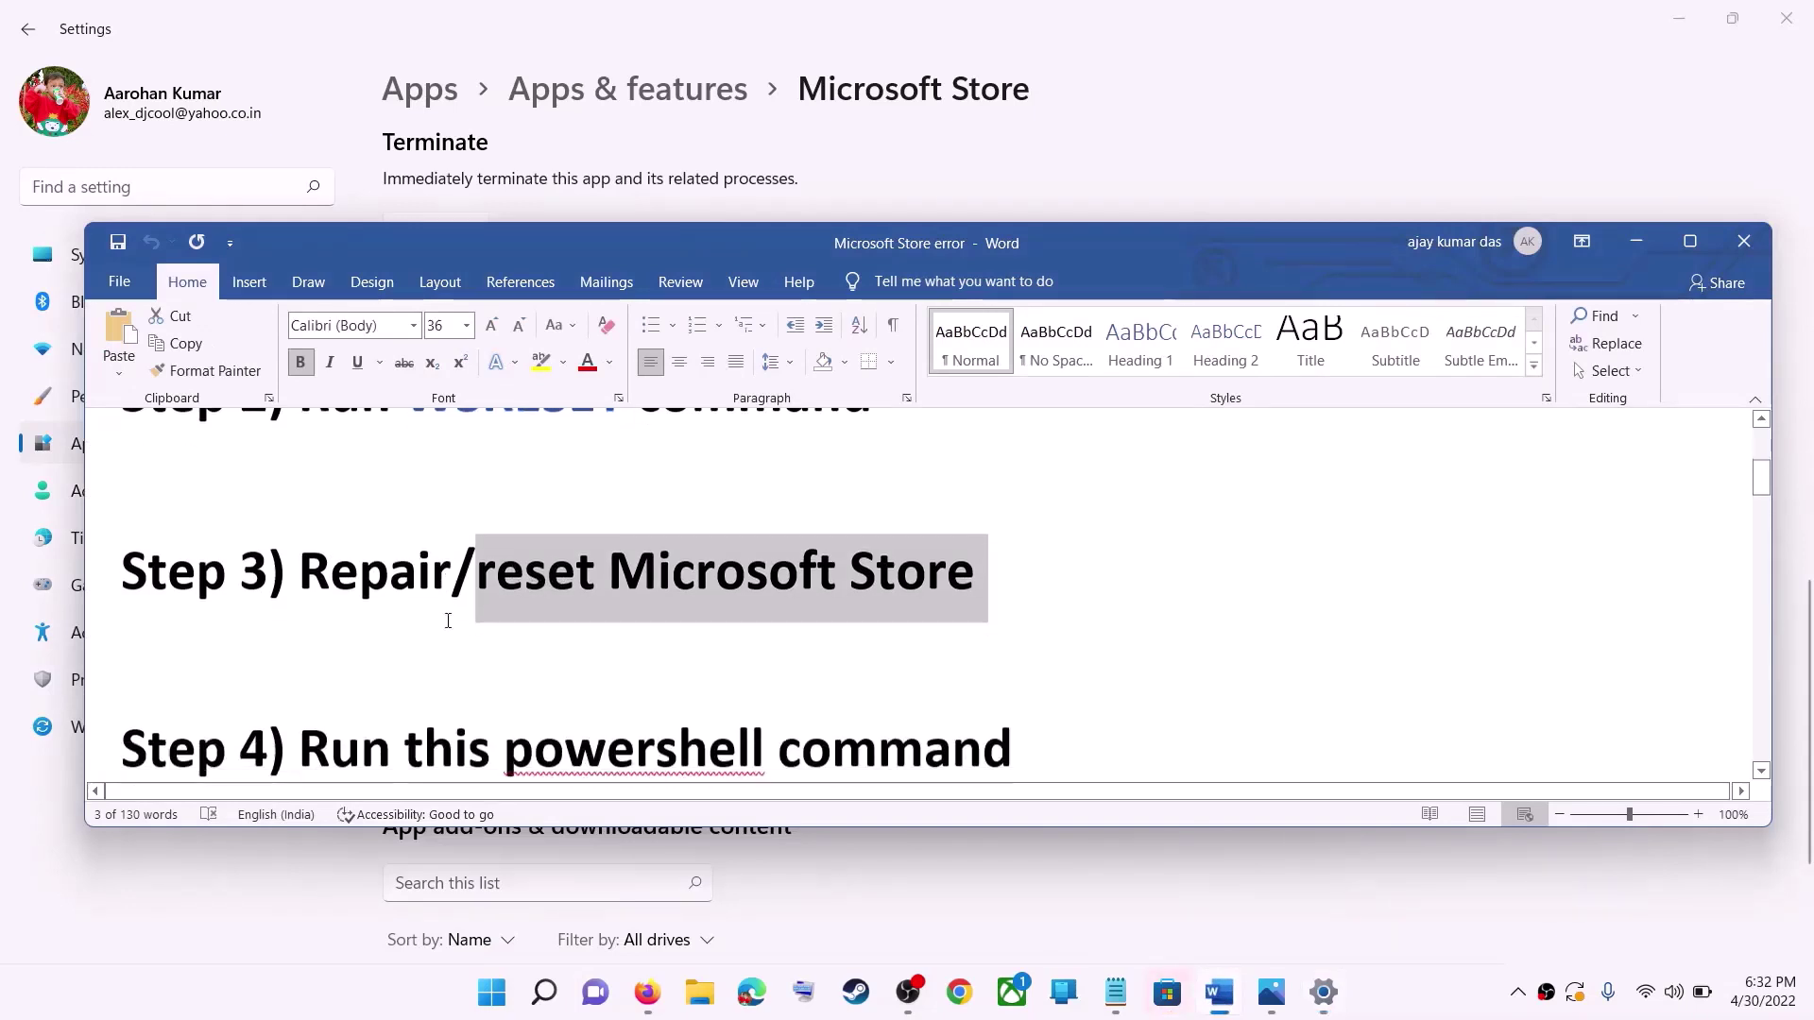
scroll(752, 675, "down", 1)
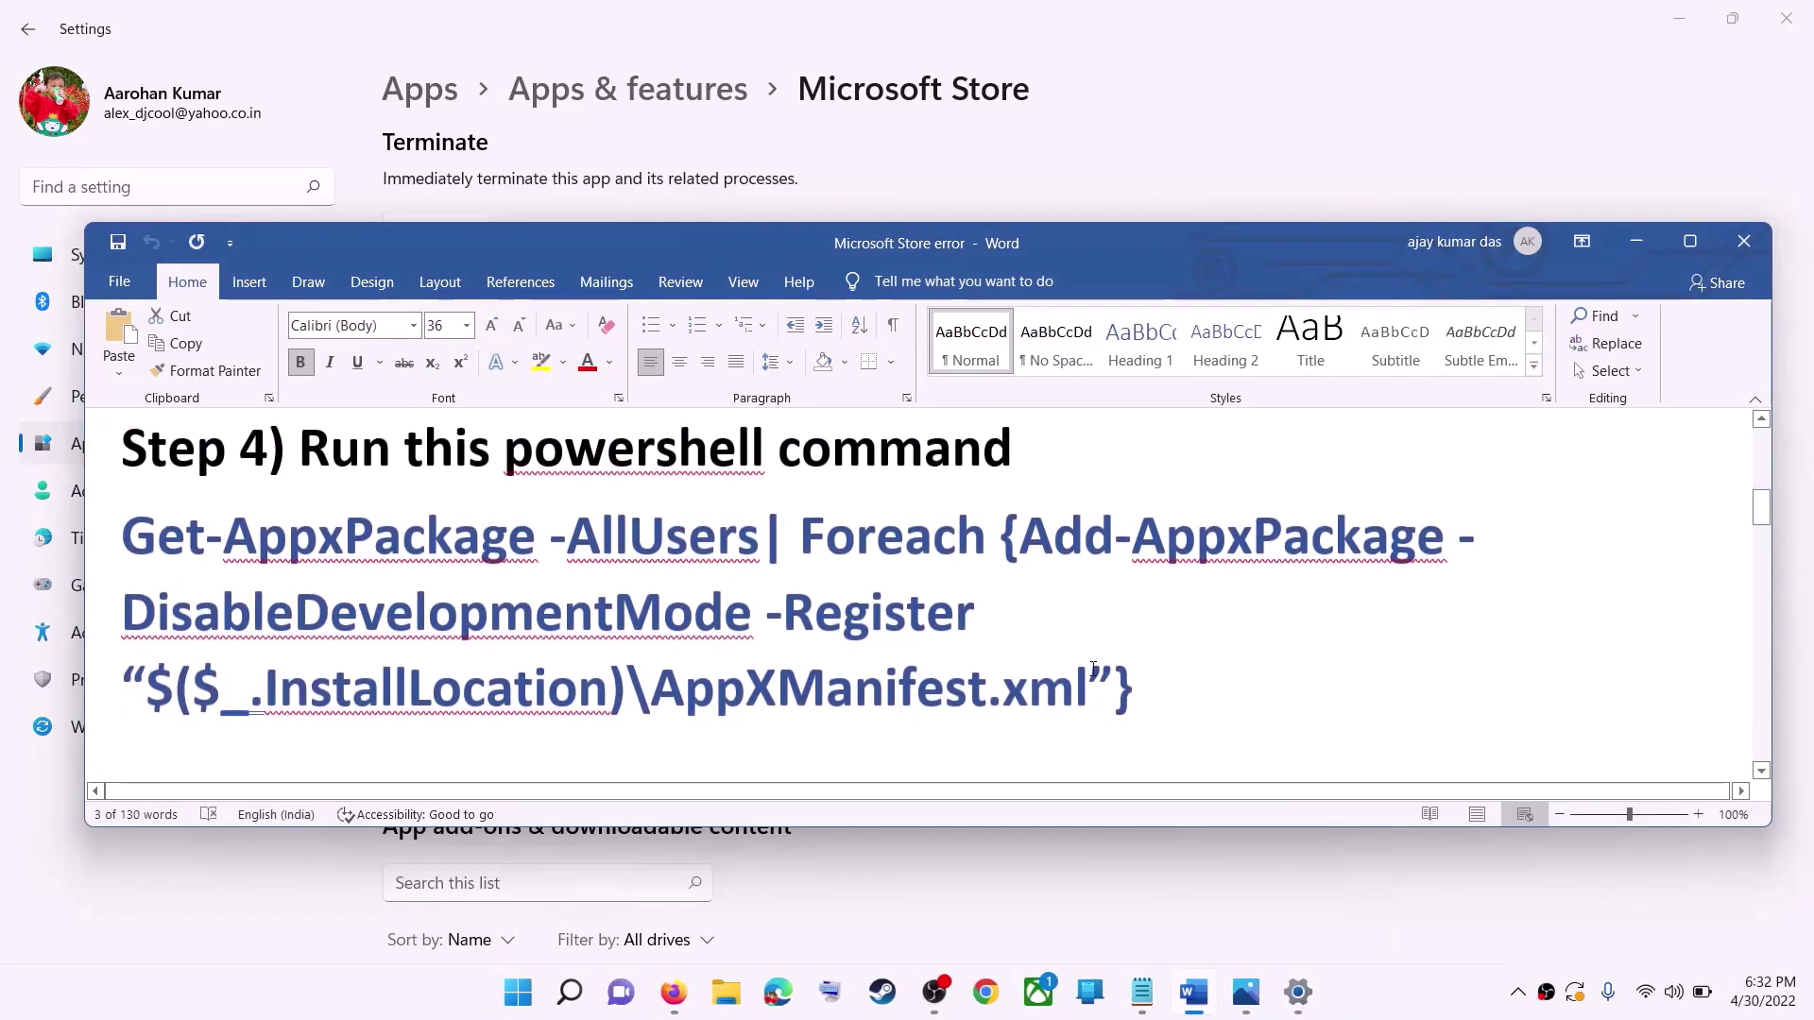
left_click_drag(1164, 680, 128, 536)
right_click(274, 583)
left_click(370, 618)
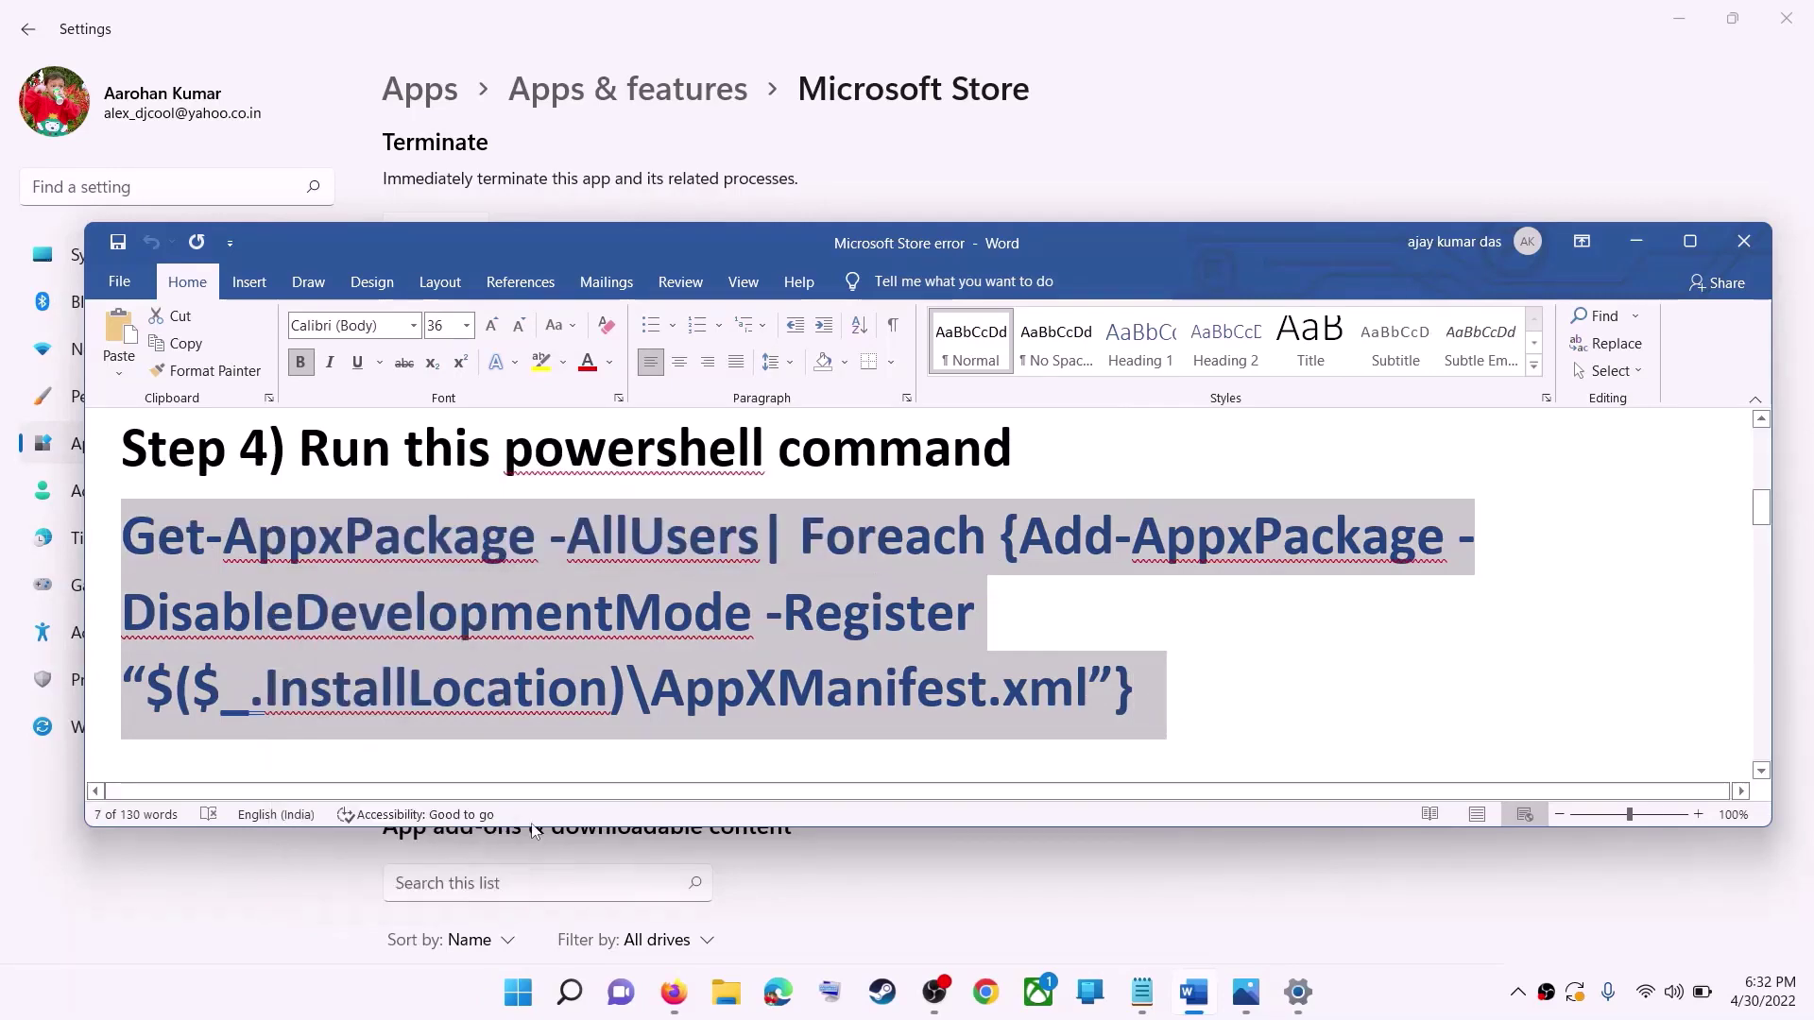
- Search Windows for "powershell" and run Windows PowerShell as administrator, approving the elevation request
left_click(527, 1007)
type("po")
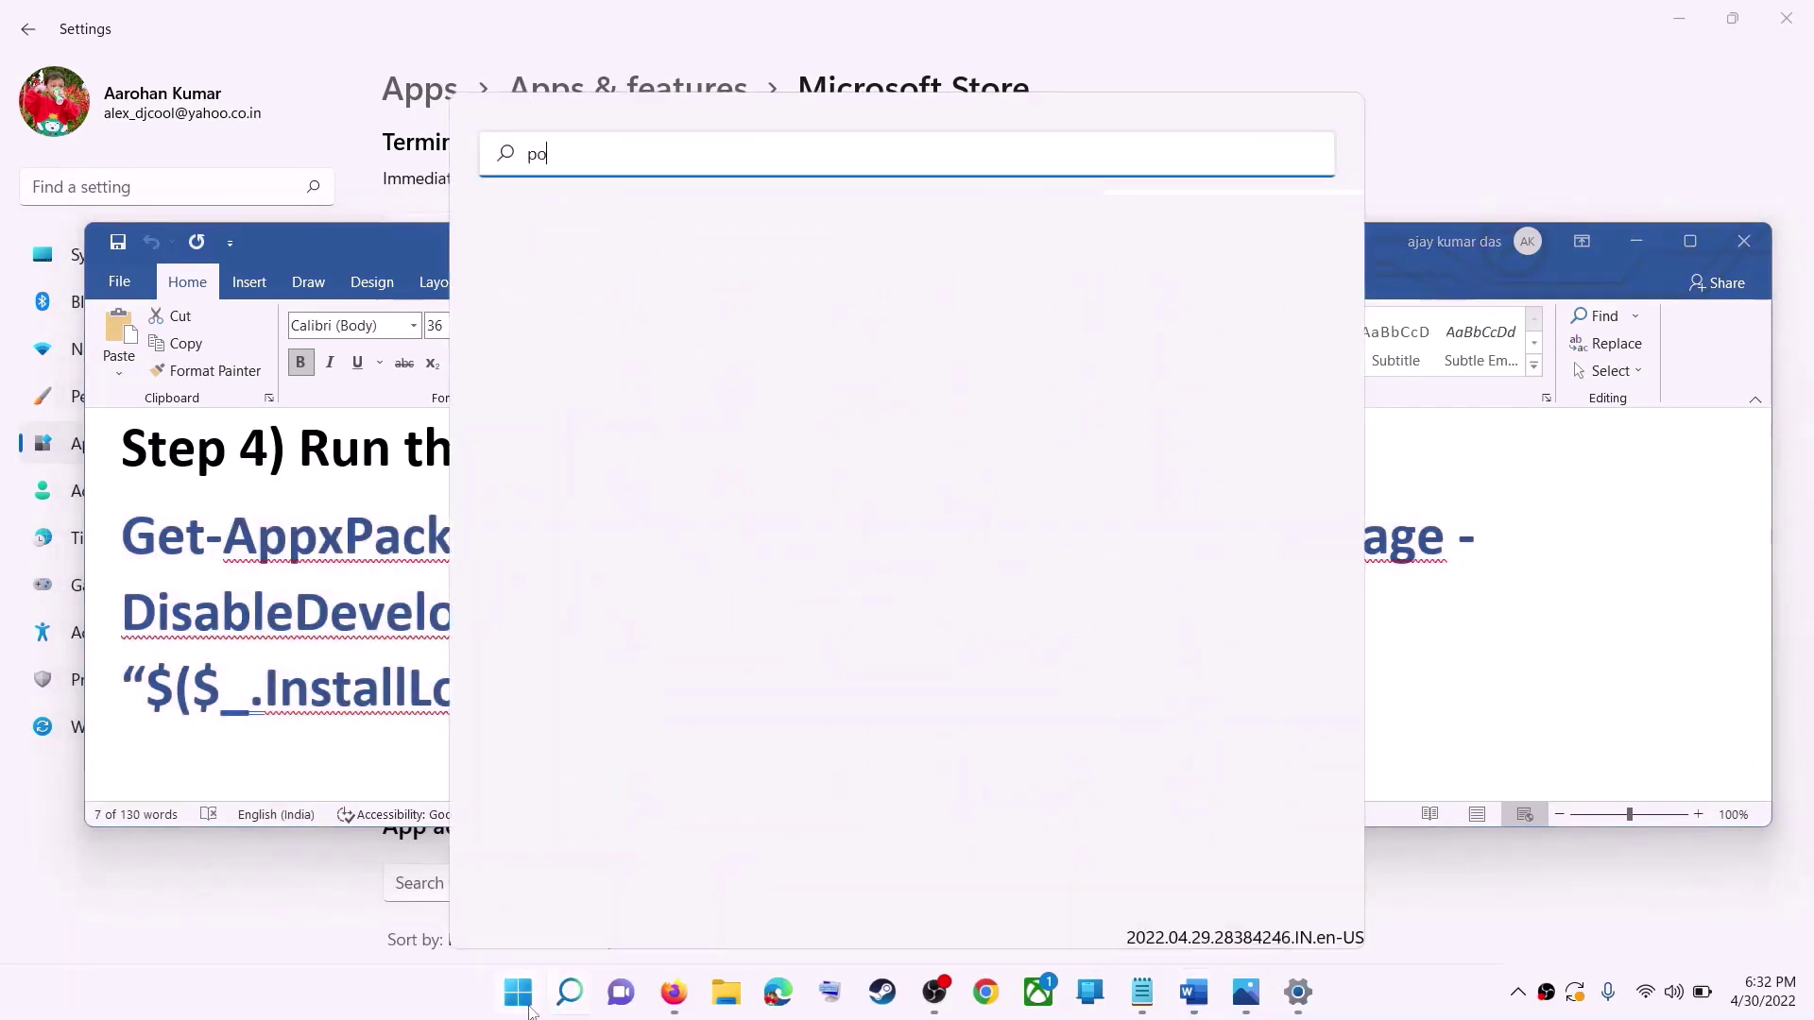
type("wershe")
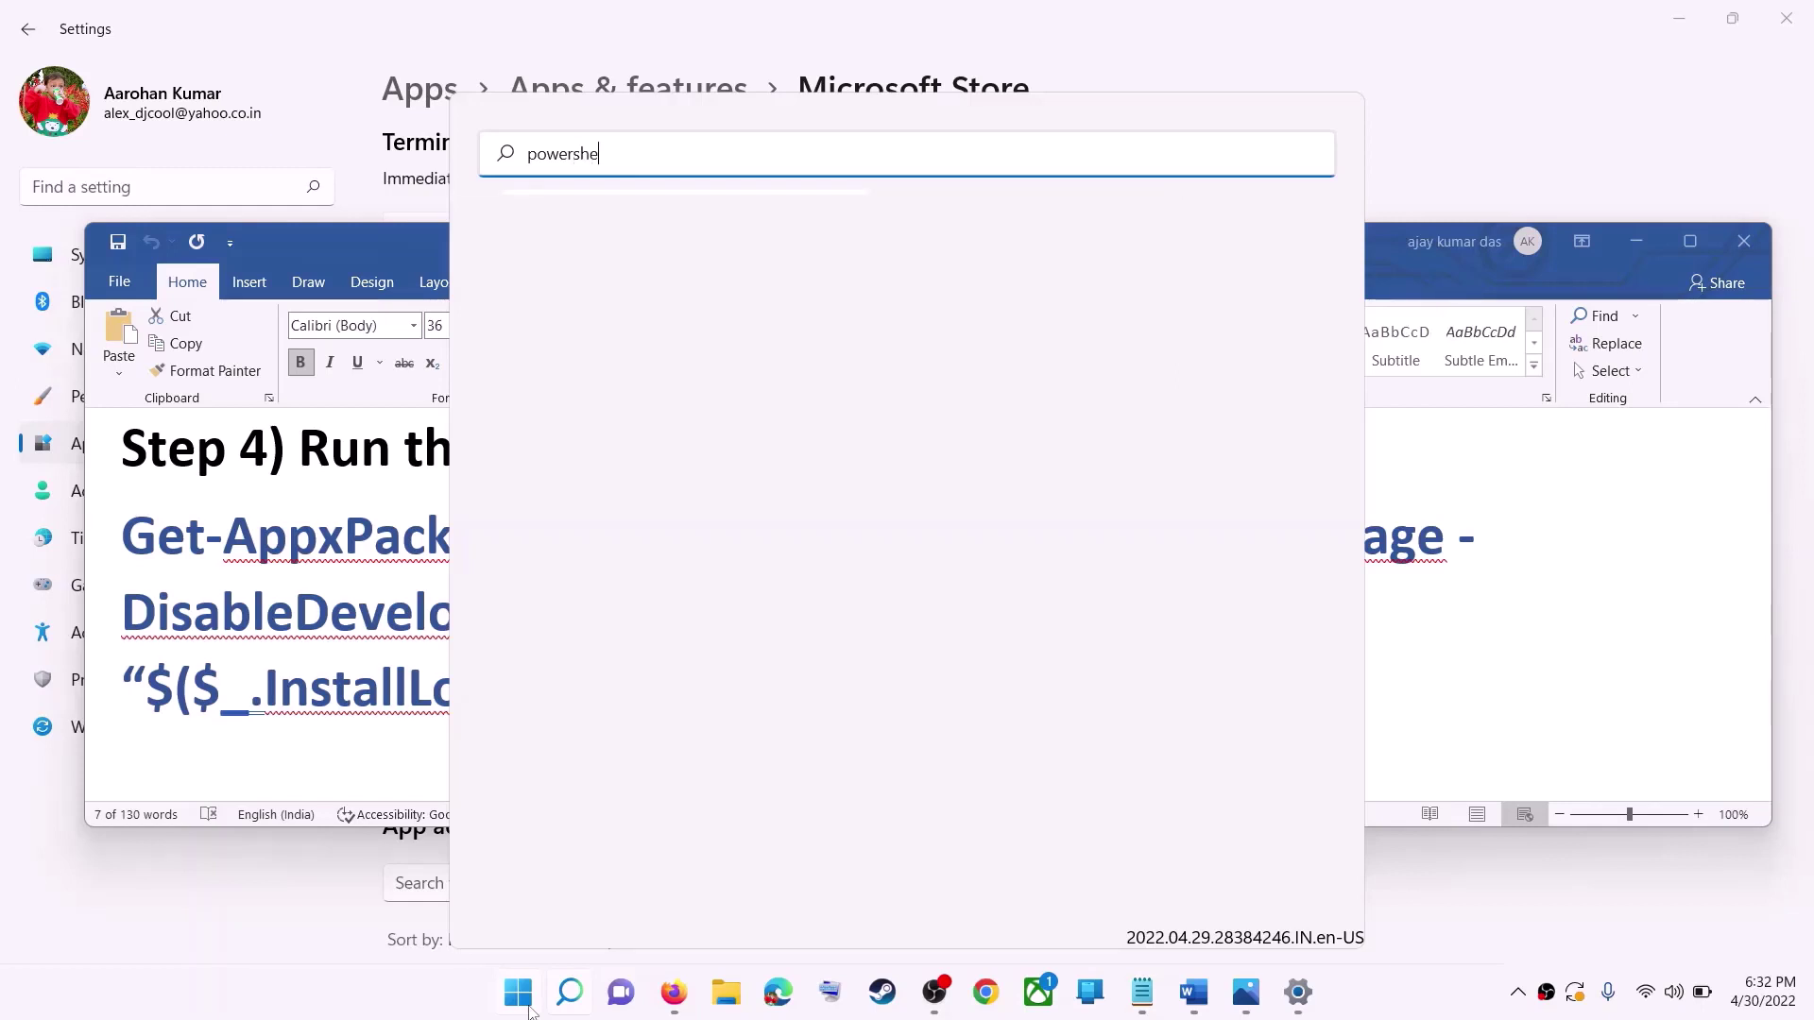
type("ll")
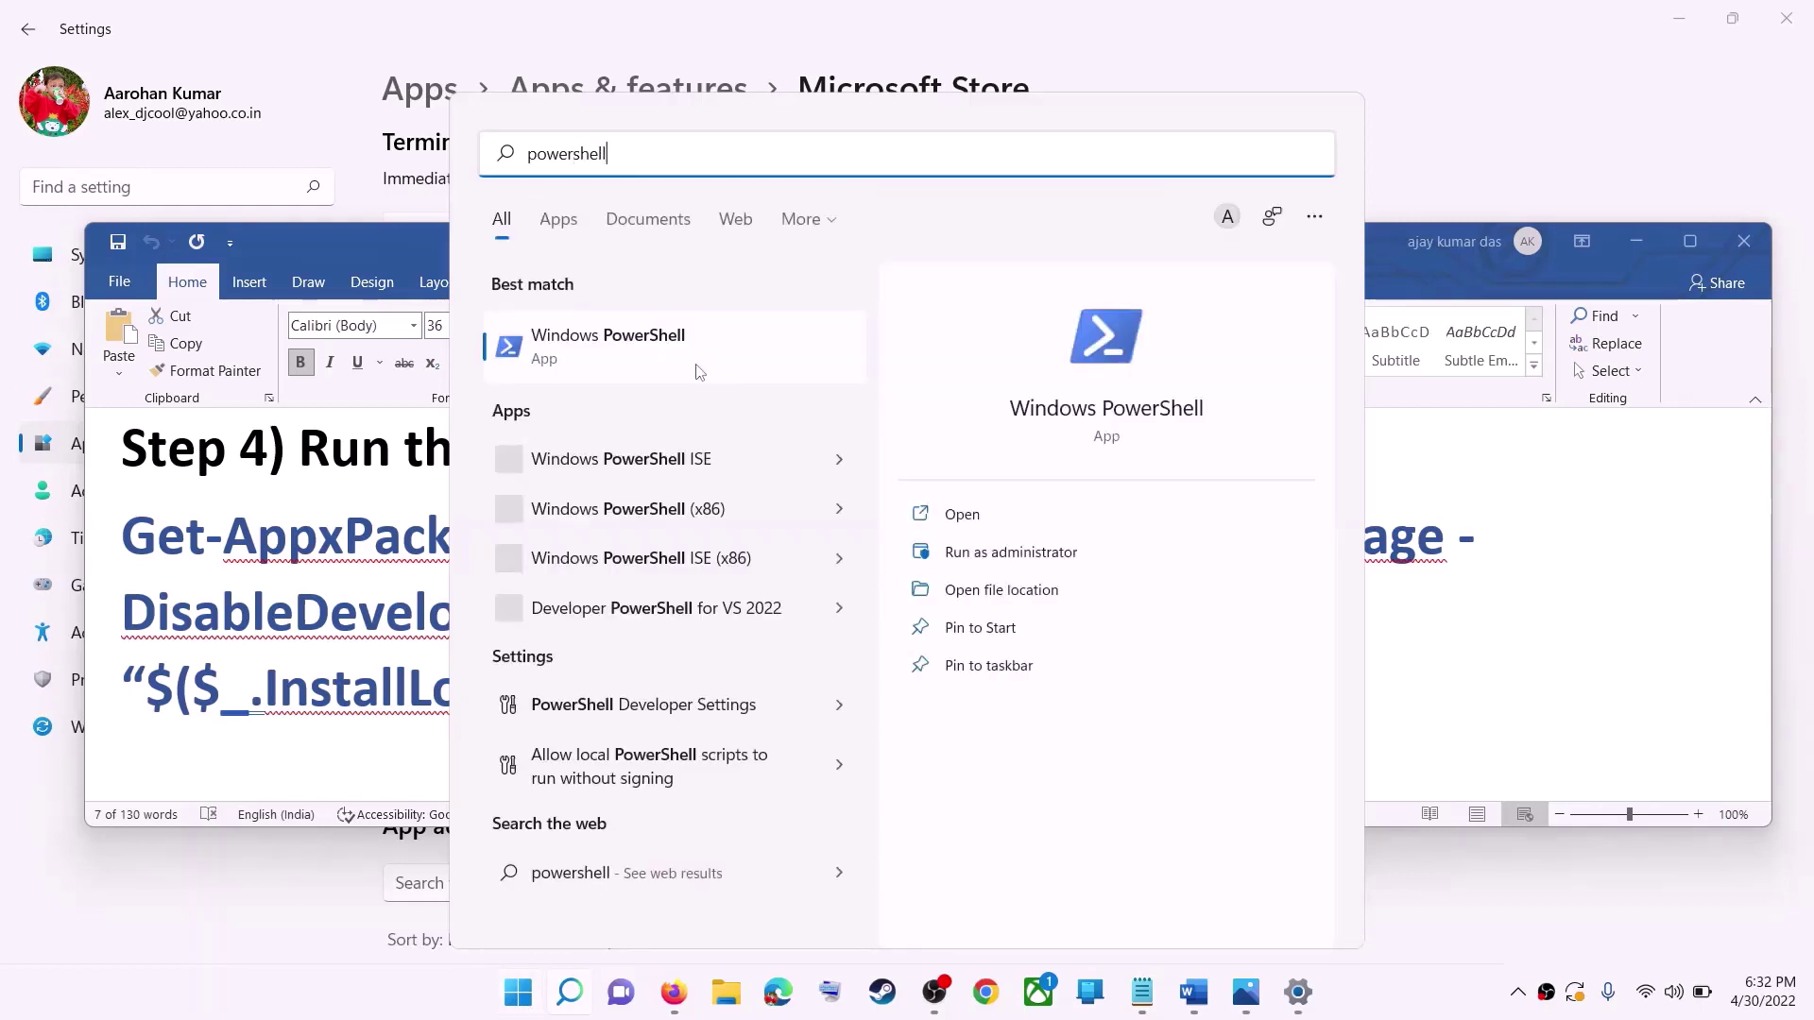
right_click(625, 353)
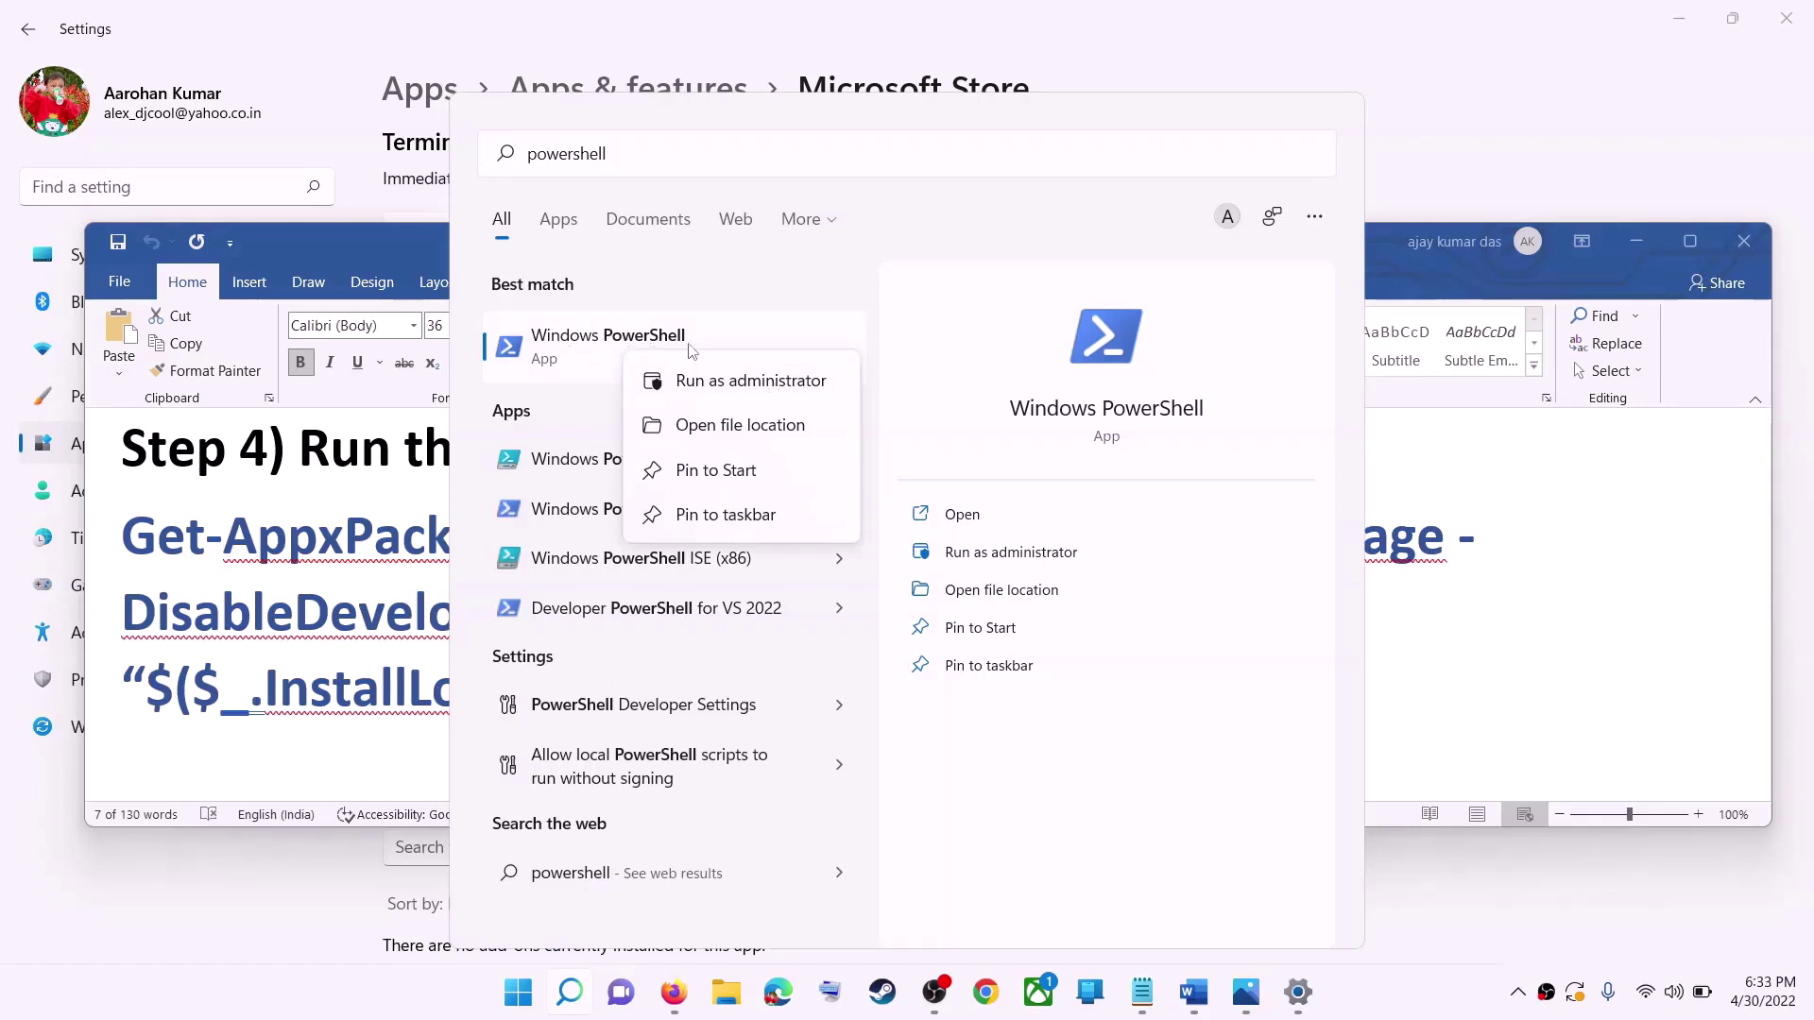
right_click(710, 357)
left_click(798, 388)
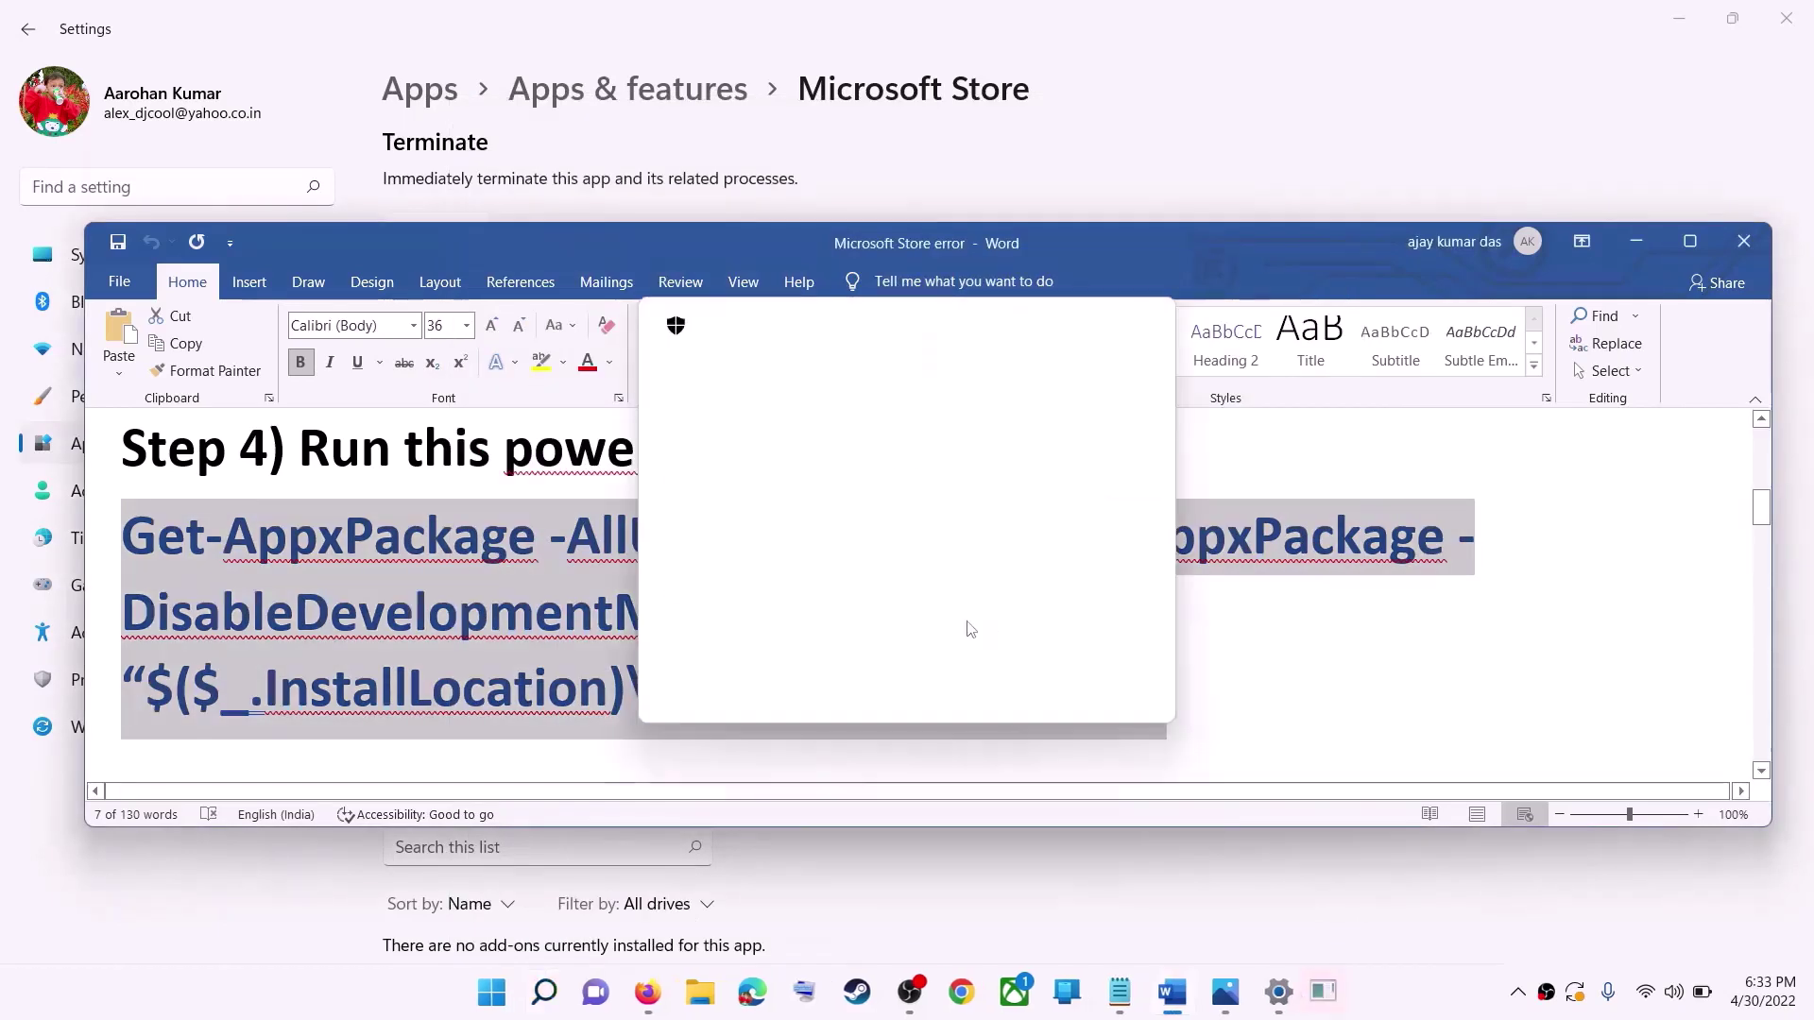
left_click(788, 677)
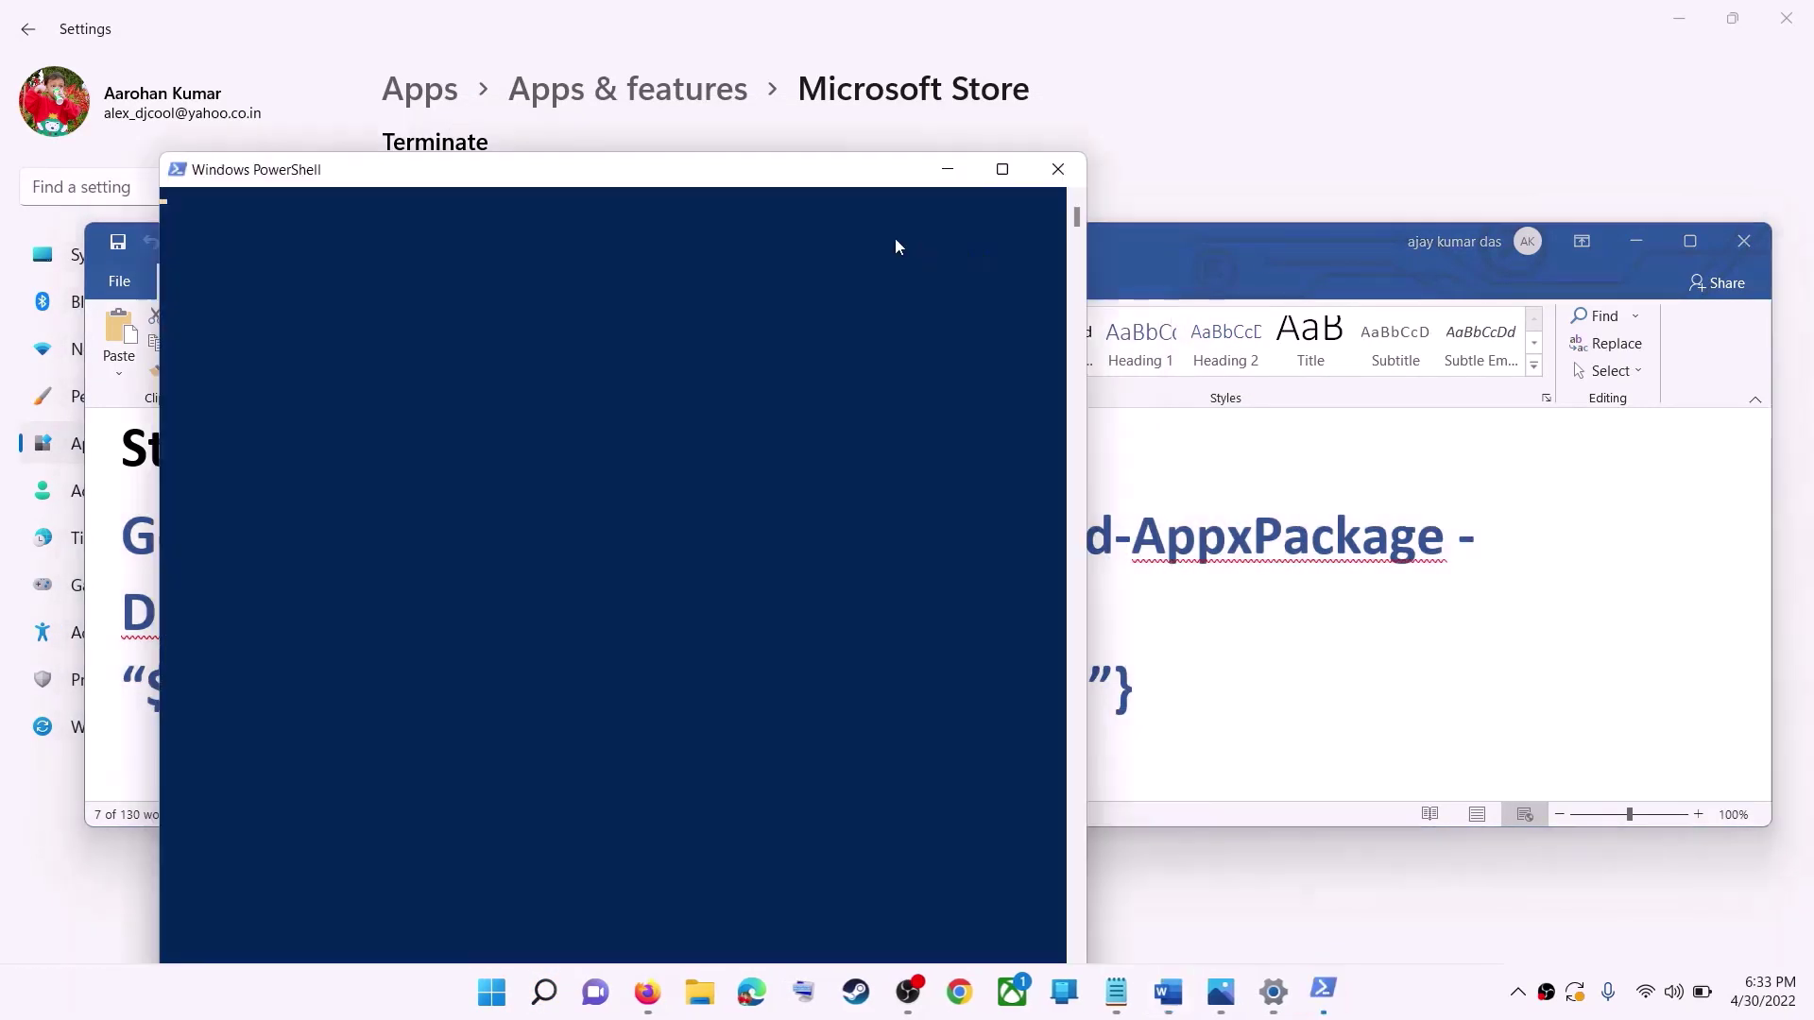
- Run Get-AppxPackage -AllUsers| Foreach {Add-AppxPackage -DisableDevelopmentMode -Register “$($_.InstallLocation)\AppXManifest.xml”} in PowerShell, and close PowerShell once processing ends
type("Get-AppxPackage -AllUsers| Foreach {Add-AppxPackage -DisableDevelopmentMode -Register \"$($_.InstallLocation)\\AppXManifest.xml\"}")
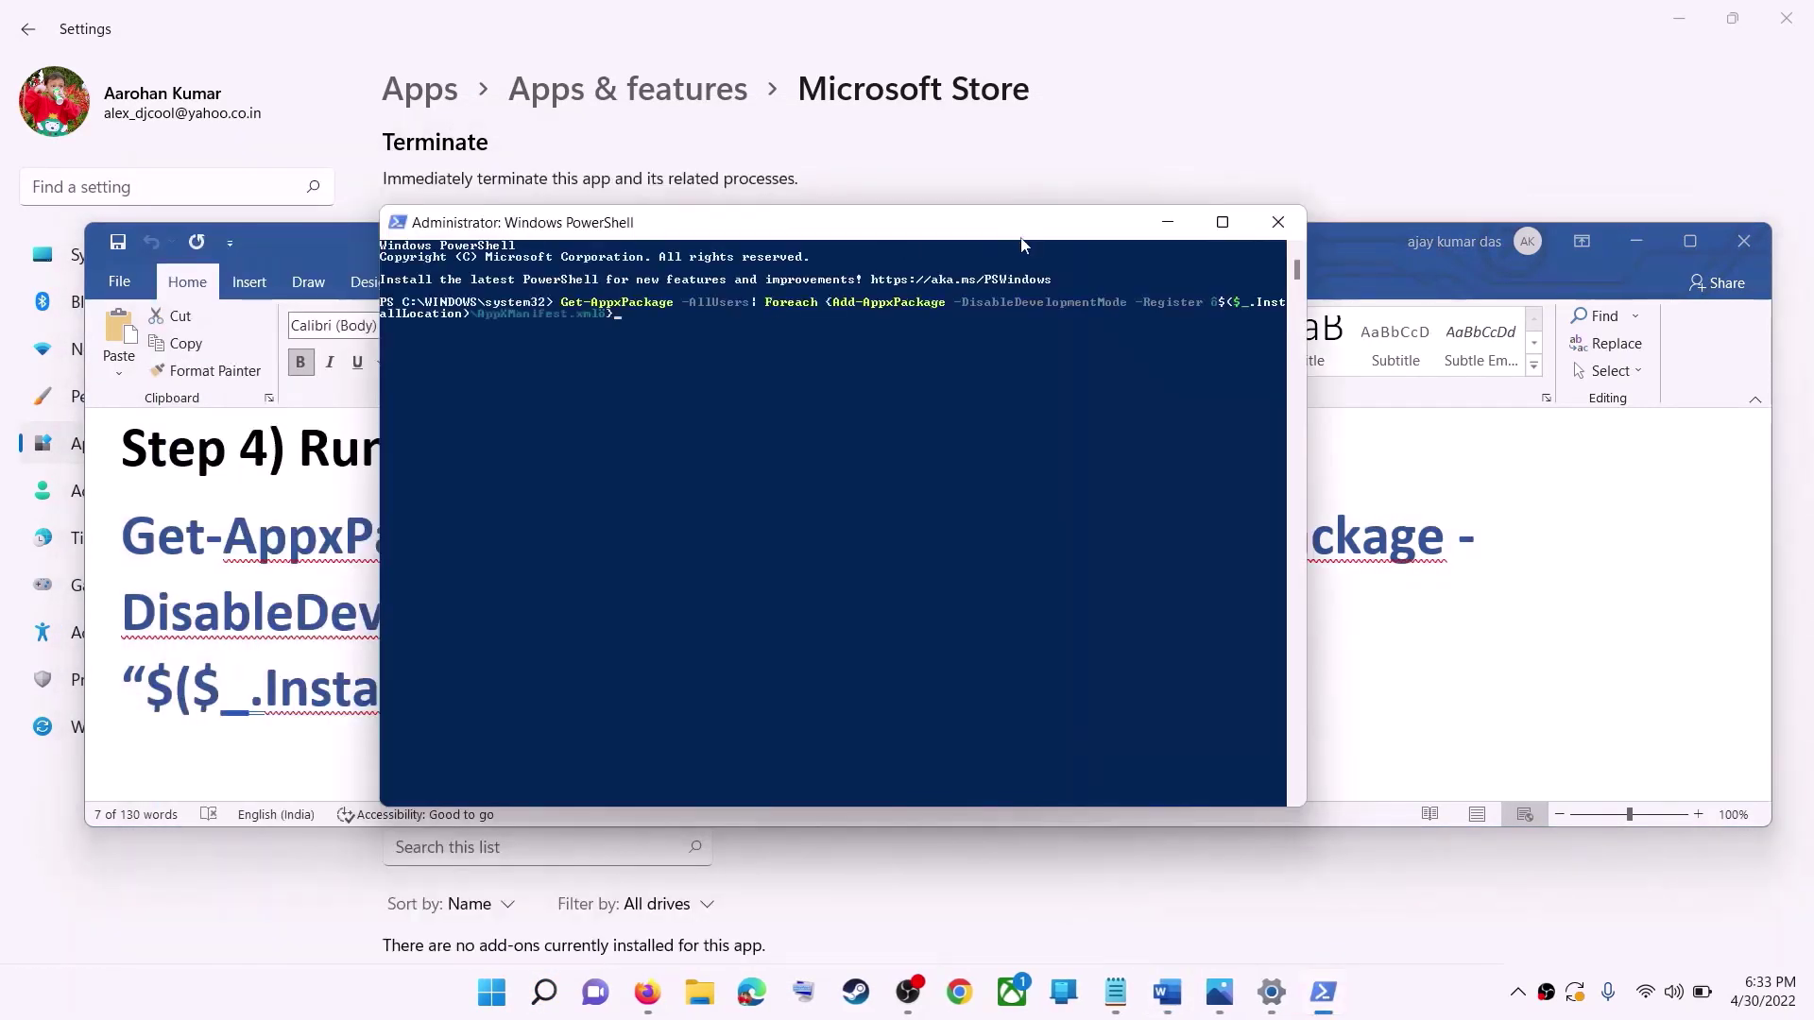
key("Return")
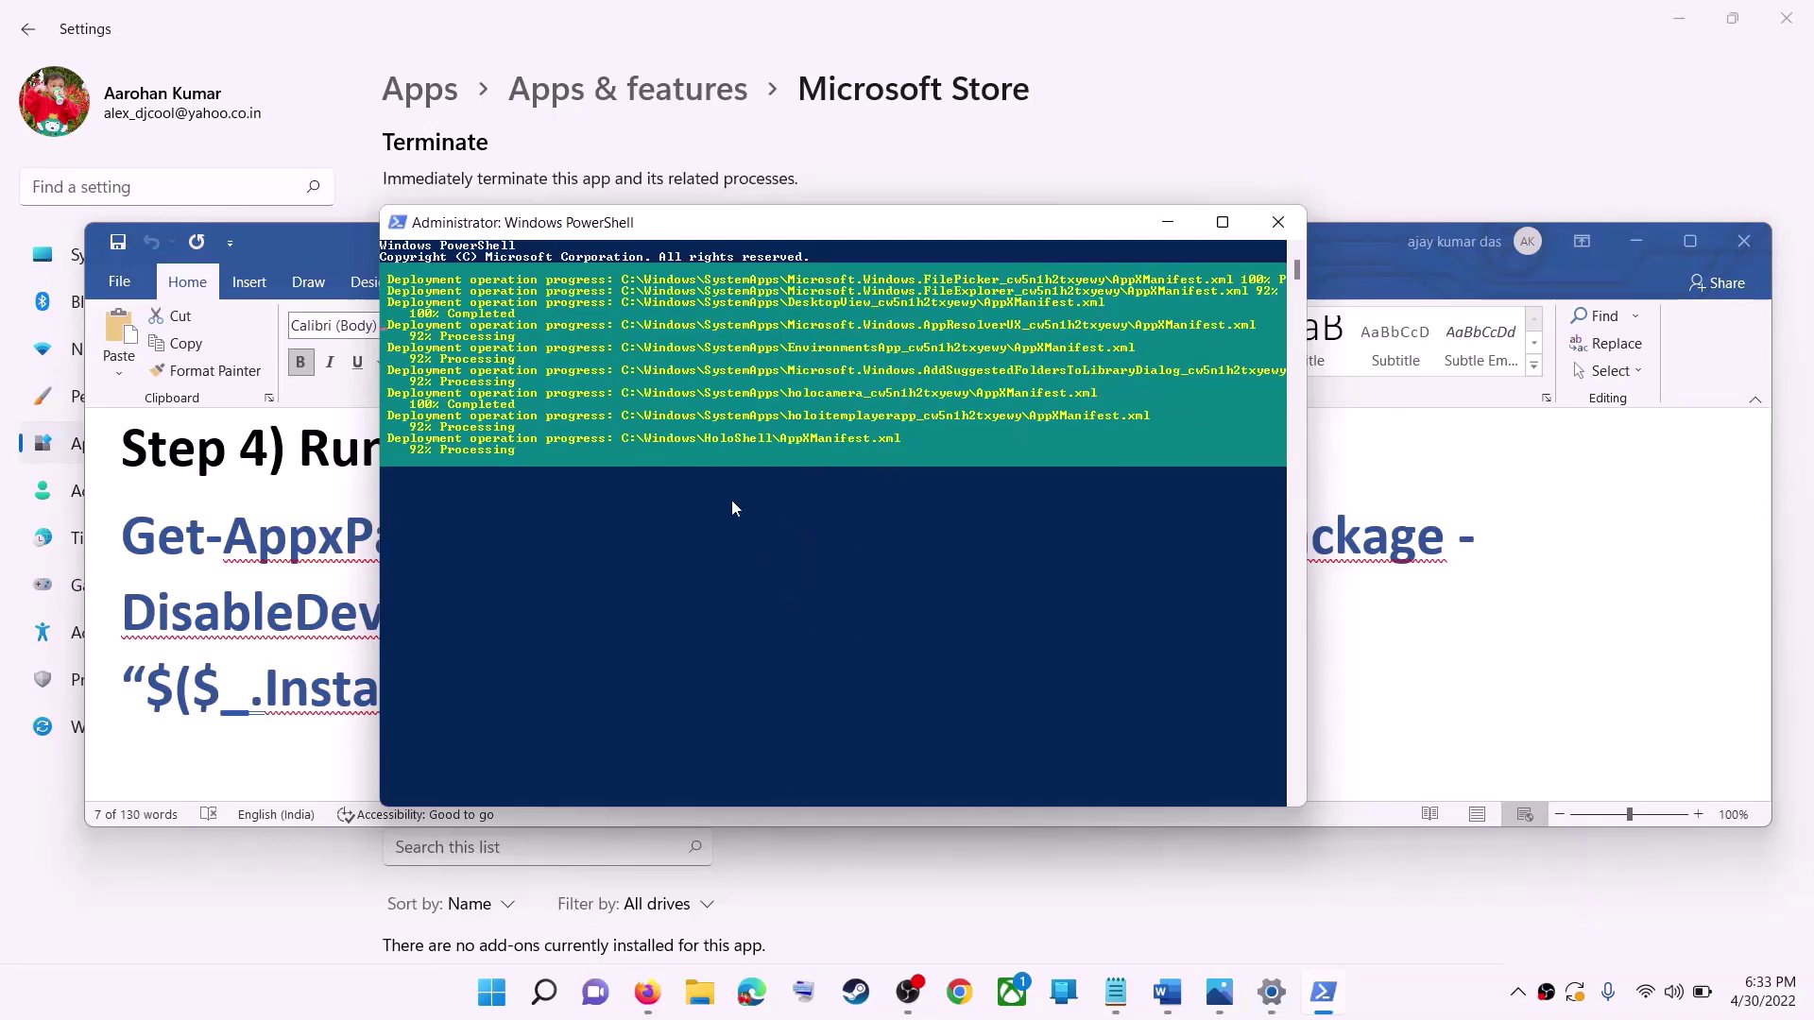
left_click(1414, 996)
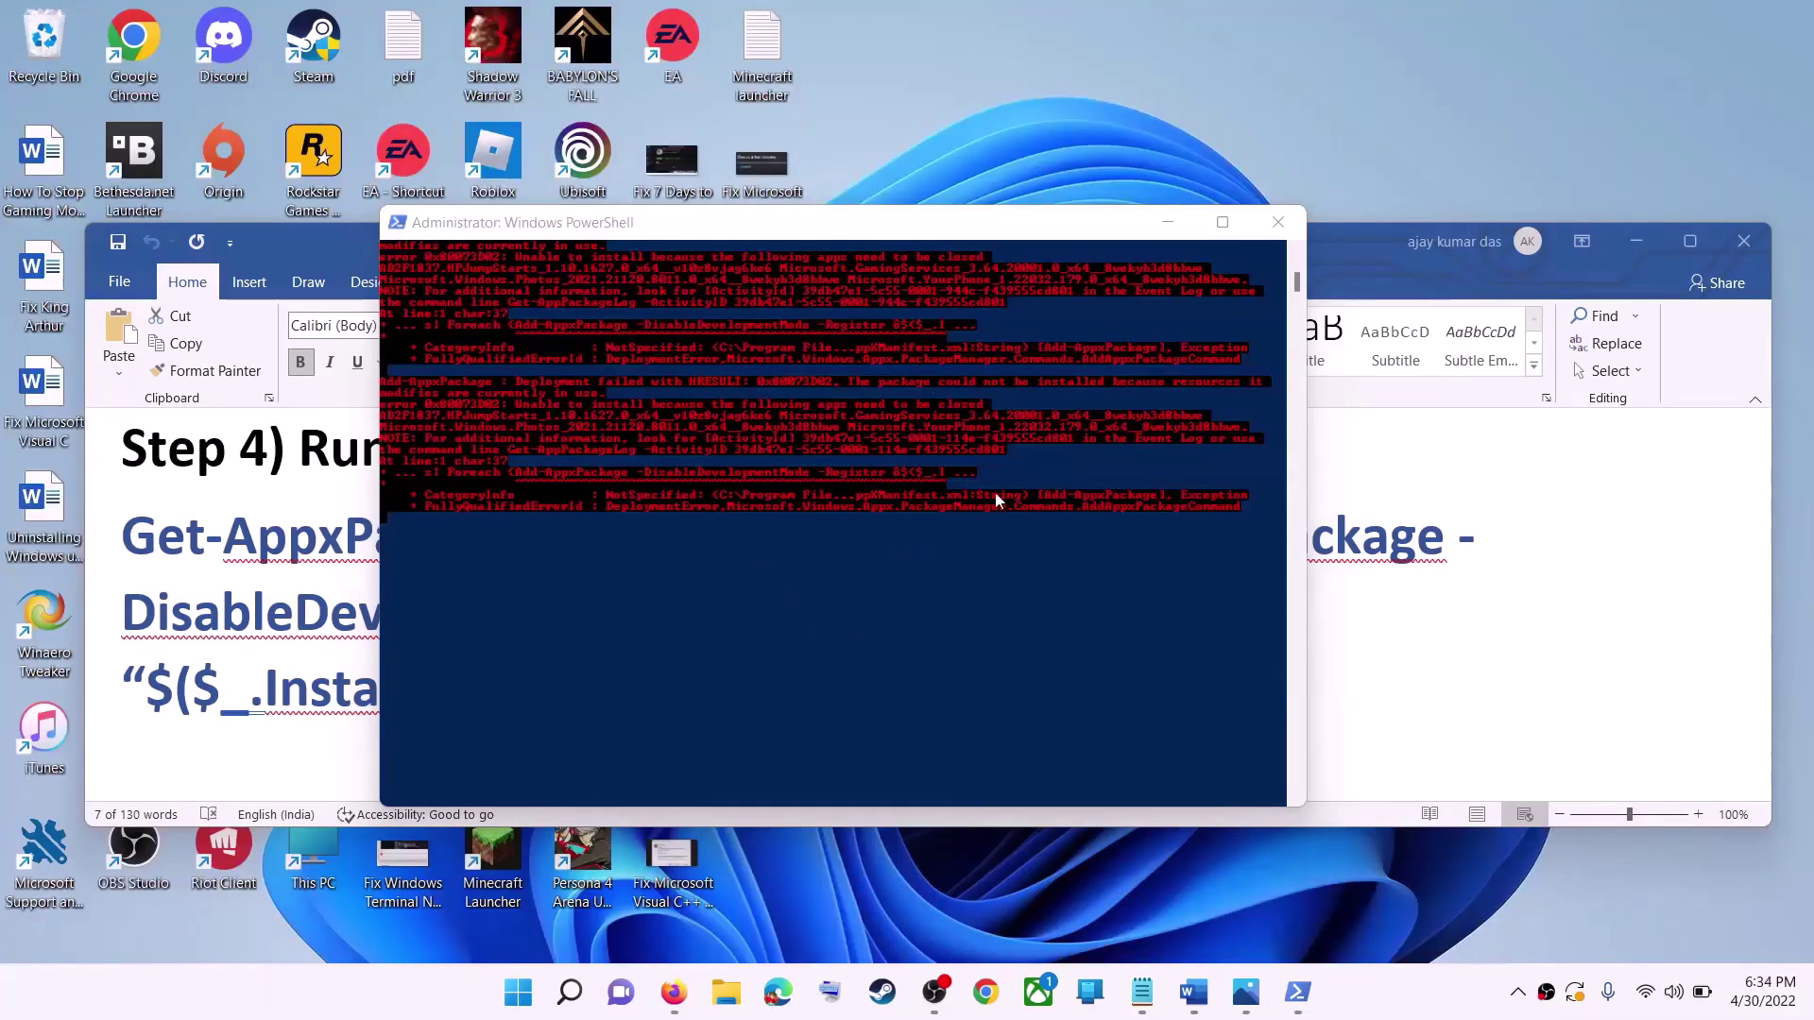
left_click(1276, 224)
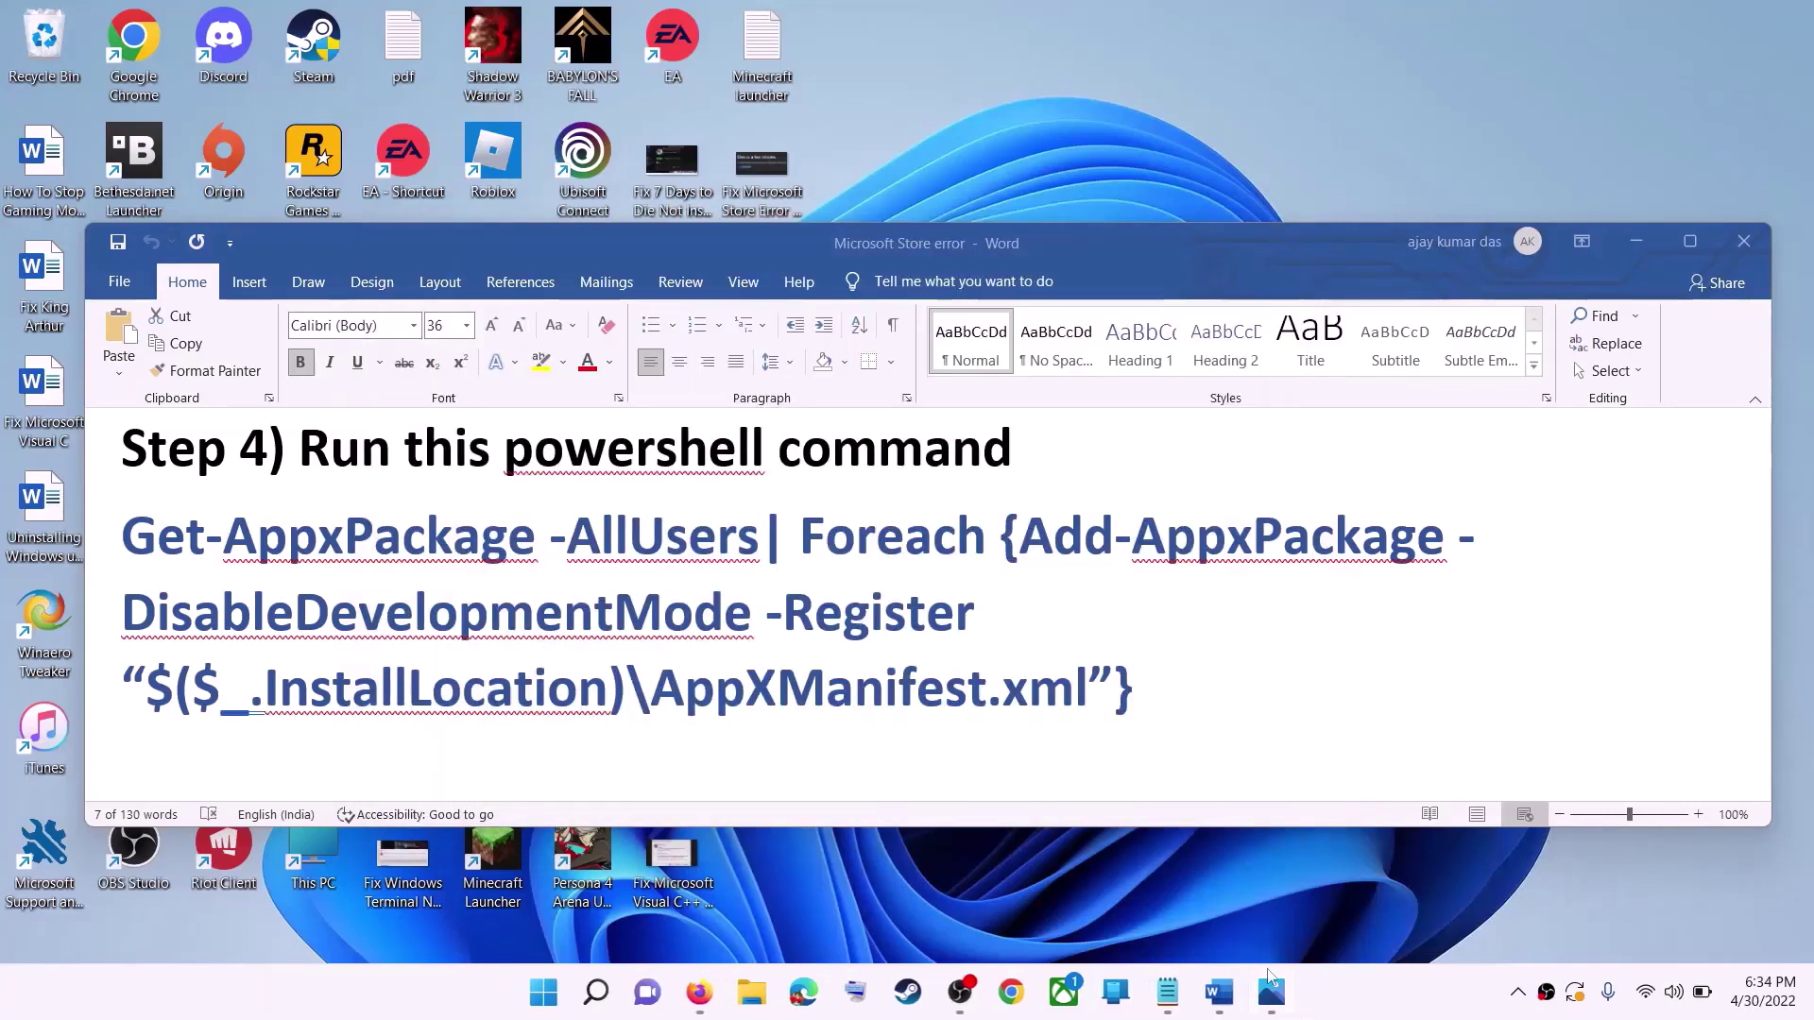
- Review Step 5 in the Word document for the Microsoft Store cache path, and open the Windows (C:) drive in File Explorer
triple_click(694, 610)
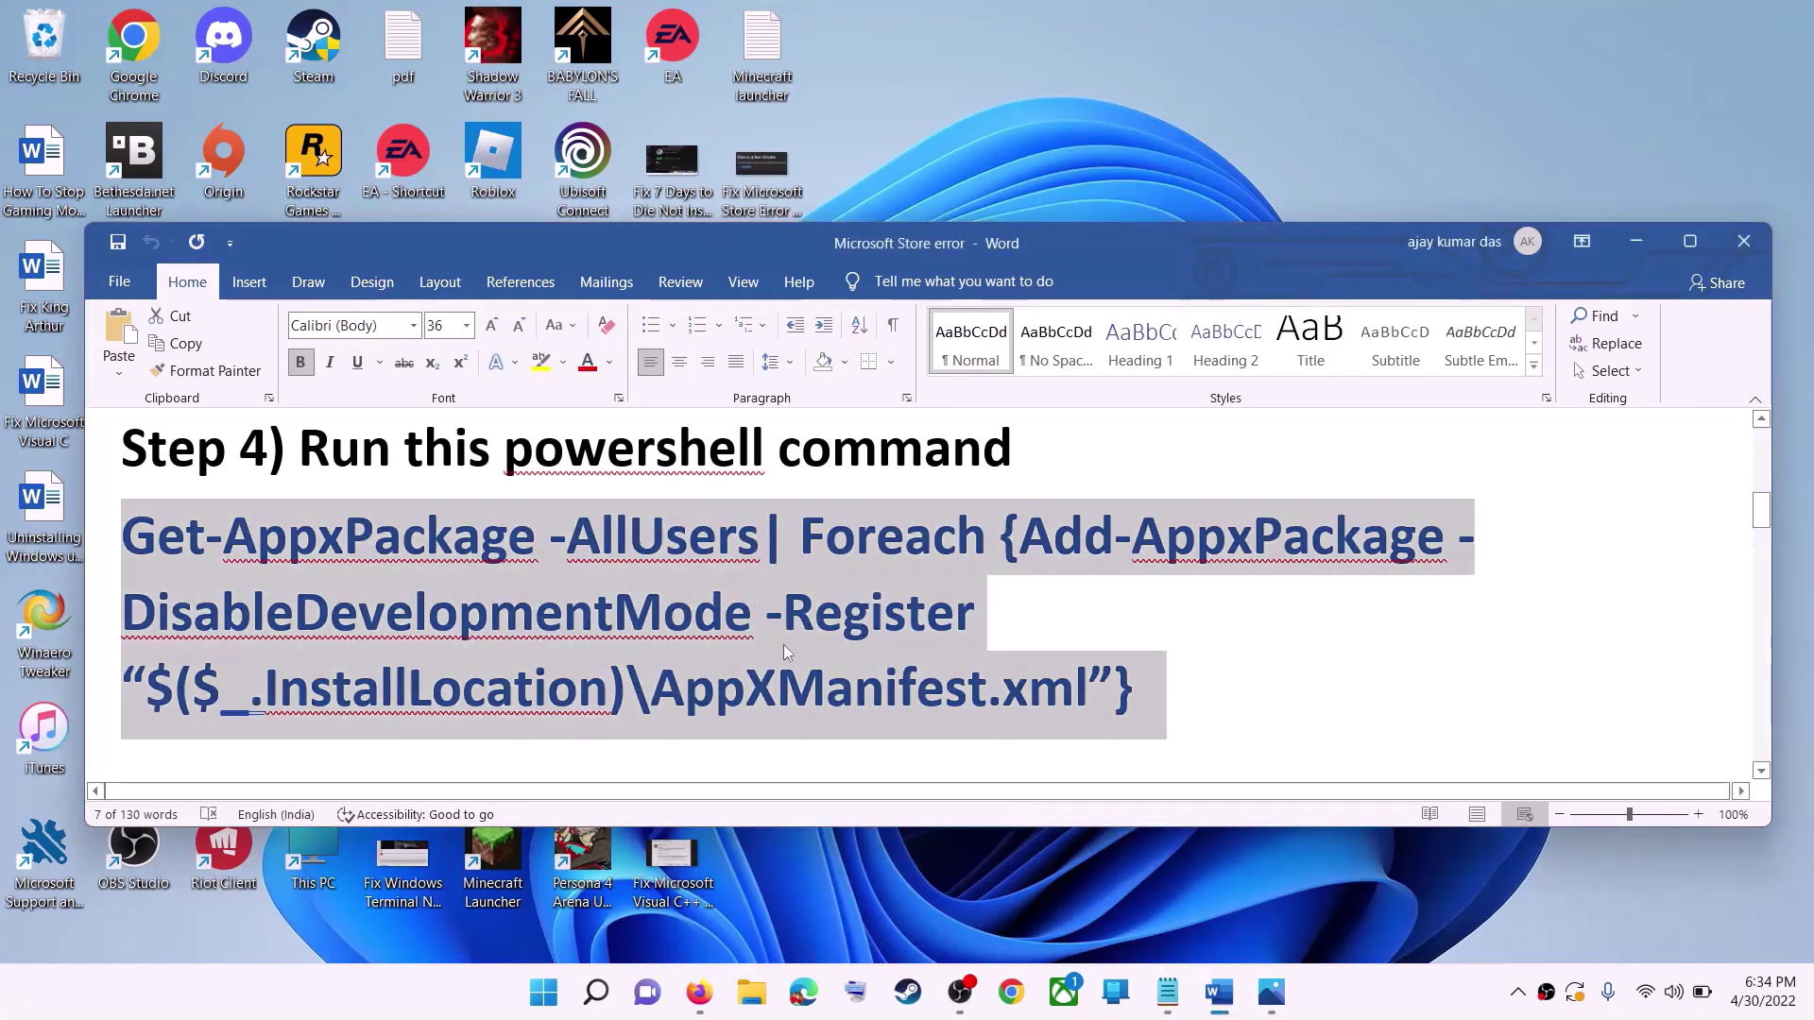
scroll(746, 612, "down", 4)
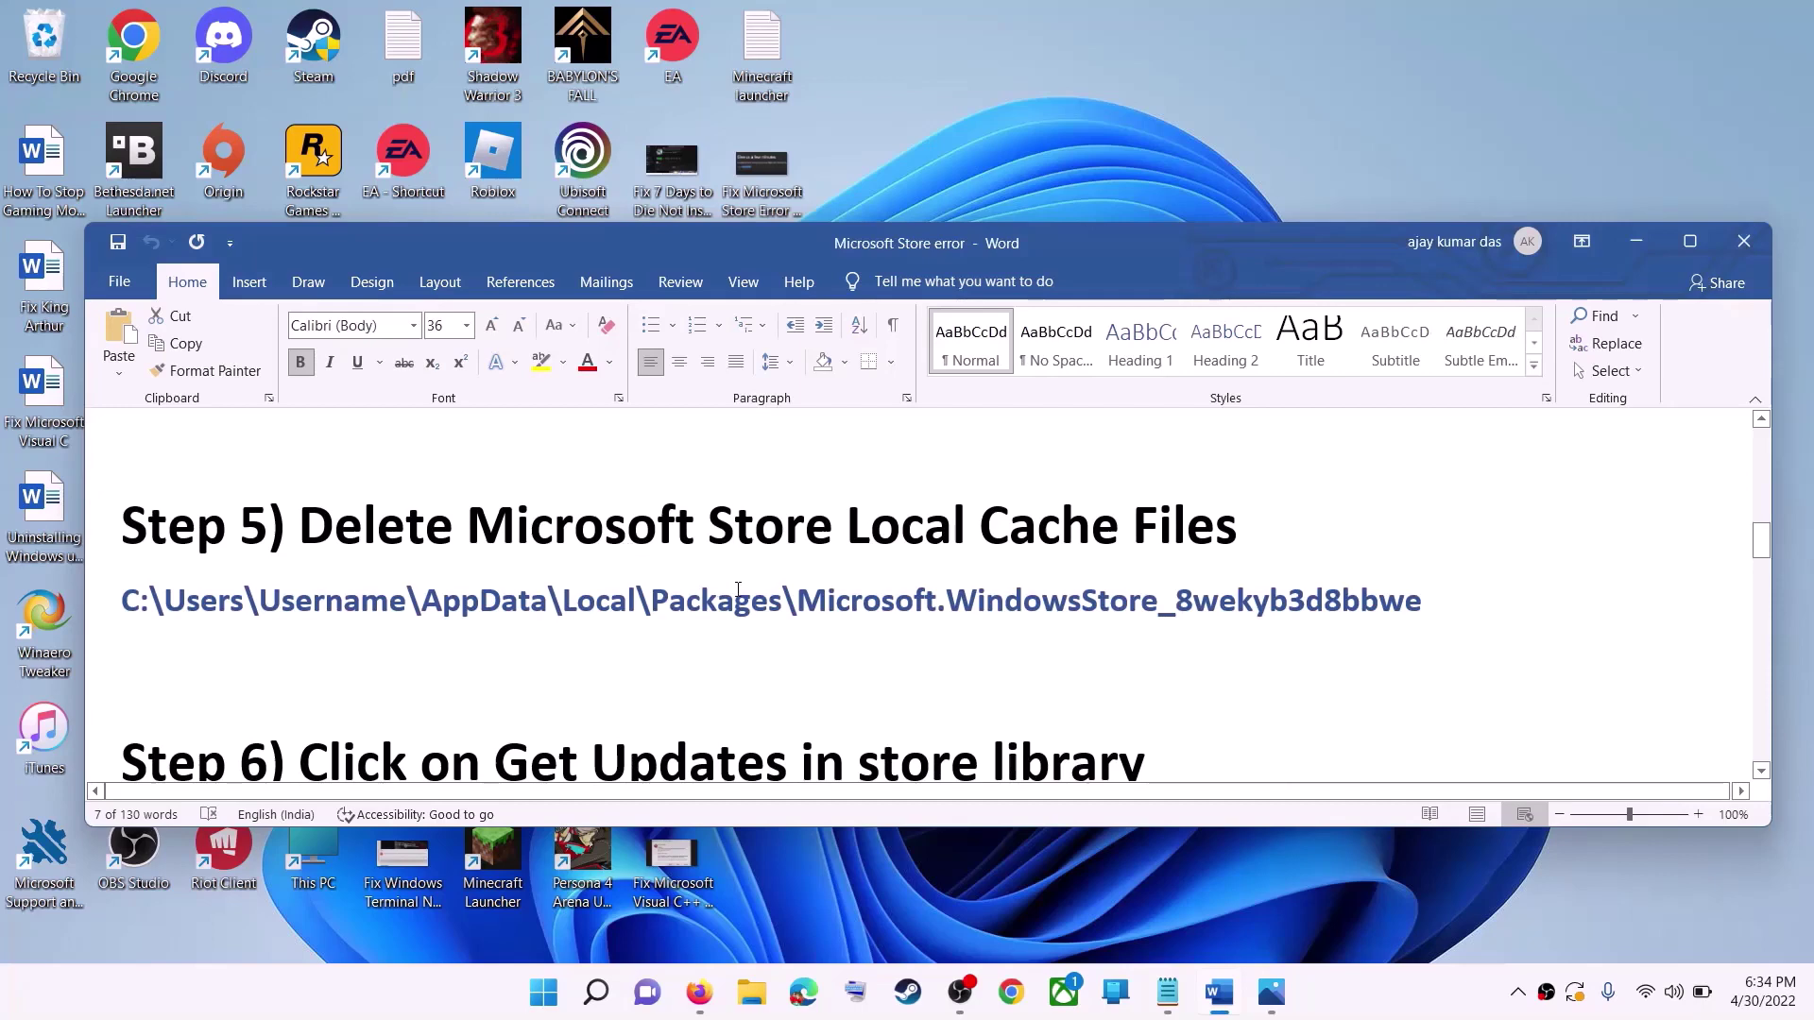
scroll(771, 616, "up", 1)
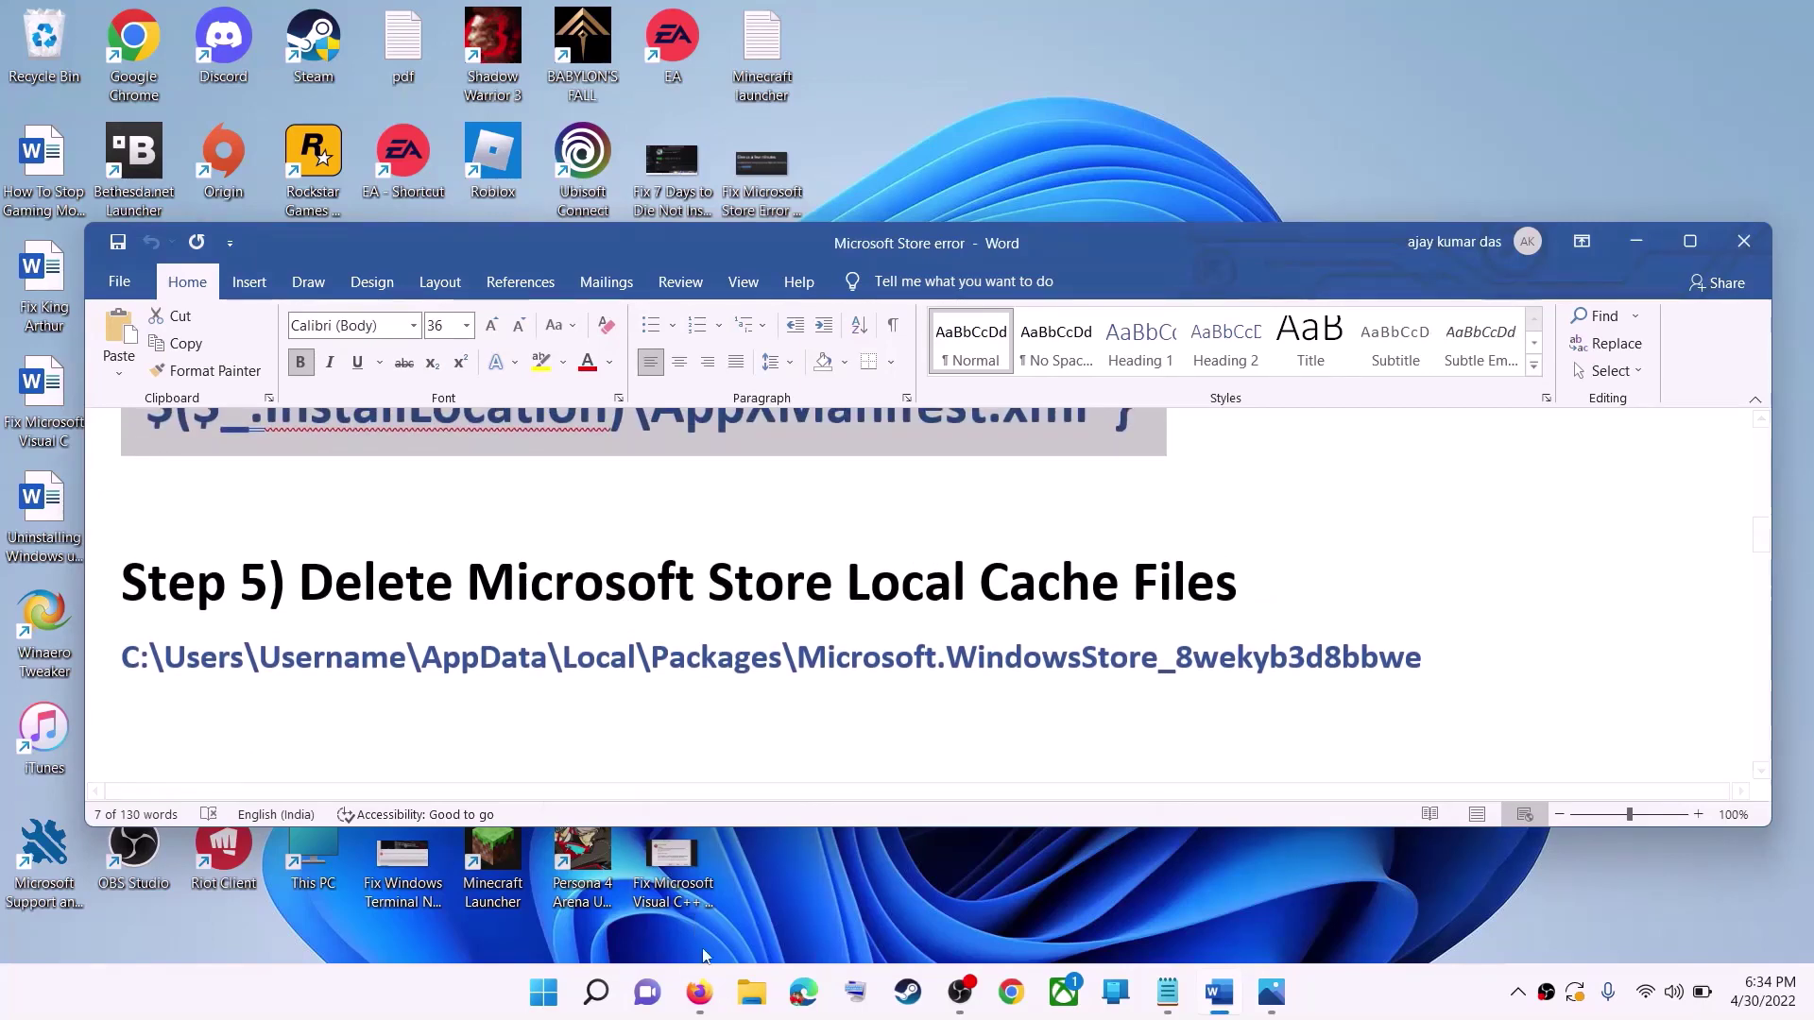
left_click(751, 992)
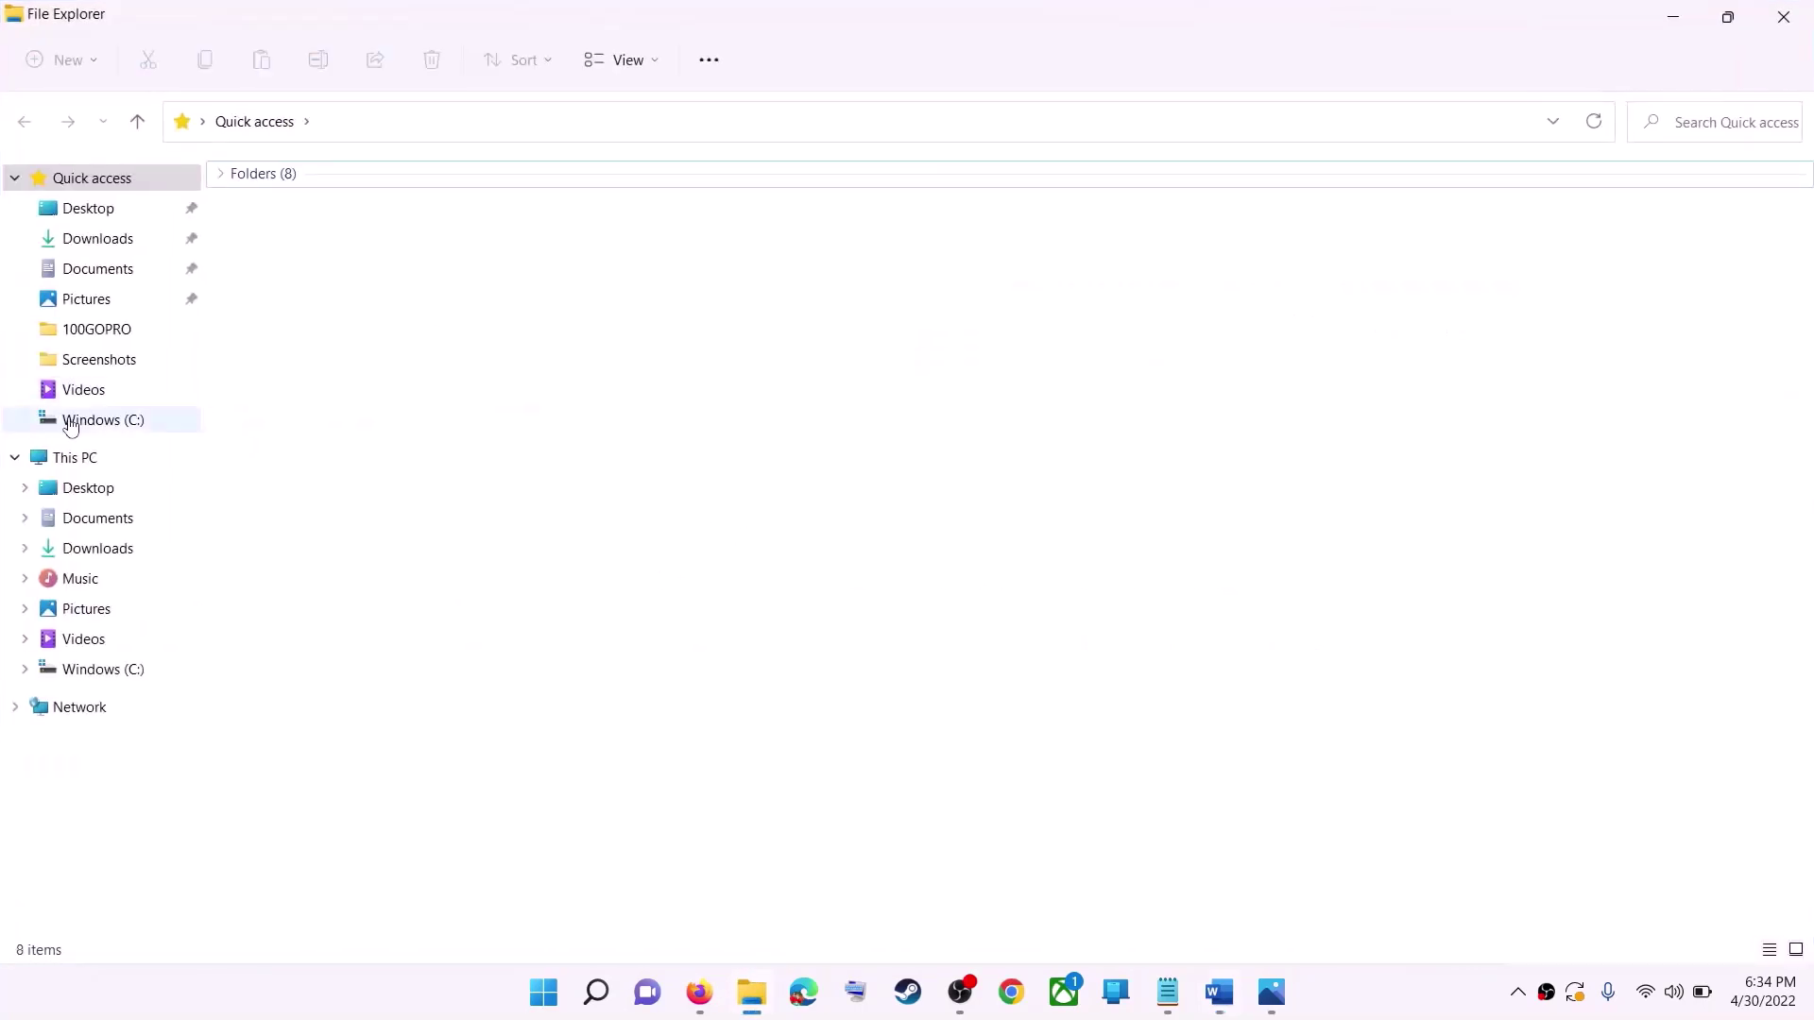
left_click(99, 422)
left_click(54, 463)
left_click(307, 381)
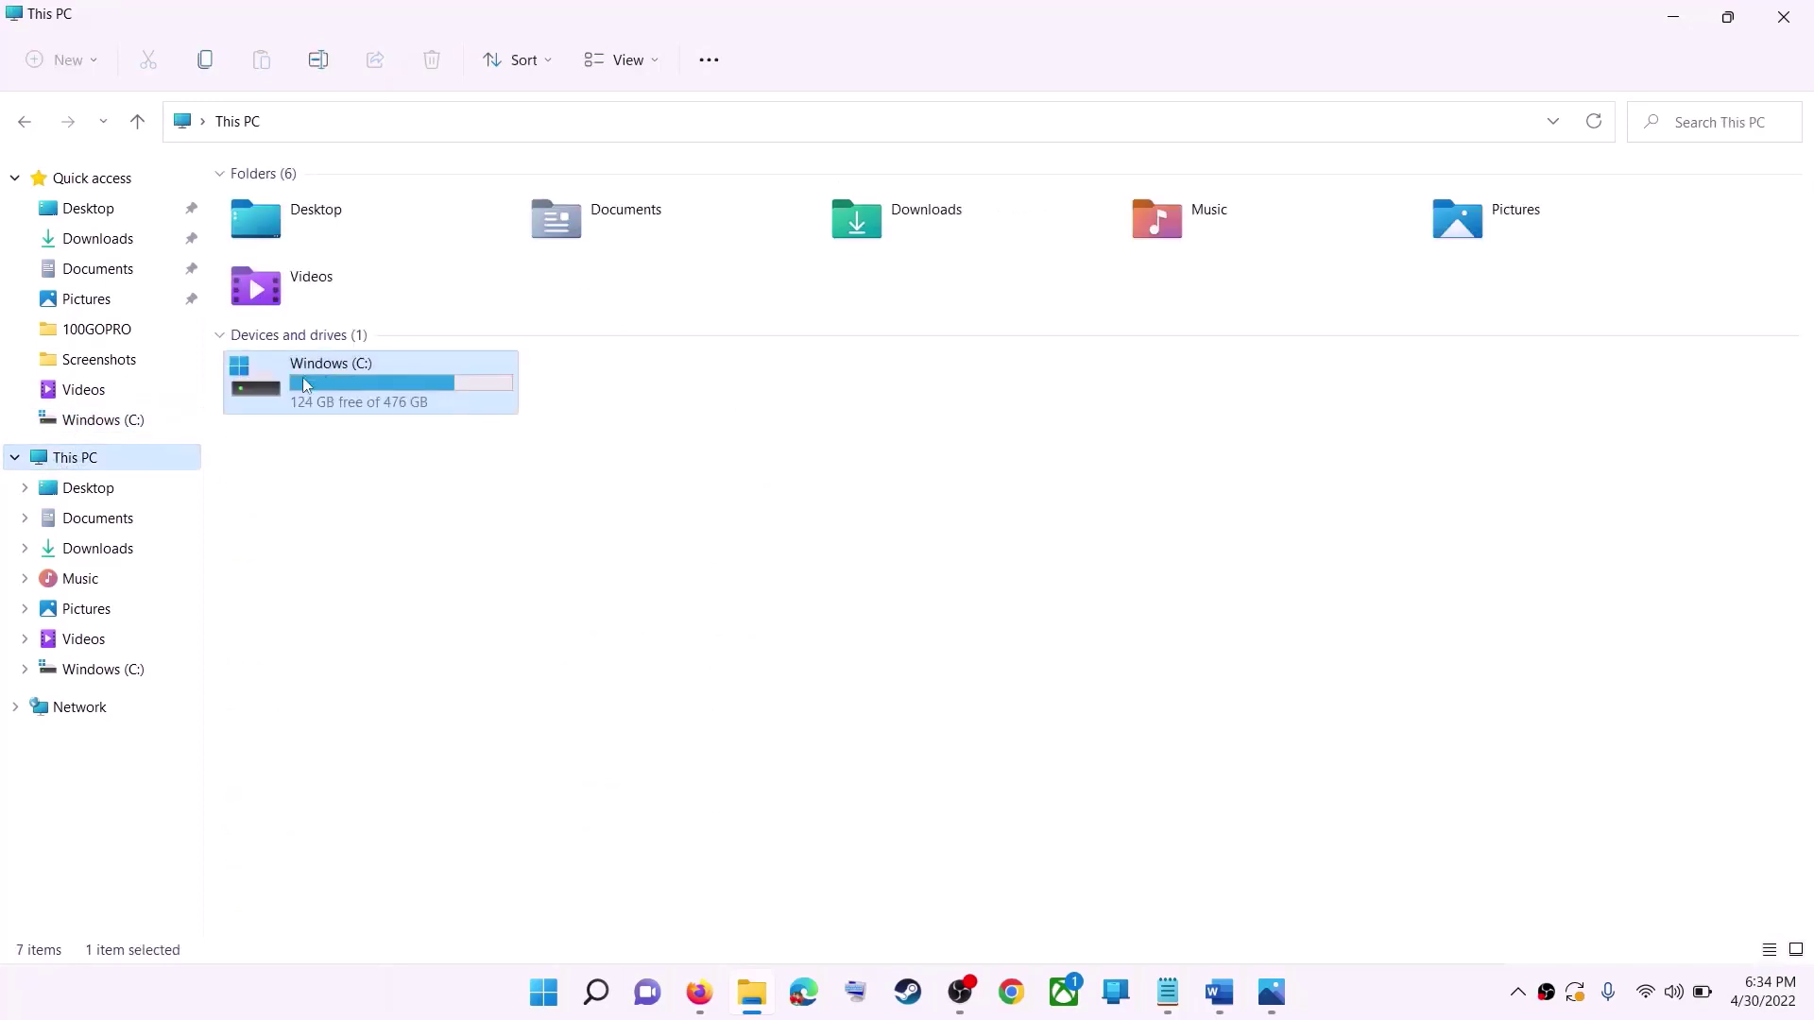
double_click(382, 407)
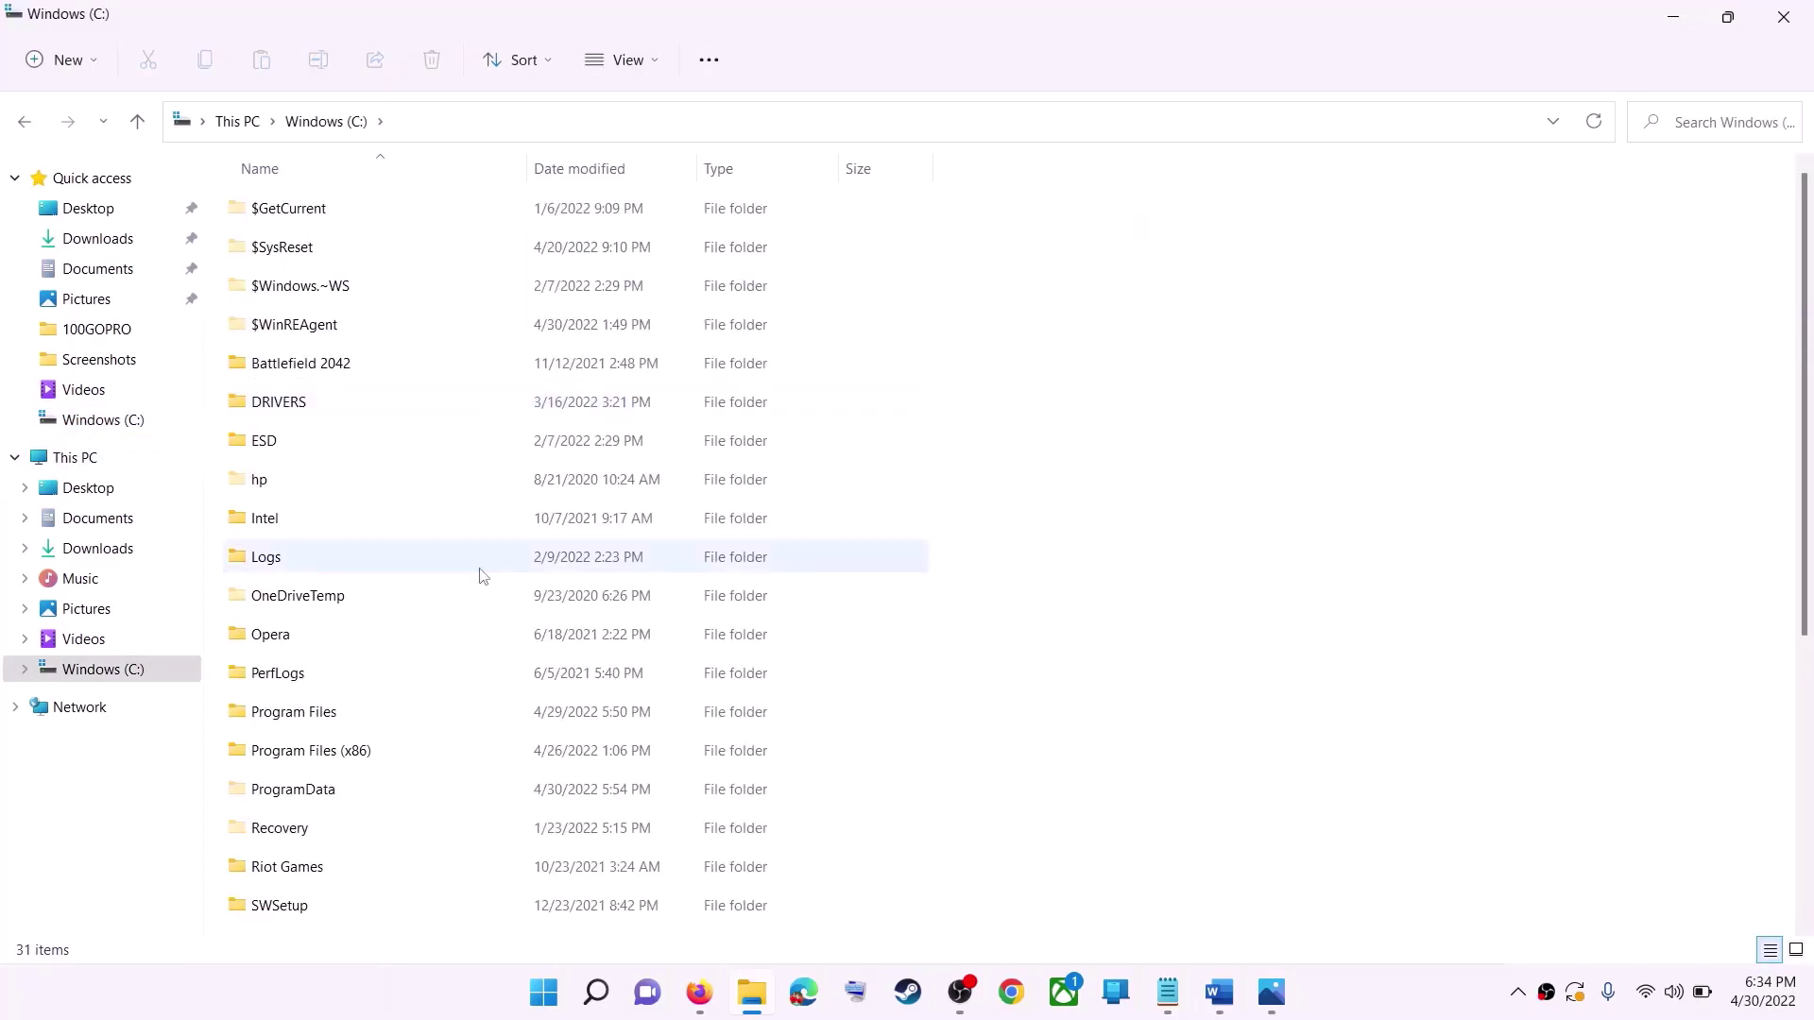
- Open the Users folder on the C: drive and go into the current user's profile folder
scroll(437, 749, "down", 4)
left_click(413, 622)
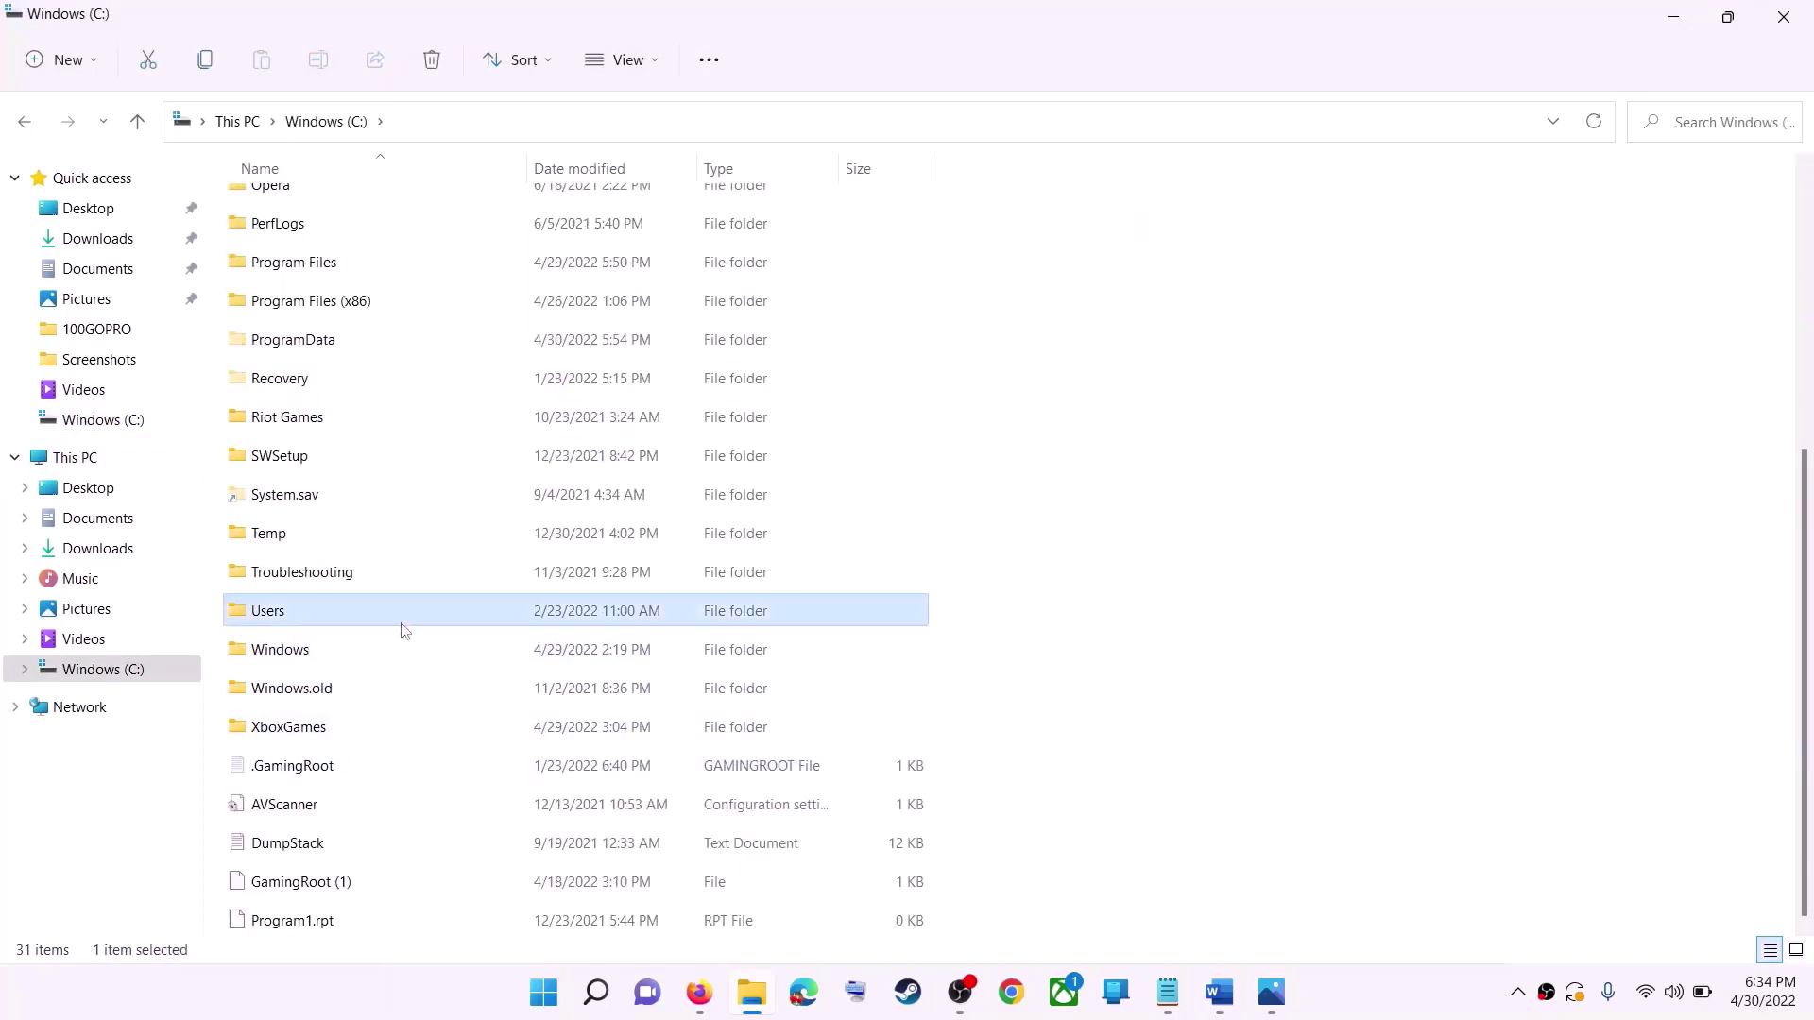
double_click(319, 616)
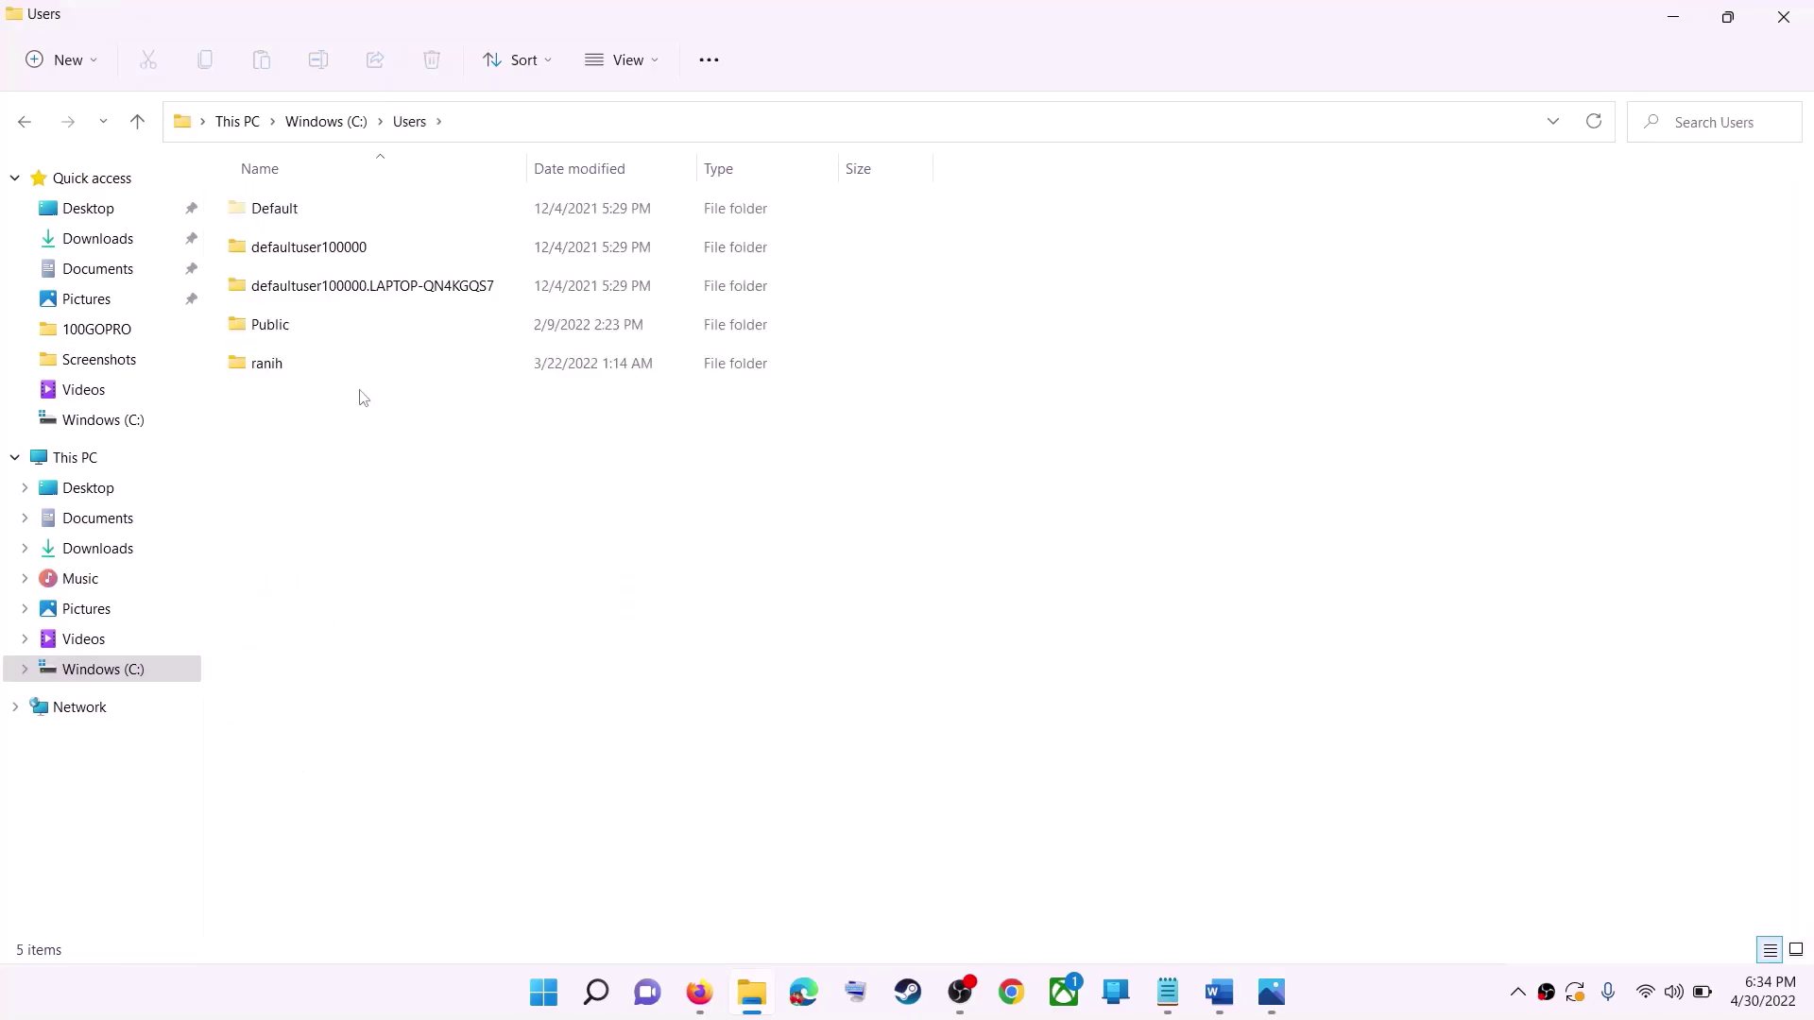
left_click(293, 368)
double_click(320, 369)
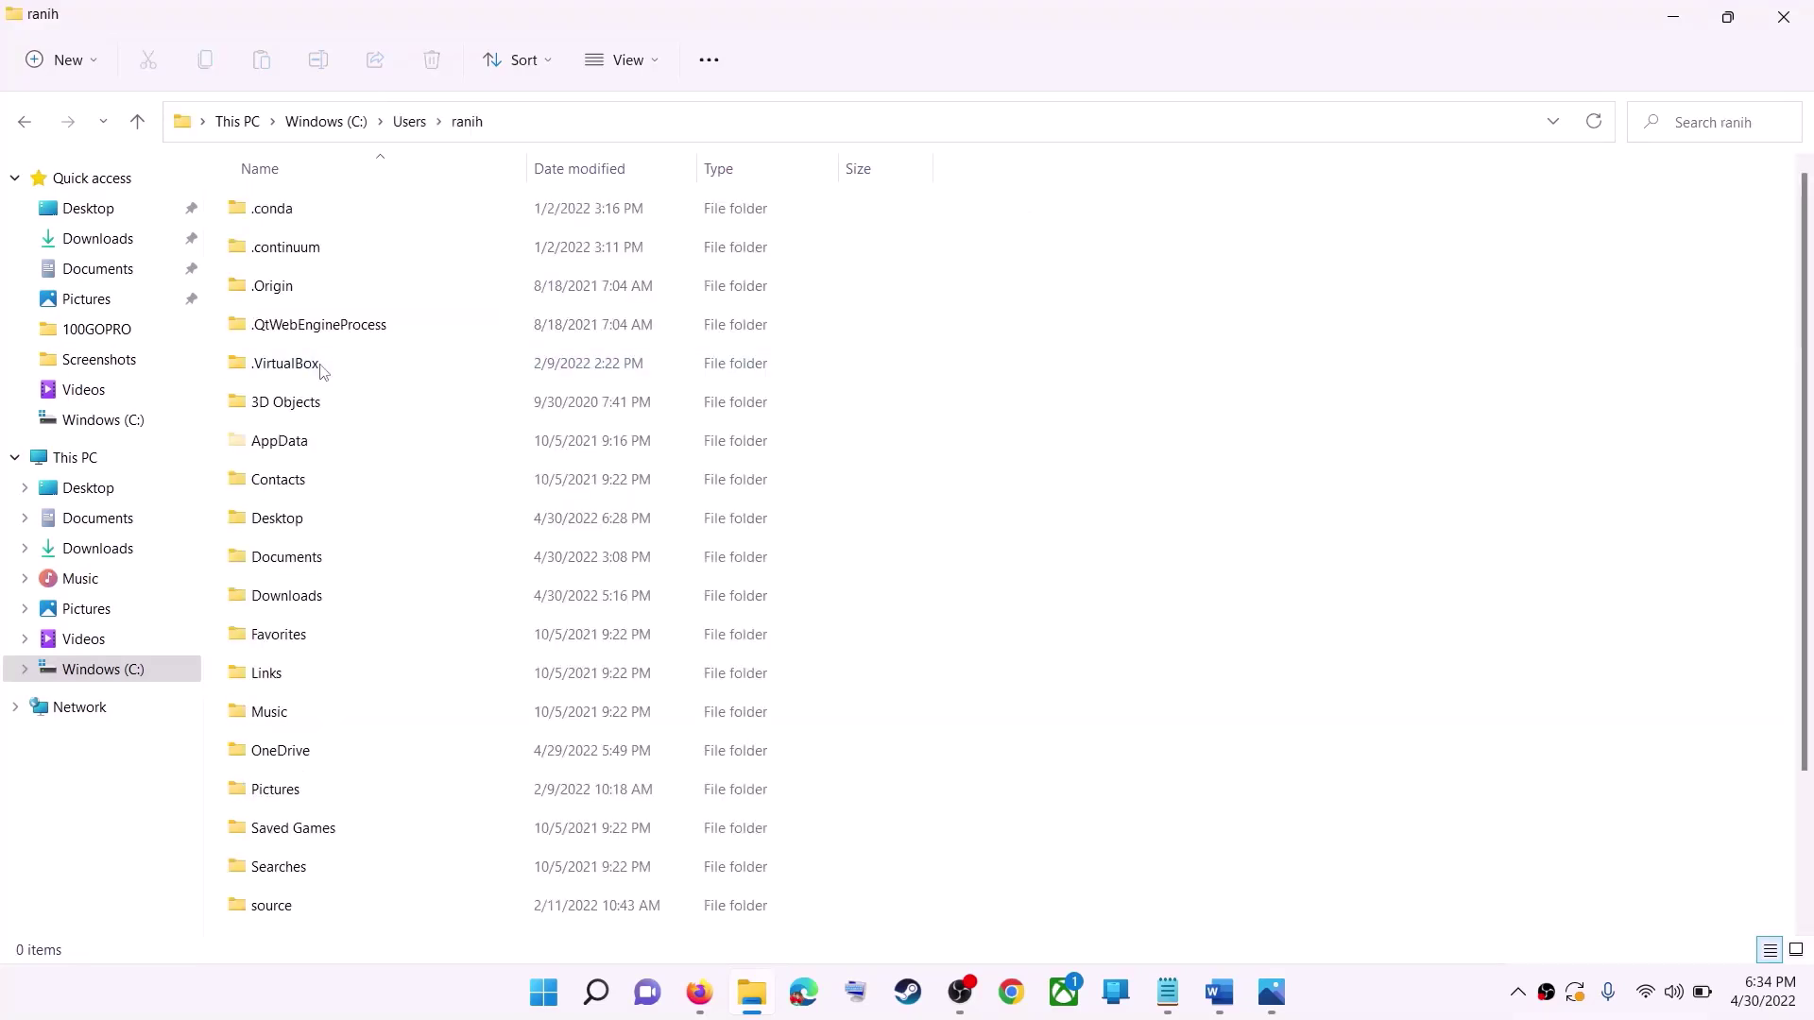
- Check whether File Explorer is set to show hidden items, which the AppData folder requires
left_click(382, 450)
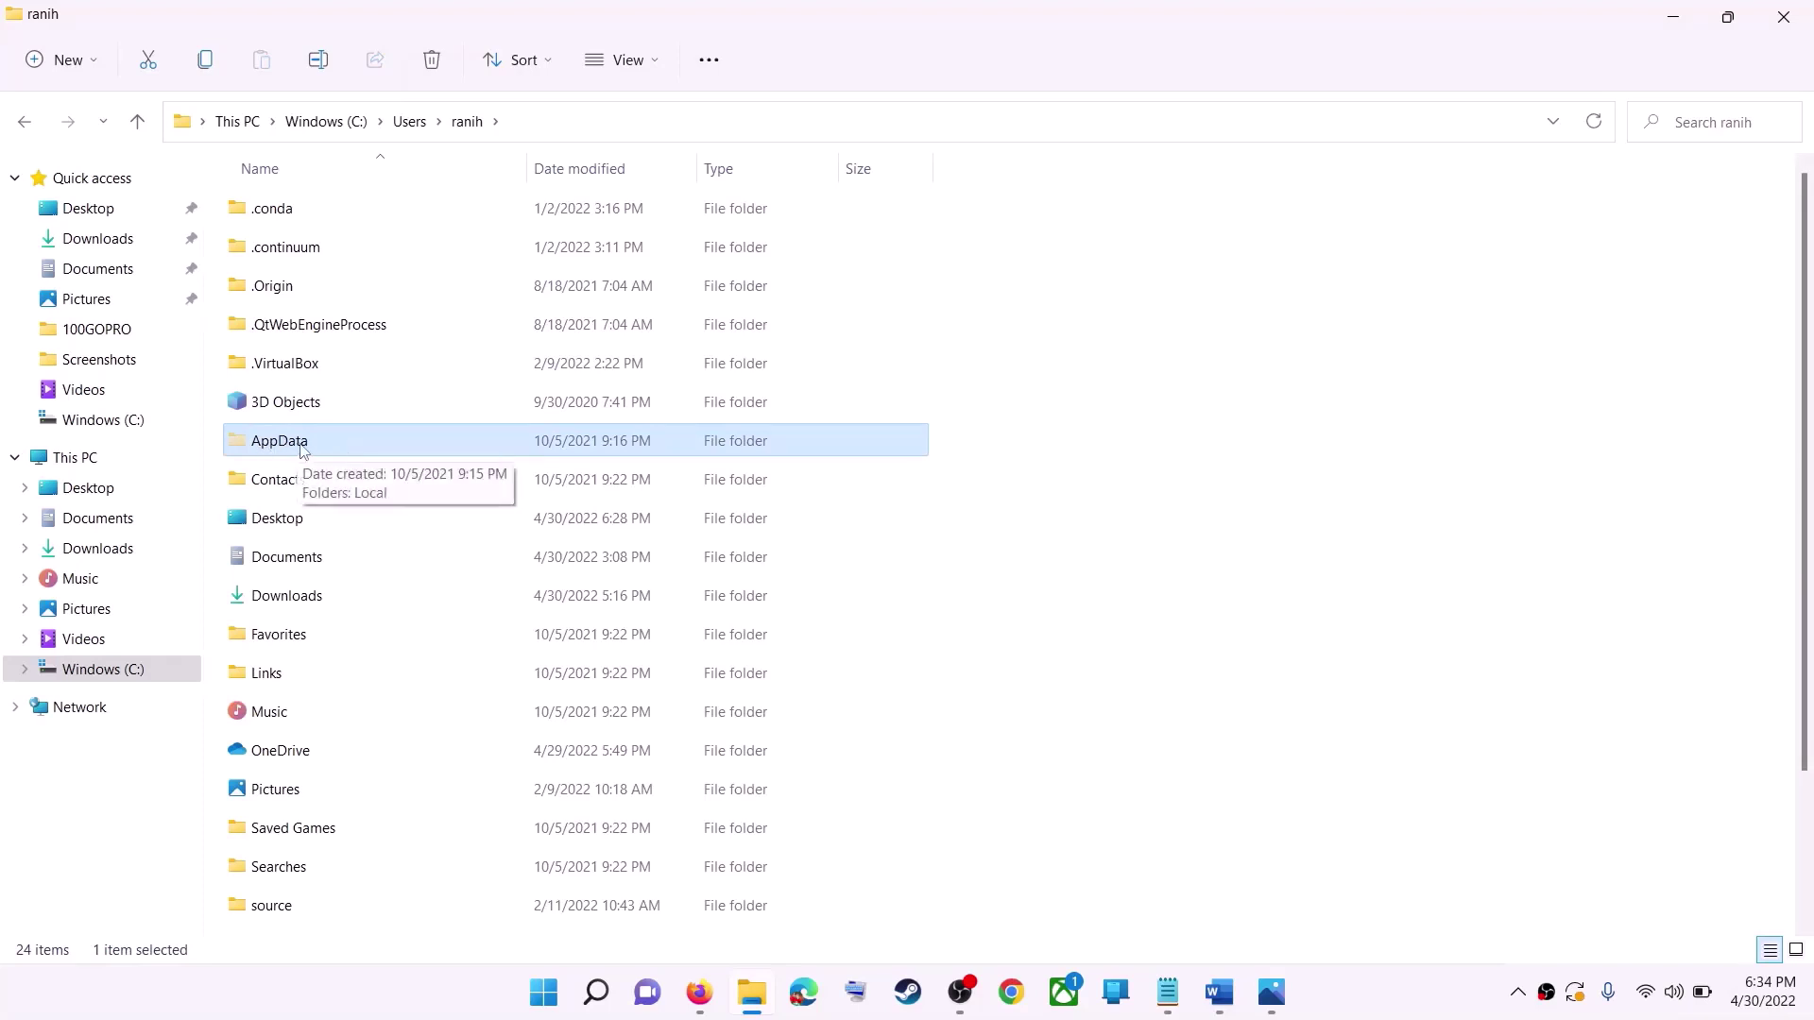
left_click(655, 67)
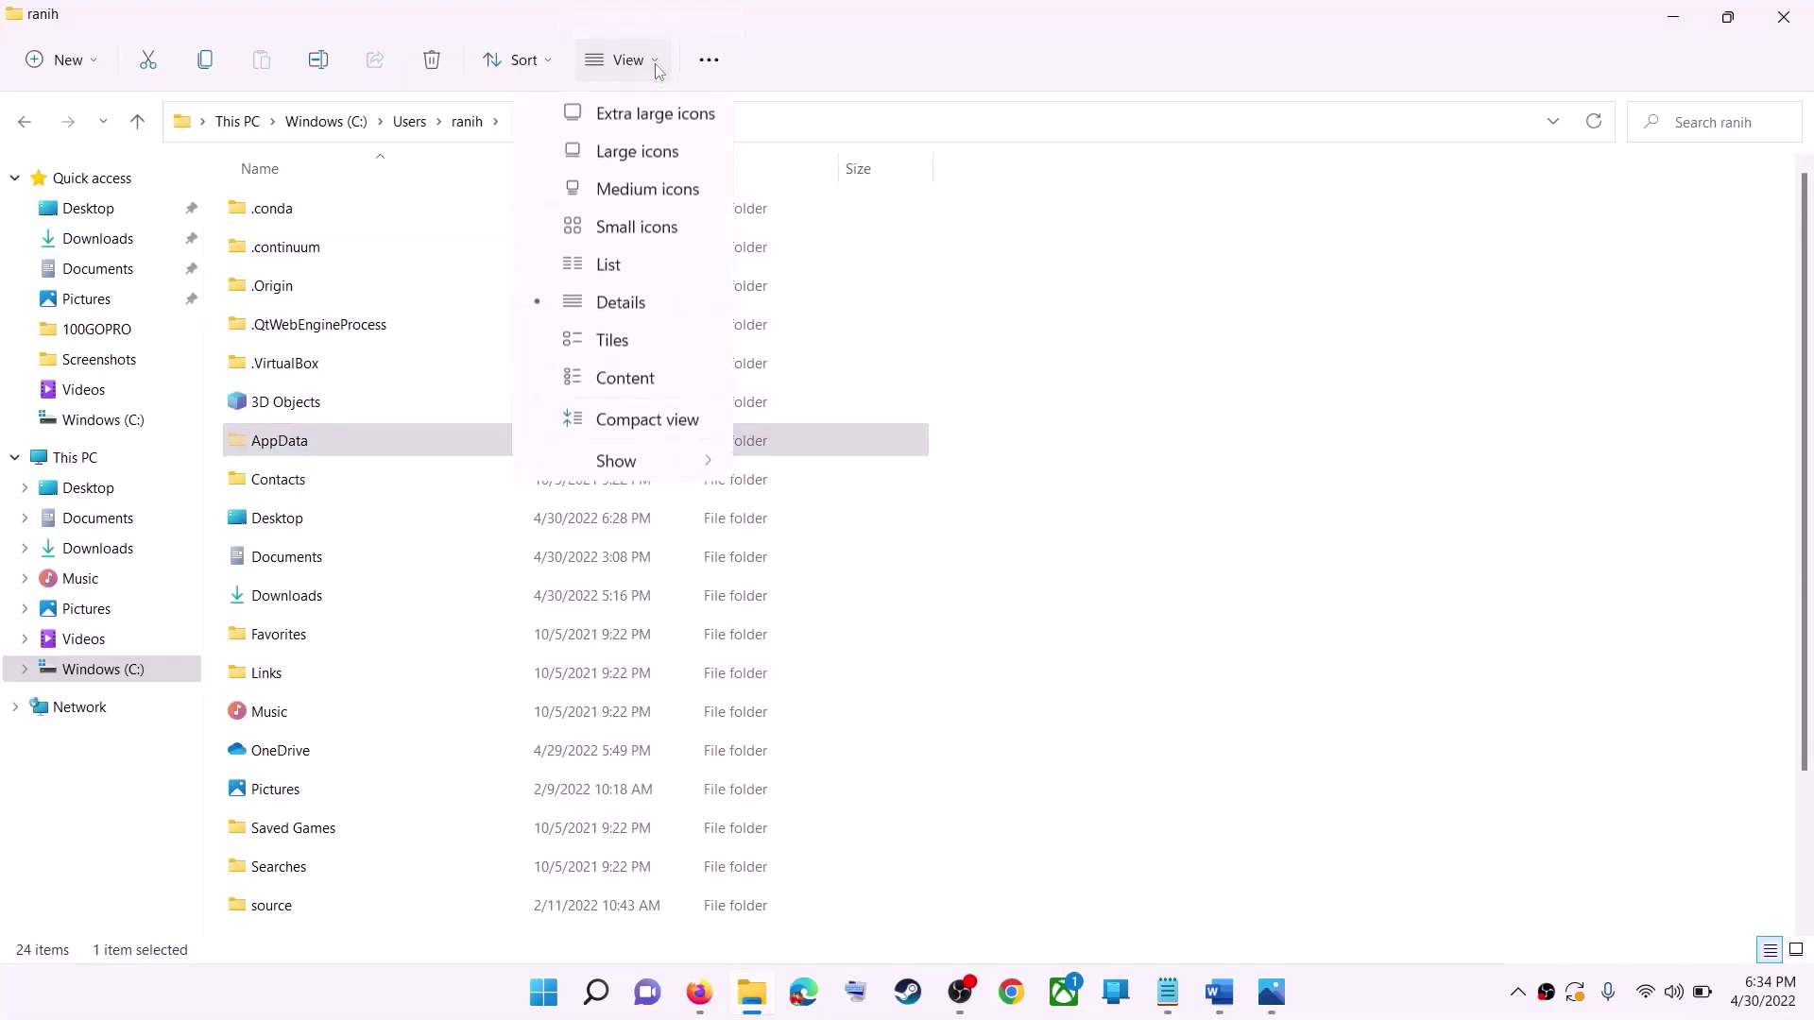
mouse_move(619, 472)
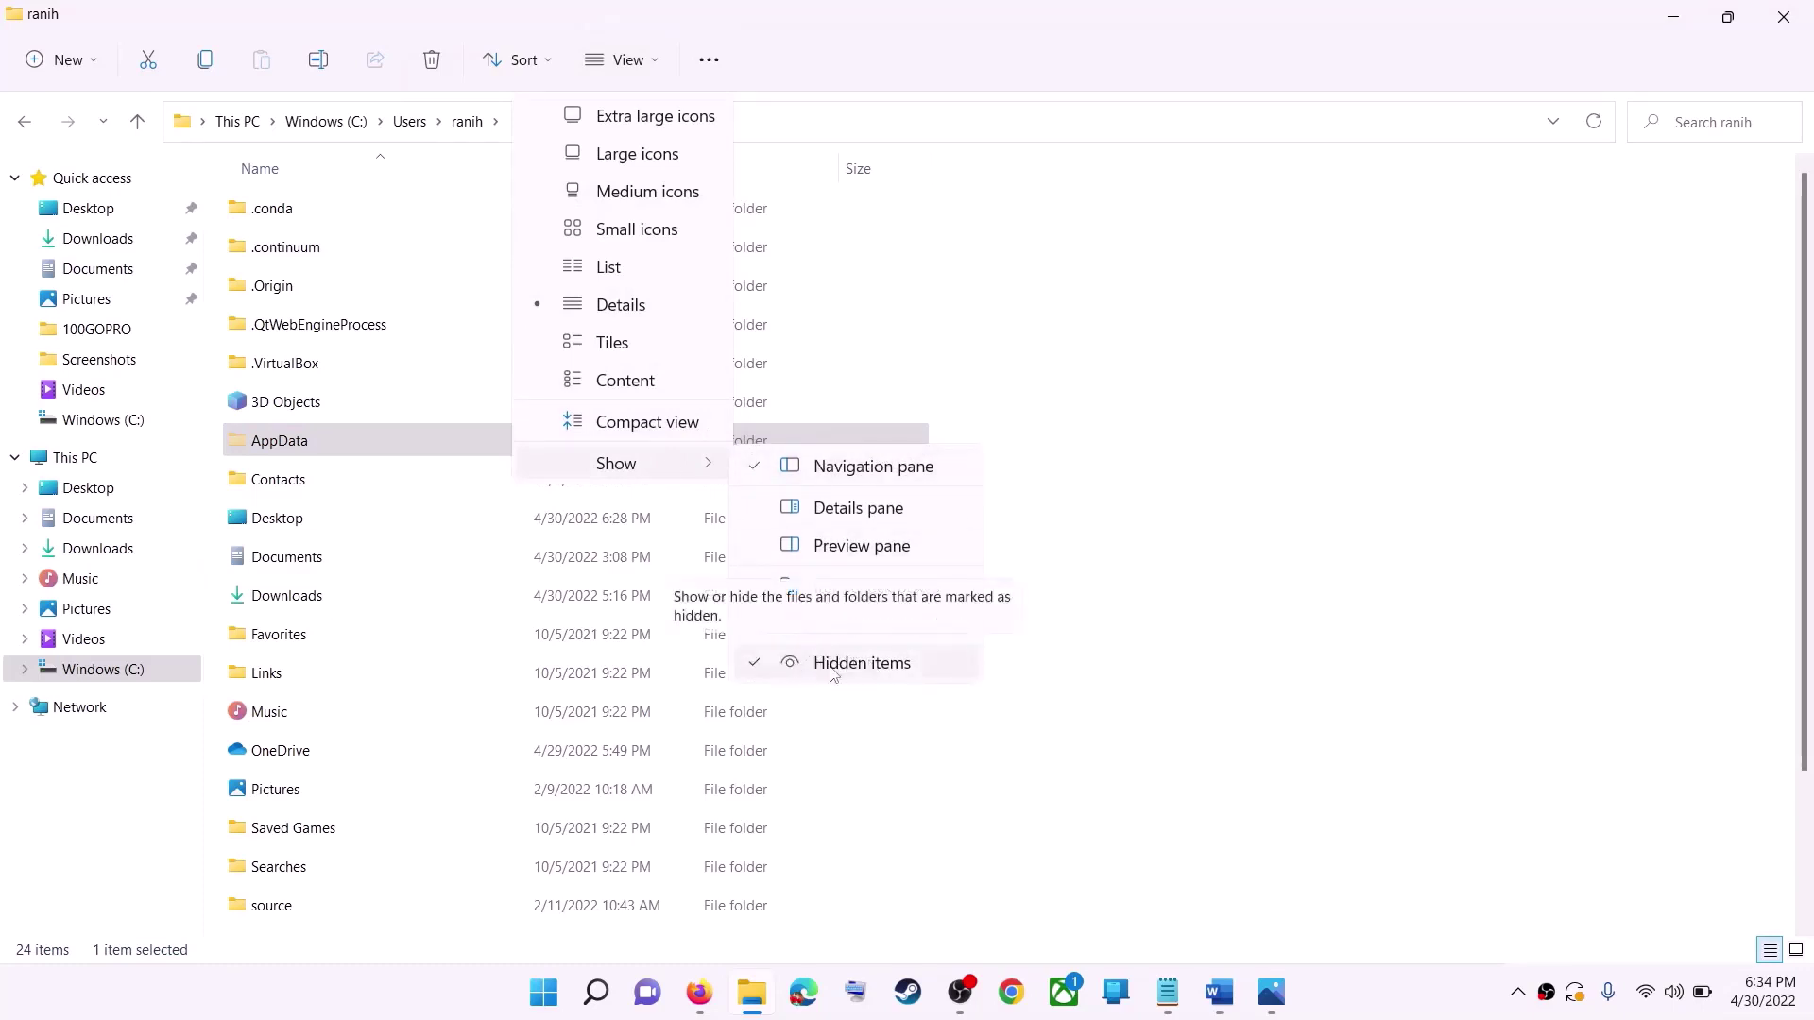
left_click(290, 451)
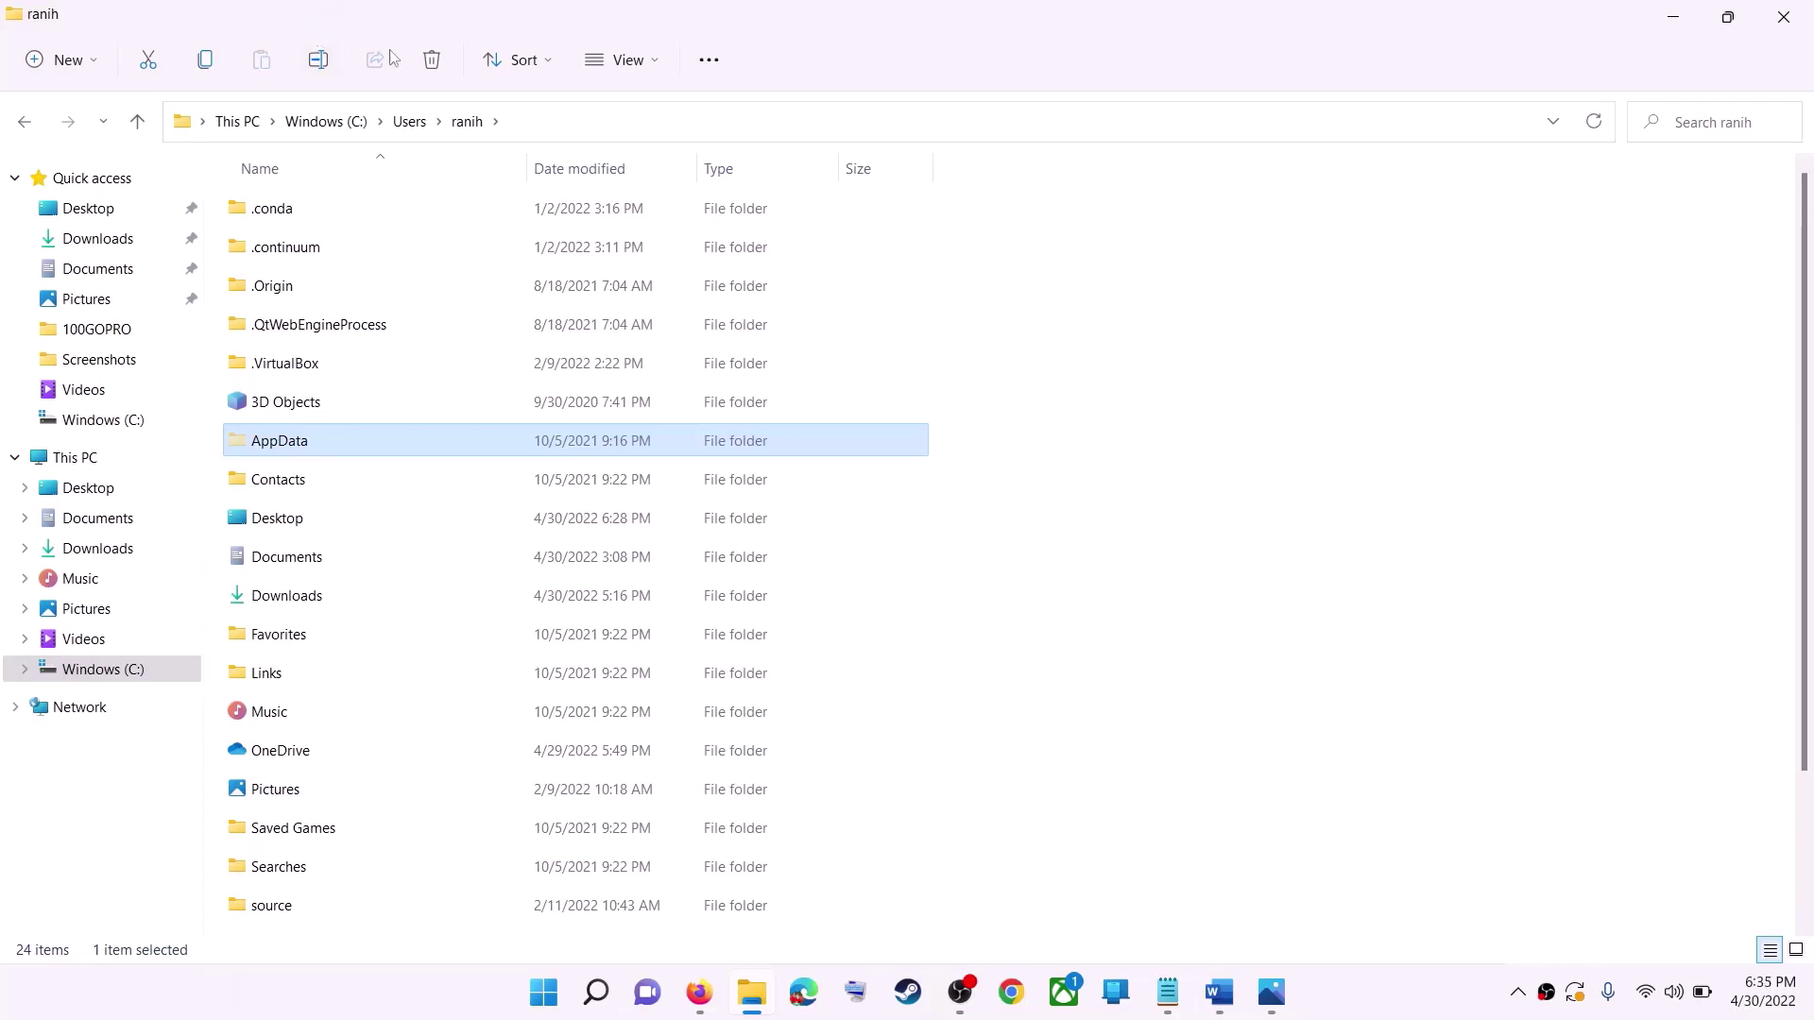
- Open the AppData folder, go into Local, and open the Packages folder inside it
double_click(334, 442)
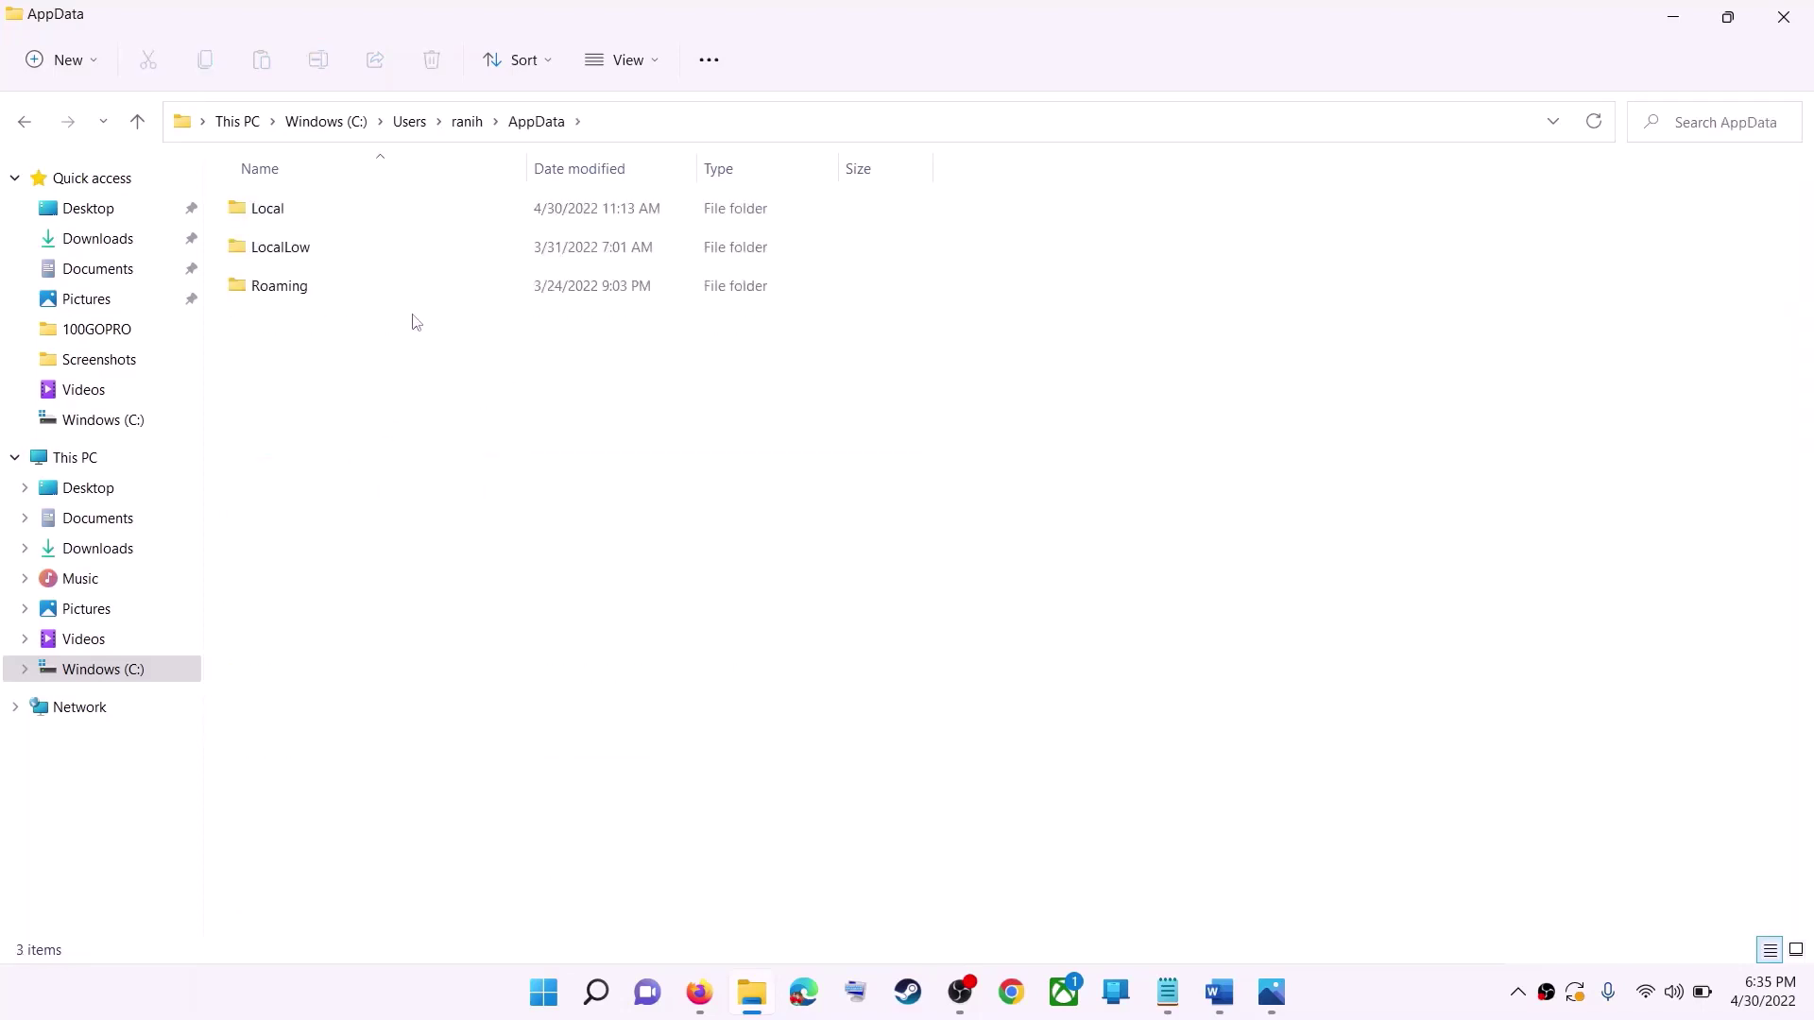
left_click(339, 222)
double_click(338, 218)
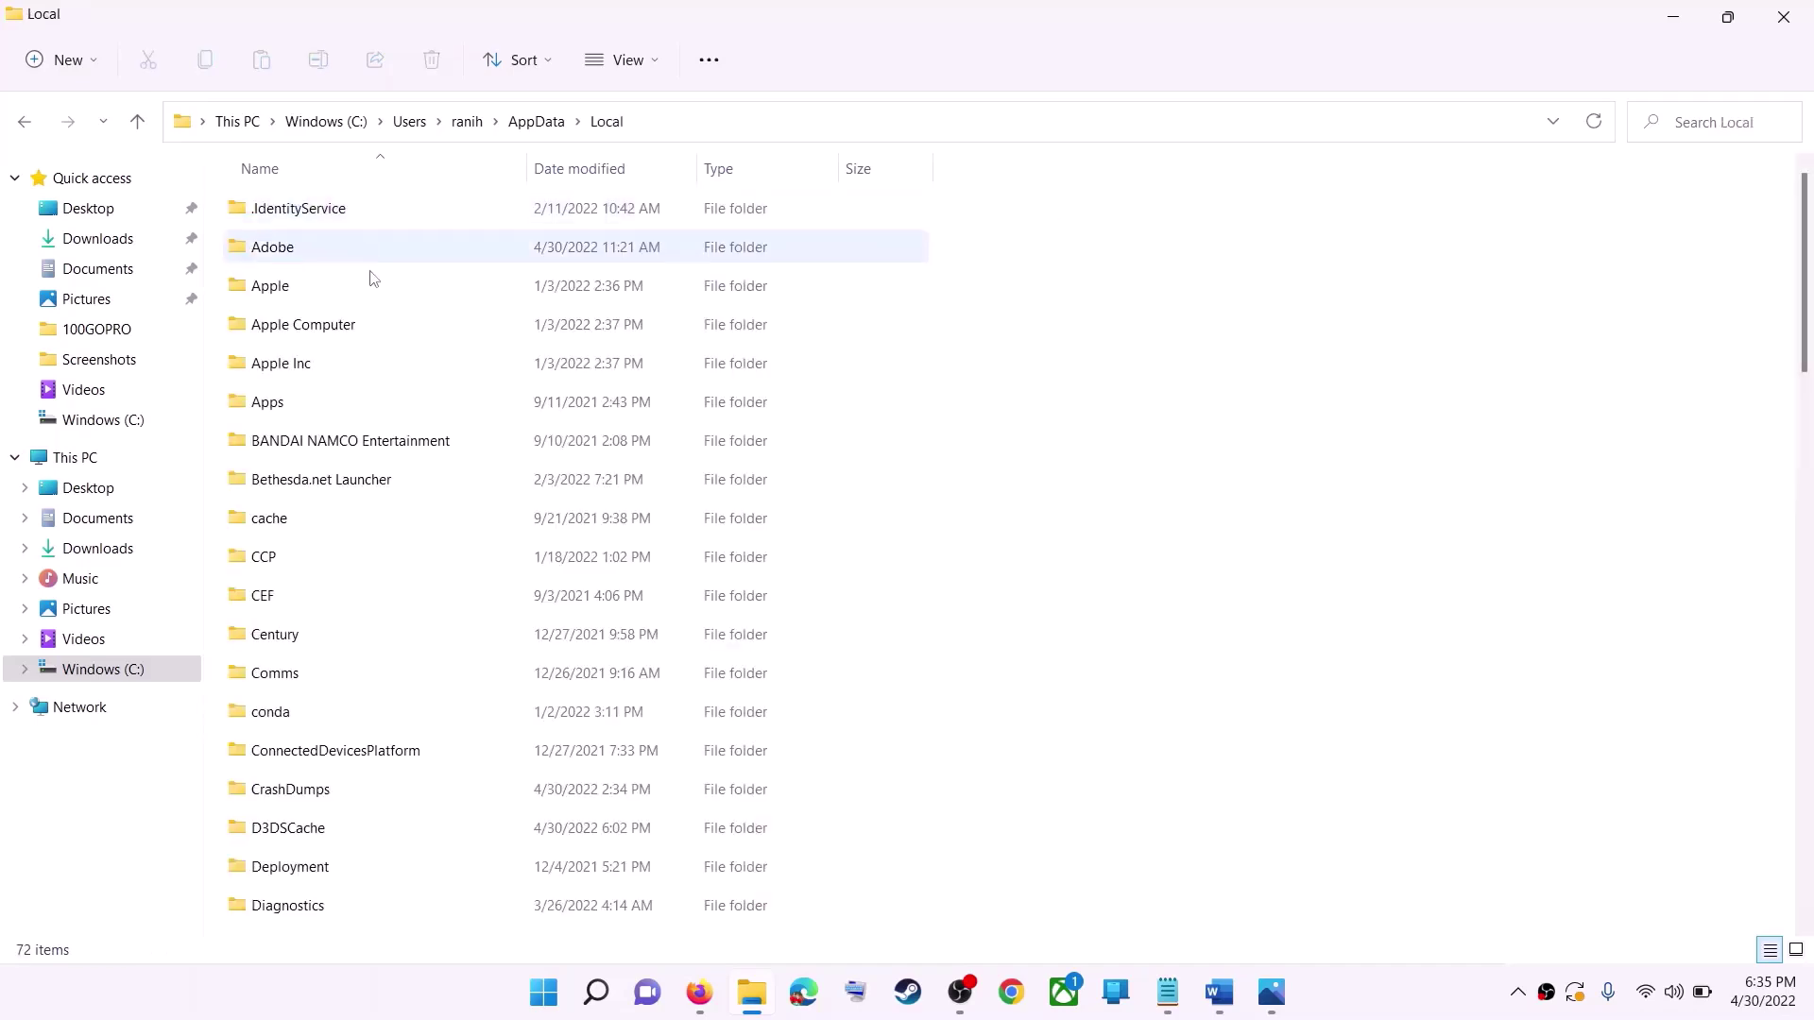
left_click(281, 367)
key("p")
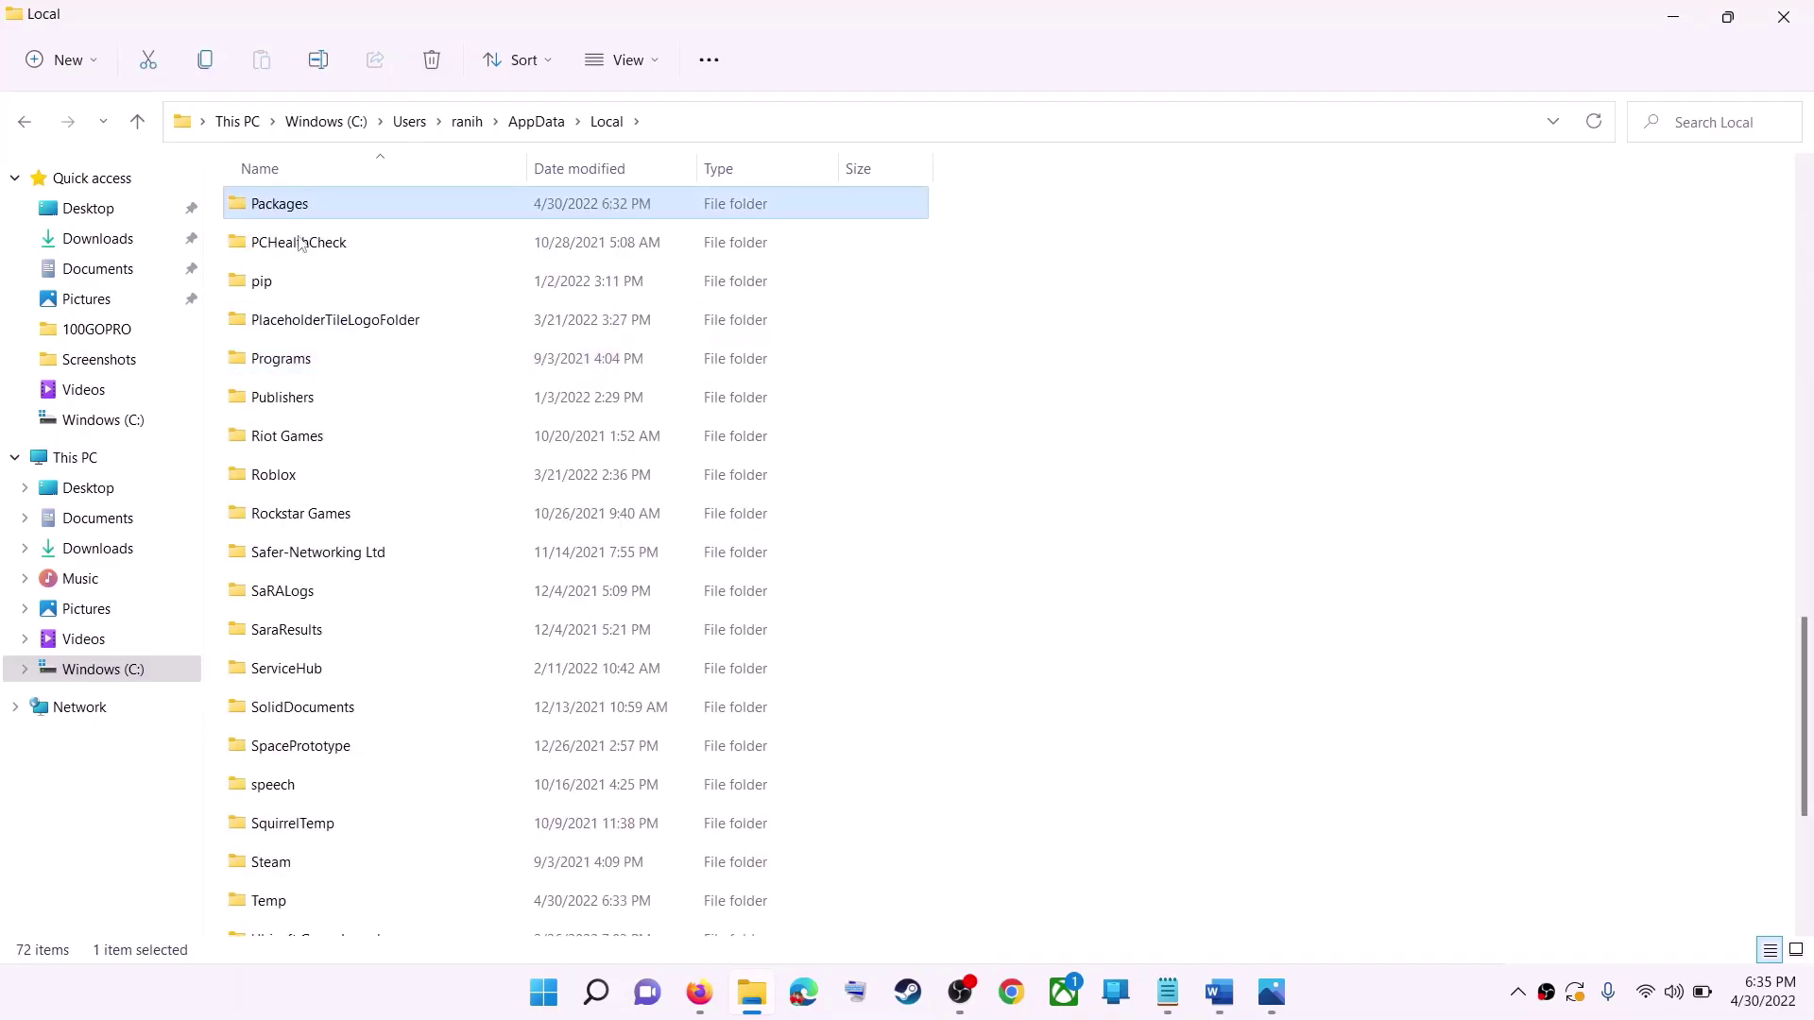
double_click(425, 206)
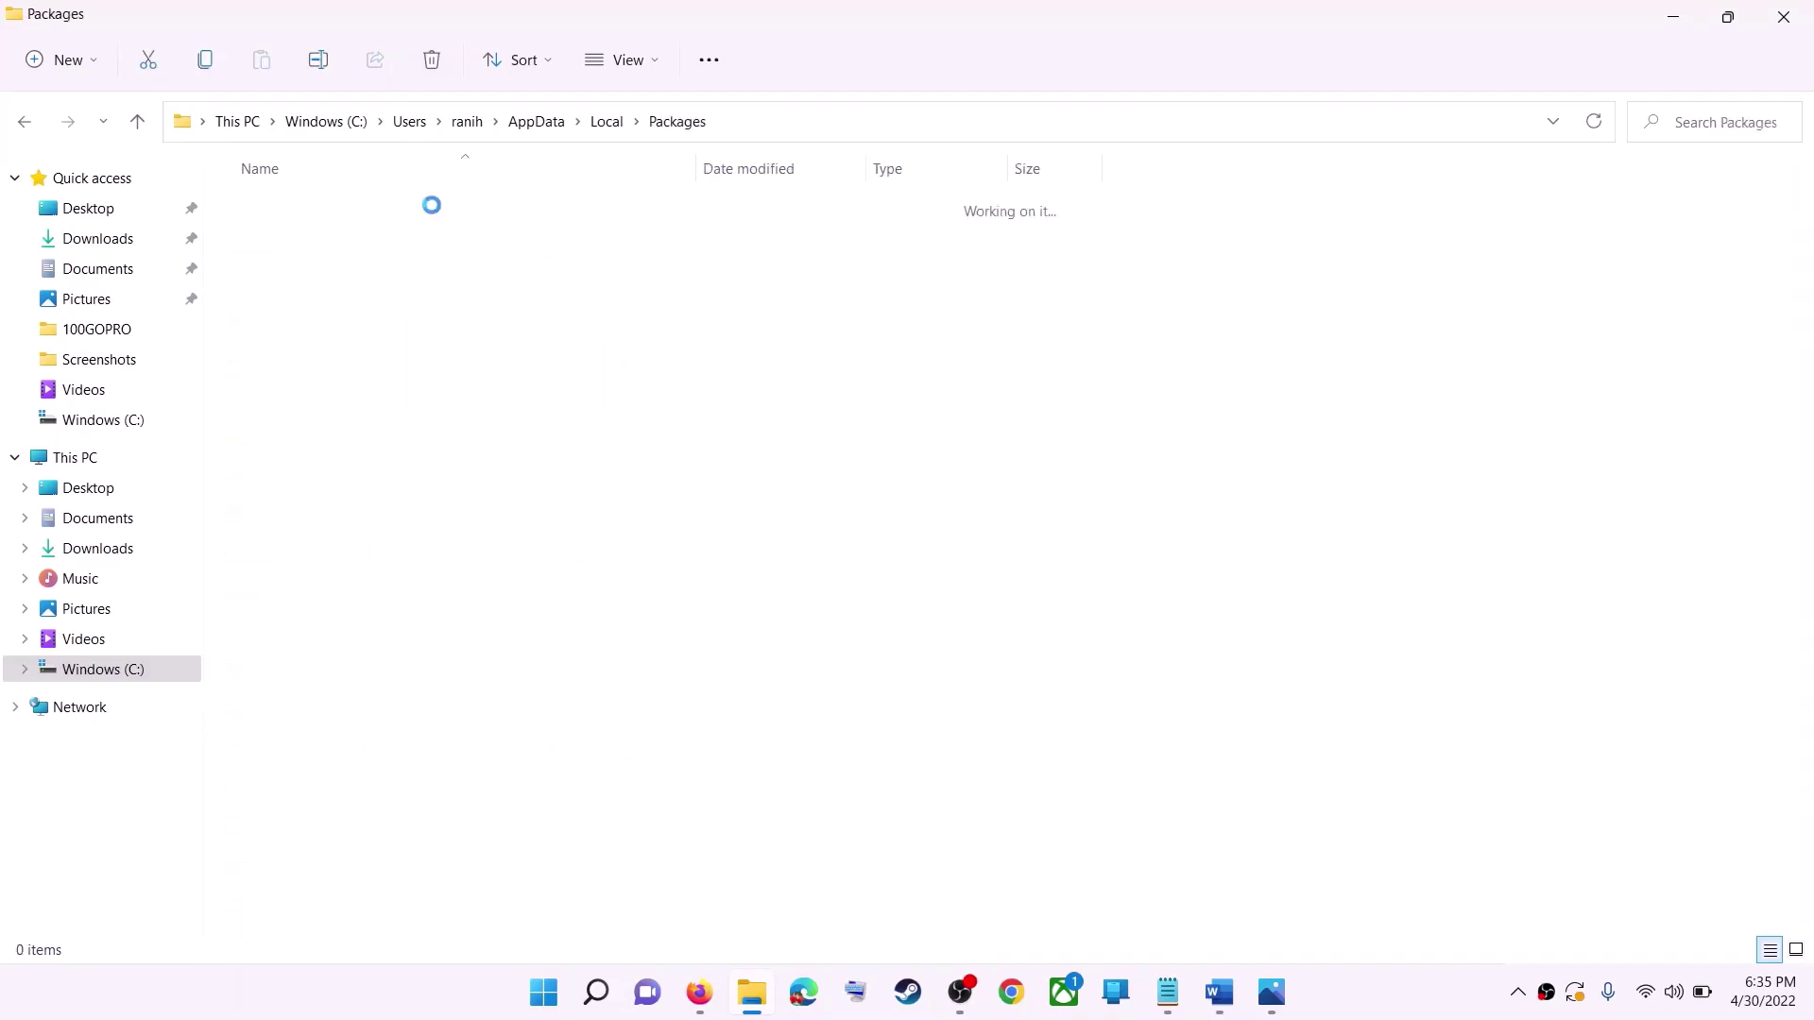
- Locate the Microsoft.WindowsStore_8wekyb3d8bbwe folder in Packages and open it
scroll(525, 595, "down", 6)
scroll(524, 595, "down", 12)
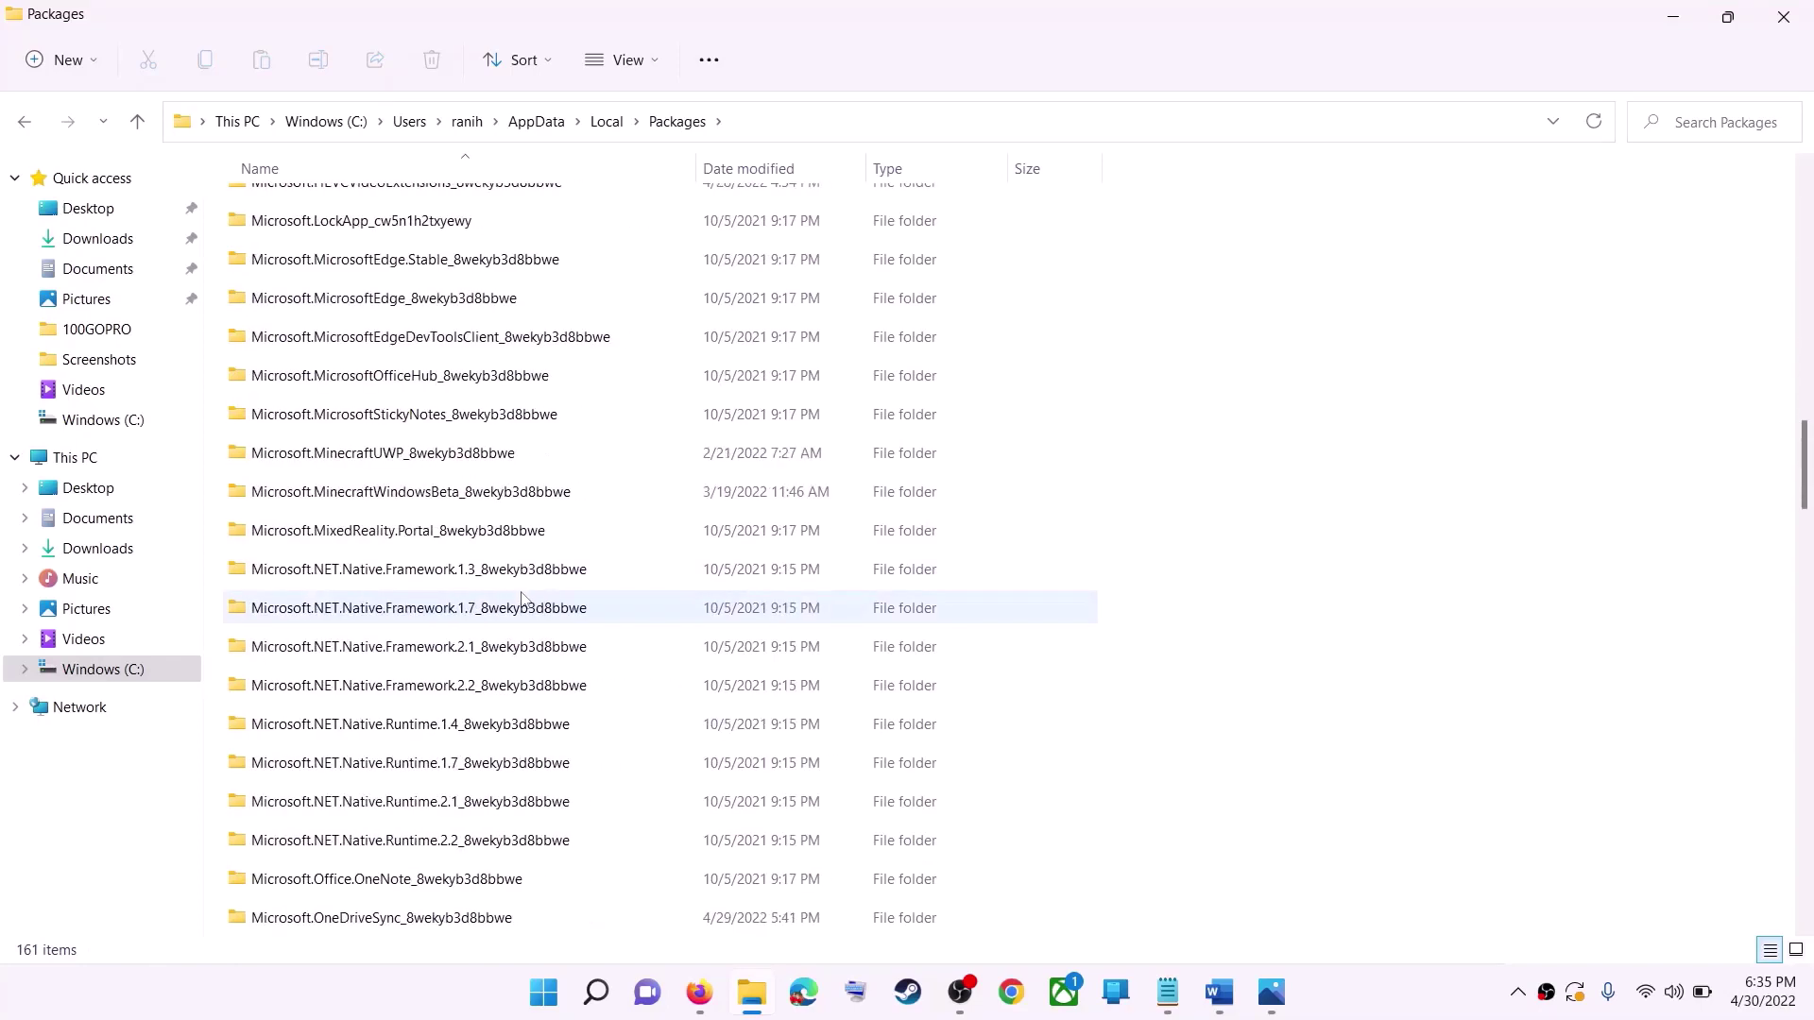
key("alt+Tab")
key("alt+Tab")
scroll(488, 646, "down", 15)
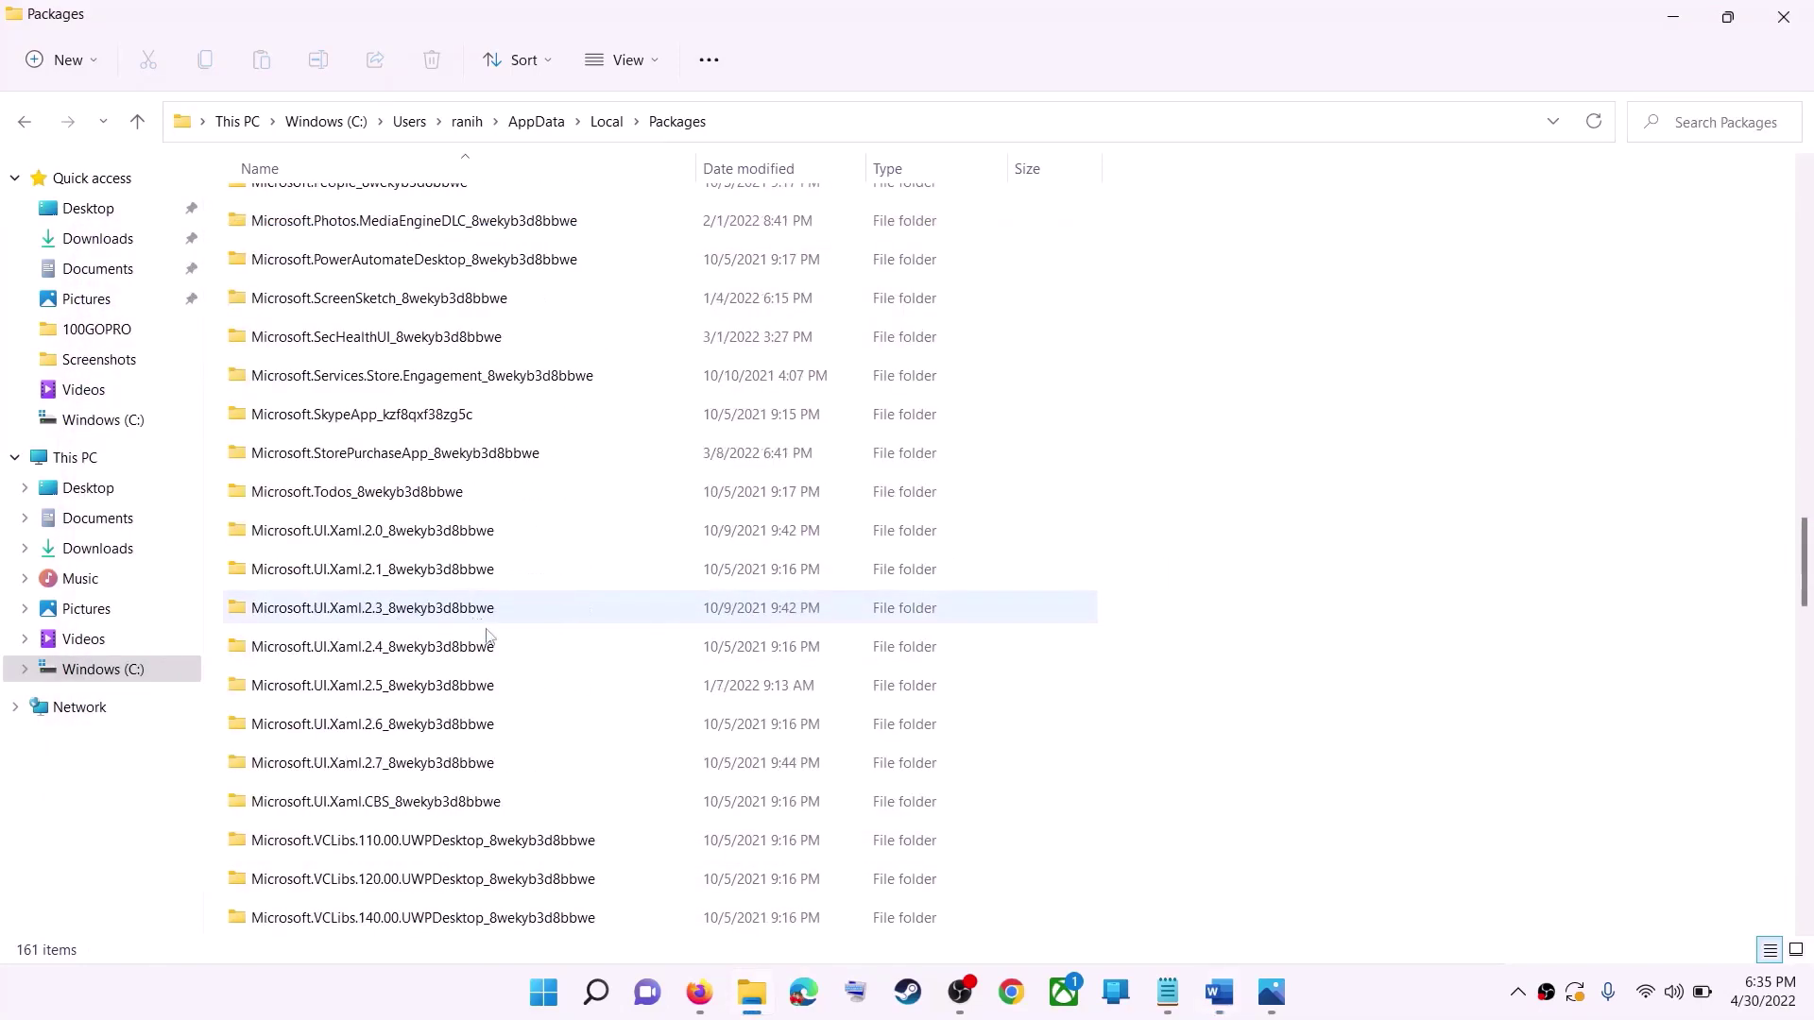
scroll(496, 638, "down", 3)
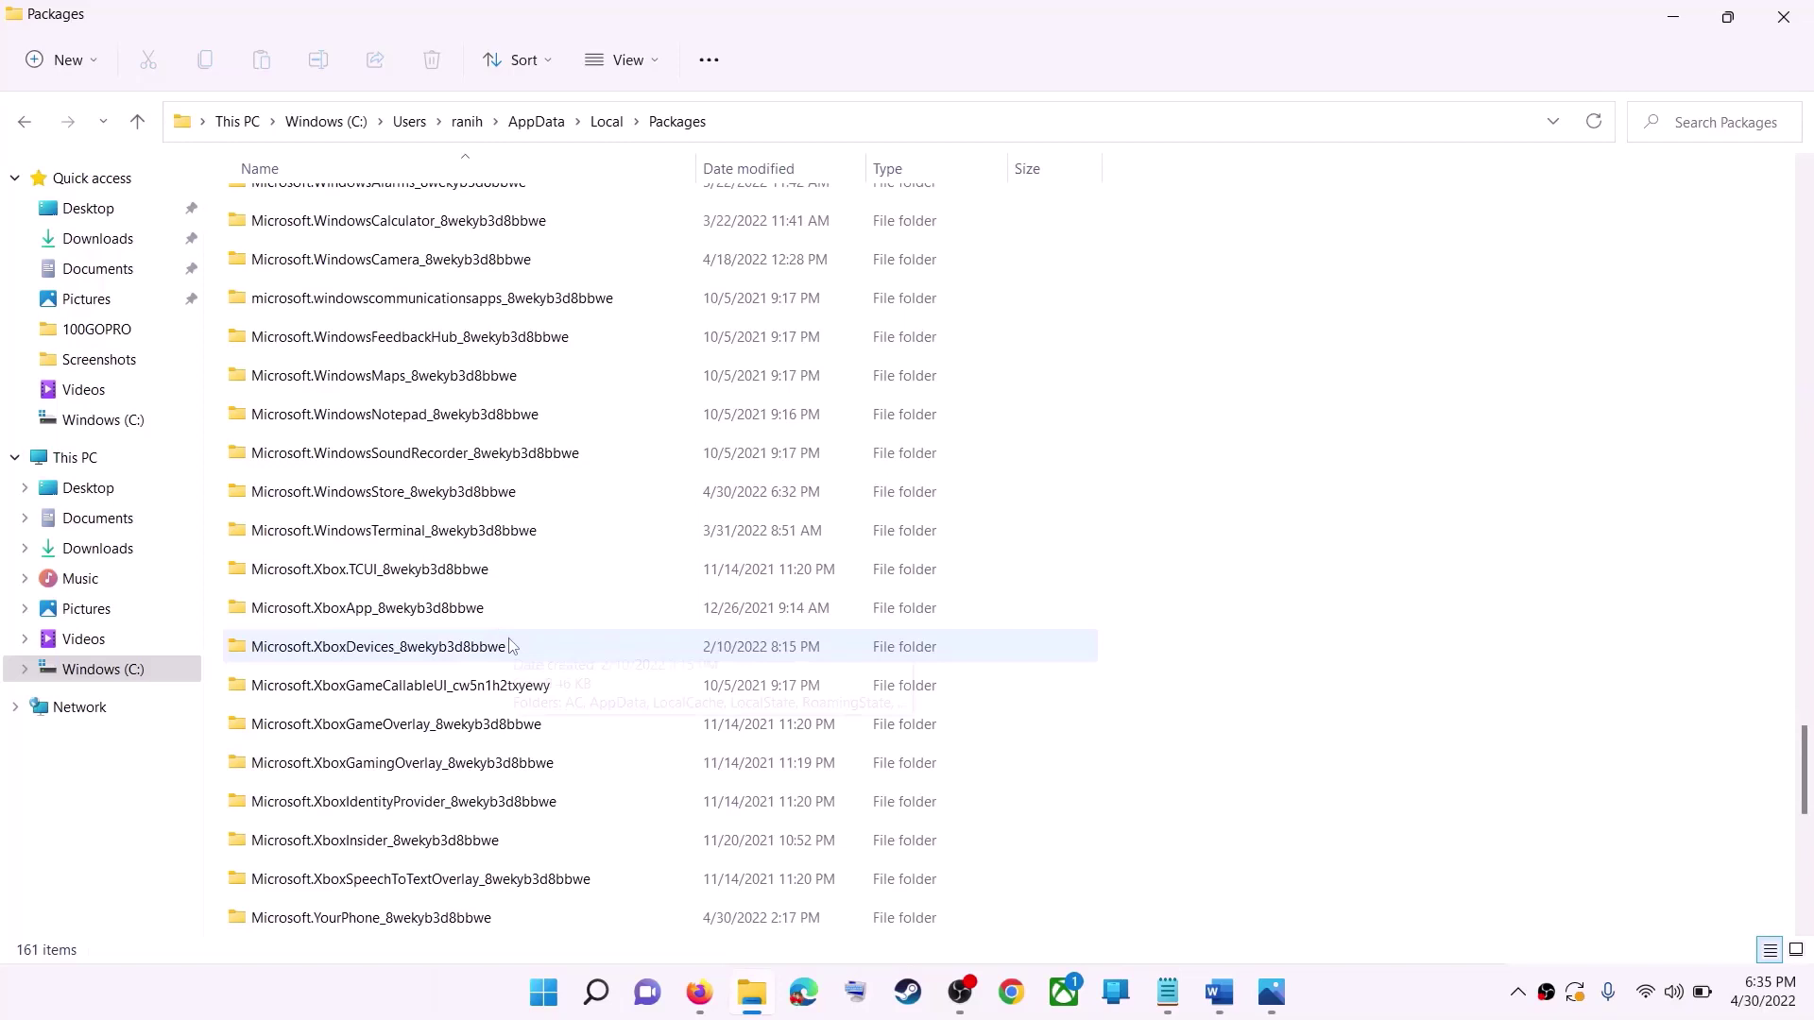
left_click(395, 501)
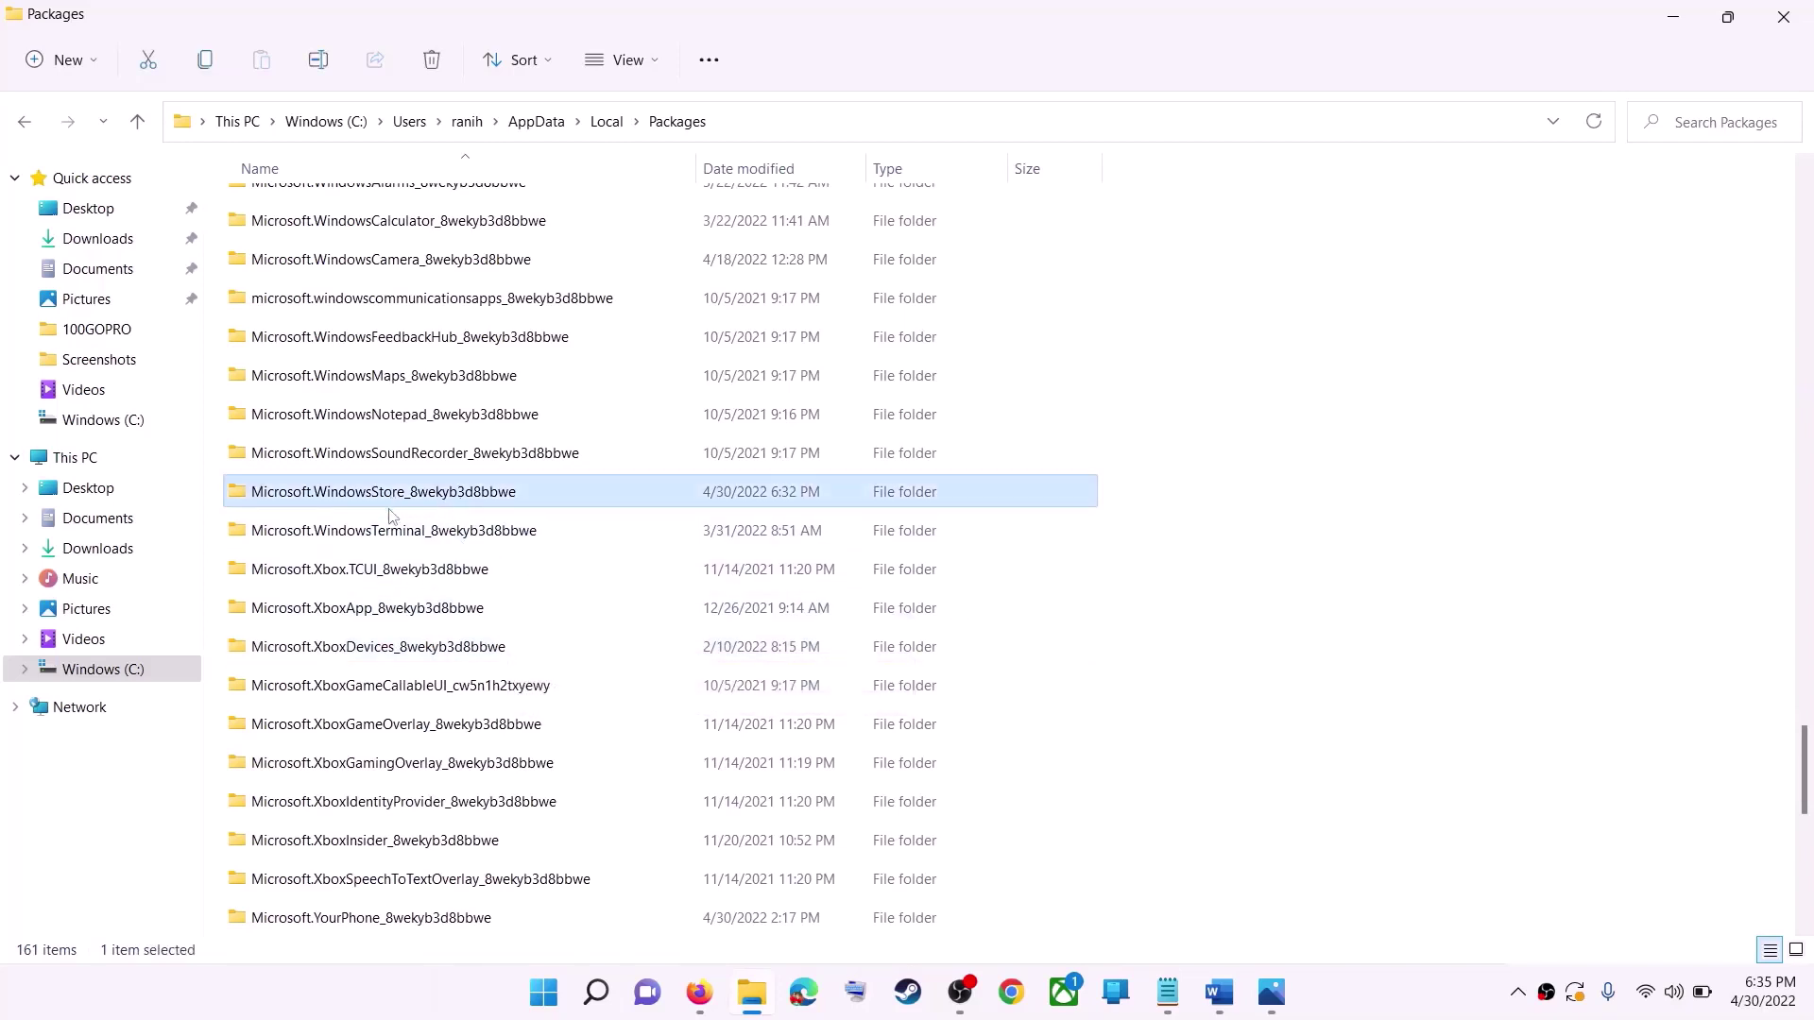
mouse_move(395, 507)
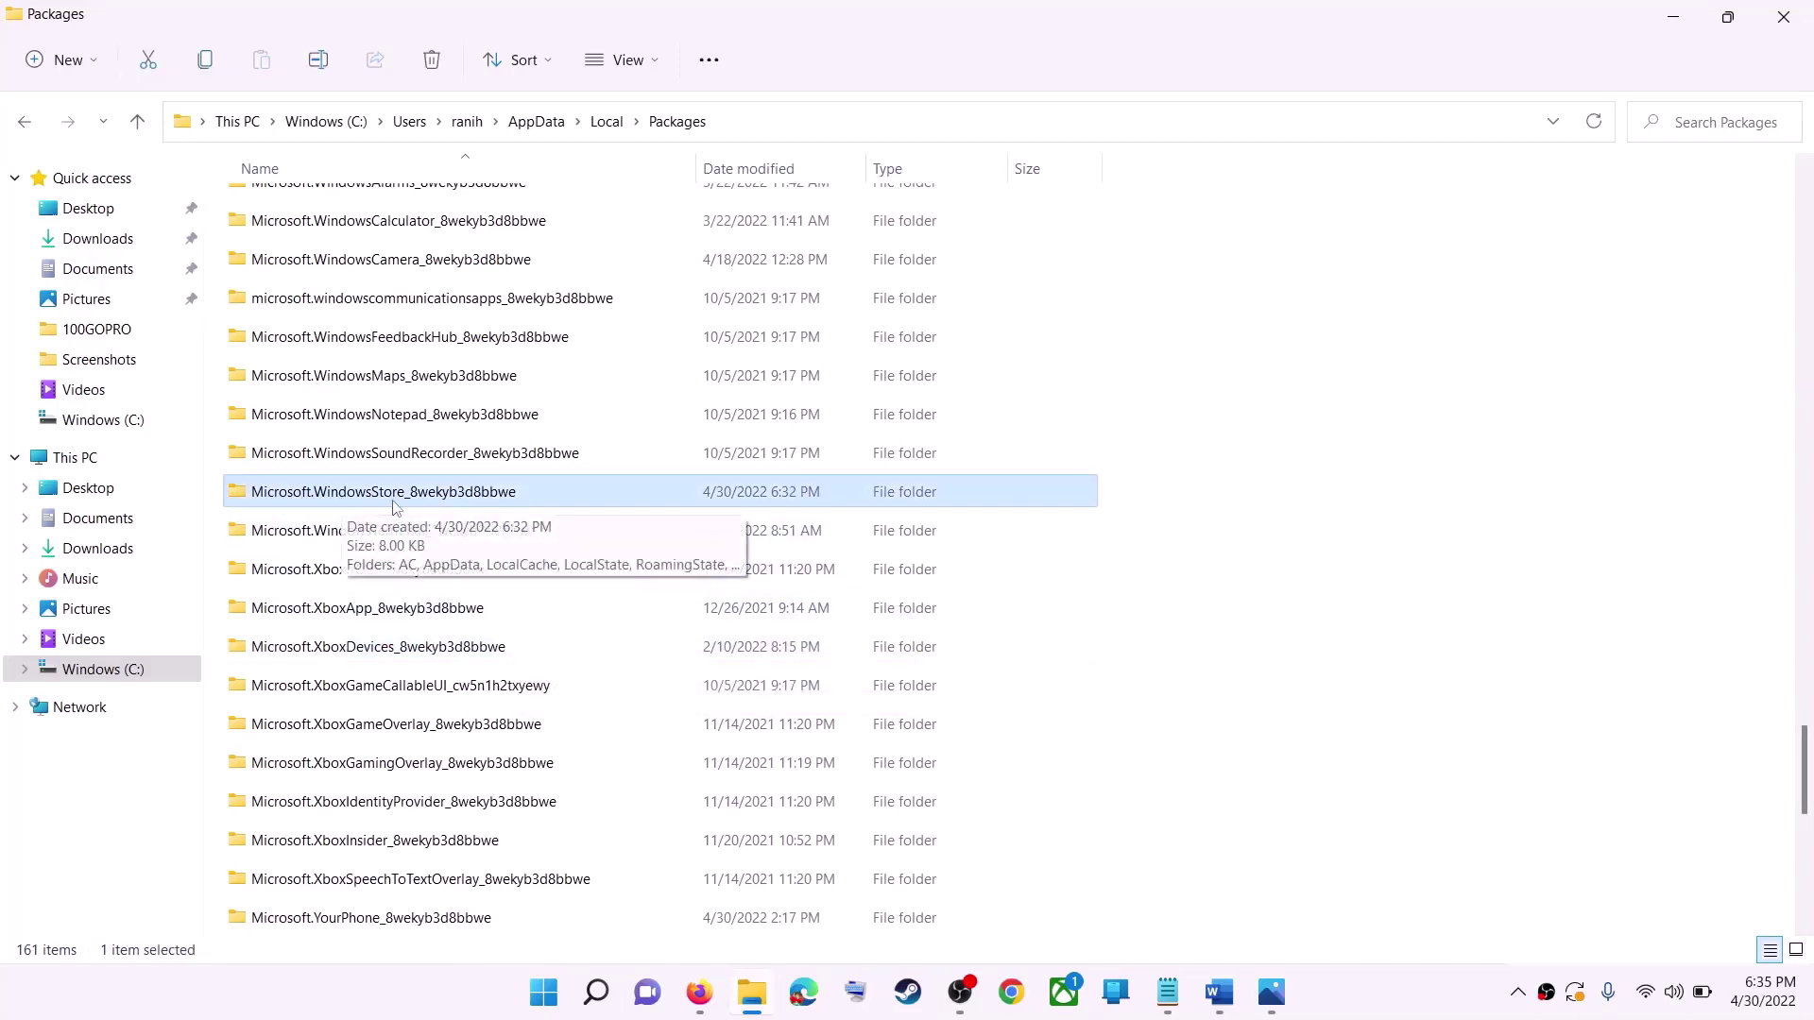
left_click(514, 495)
left_click(524, 495)
left_click(580, 495)
double_click(565, 490)
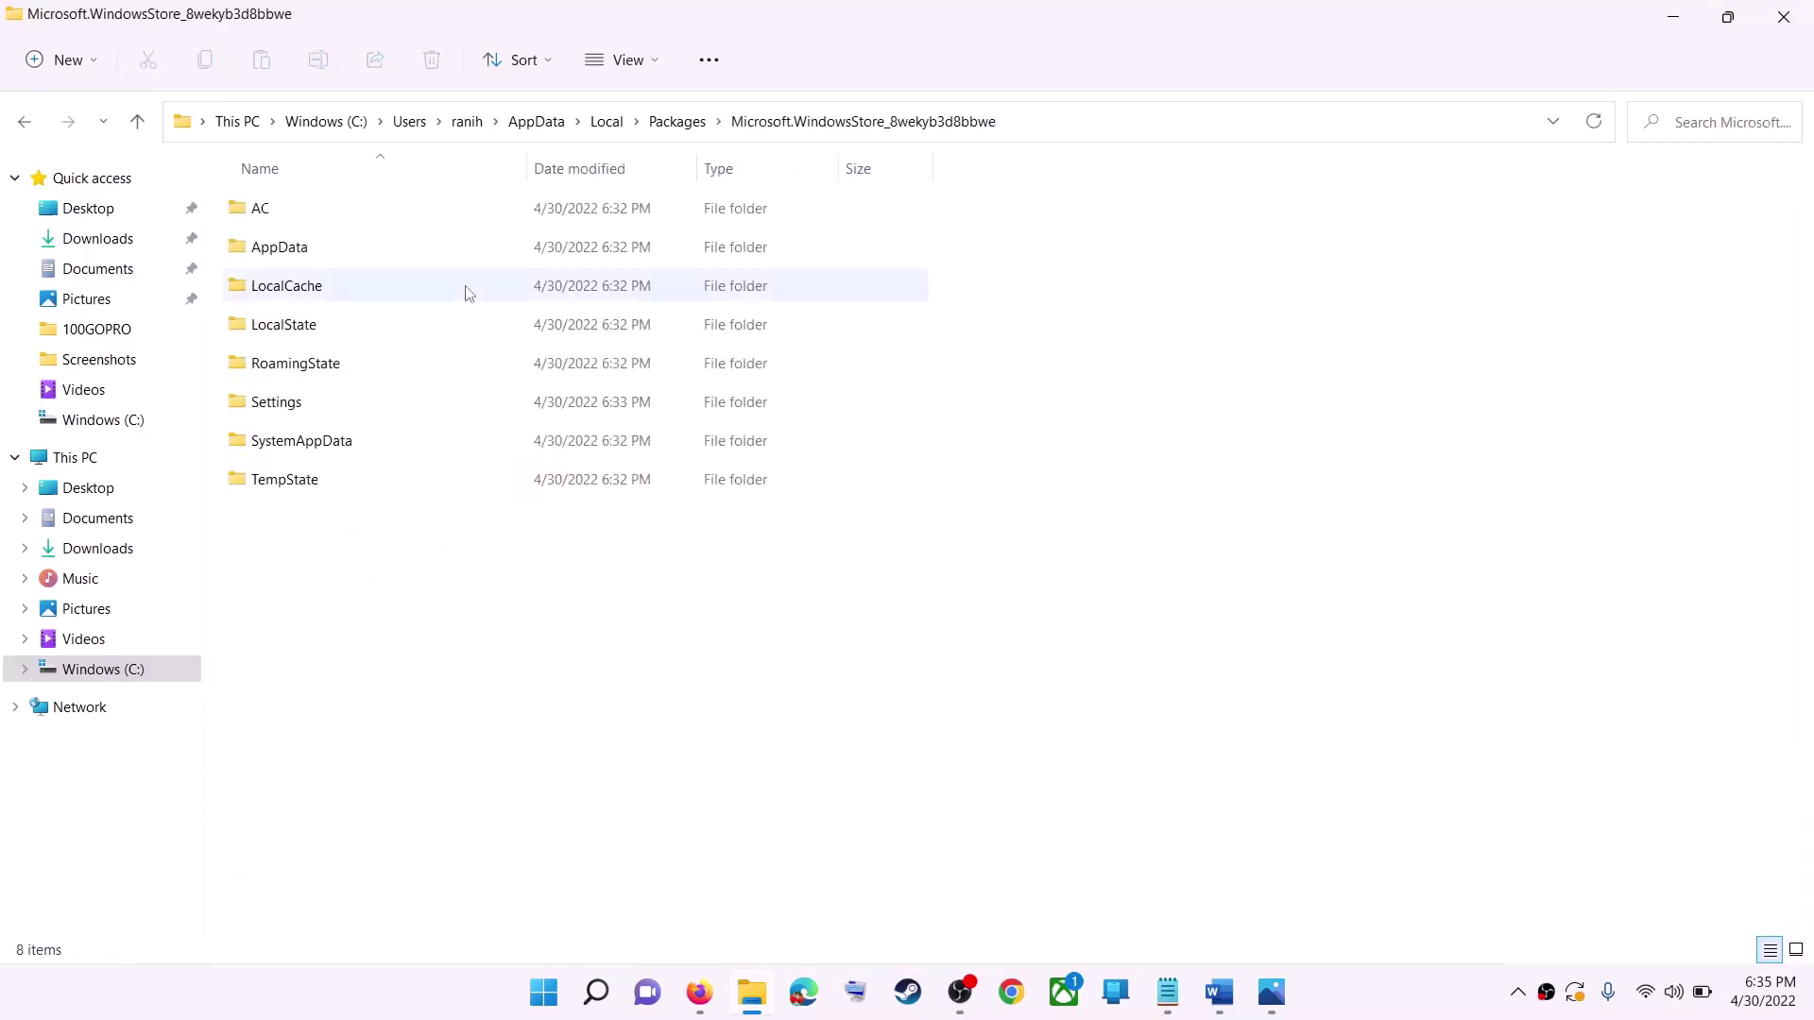
- Delete the LocalCache folder from the Microsoft.WindowsStore_8wekyb3d8bbwe folder
left_click(321, 289)
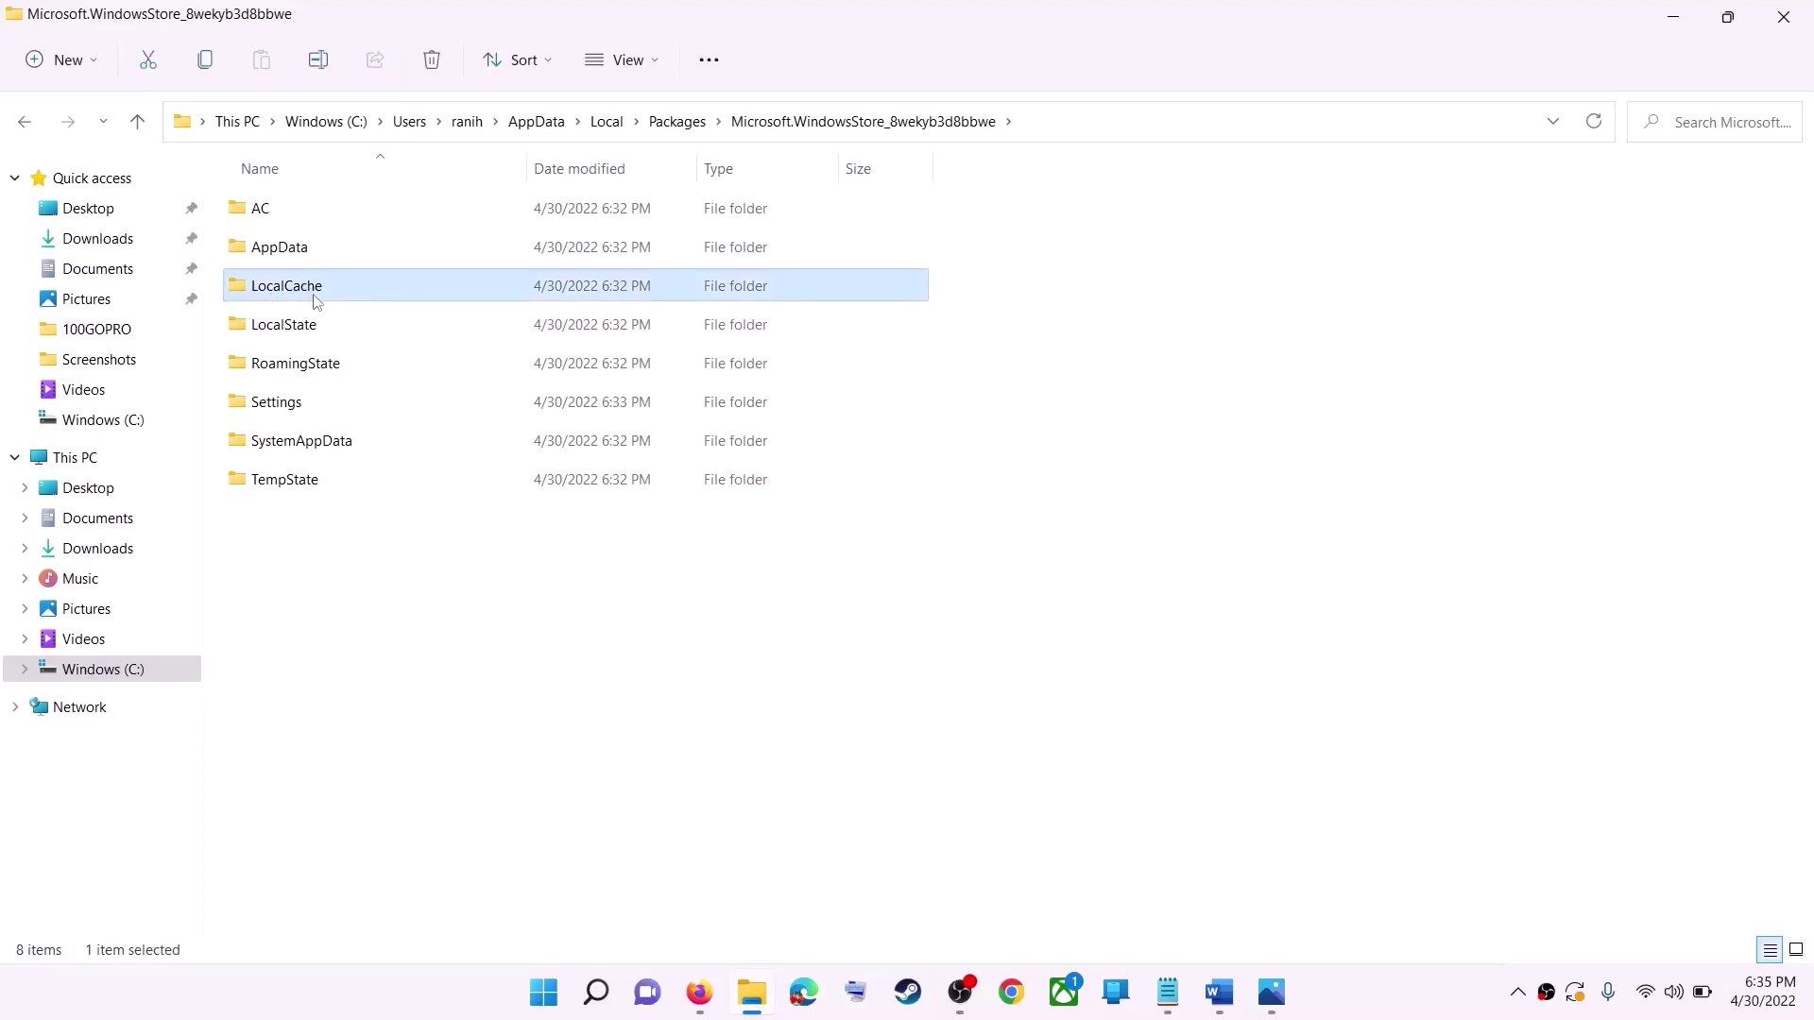
right_click(316, 300)
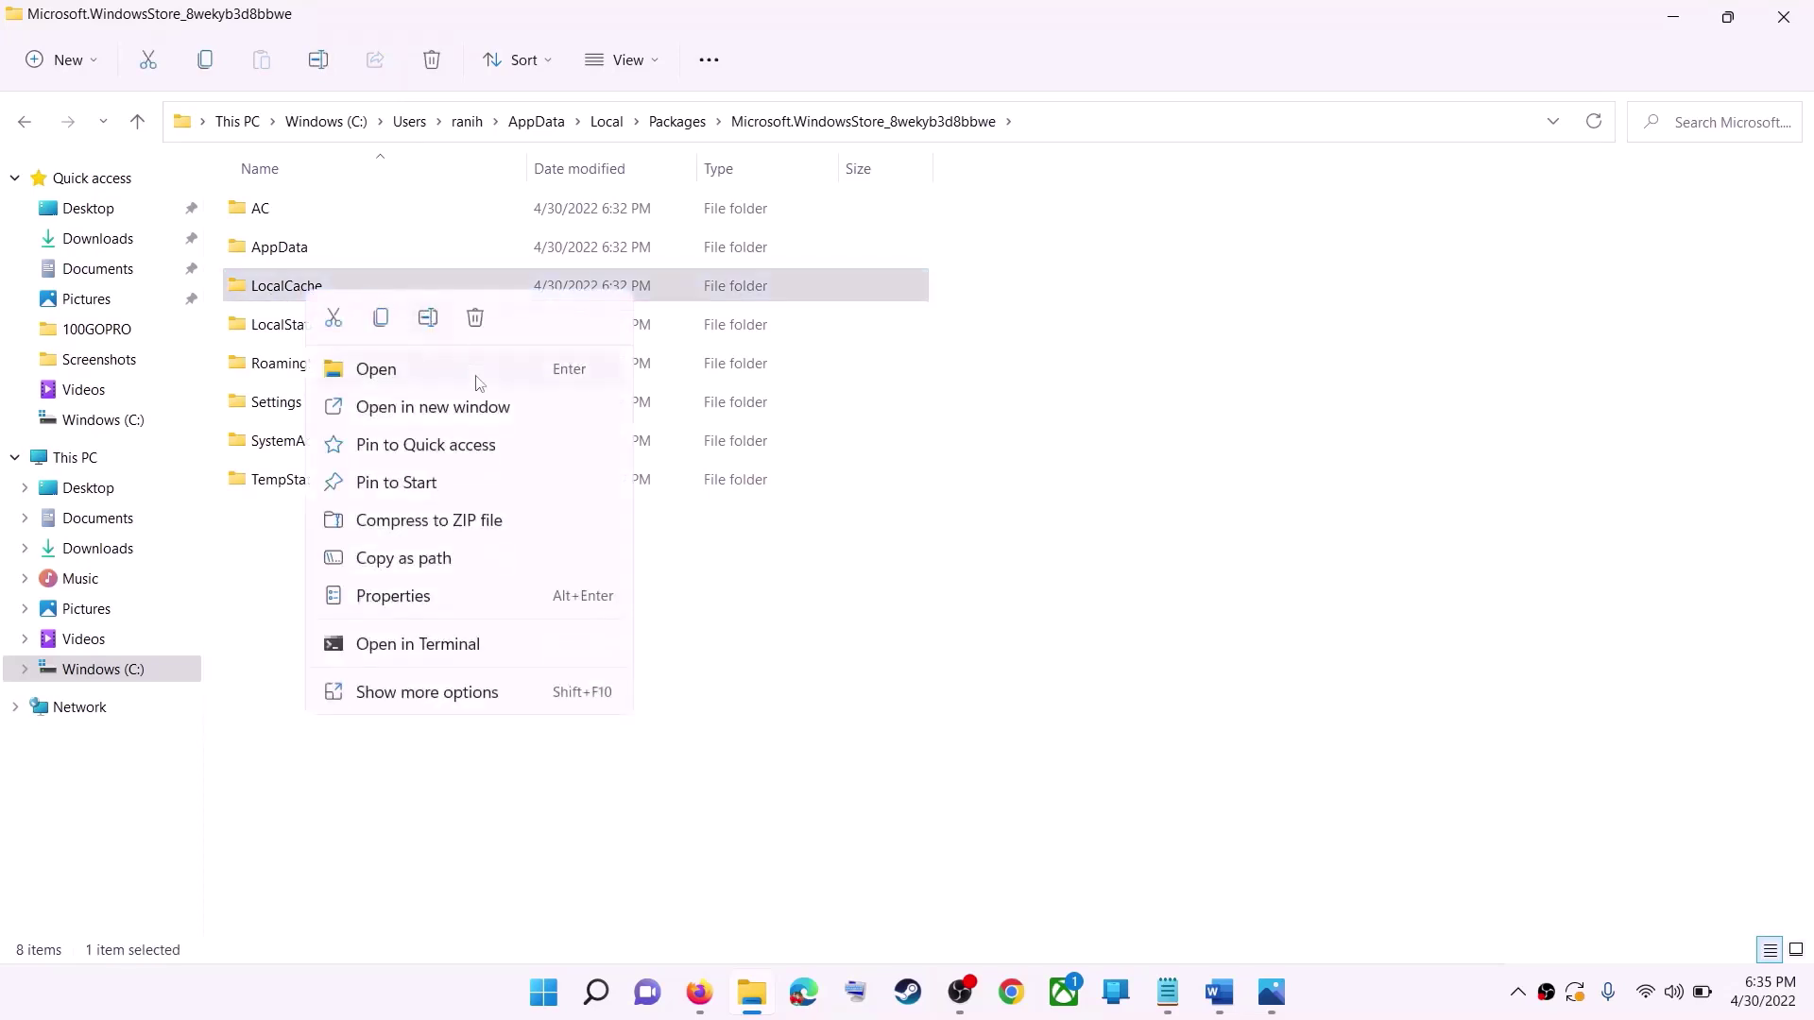
left_click(473, 319)
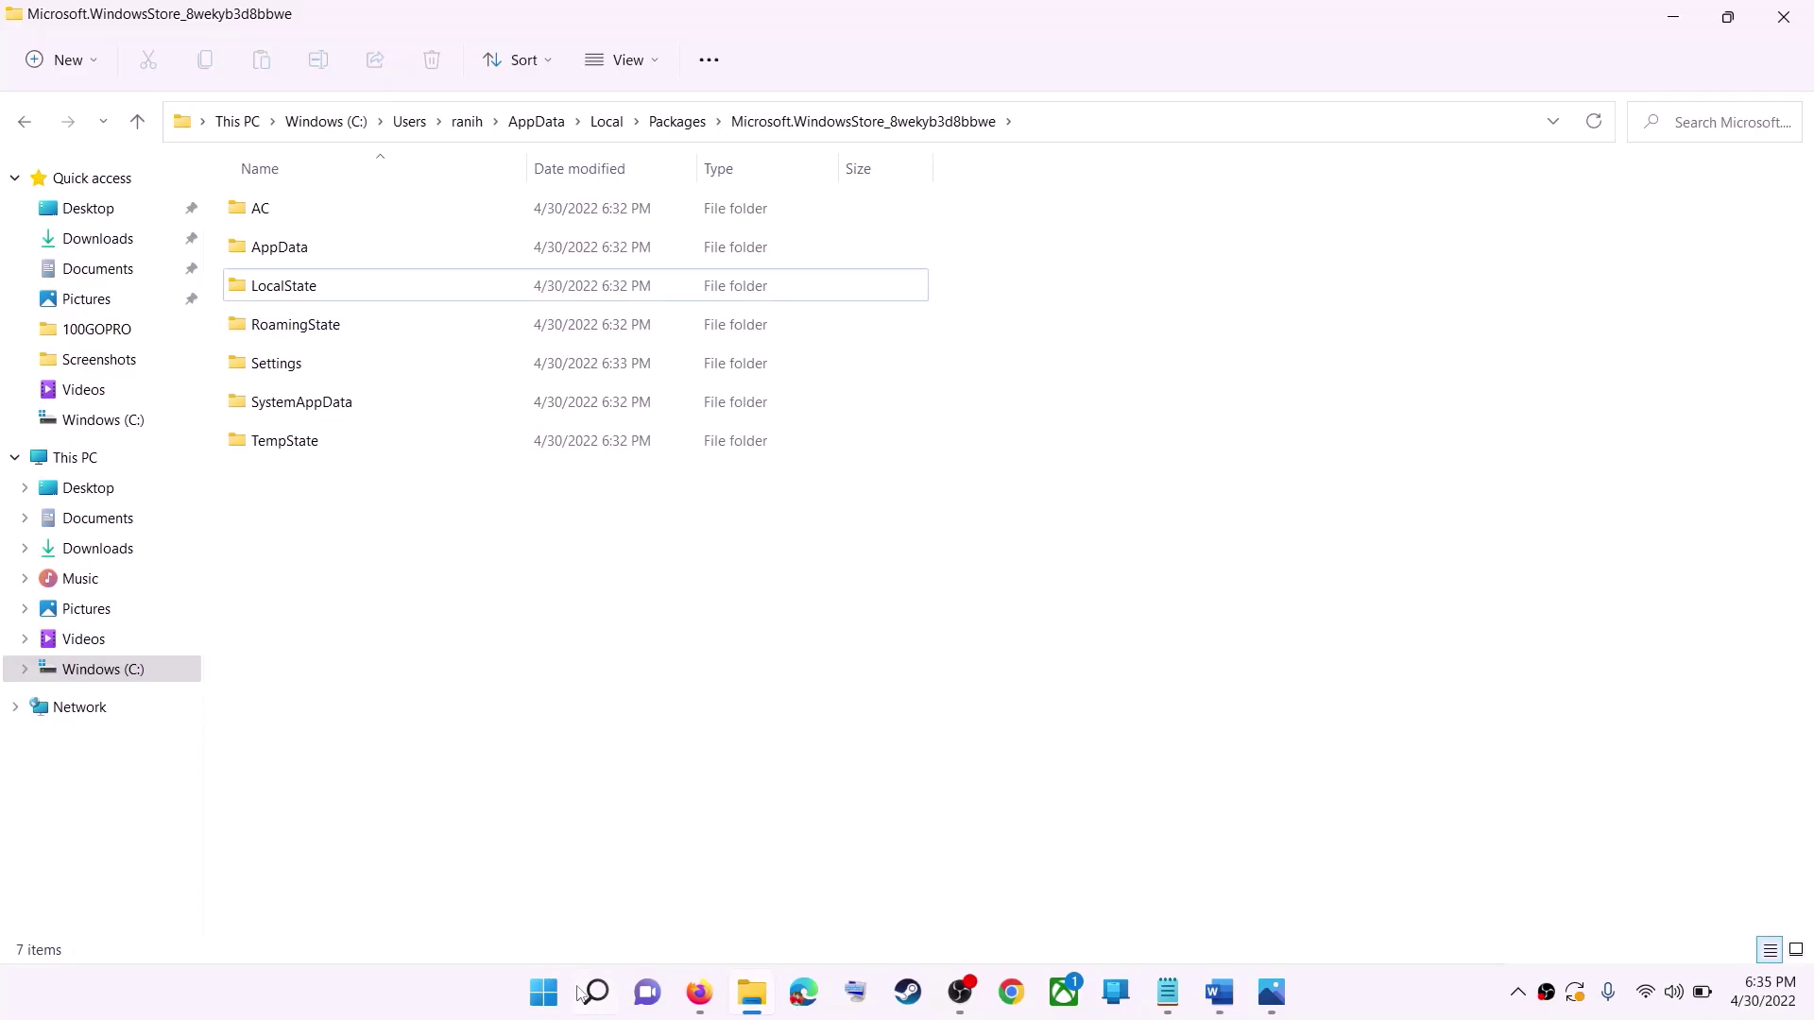
- View the Restart option among the power choices, dismiss it without restarting, and close File Explorer
left_click(551, 1004)
left_click(1200, 911)
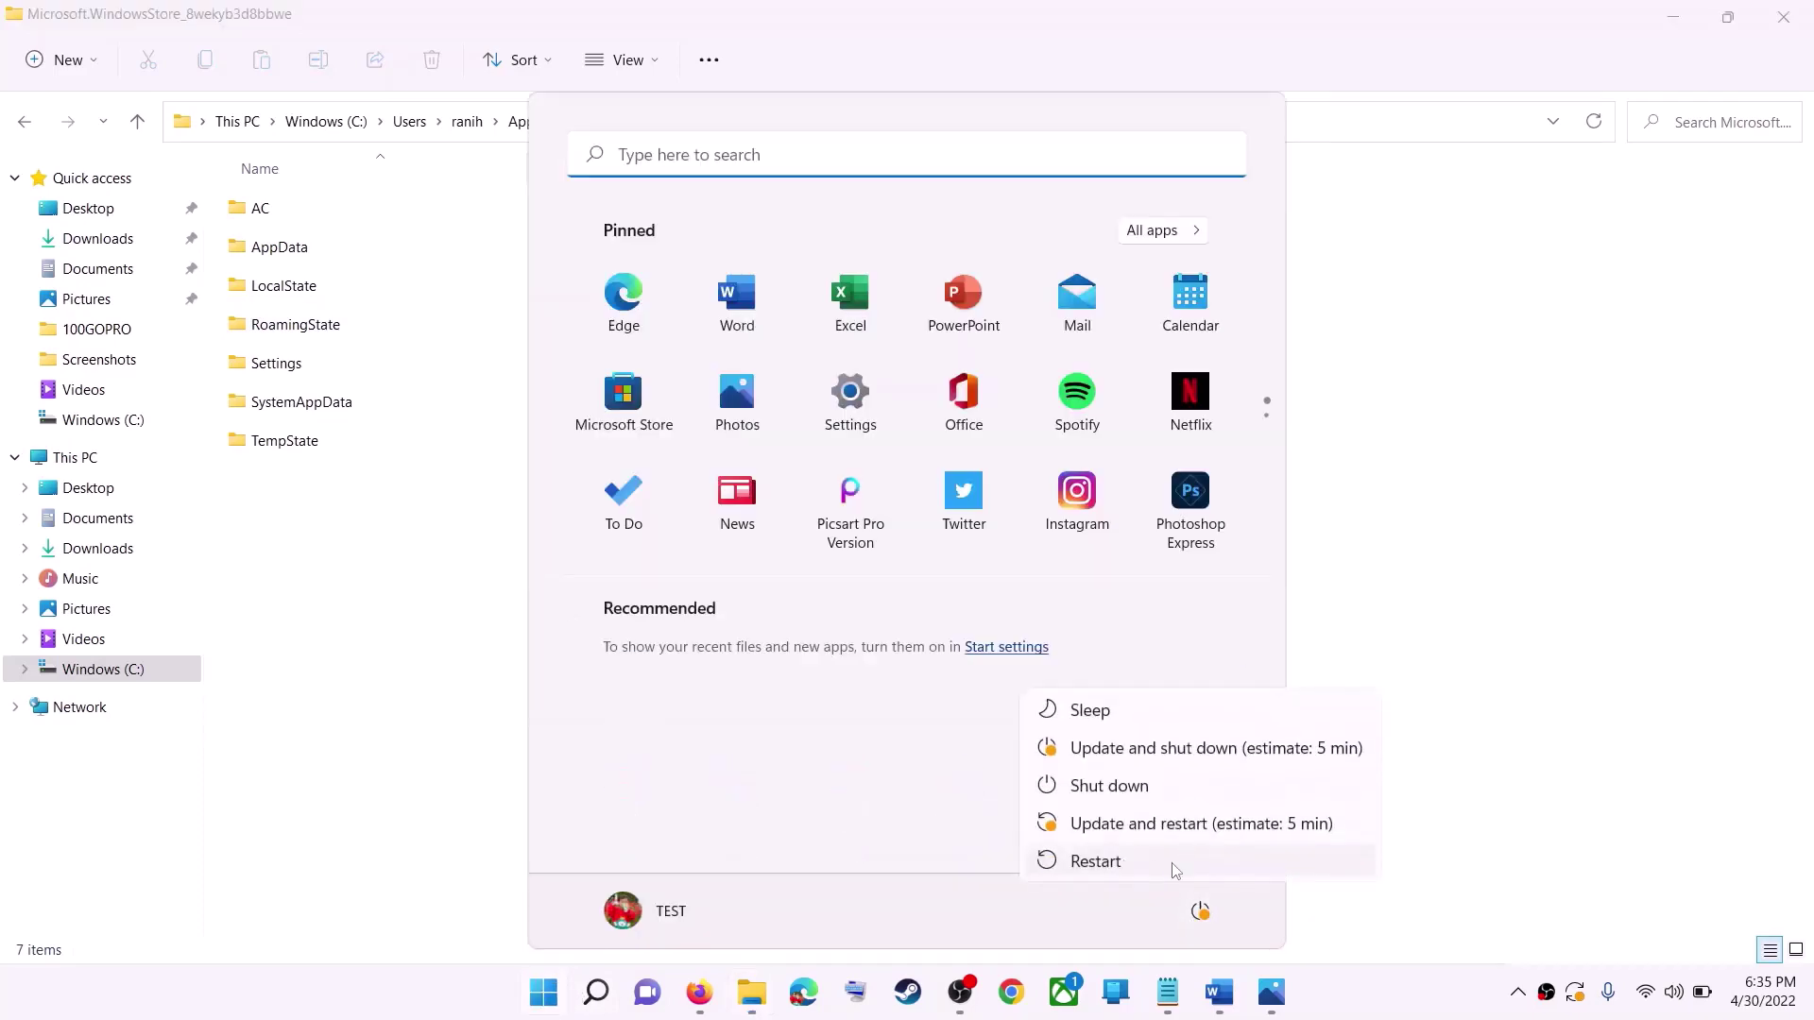
left_click(1524, 499)
left_click(1525, 499)
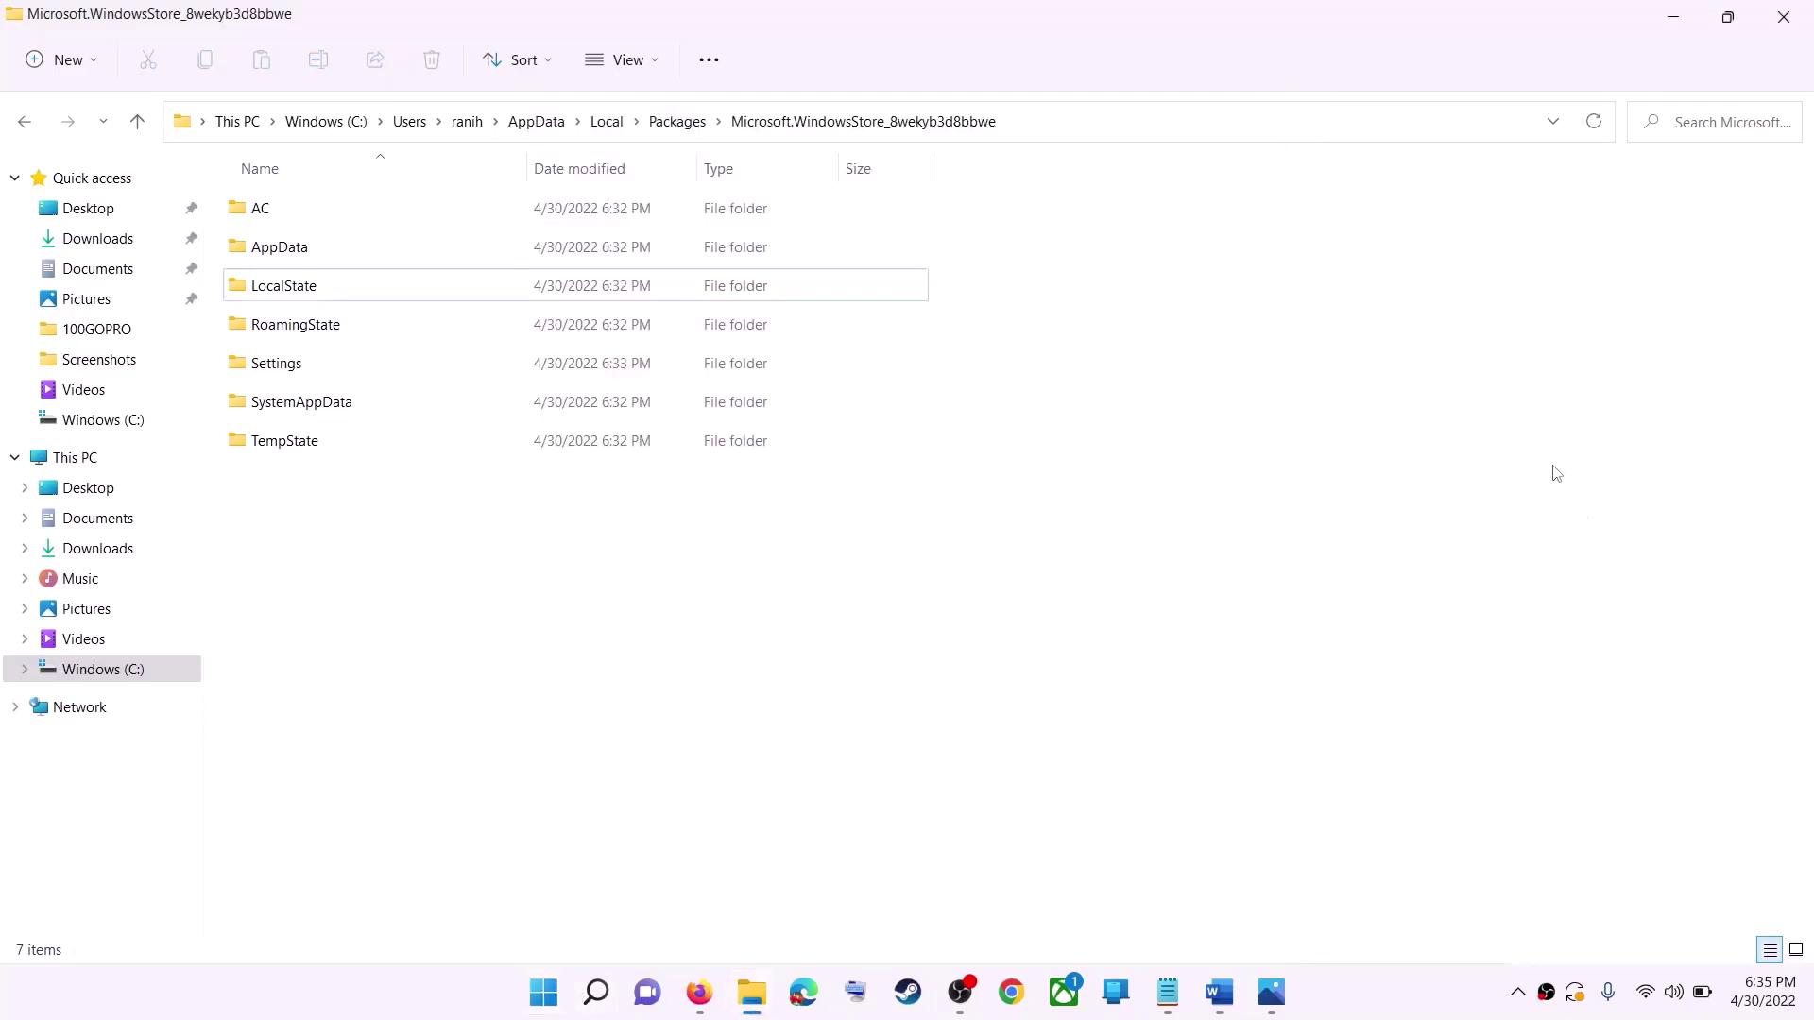
left_click(1783, 17)
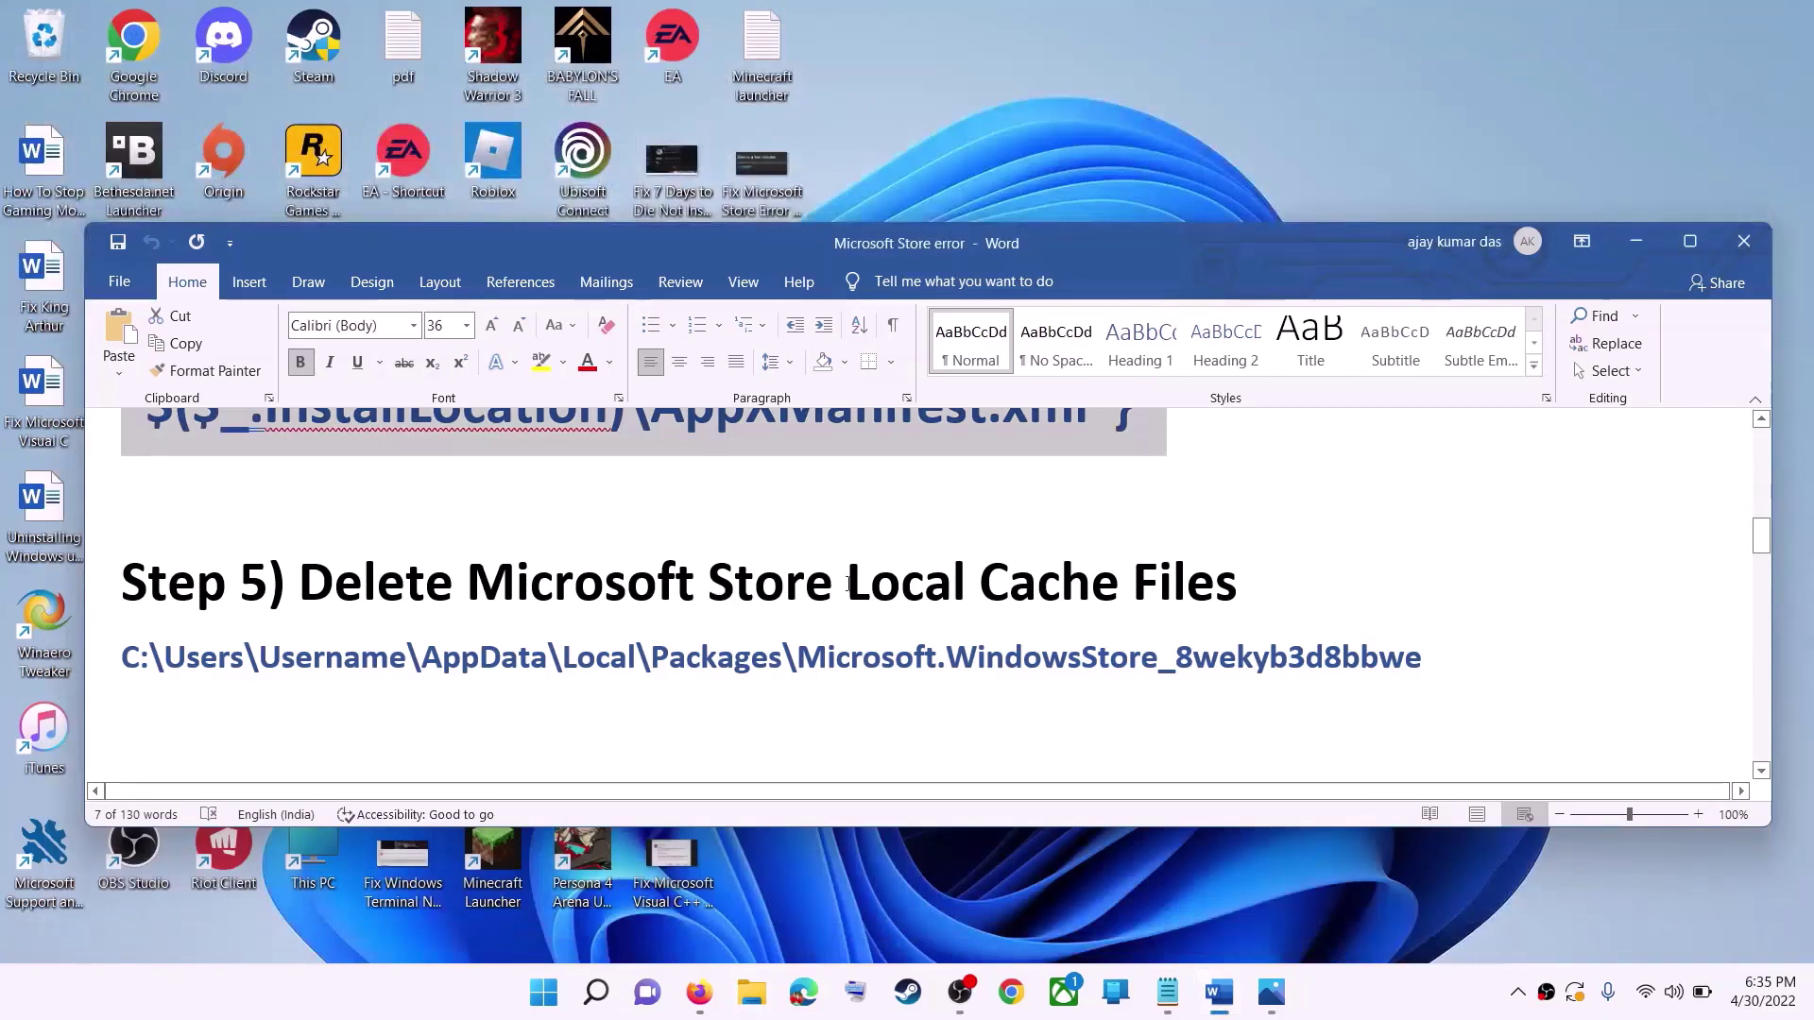
- Go to Step 6 in the Word document and highlight "Get Updates in store library"
left_click(465, 629)
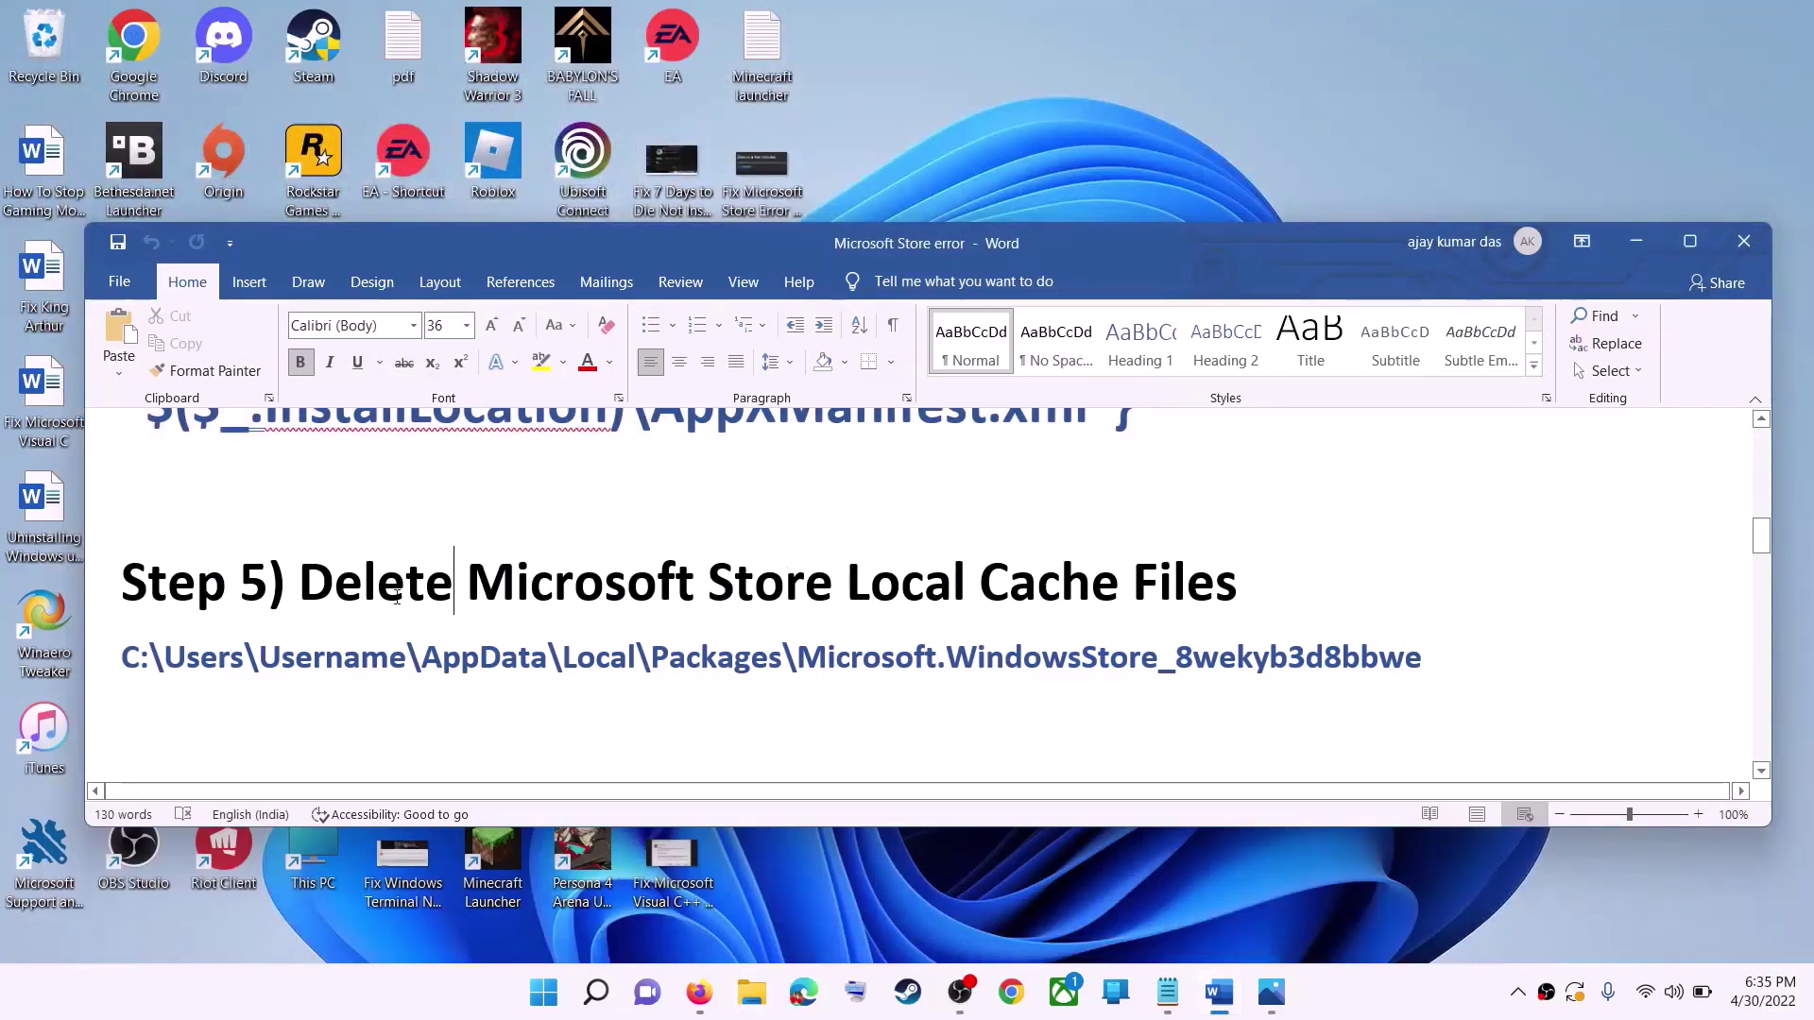
scroll(400, 616, "down", 3)
scroll(429, 598, "up", 1)
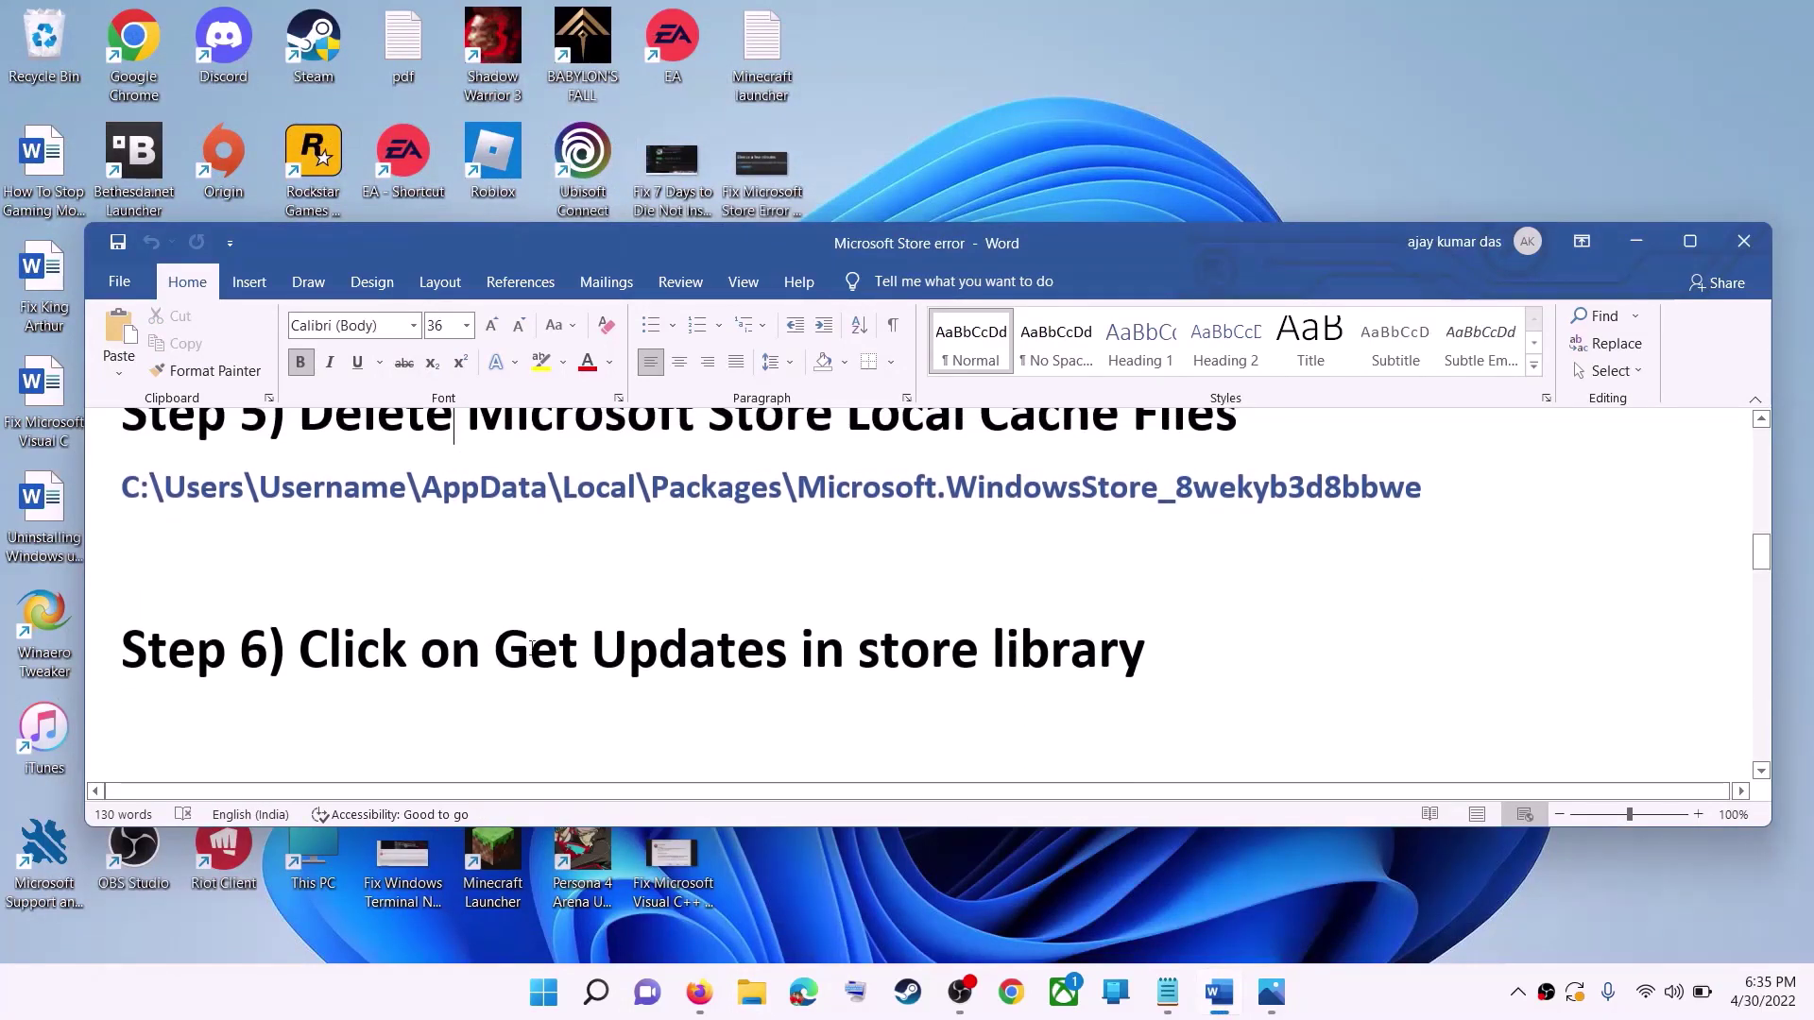
left_click_drag(495, 652, 1179, 657)
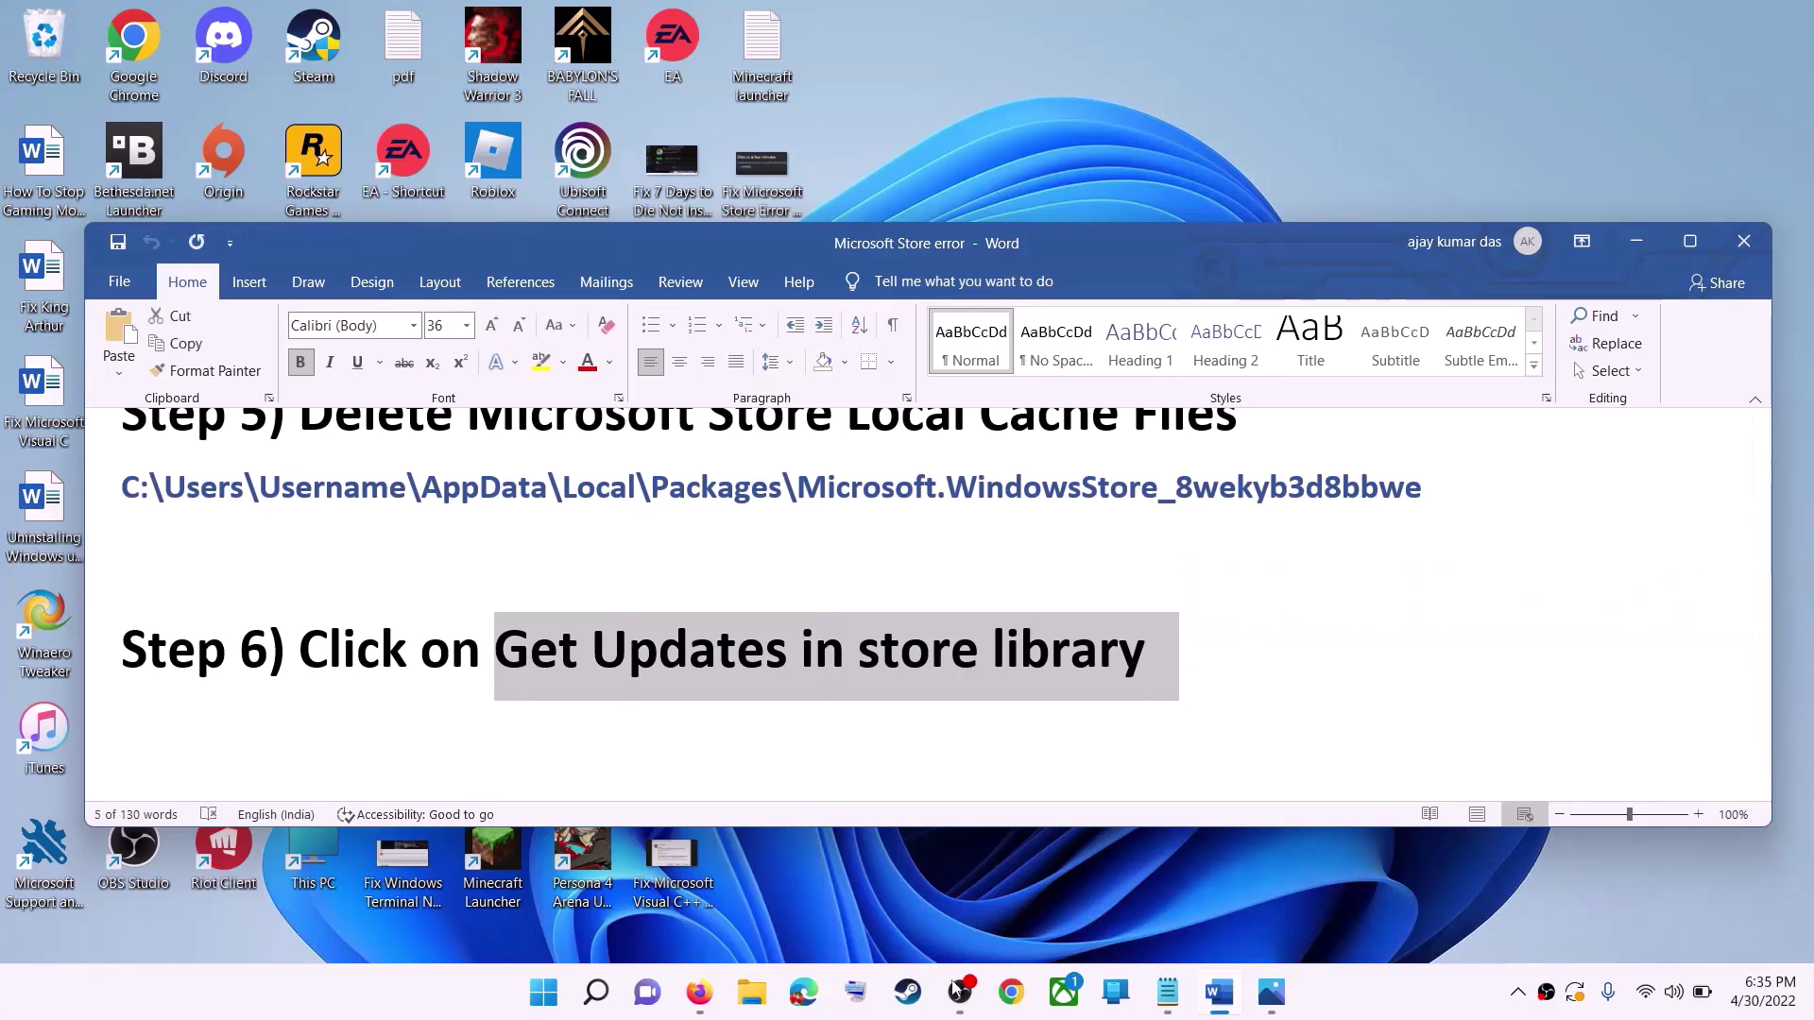
- Try to open the Microsoft Store by searching for "store" and maximize its window
left_click(552, 1003)
type("store")
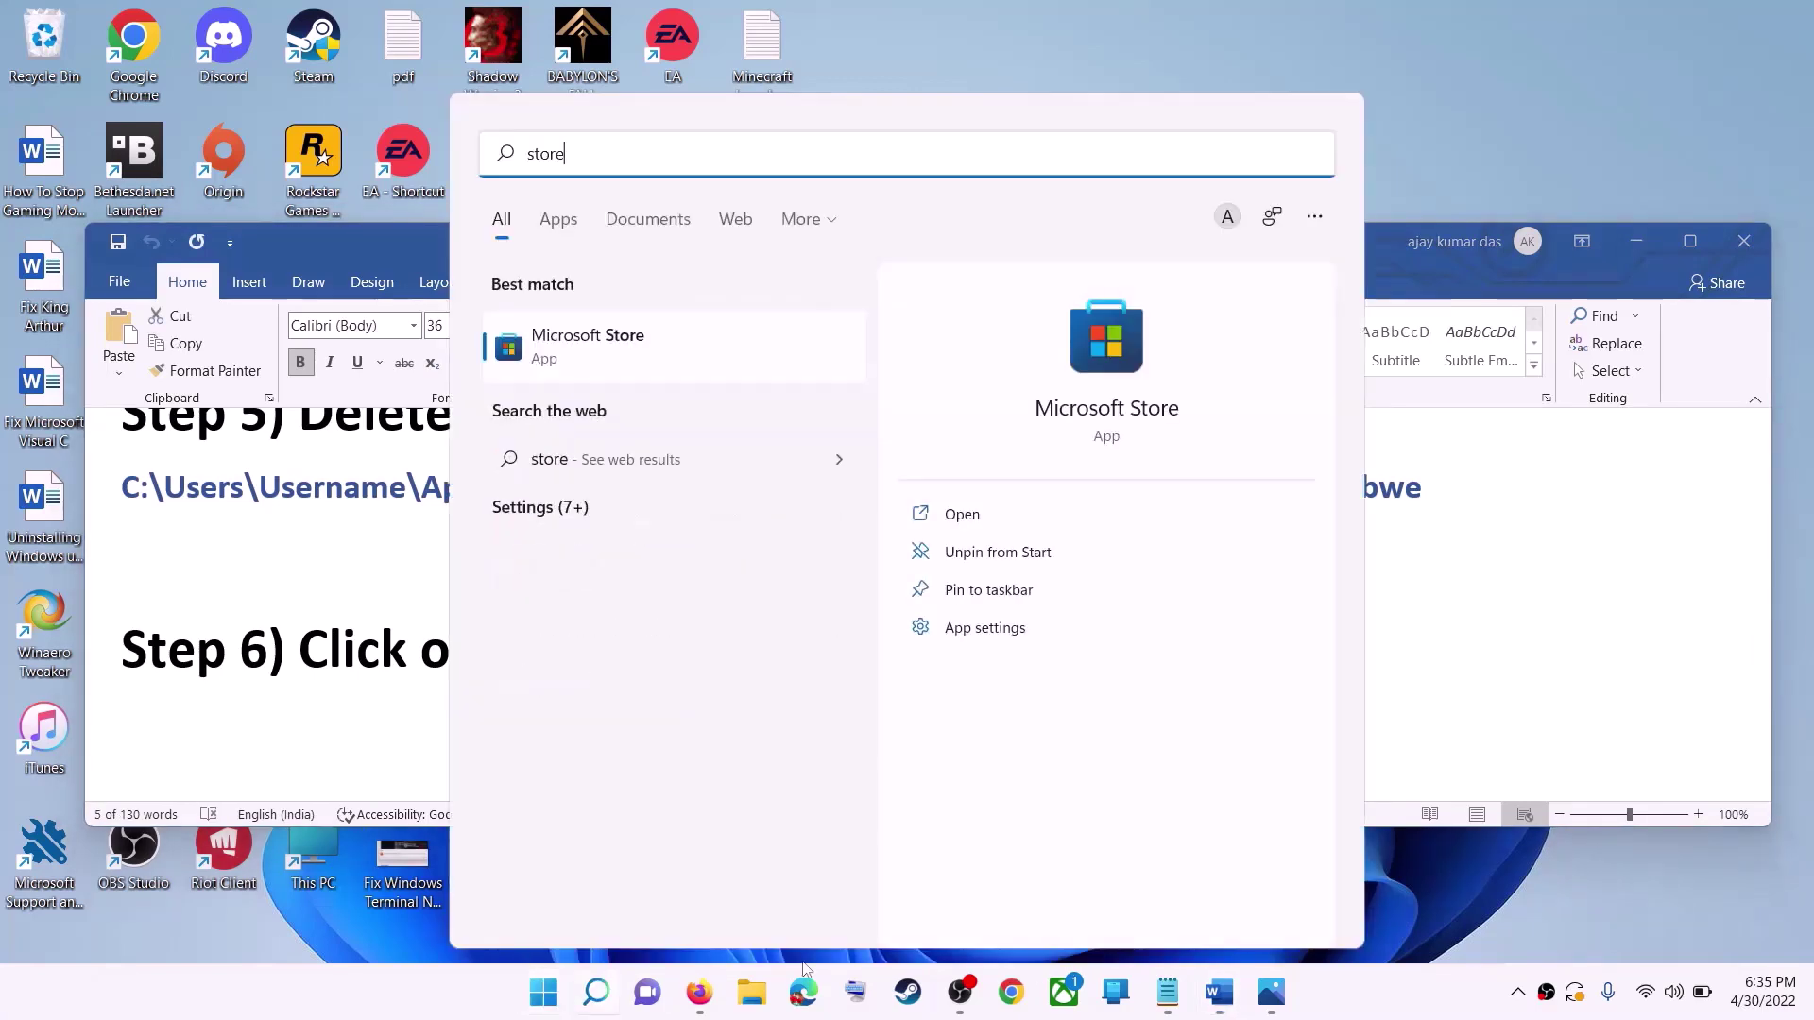
key("Return")
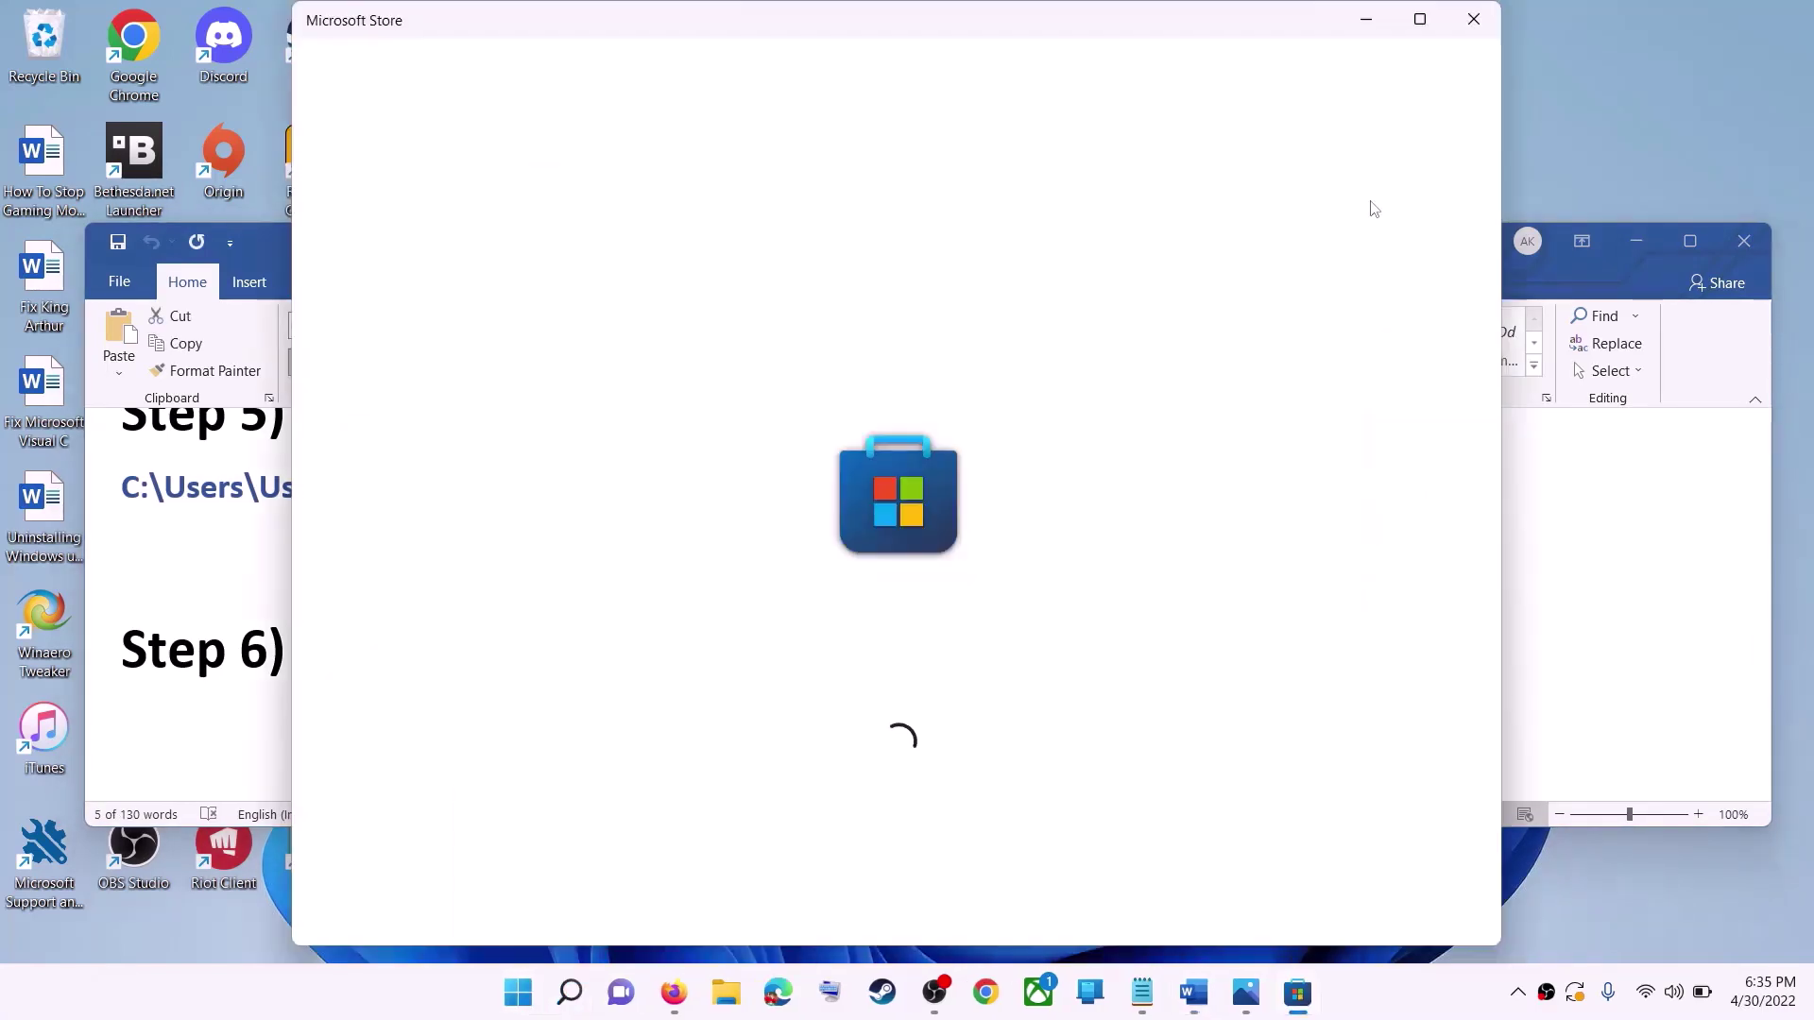
double_click(1414, 29)
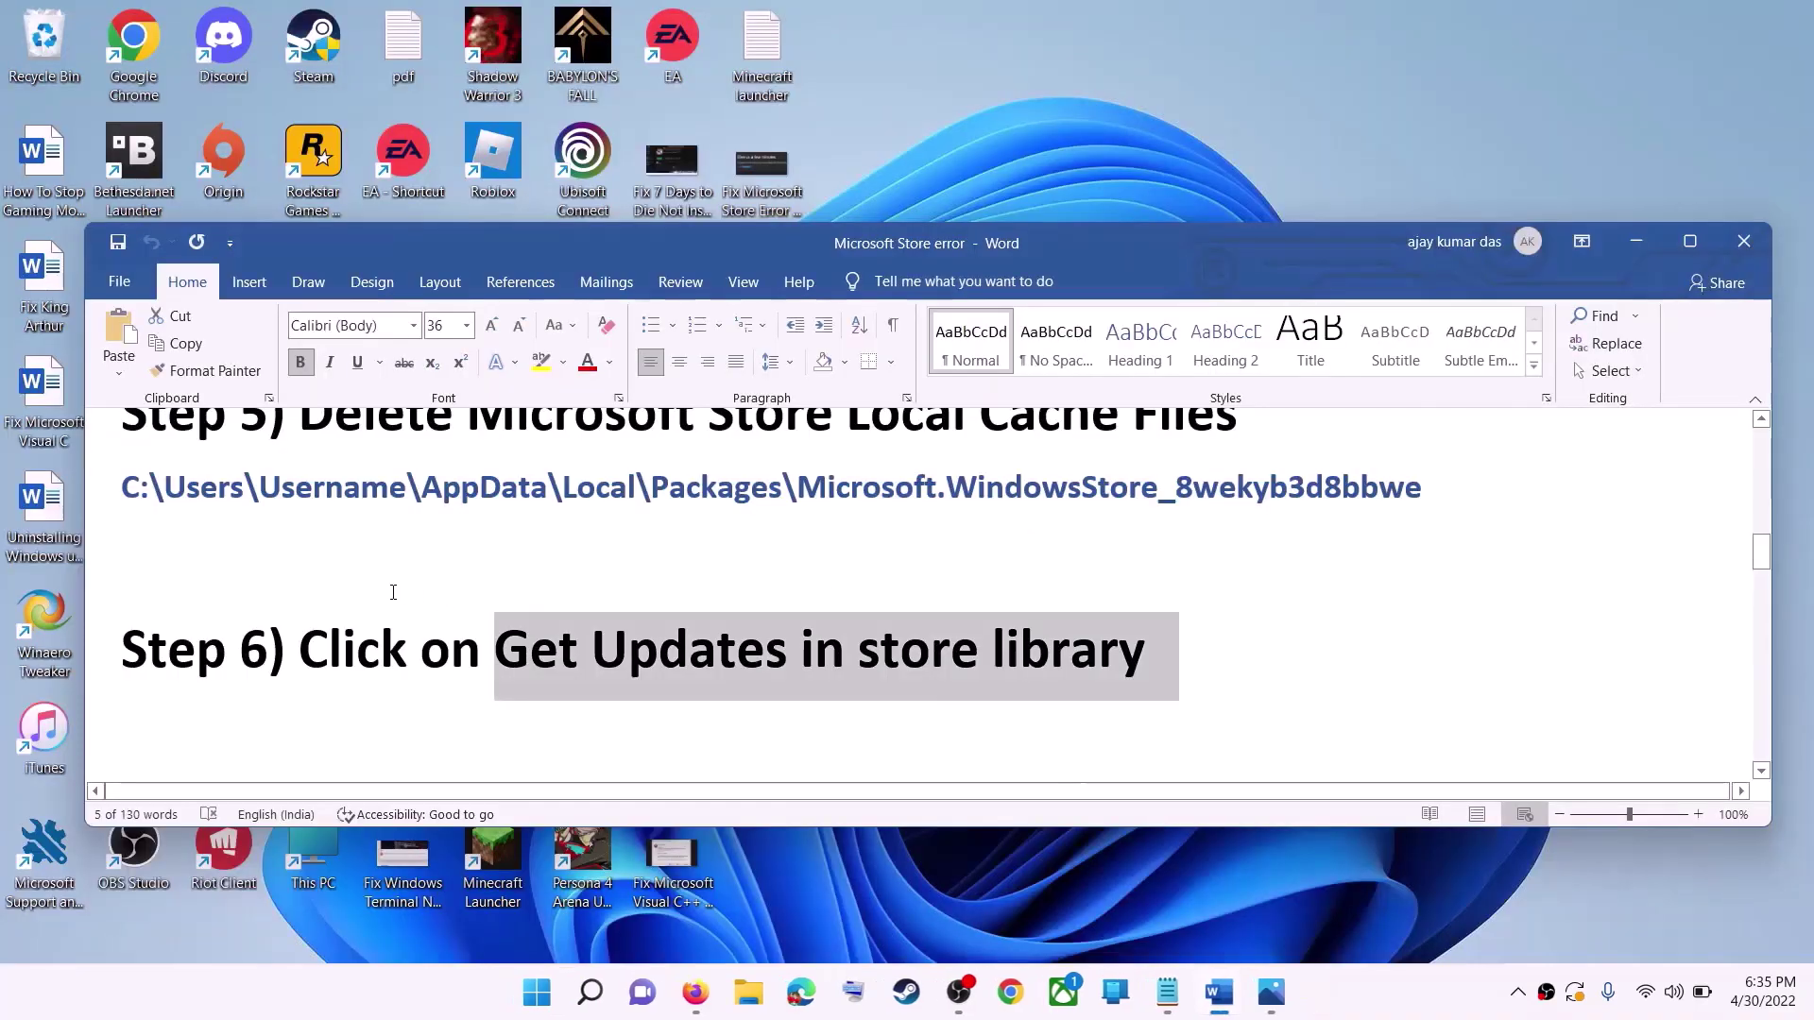
- Relaunch the Microsoft Store, run Get updates in its Library, and minimize the Store
left_click(553, 1000)
type("store")
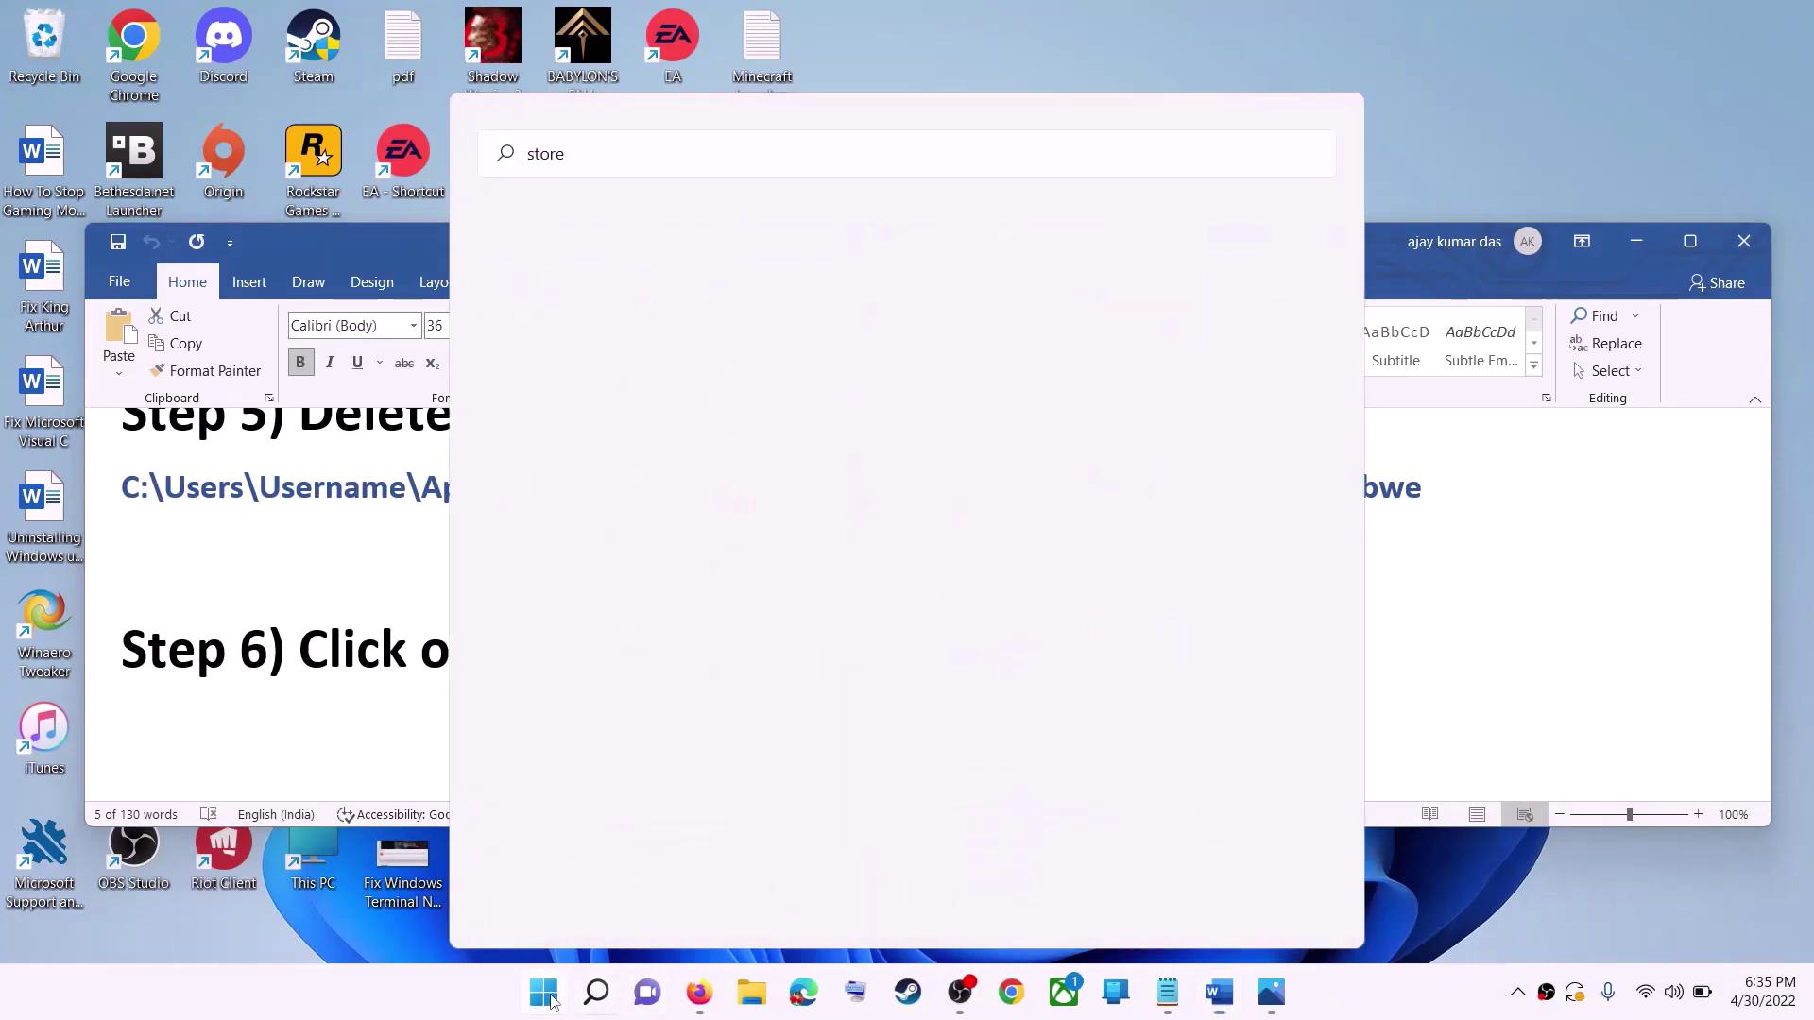
key("Return")
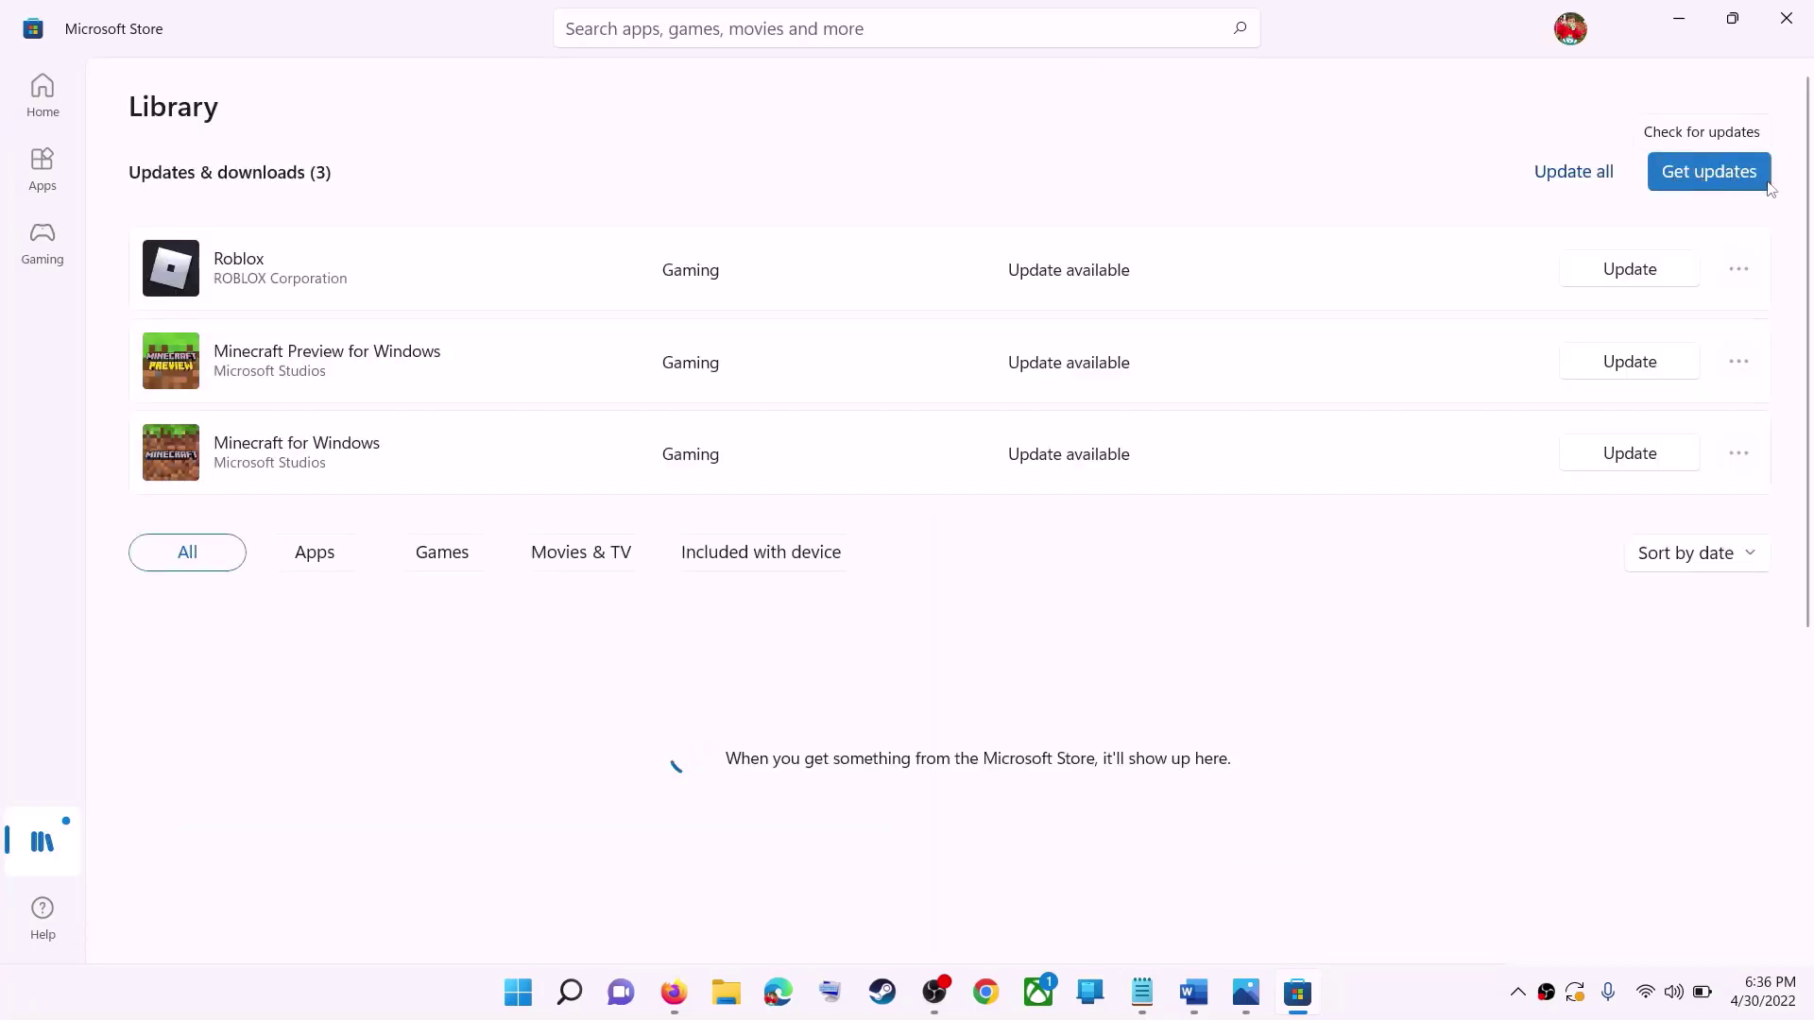
left_click(1705, 177)
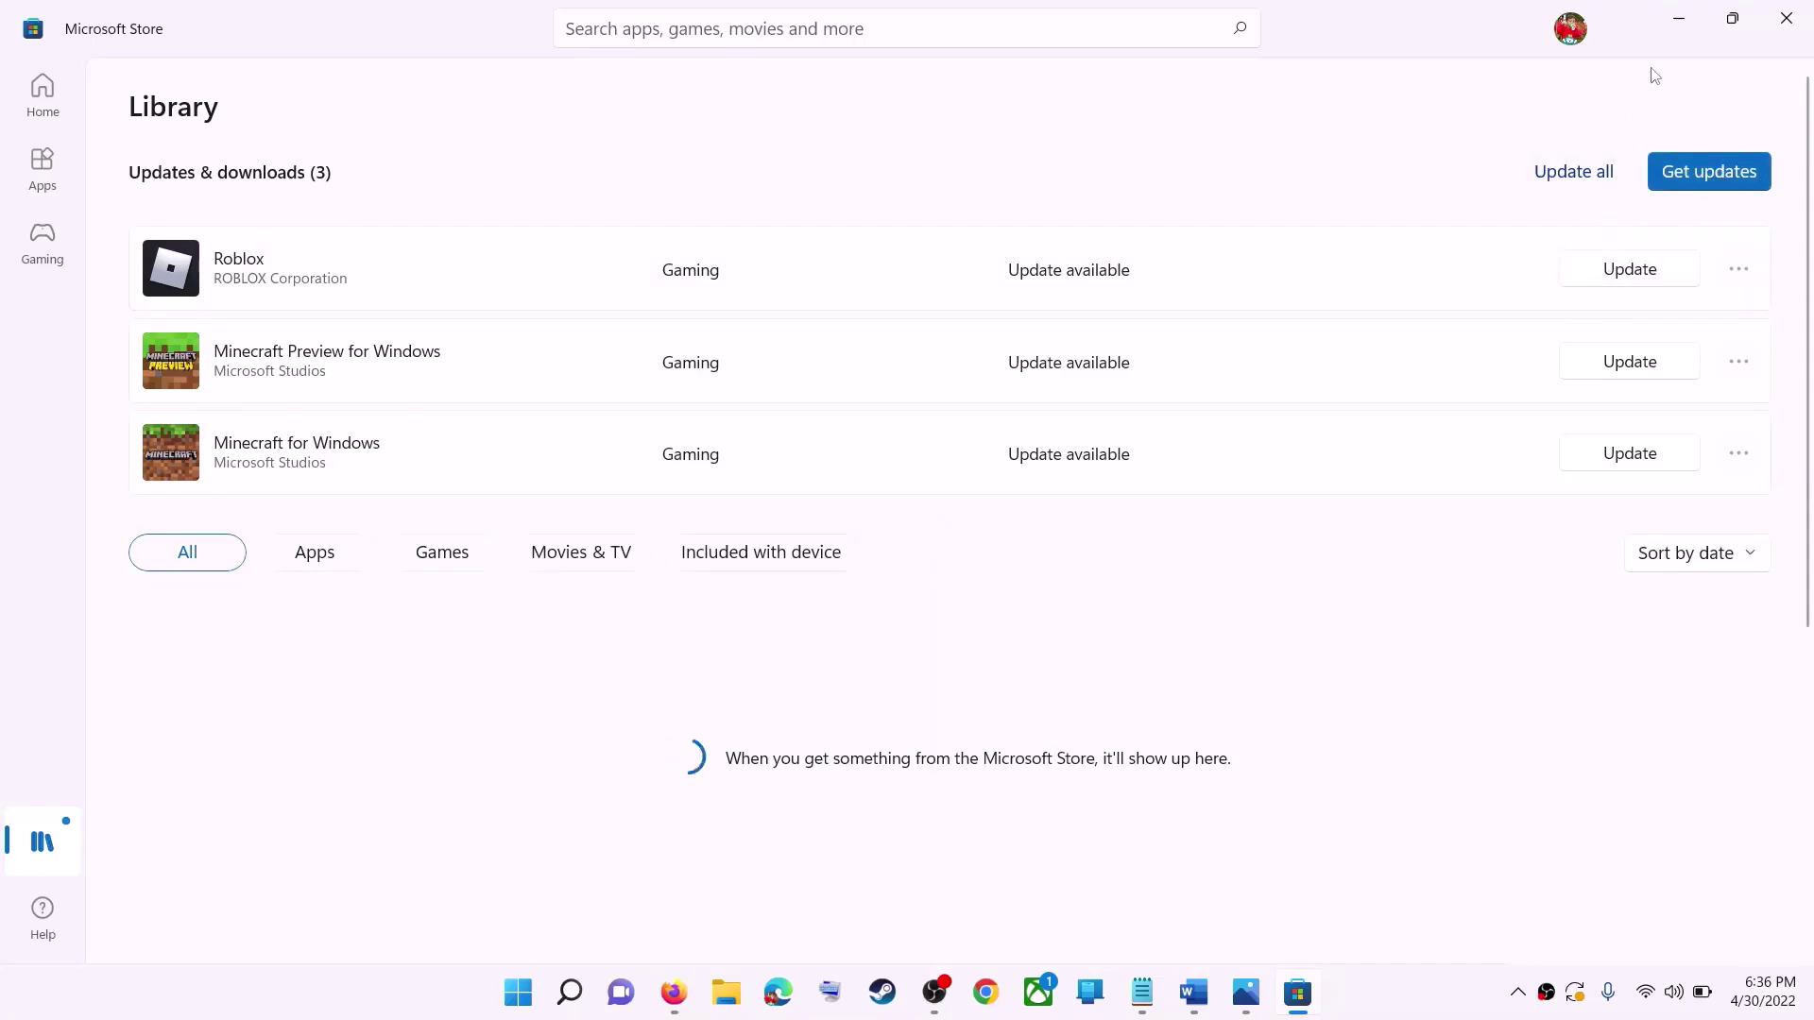
left_click(1680, 21)
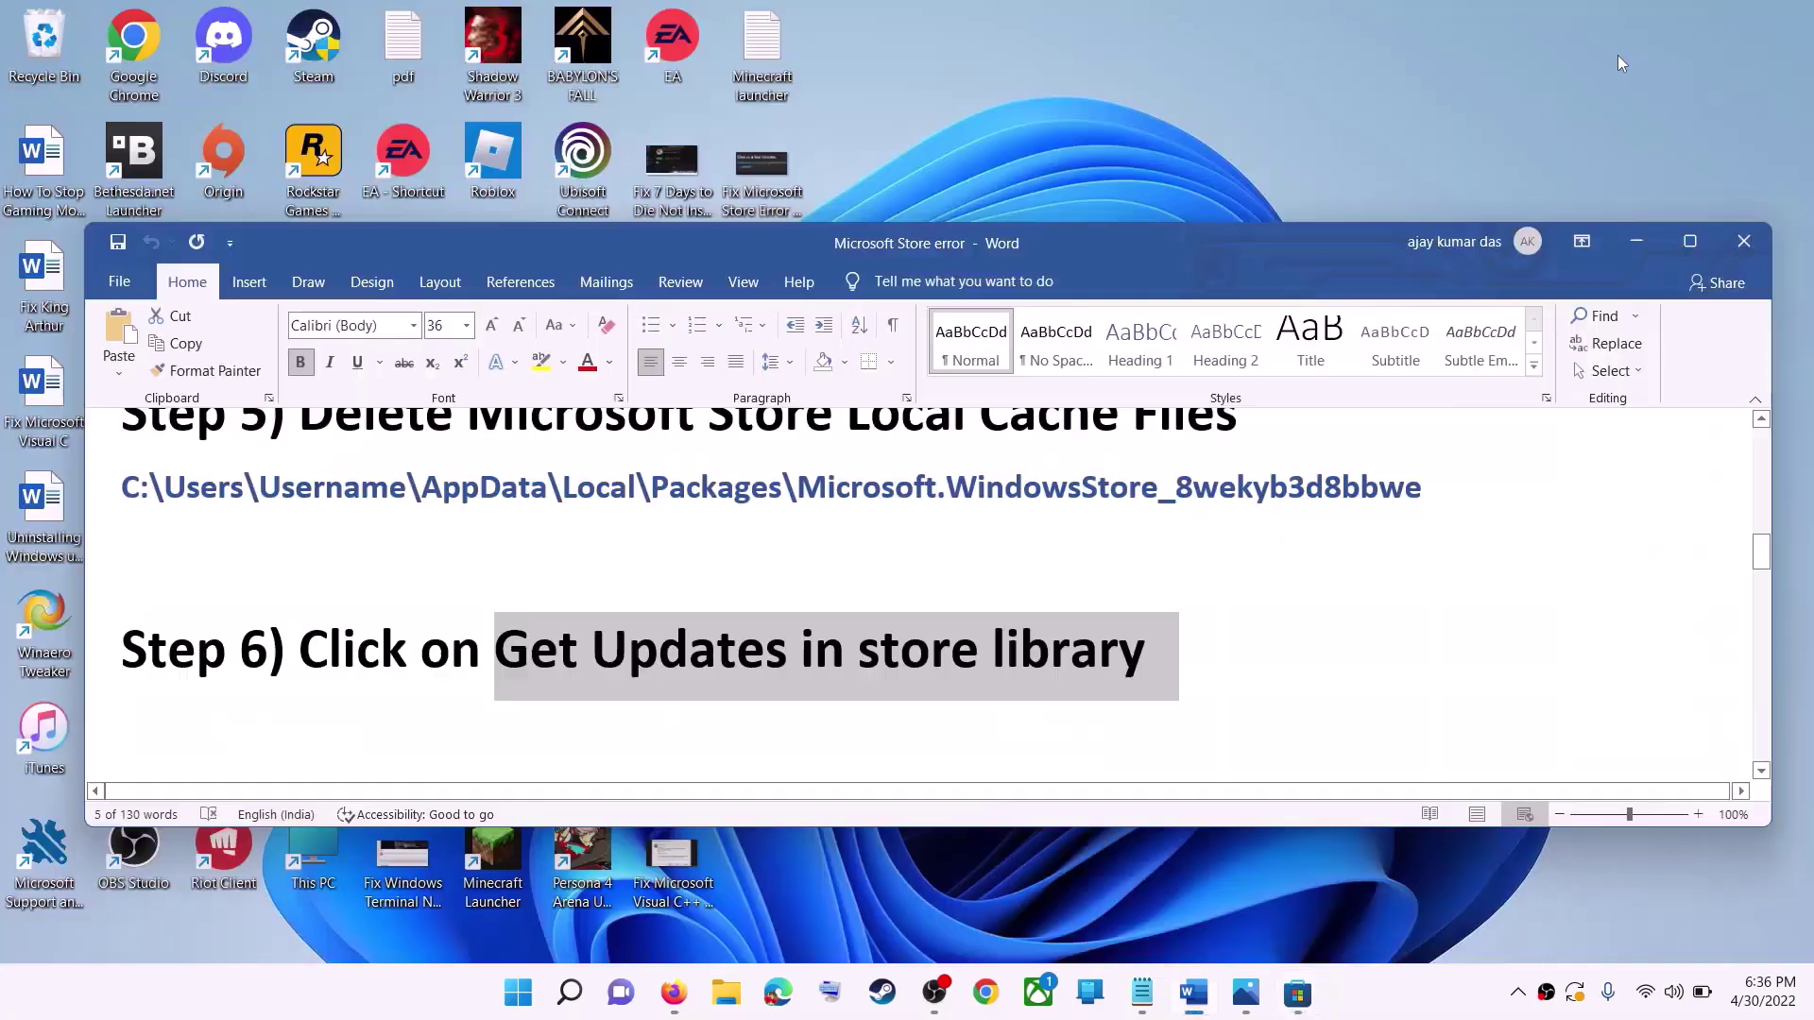
- Review Step 6 in the Word document, then highlight "Start all these services" in Step 7
left_click_drag(321, 652, 1145, 652)
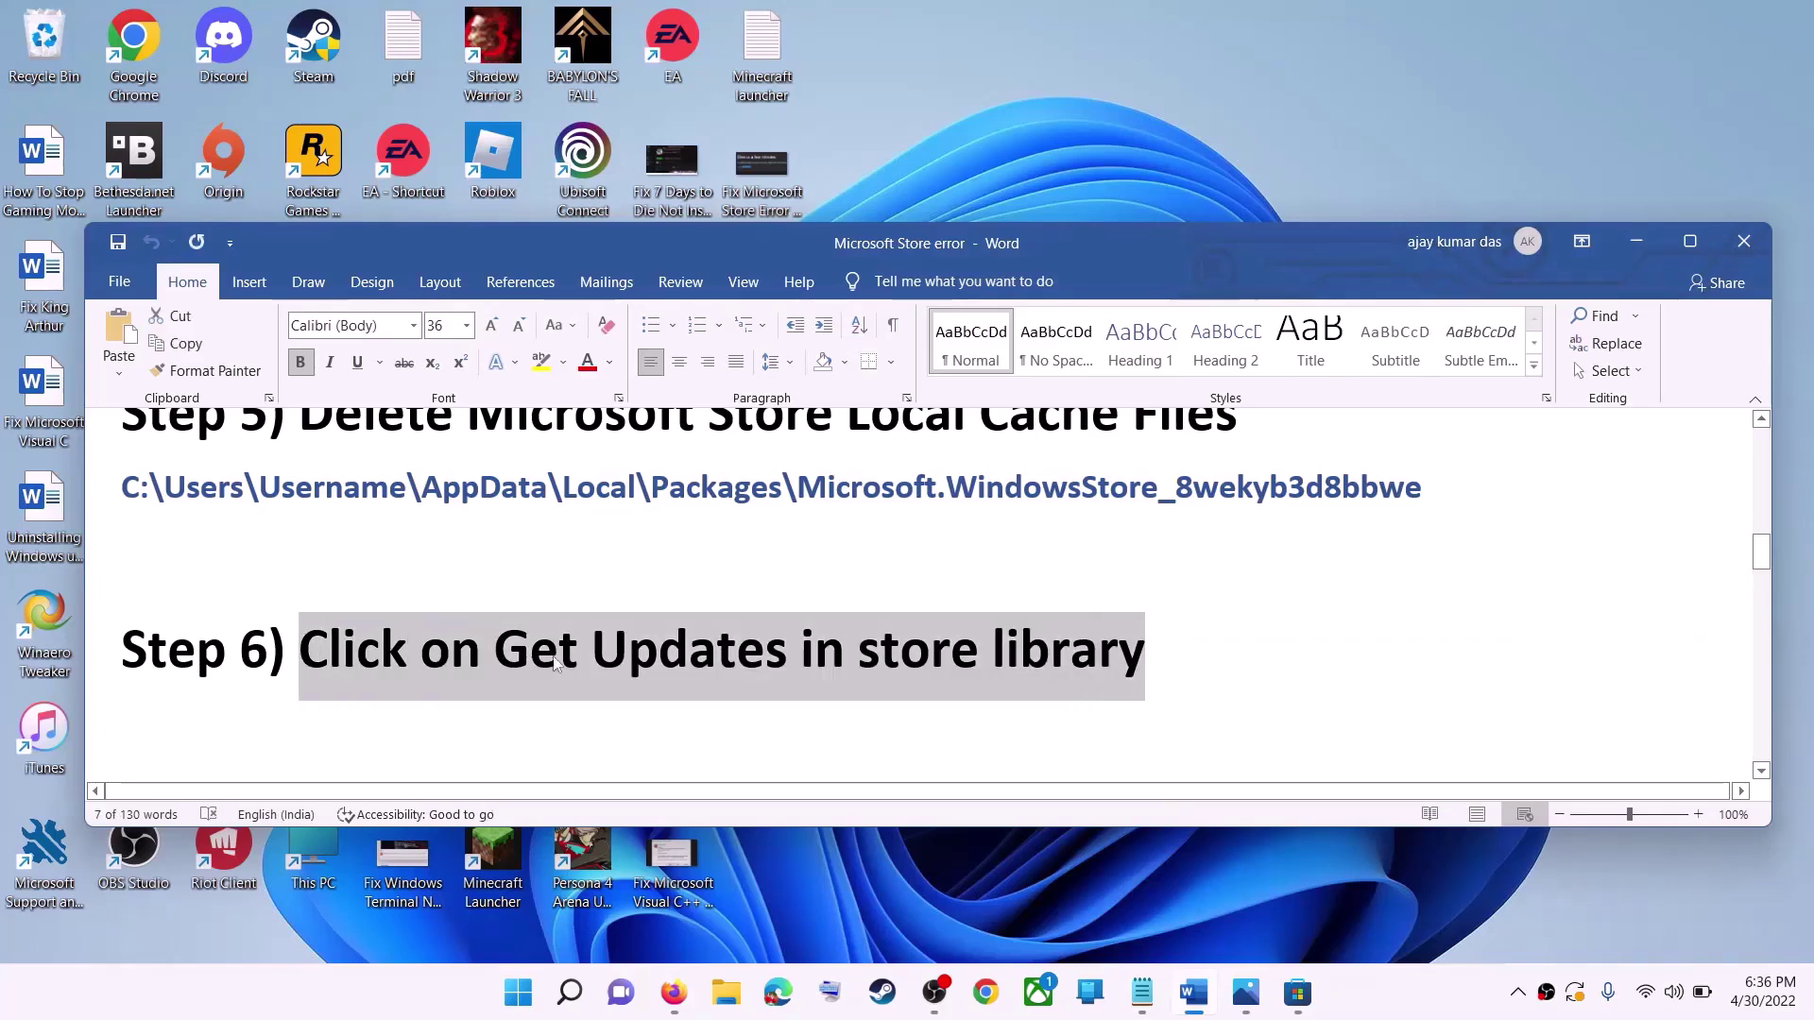
scroll(562, 648, "down", 3)
left_click_drag(360, 551, 824, 552)
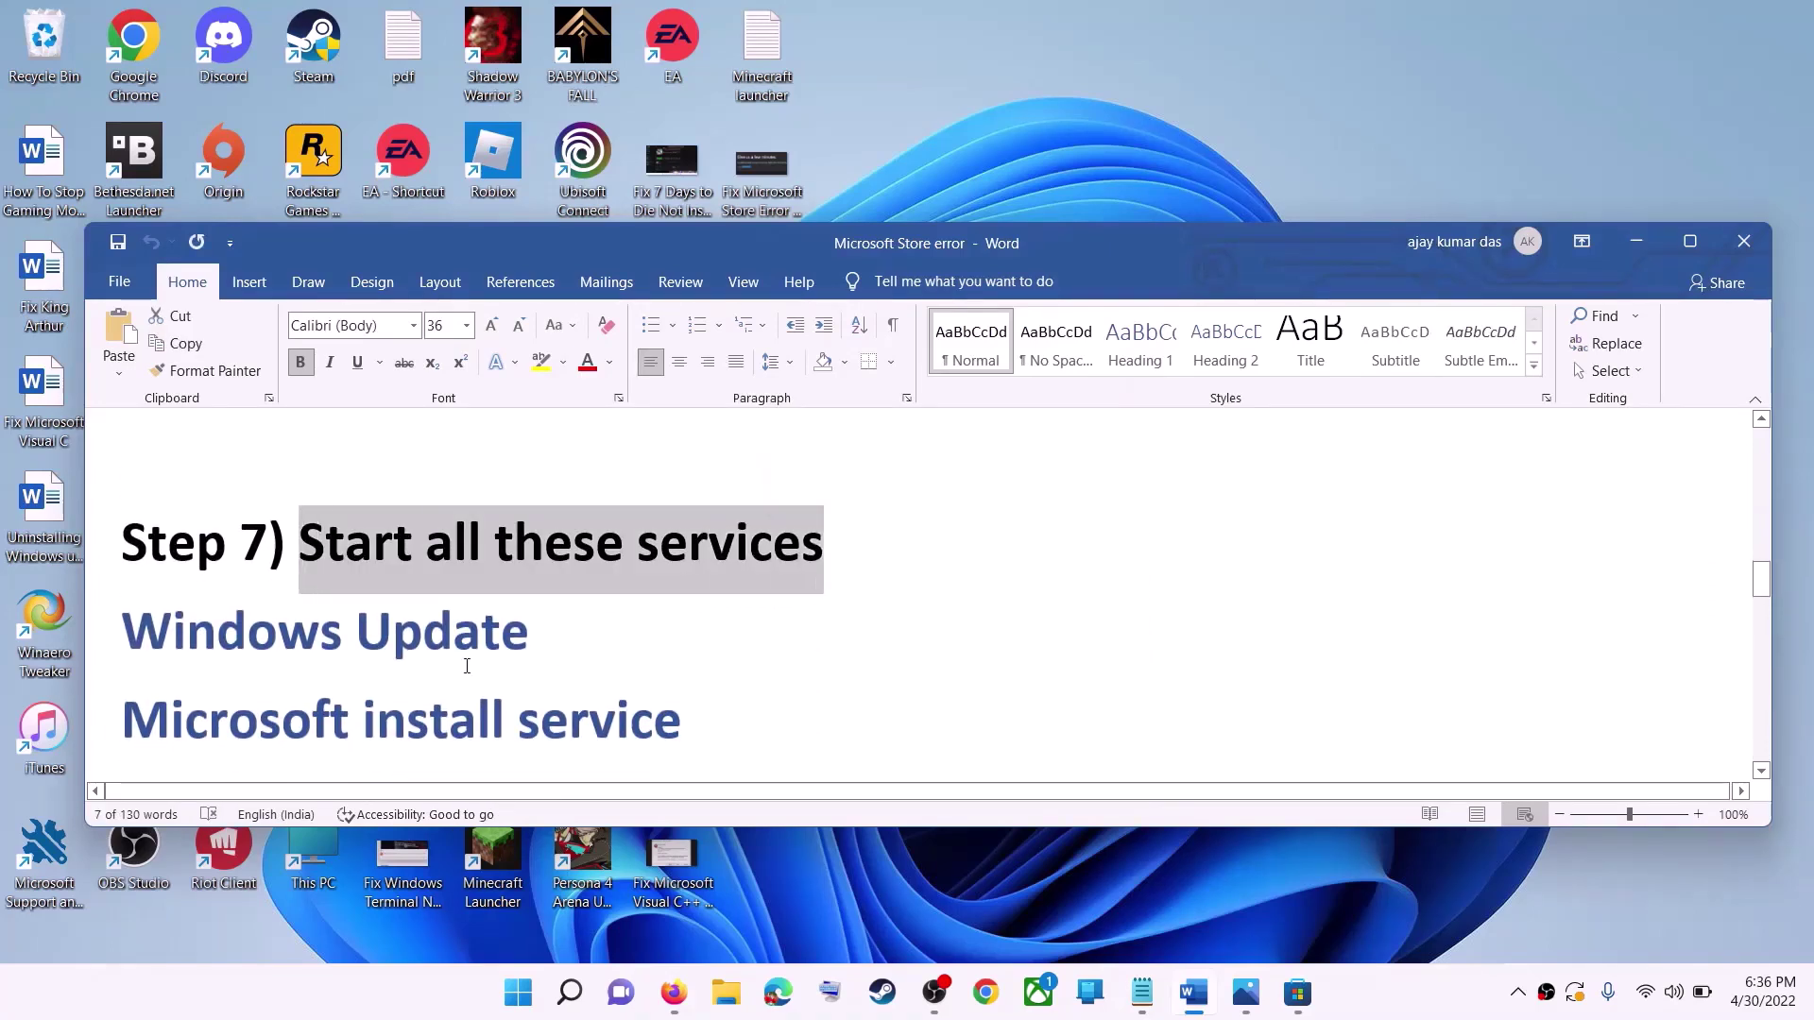
scroll(824, 553, "down", 1)
- Search Windows for "services" and open the Services app
left_click(518, 992)
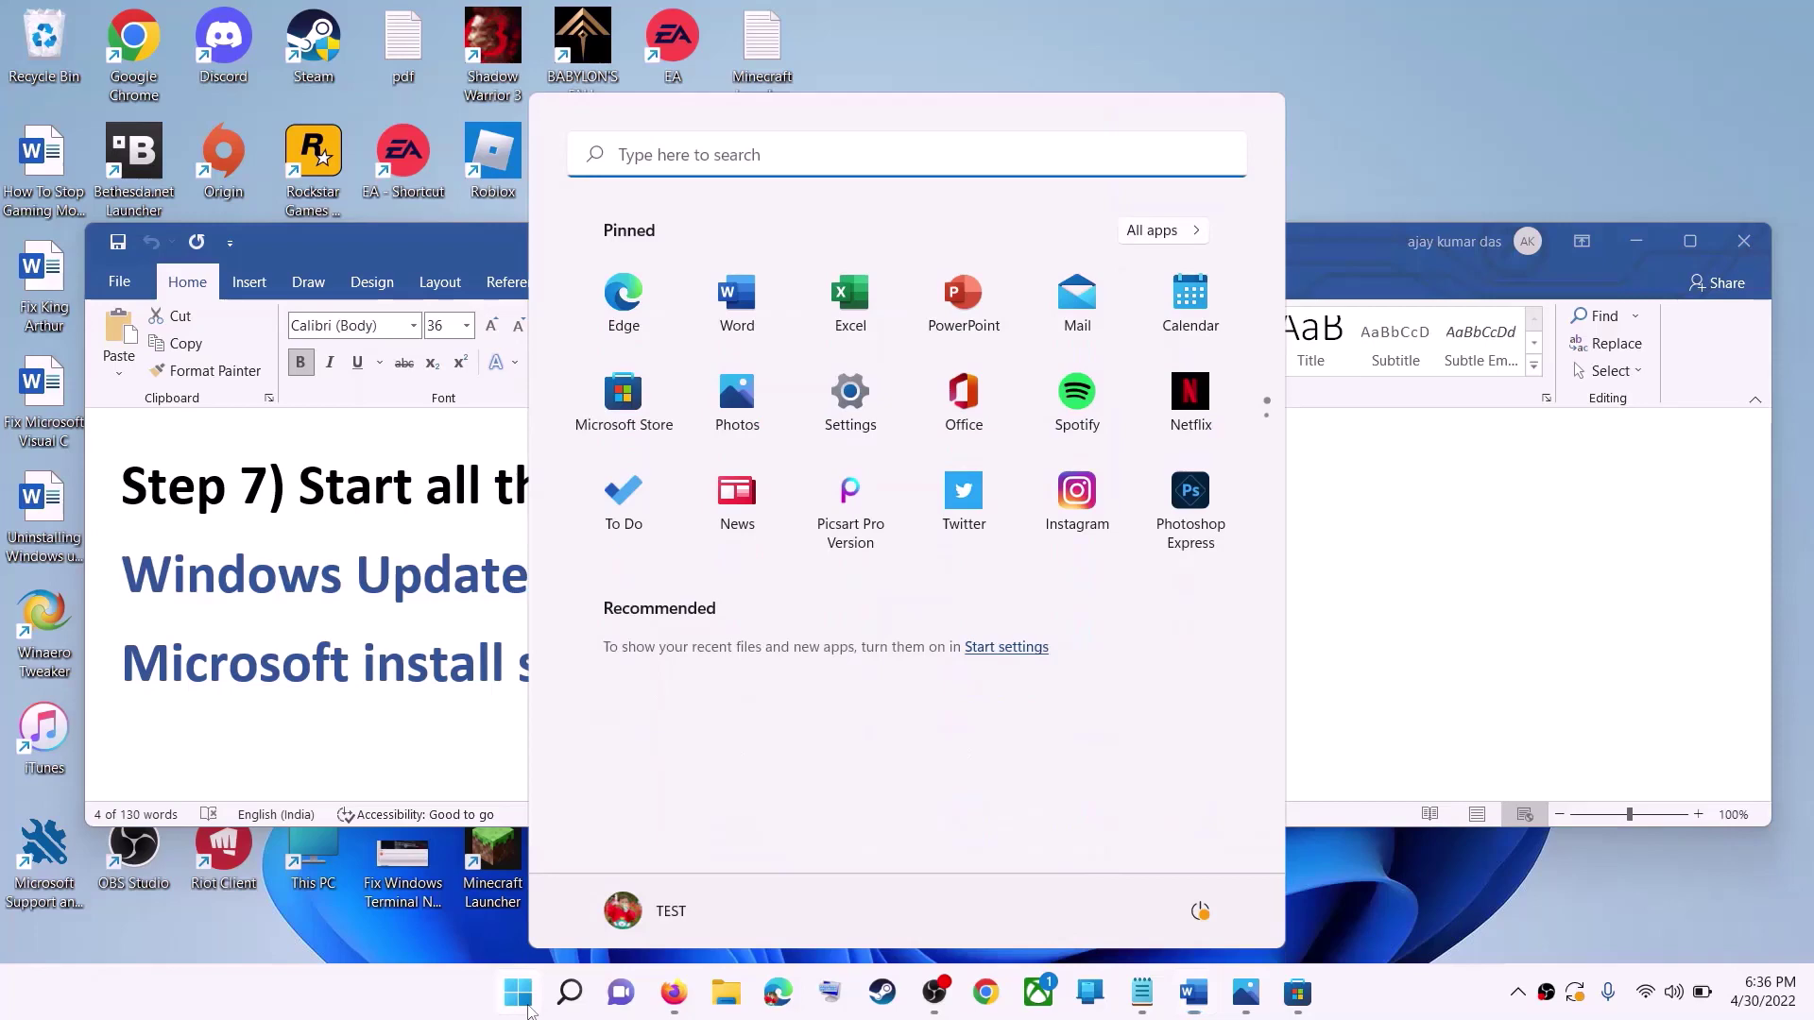
type("services")
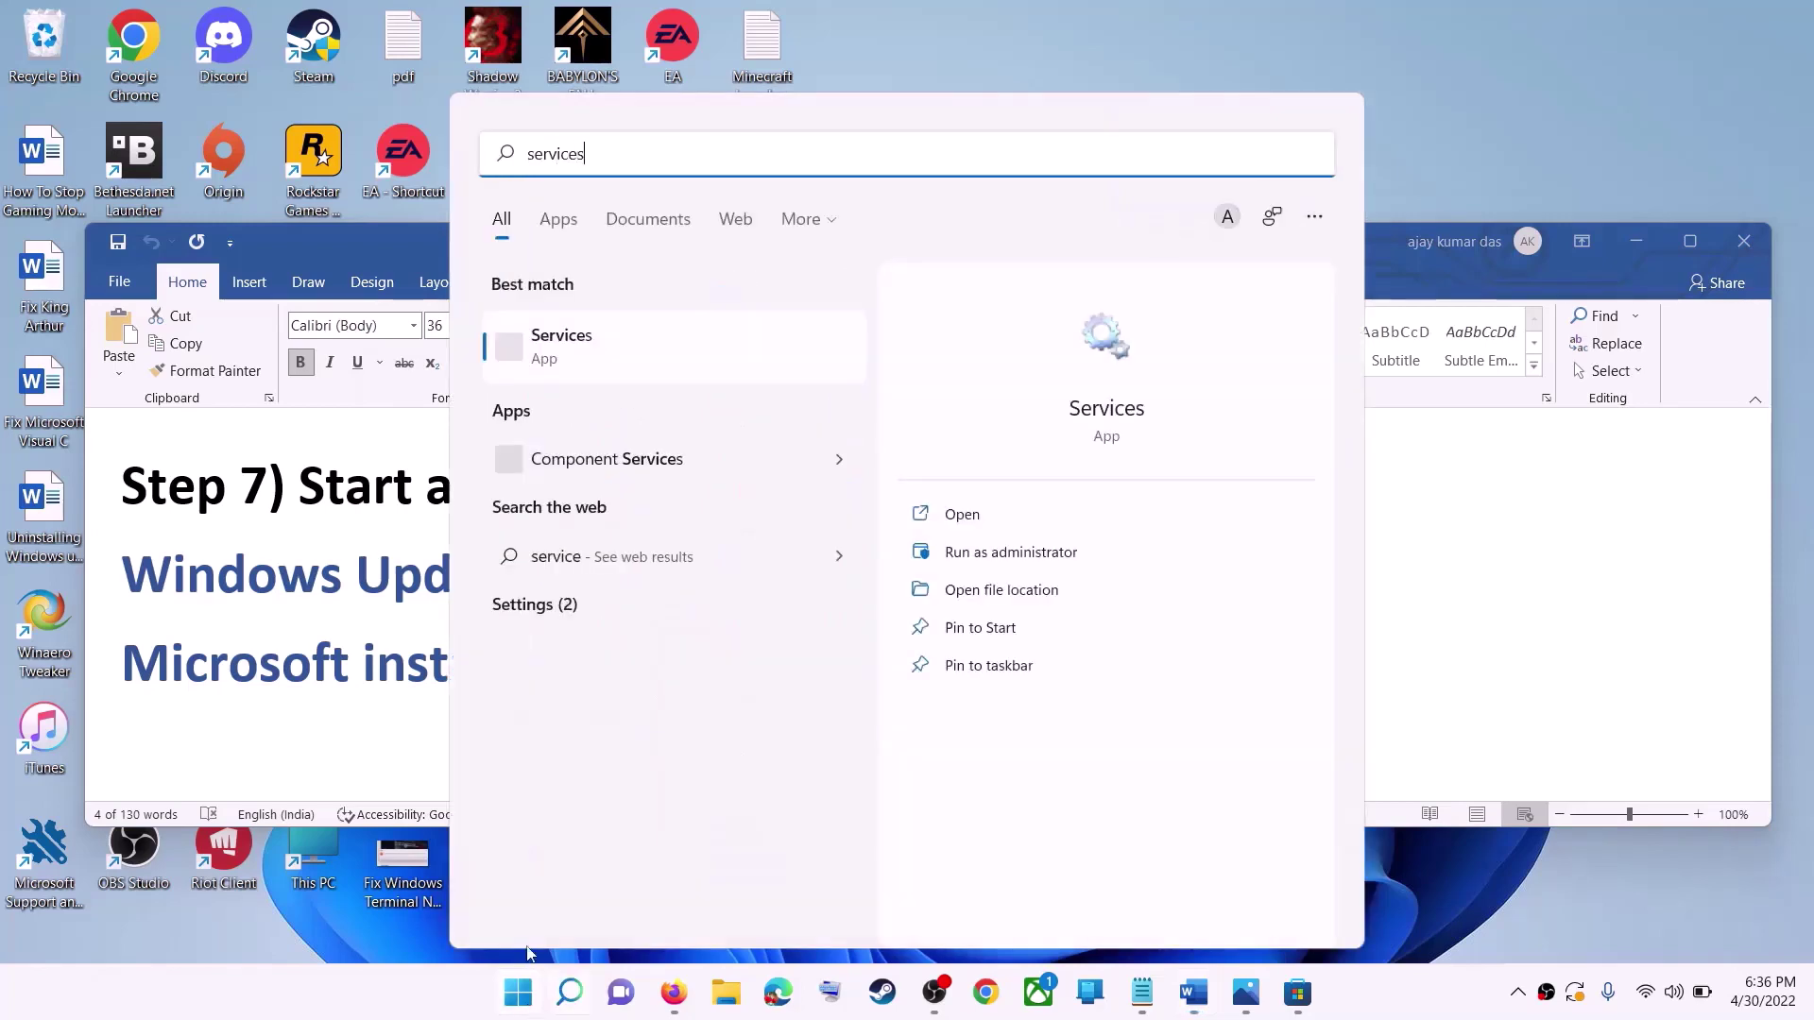
left_click(620, 352)
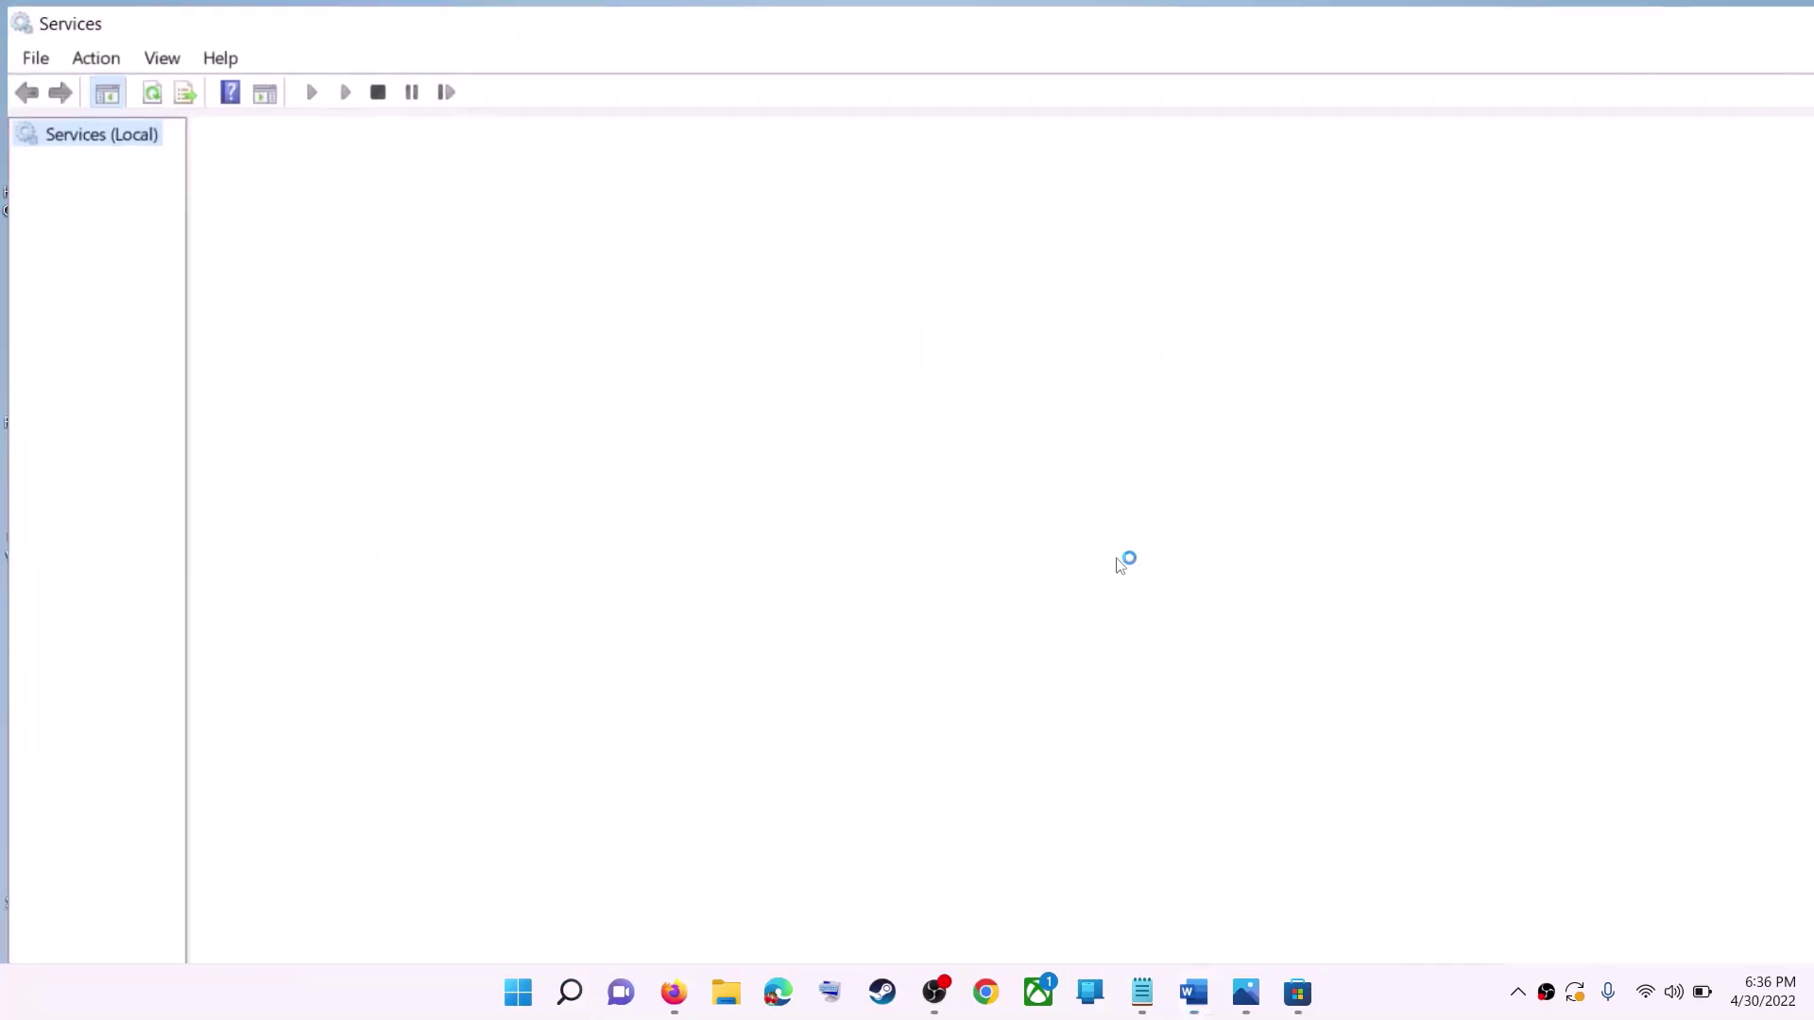
- Set the Windows Update service's startup type to Automatic and restart the service
left_click(595, 721)
key("w")
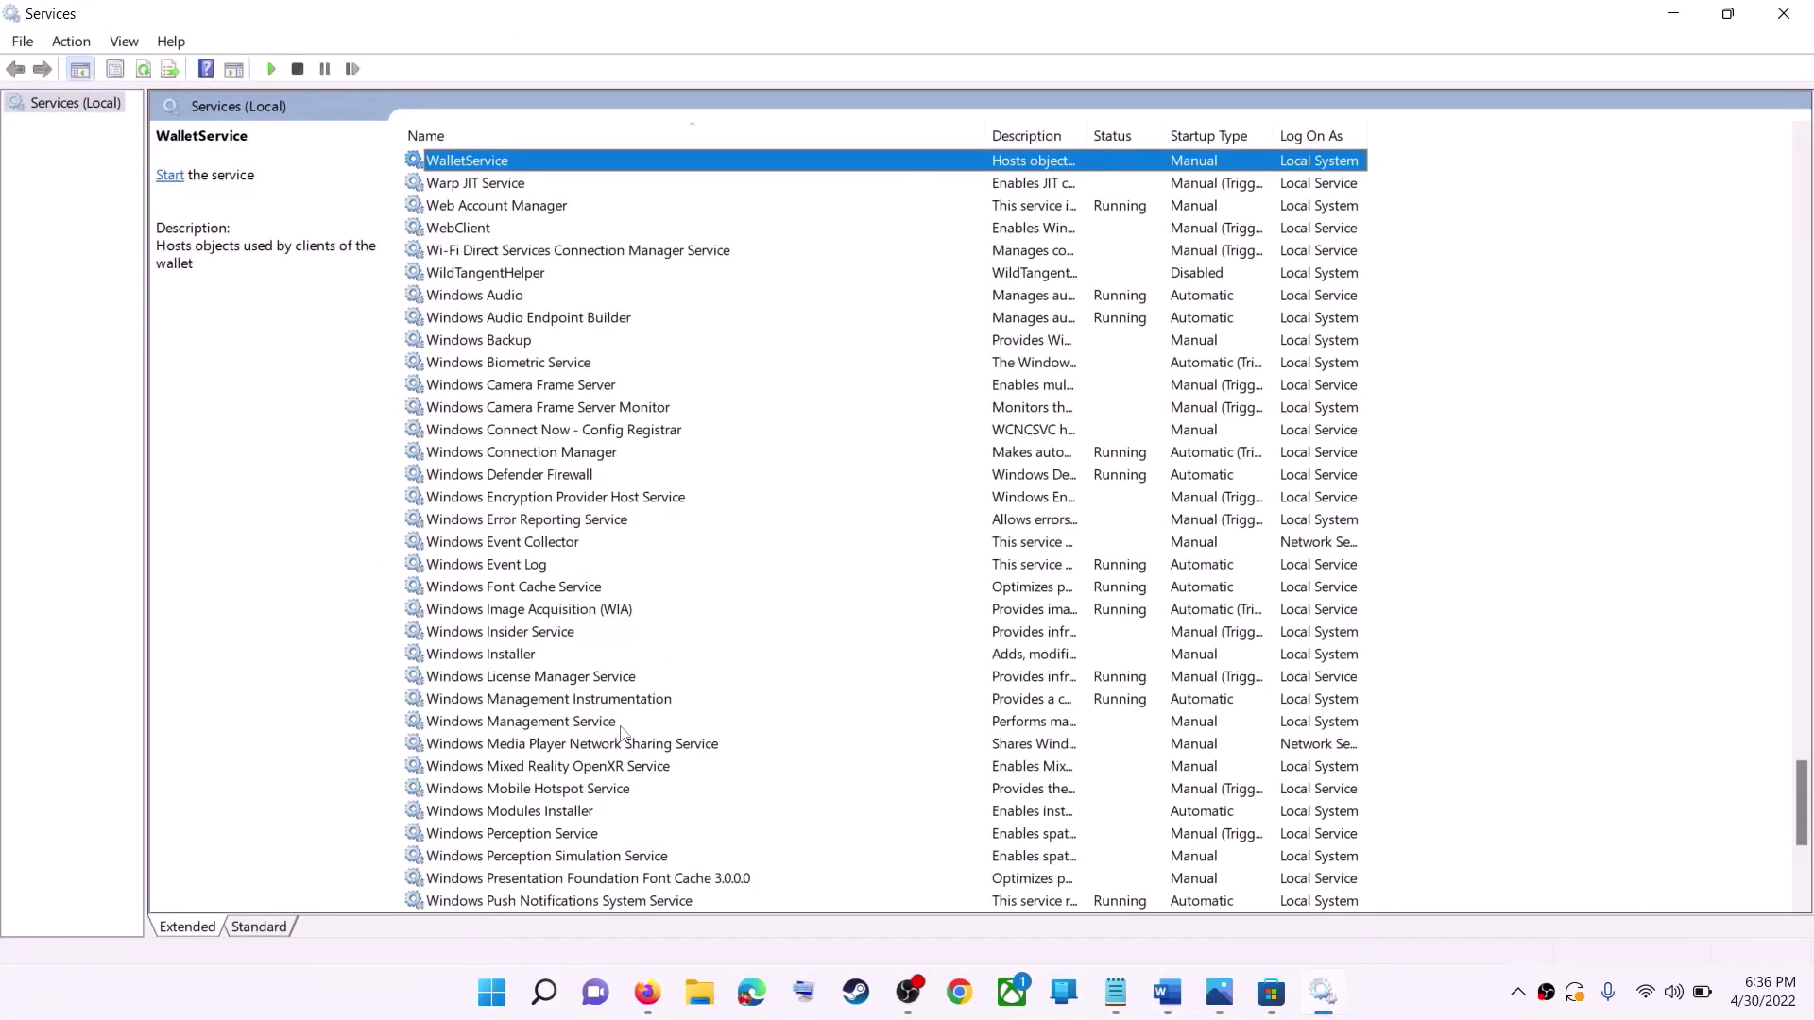
scroll(623, 812, "down", 6)
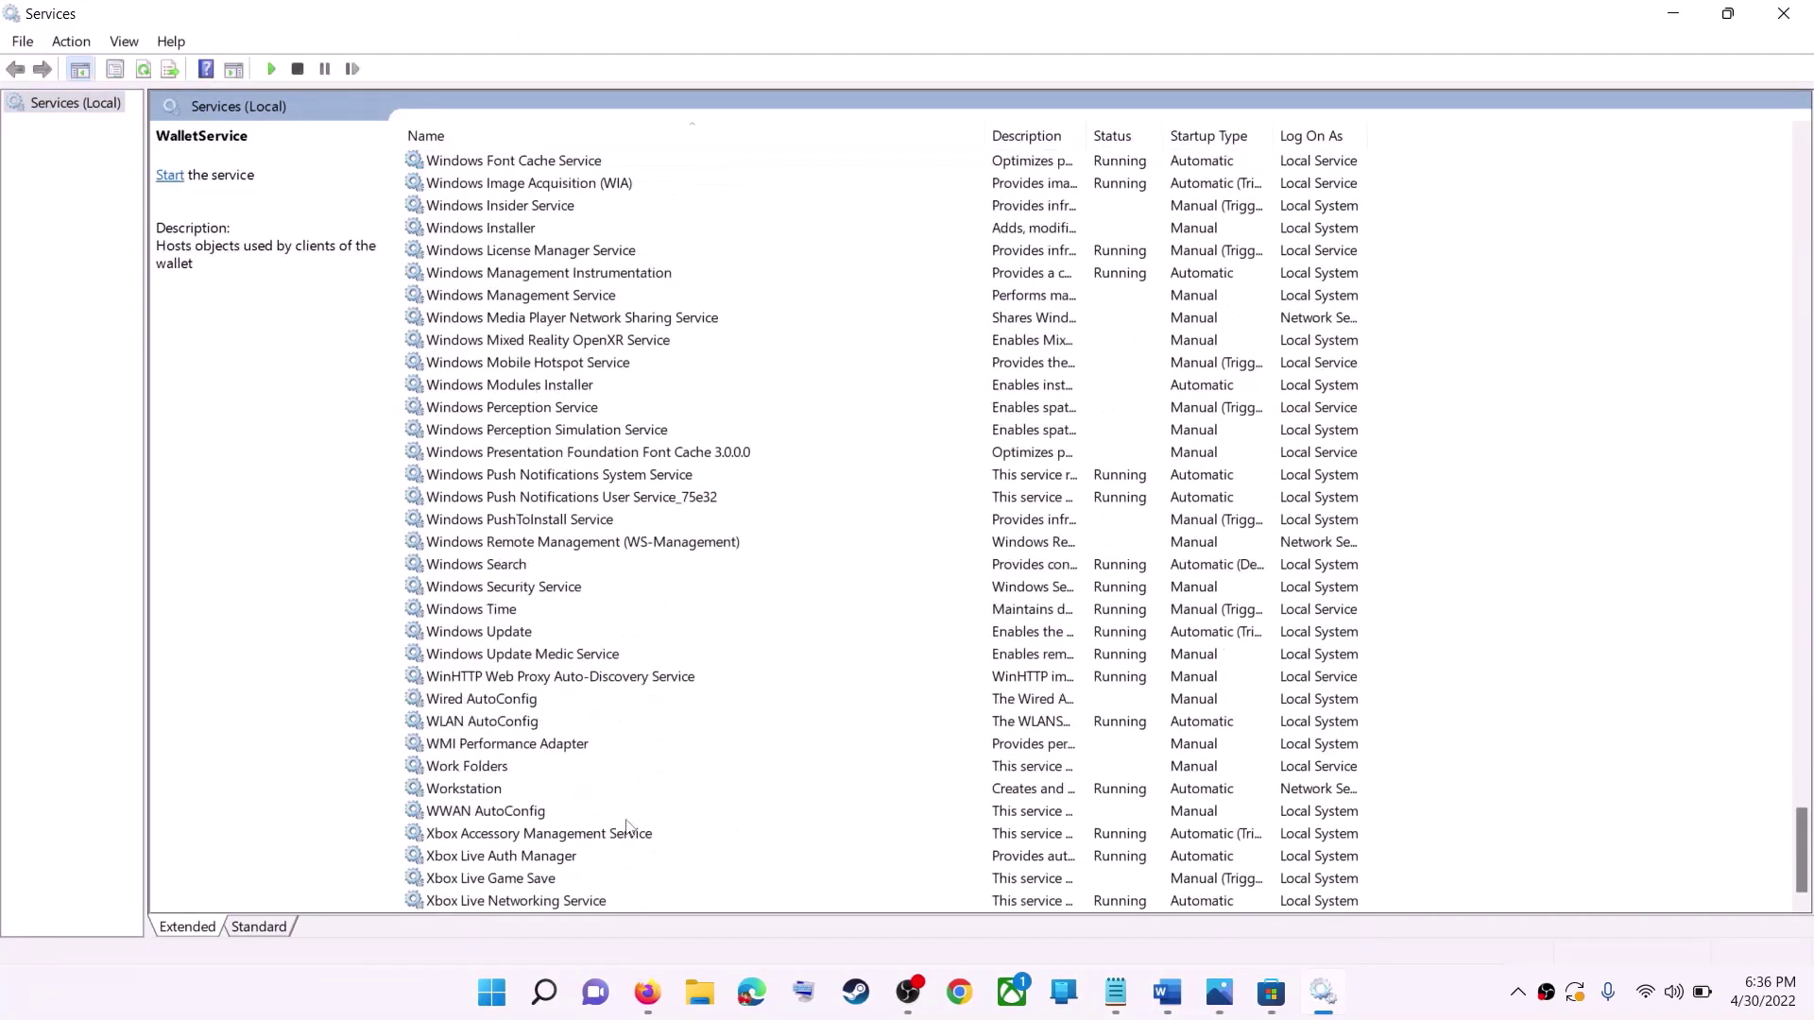
left_click(515, 634)
double_click(612, 641)
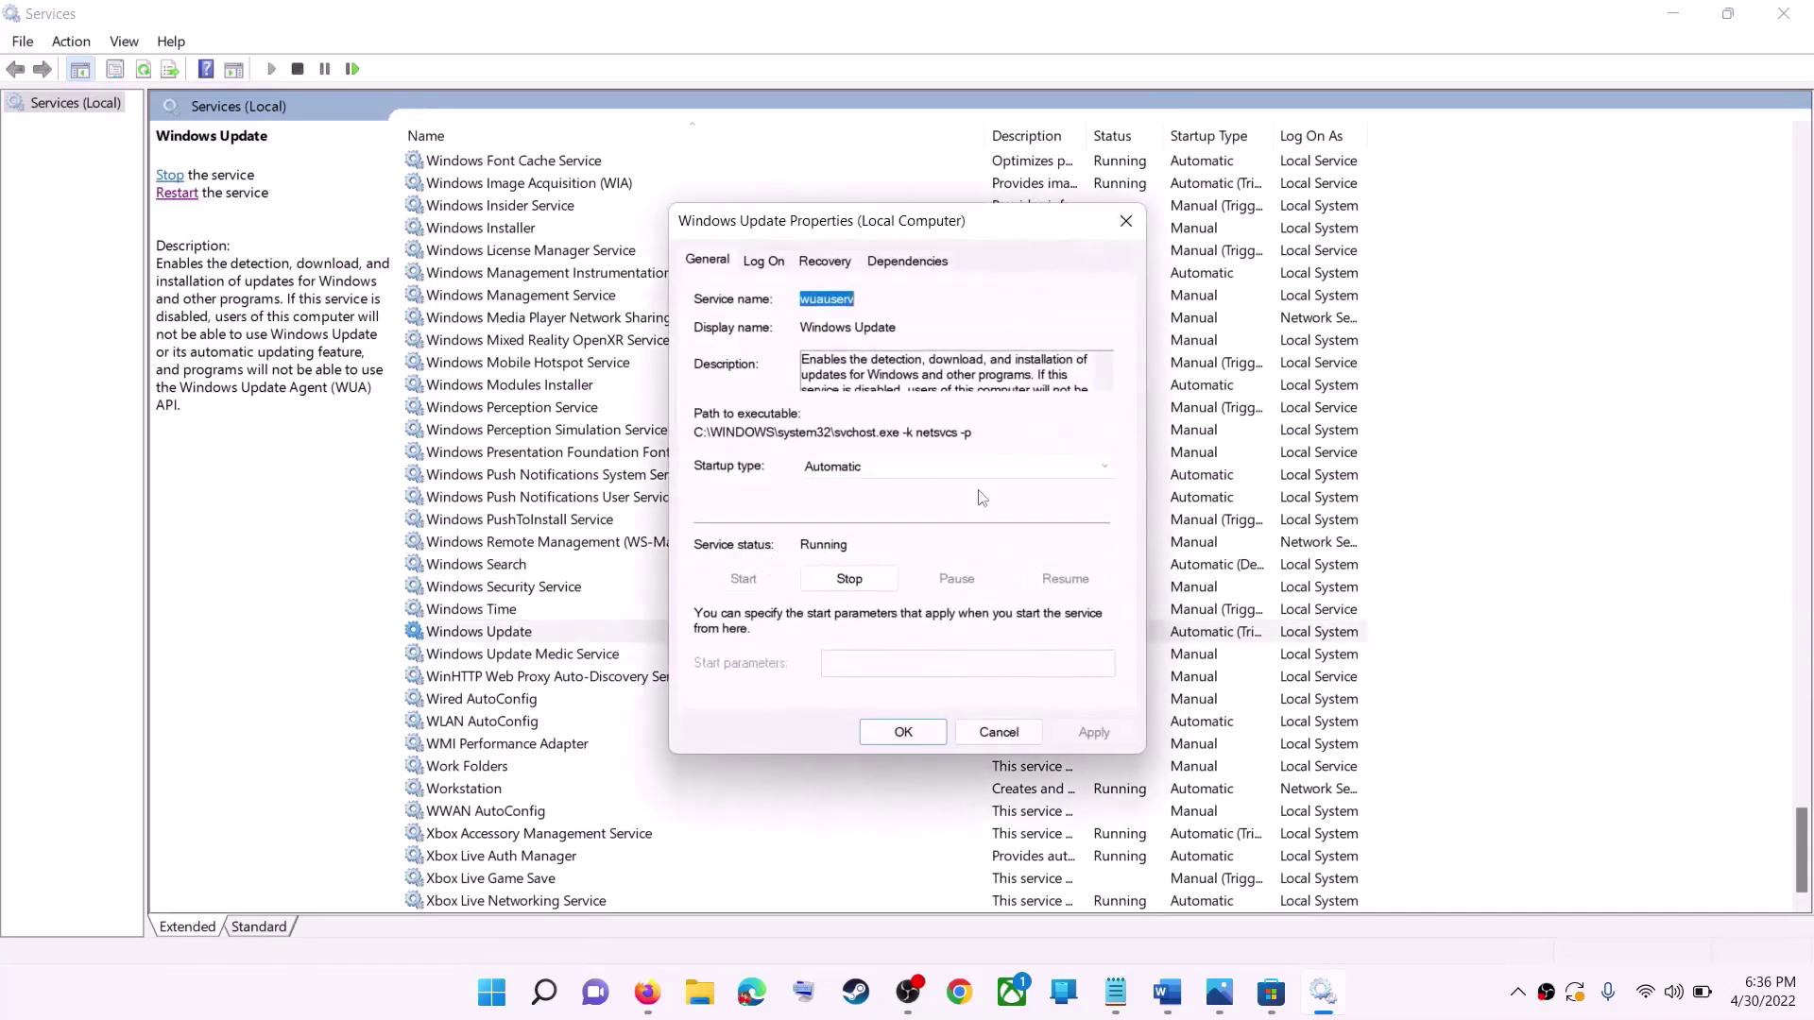
left_click(856, 473)
left_click(907, 503)
left_click(1094, 733)
left_click(901, 732)
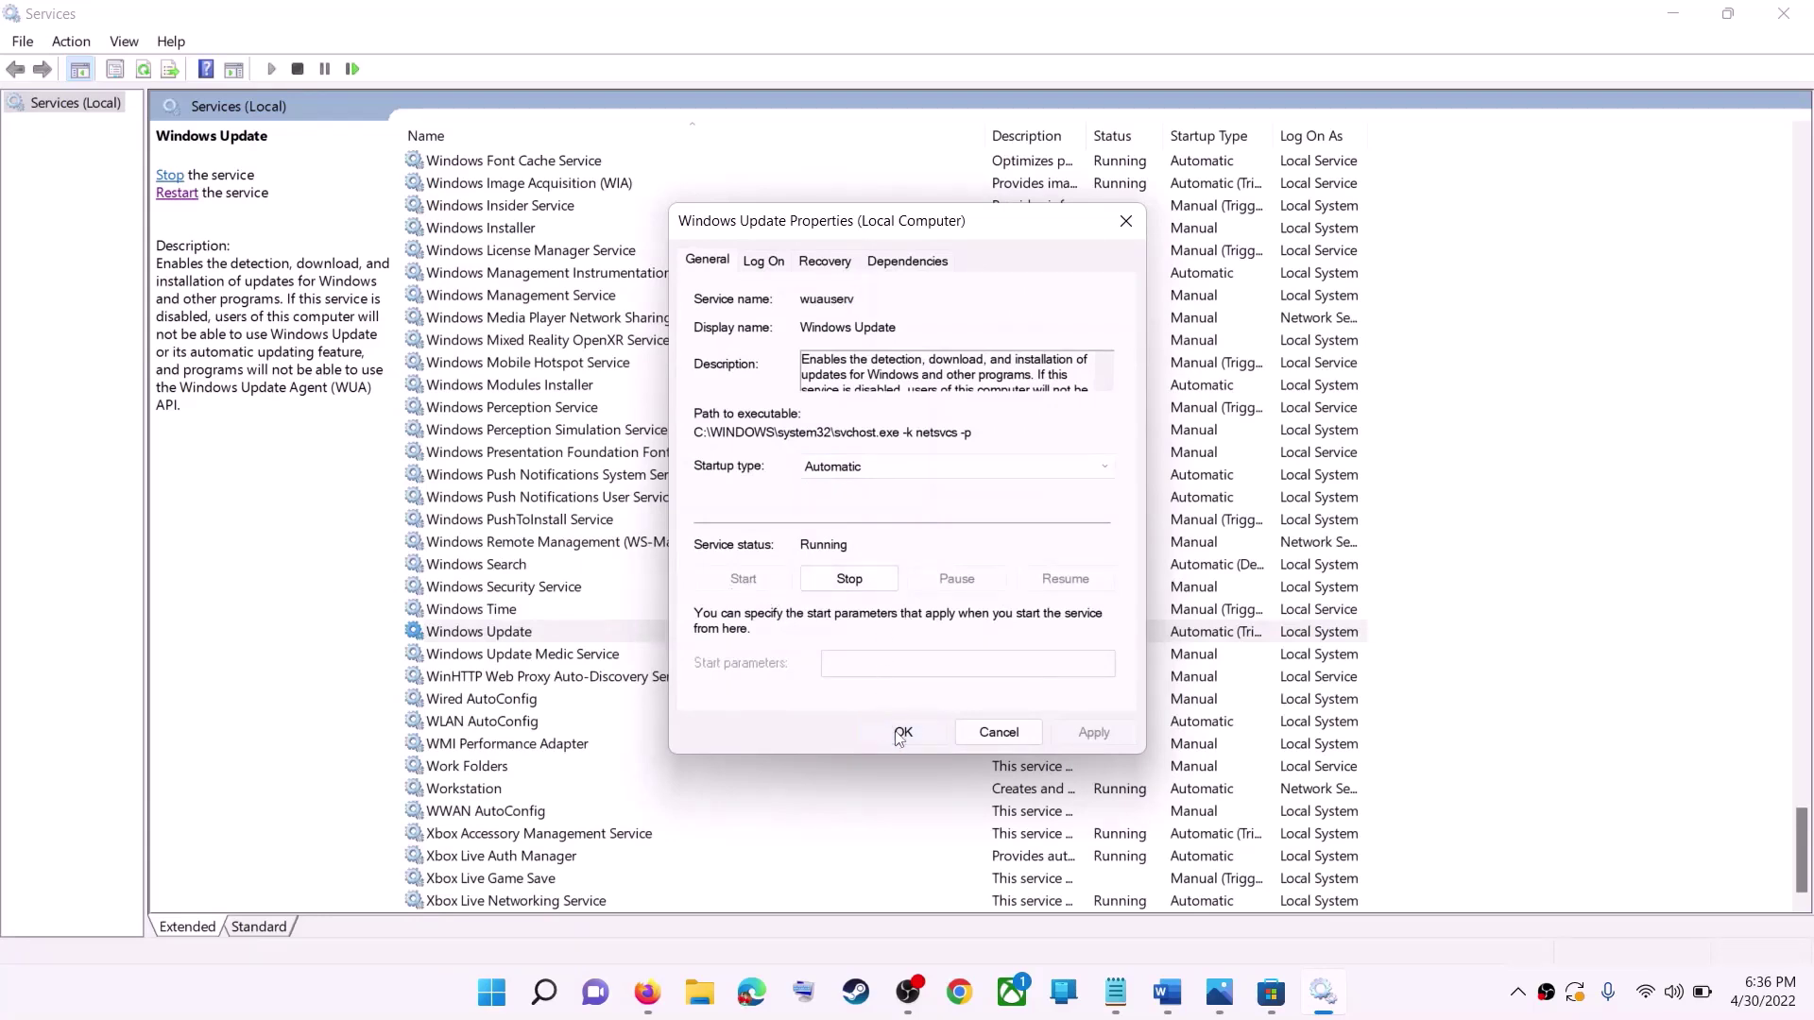
left_click(463, 635)
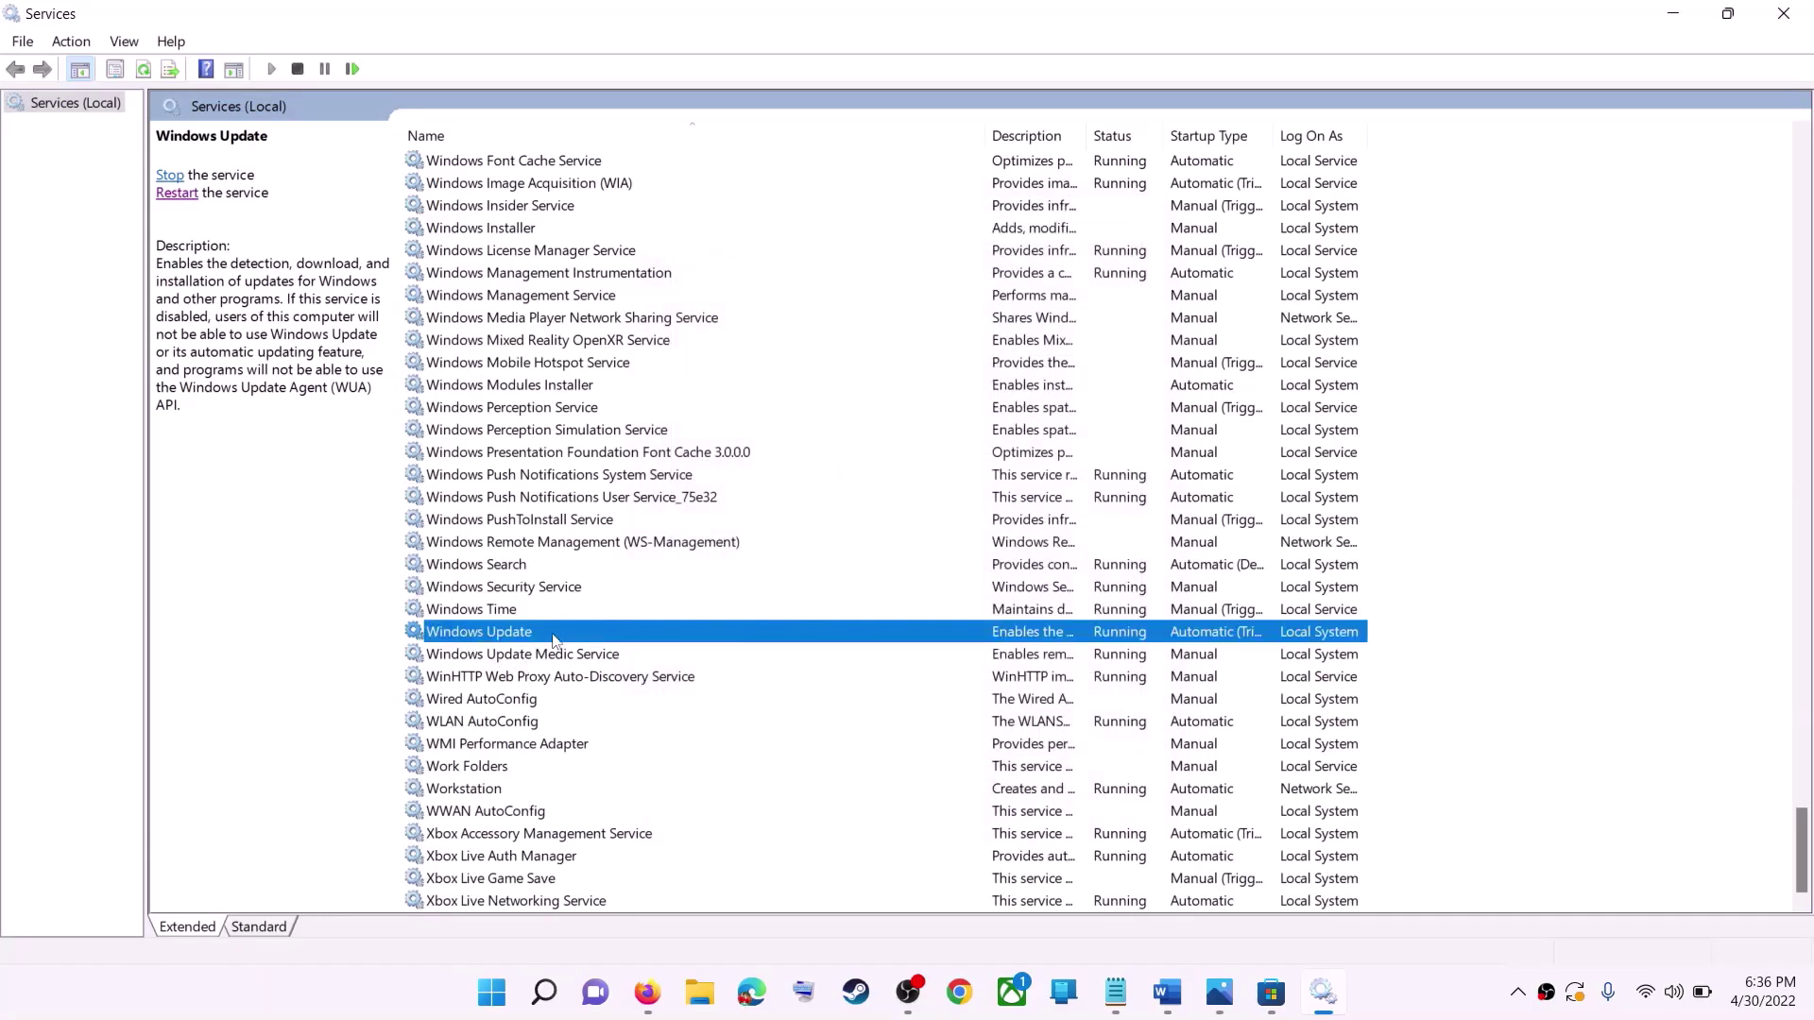
left_click(178, 193)
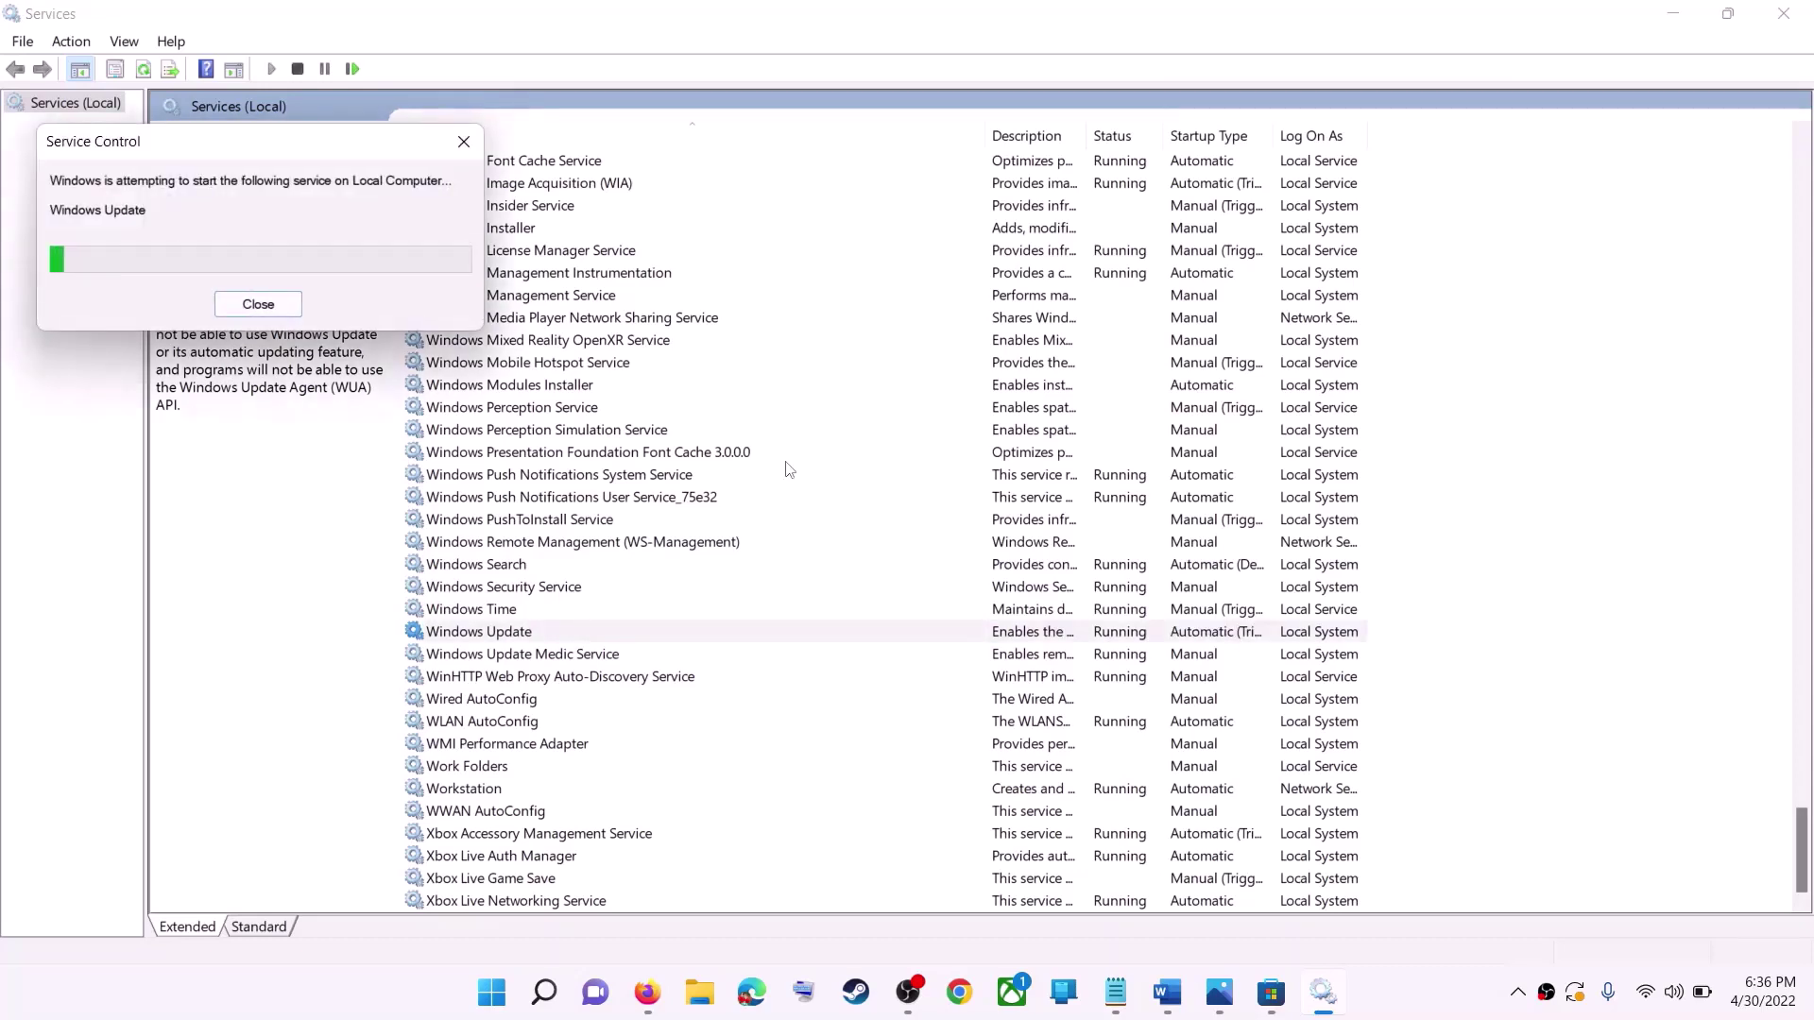
- Set the Microsoft Store Install Service's startup type to Automatic, restart the service, and close Services
left_click(581, 475)
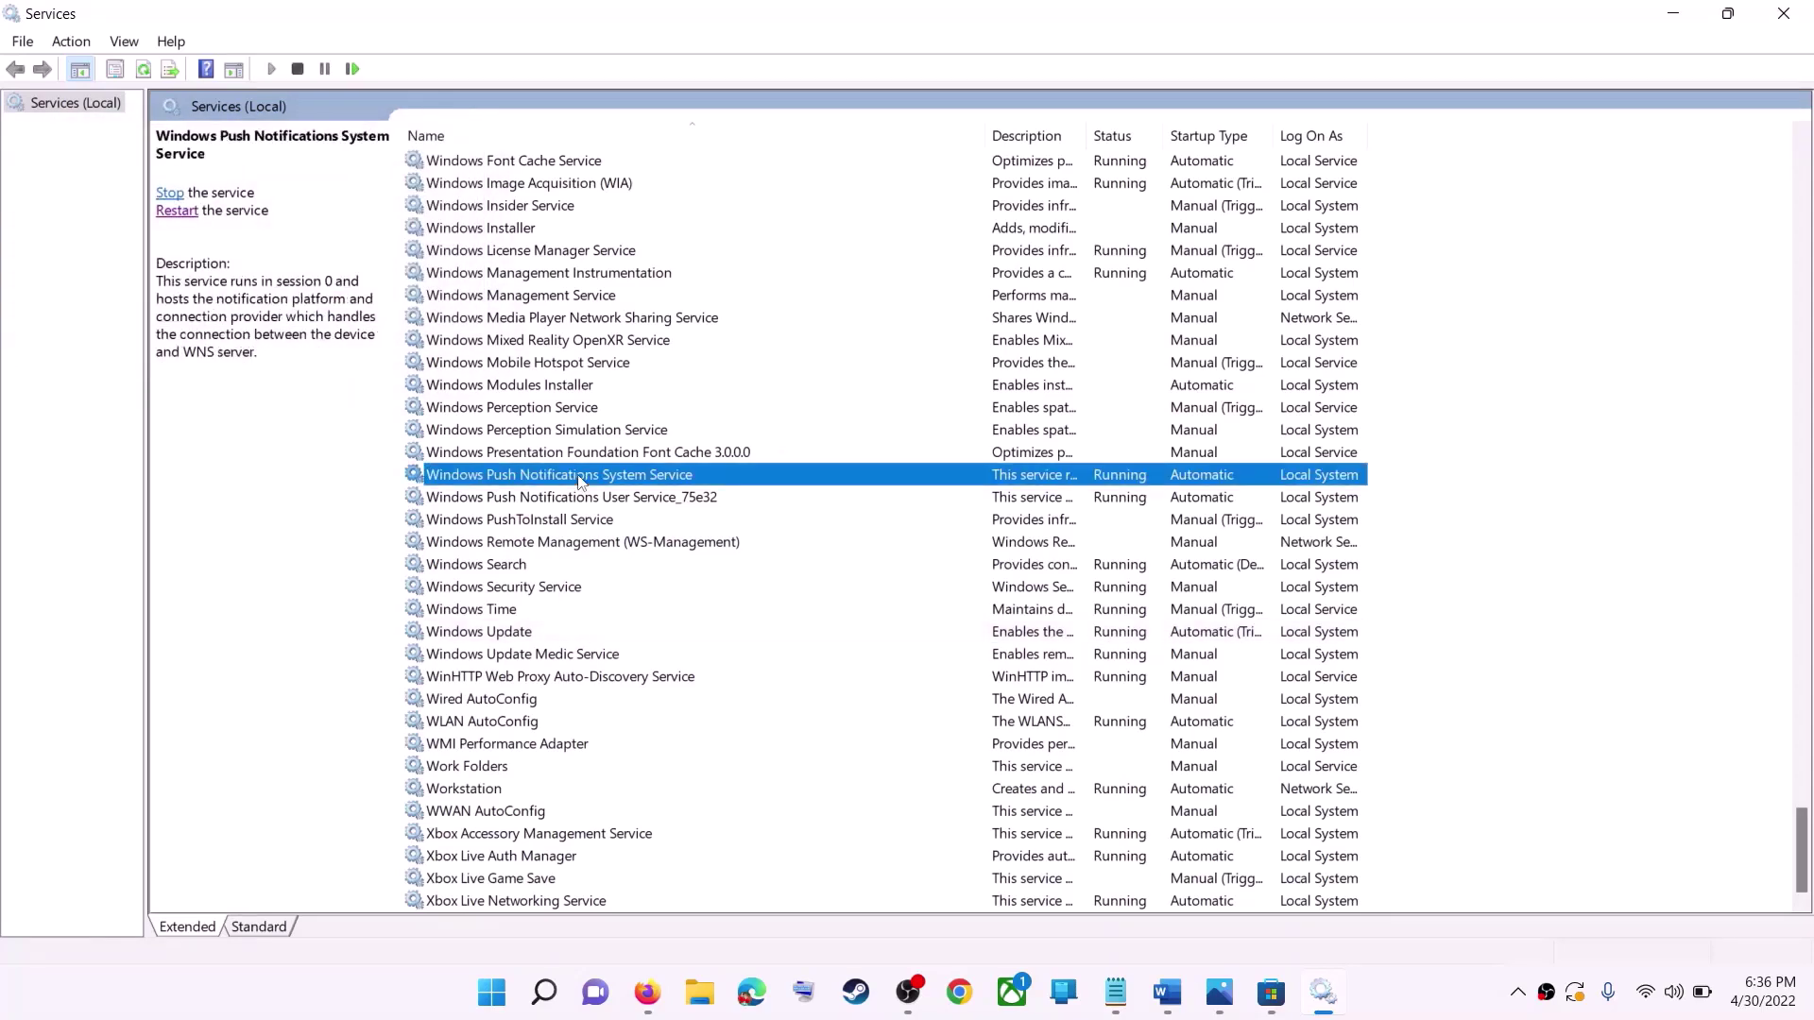
key("m")
left_click(567, 502)
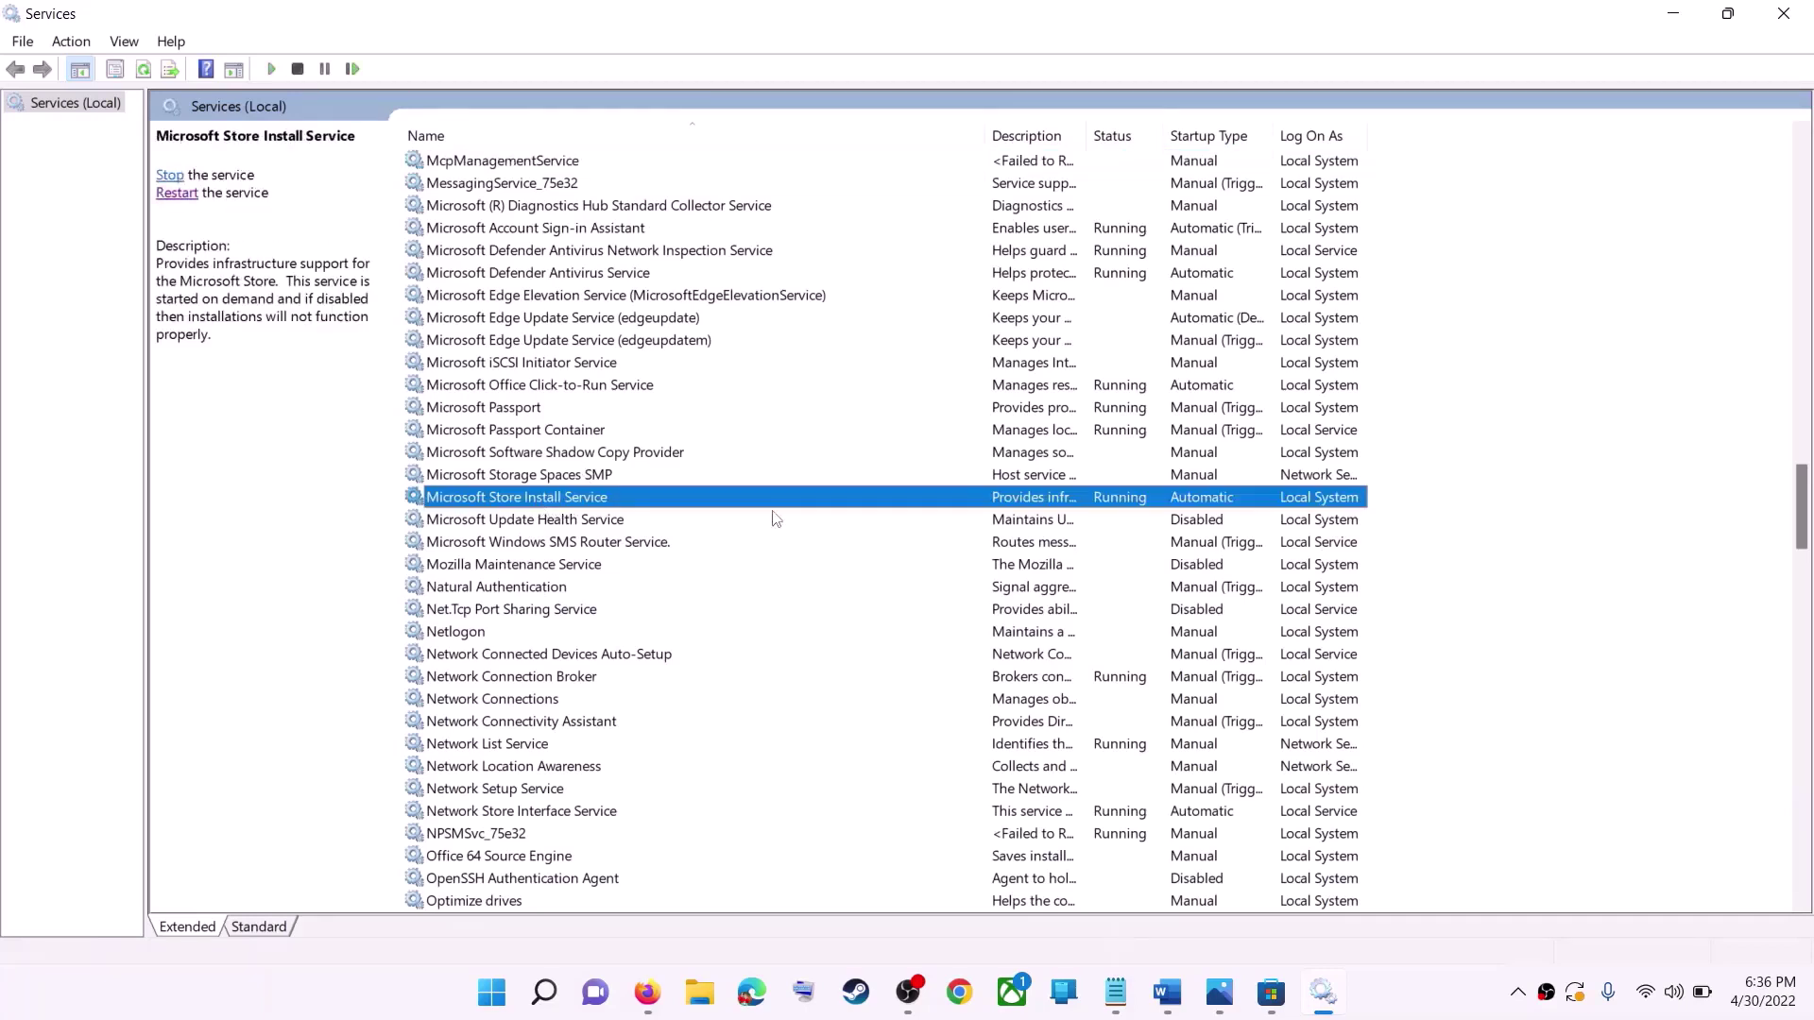
double_click(843, 501)
left_click(904, 466)
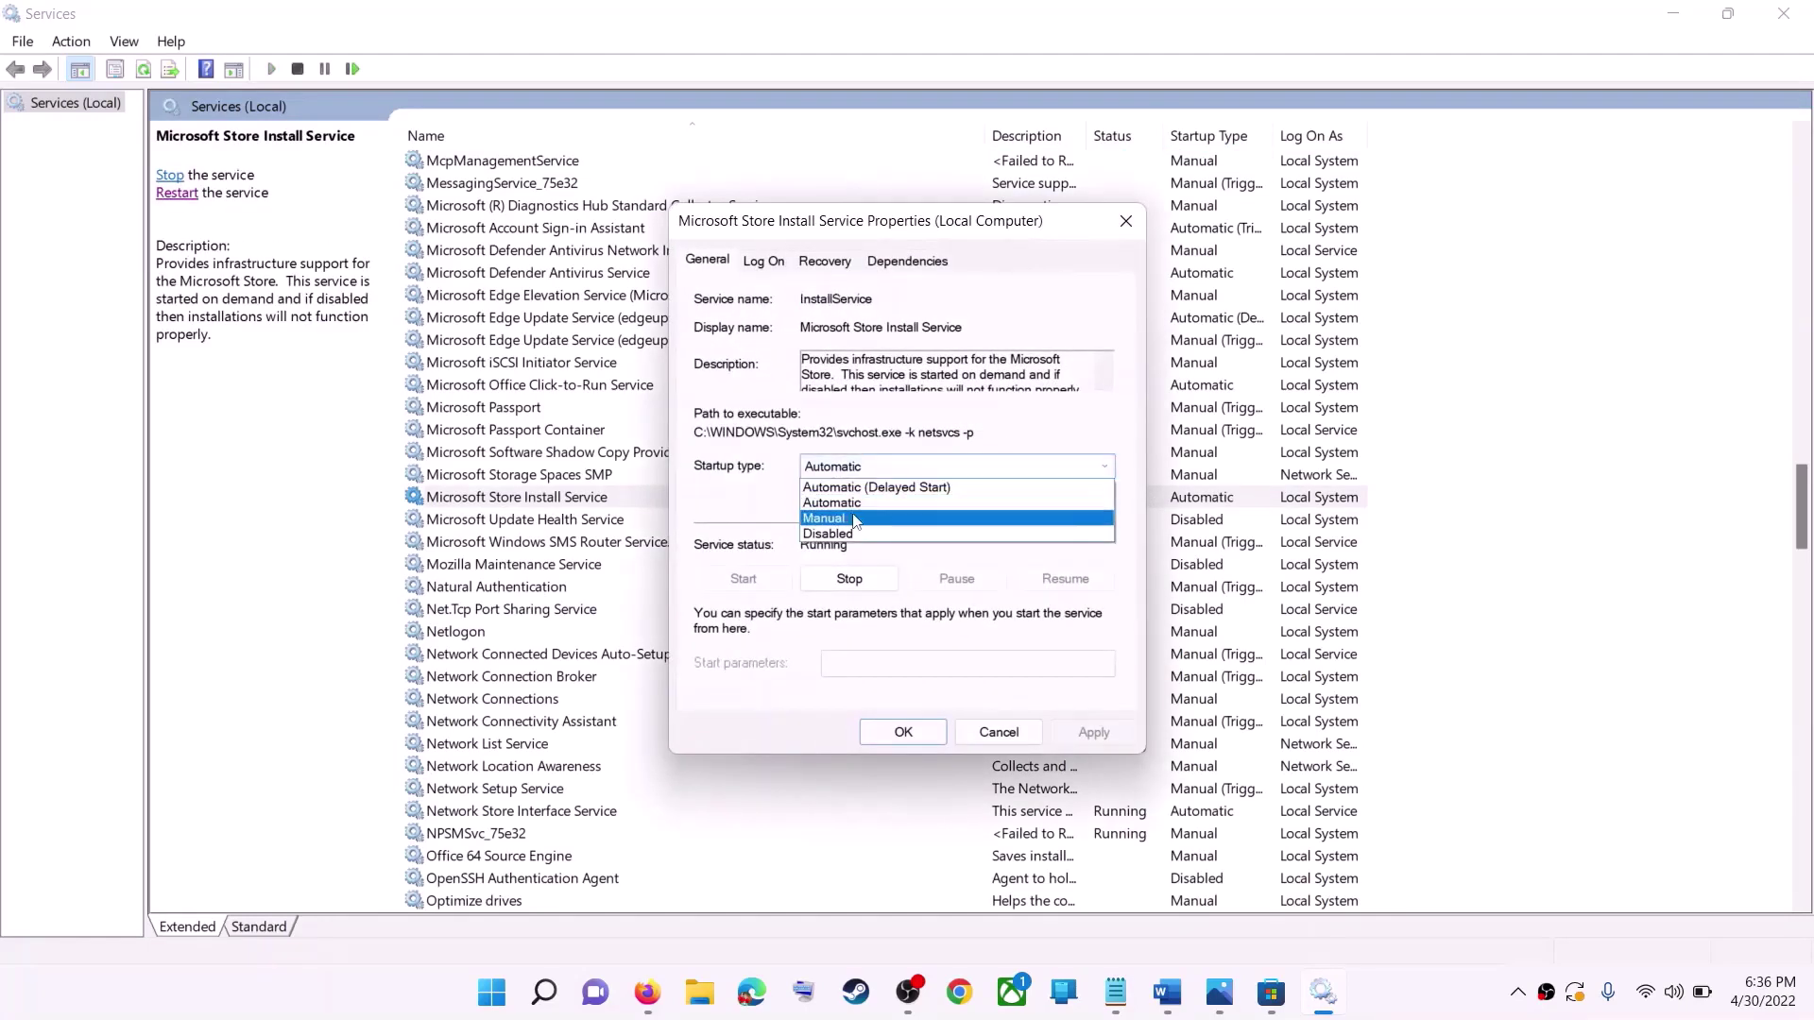
left_click(842, 507)
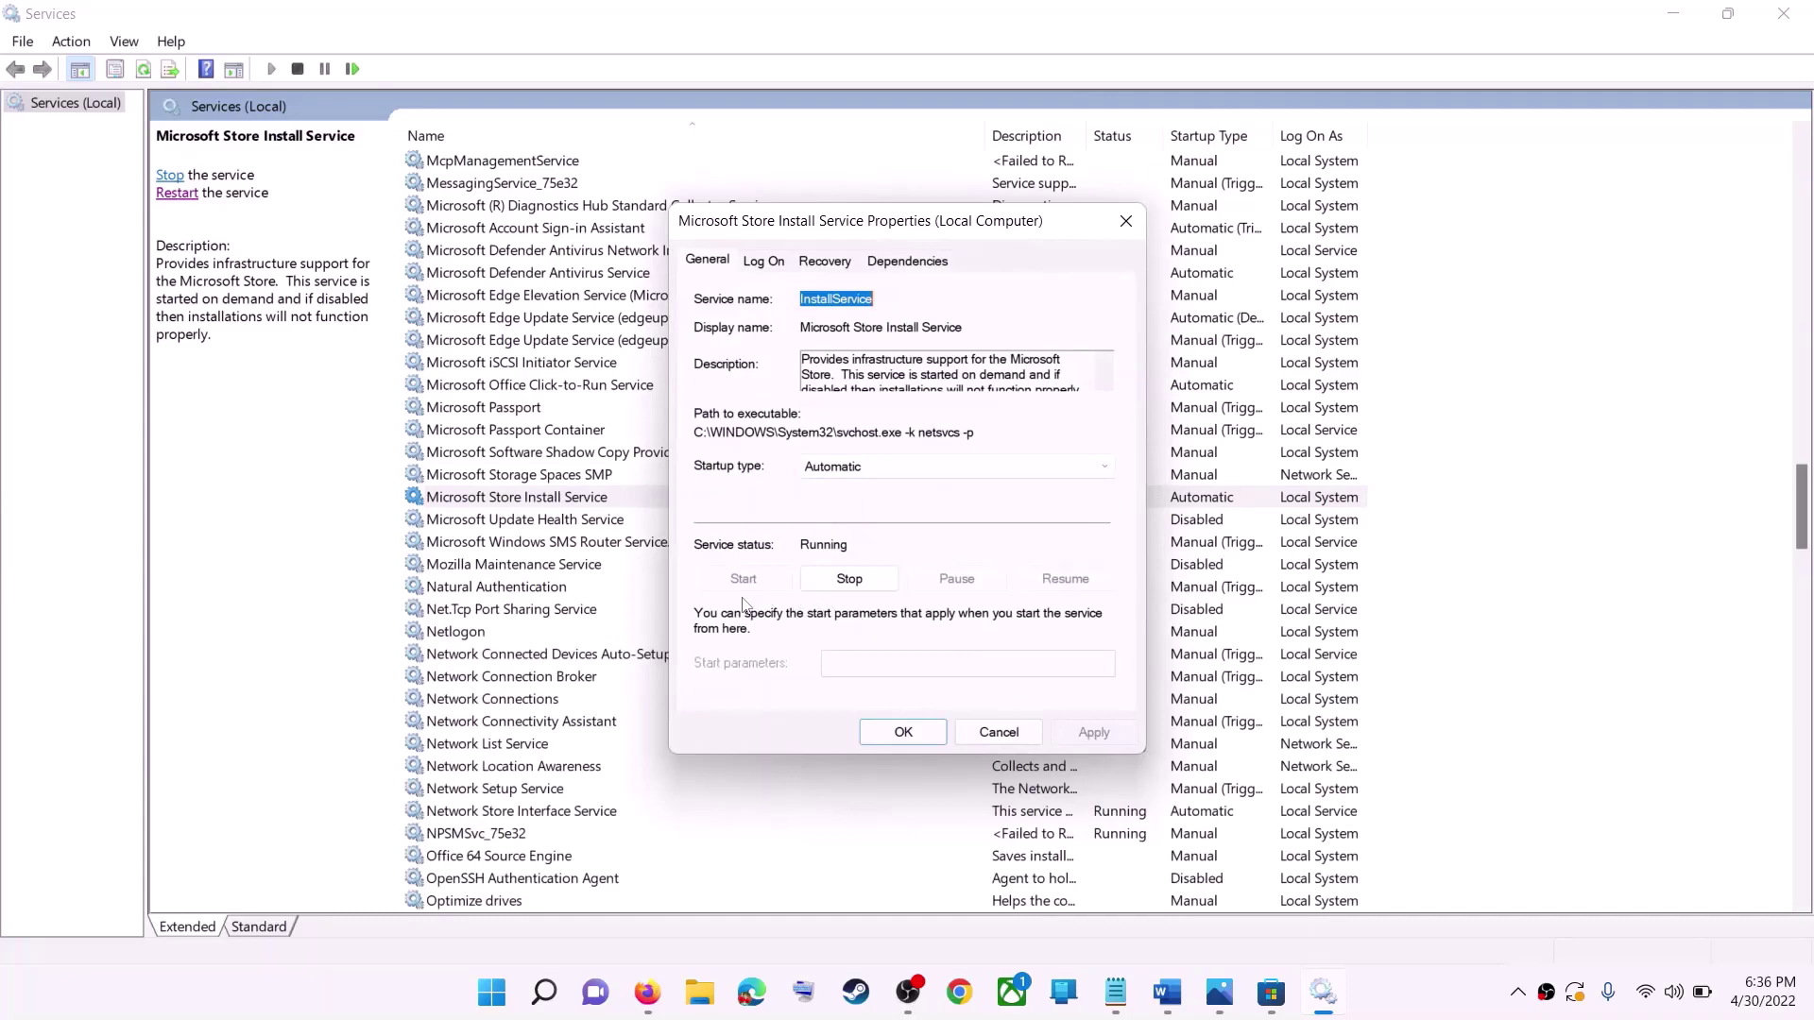
left_click(901, 732)
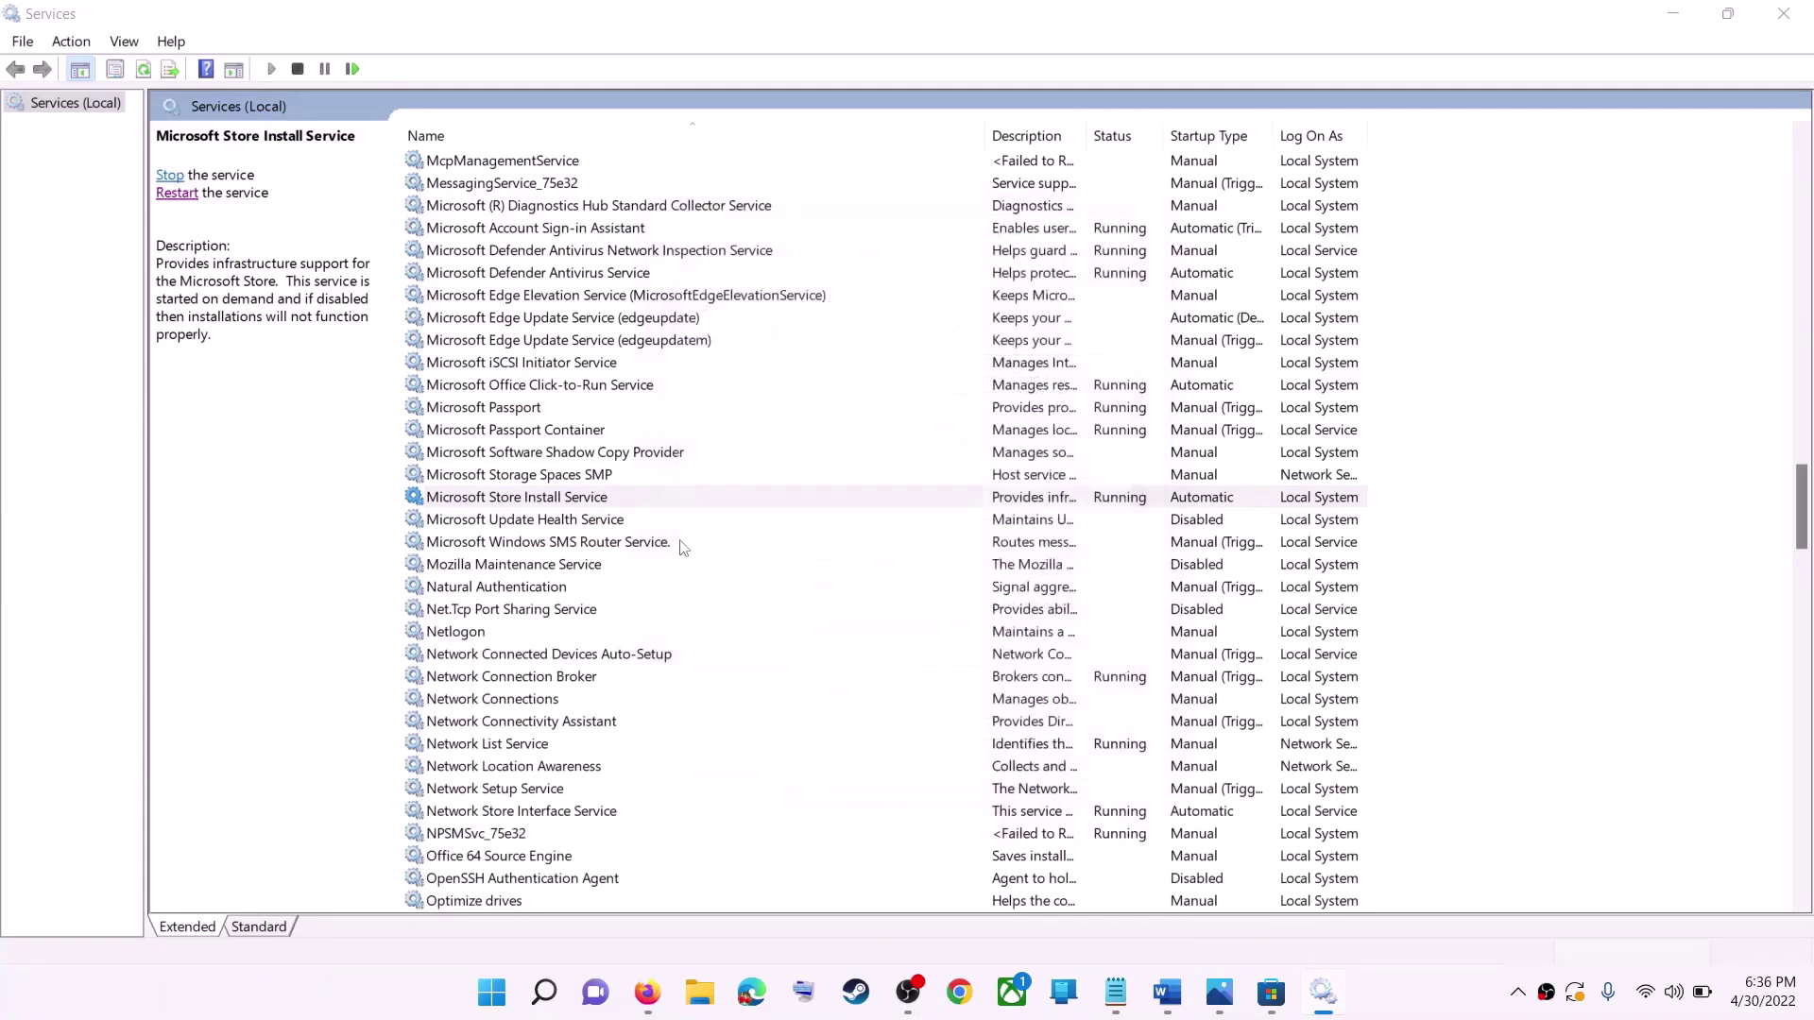
left_click(170, 197)
left_click(1783, 13)
- Go to Step 8 in the Word document and highlight "Update Windows"
scroll(513, 625, "down", 1)
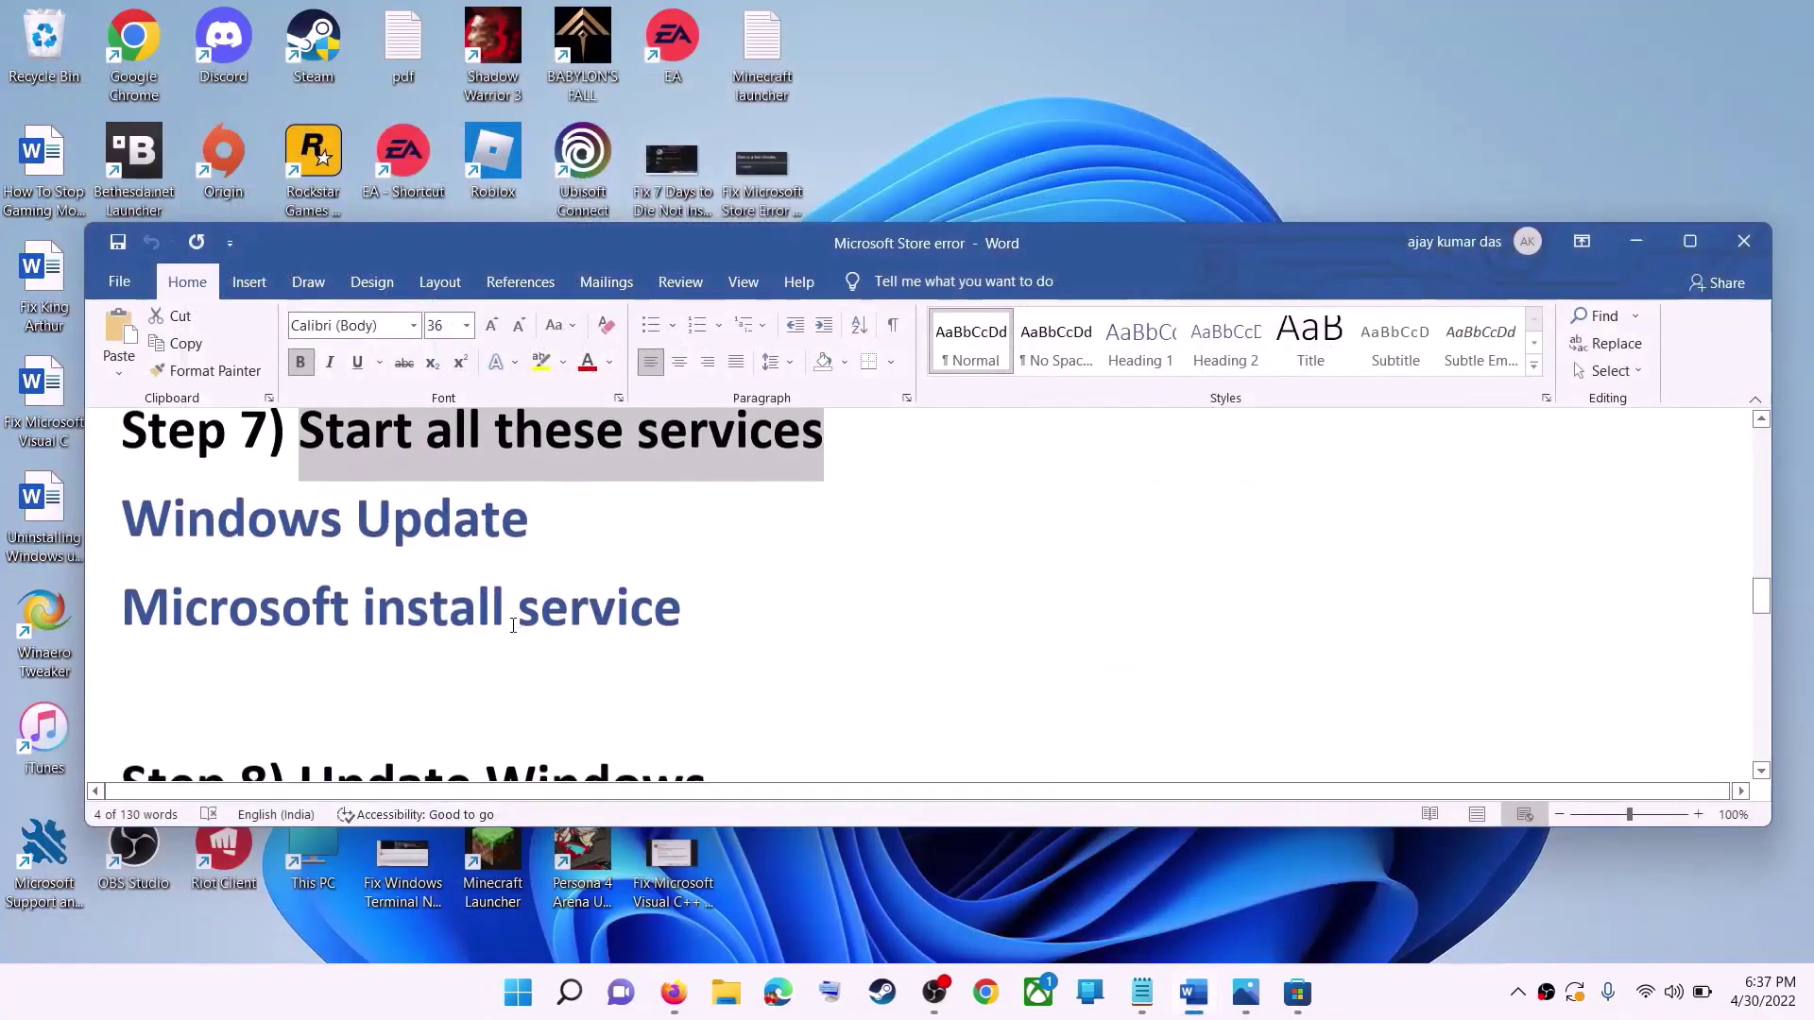
scroll(514, 623, "down", 4)
scroll(514, 624, "up", 1)
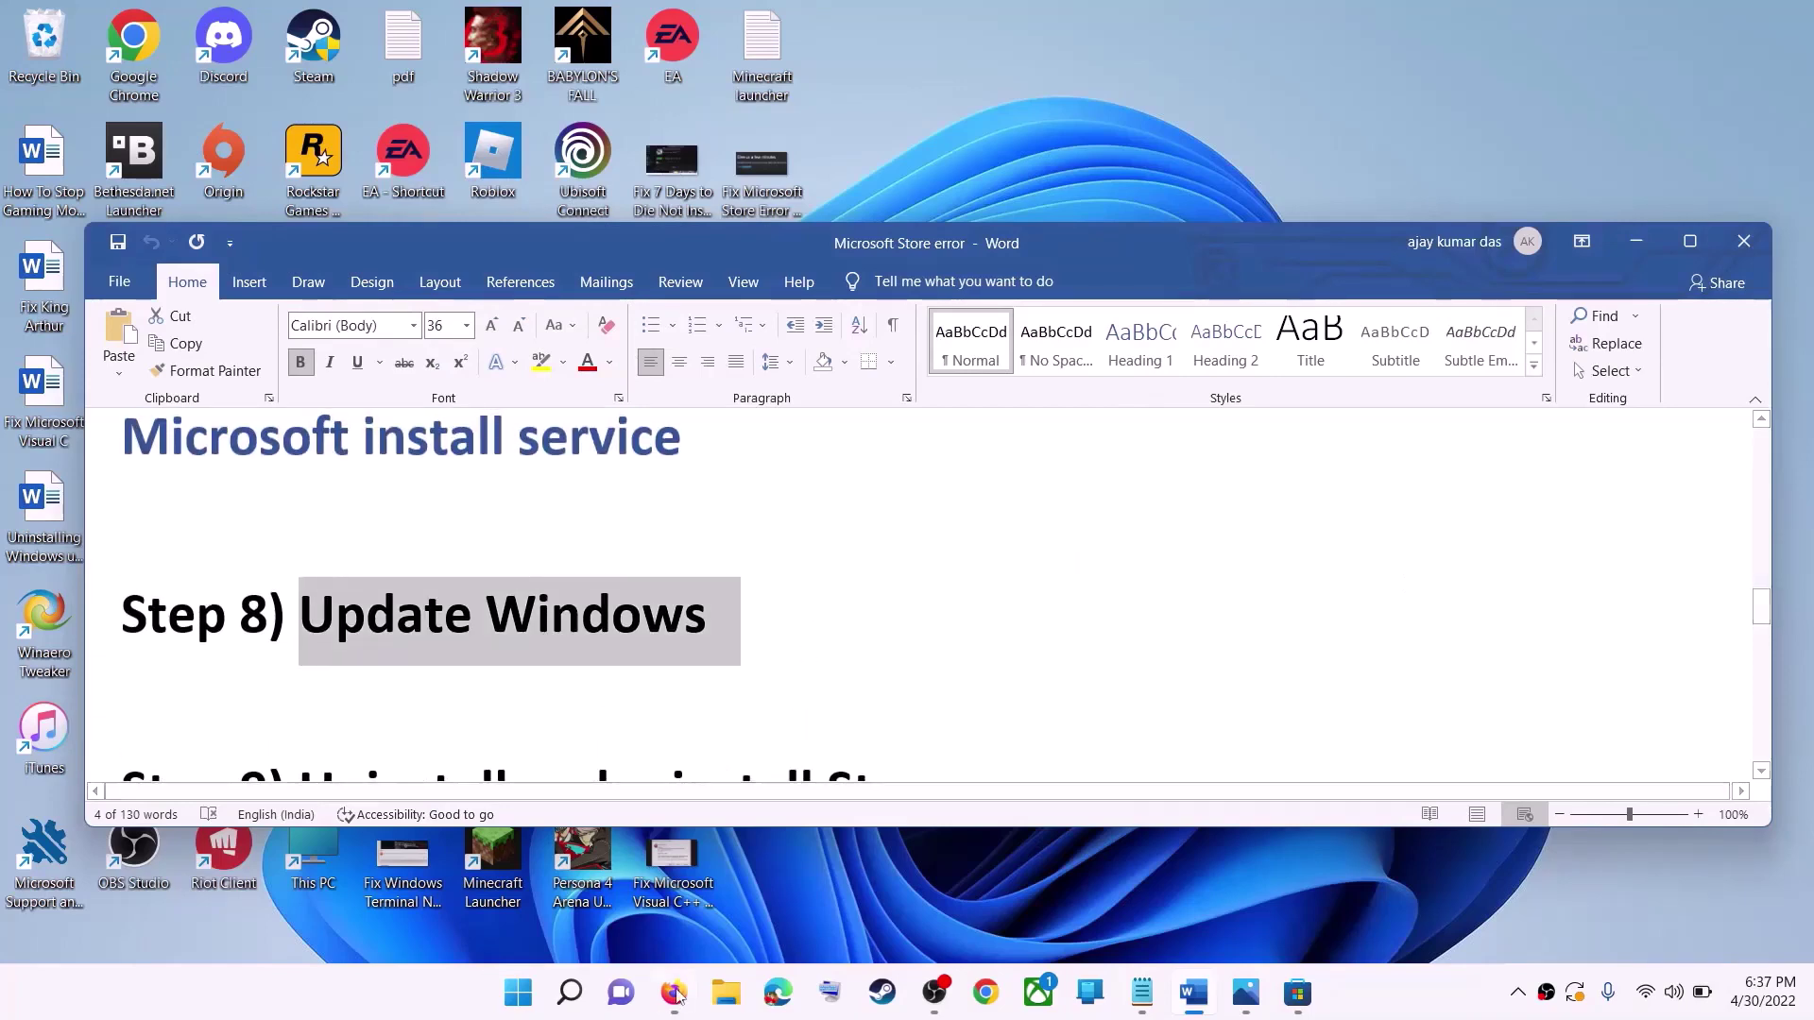
- Open the Windows Update page in Settings to check for updates, and minimize Settings
left_click(518, 991)
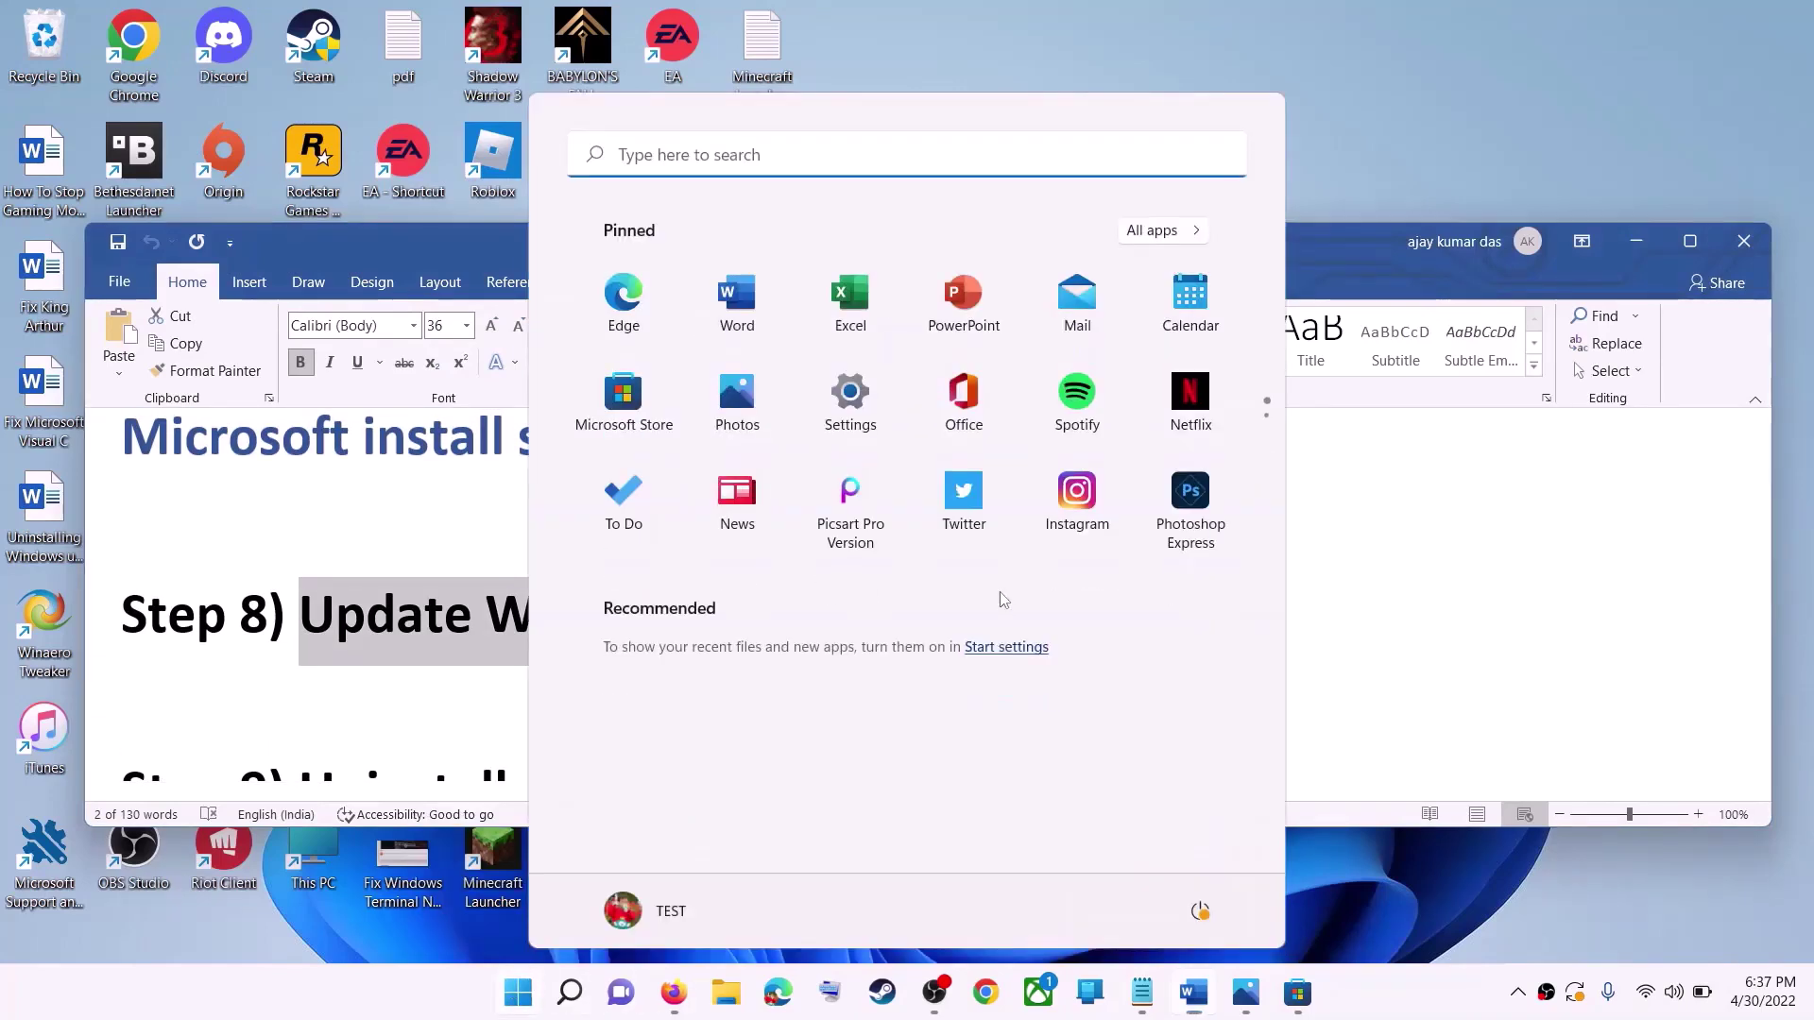
left_click(848, 413)
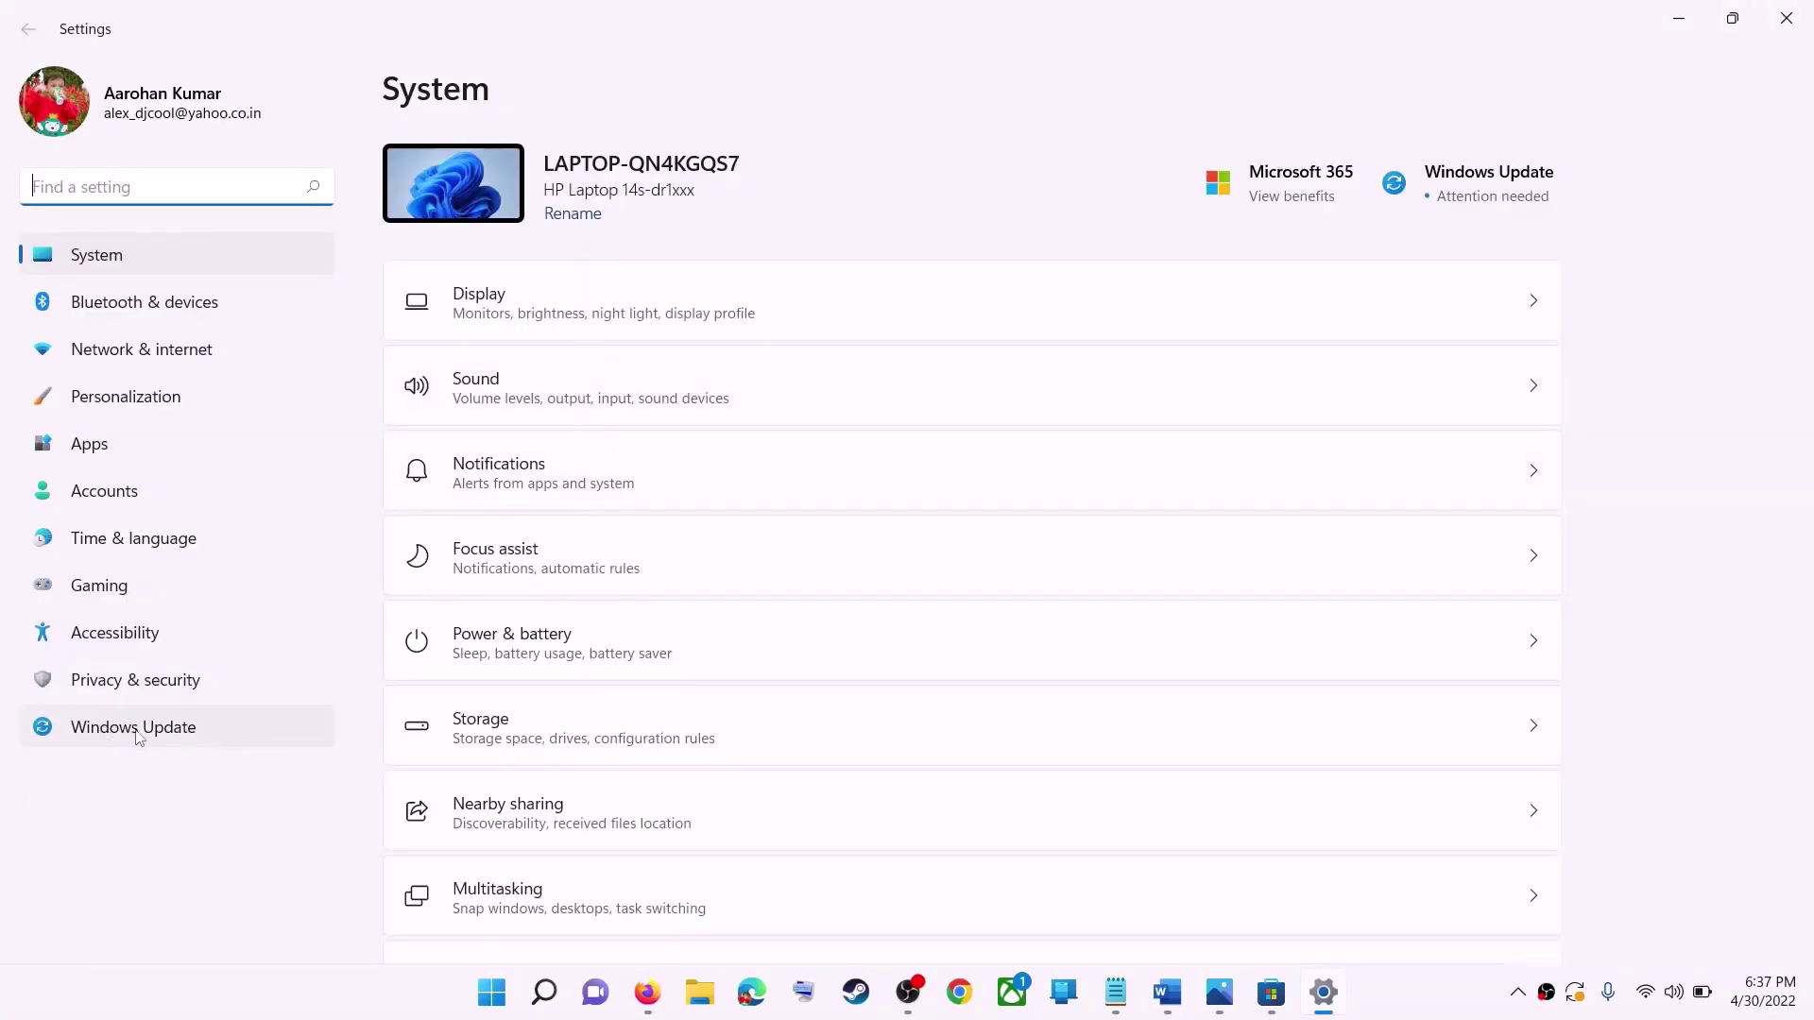
left_click(142, 733)
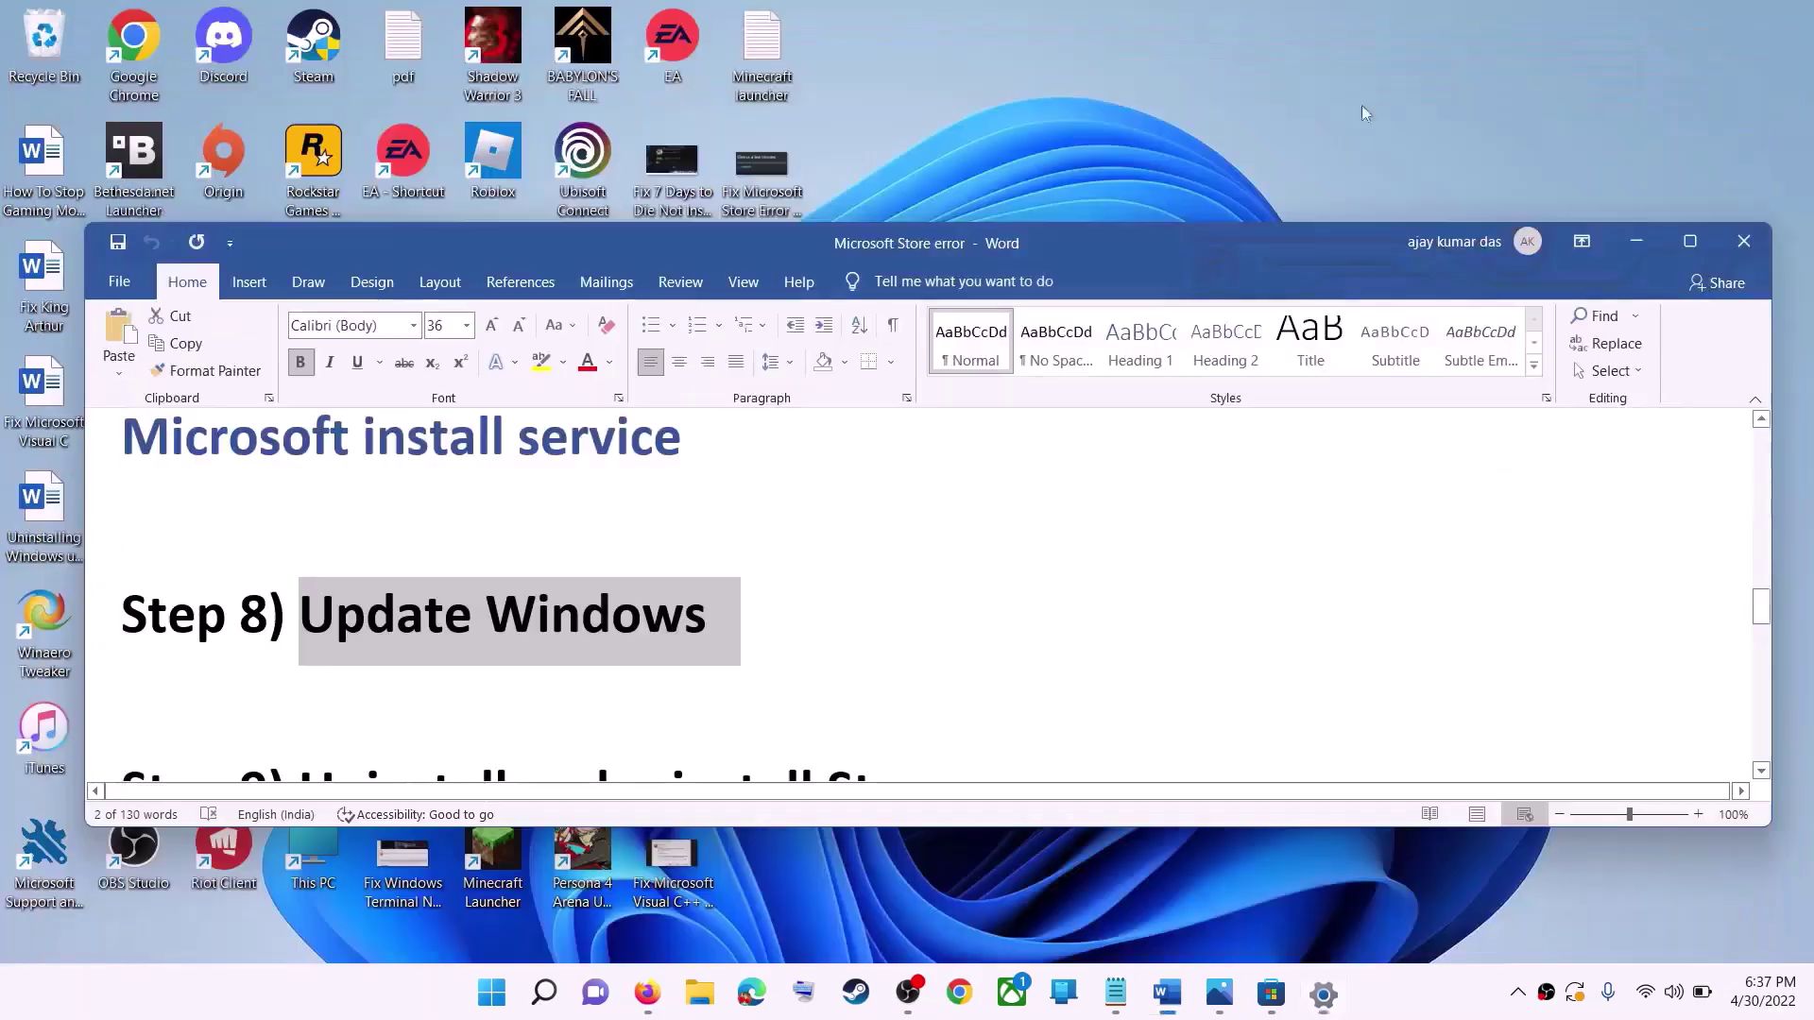
left_click(1678, 19)
- Copy the "Get-AppxPackage -allusers *WindowsStore* | Remove-AppxPackage" command from Step 9 of the Word document
scroll(543, 623, "down", 4)
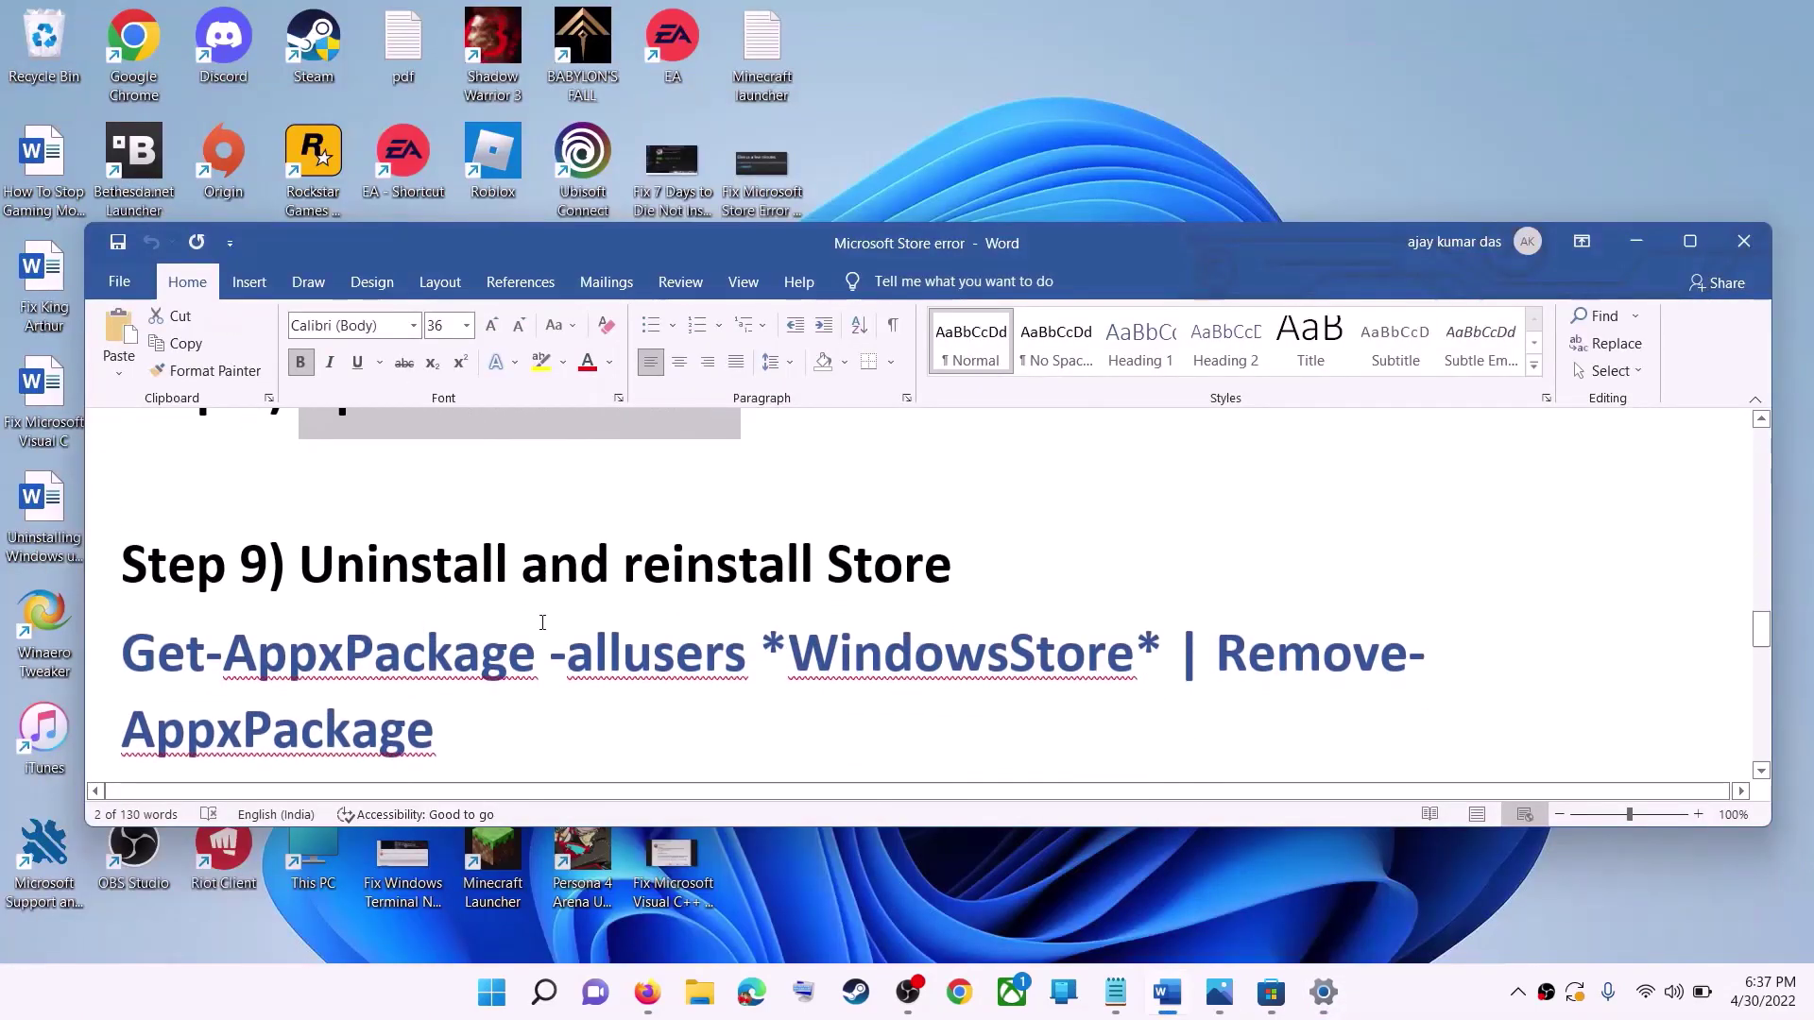
scroll(543, 622, "down", 1)
left_click_drag(478, 676, 159, 619)
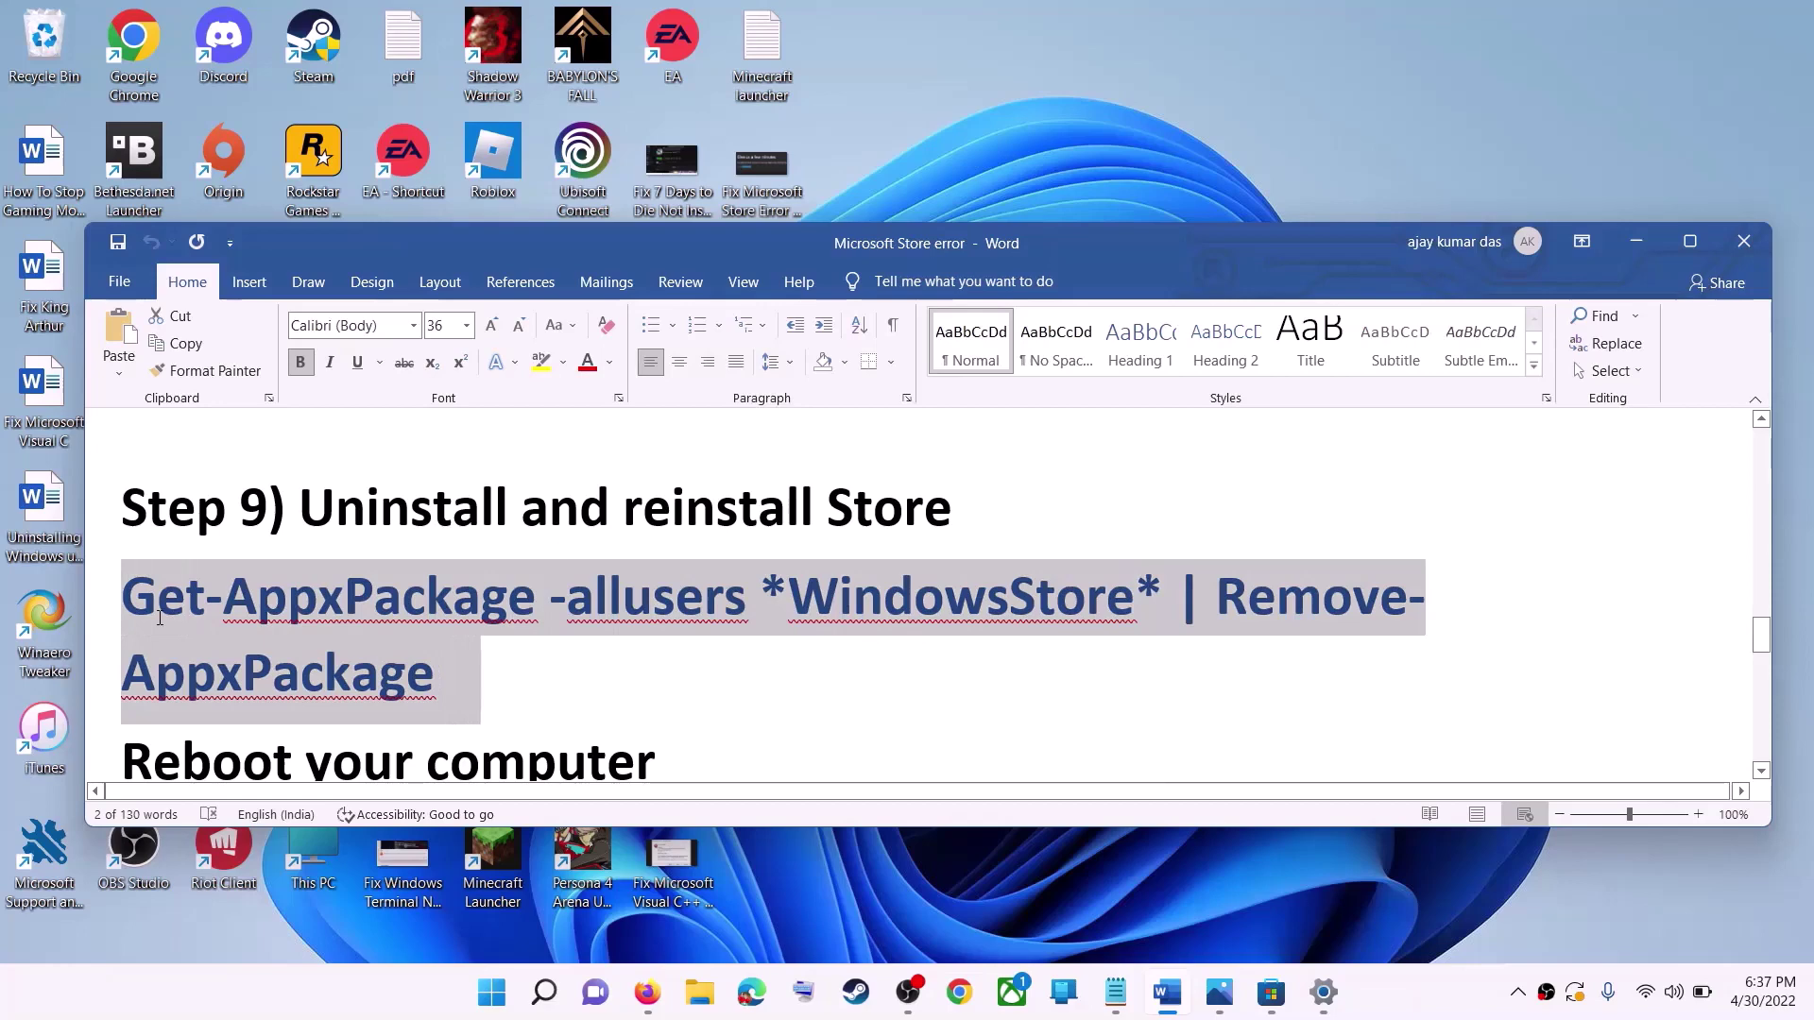
right_click(274, 636)
left_click(373, 359)
- Search Windows for "powershell" and run Windows PowerShell as administrator, allowing the elevation request
left_click(499, 1001)
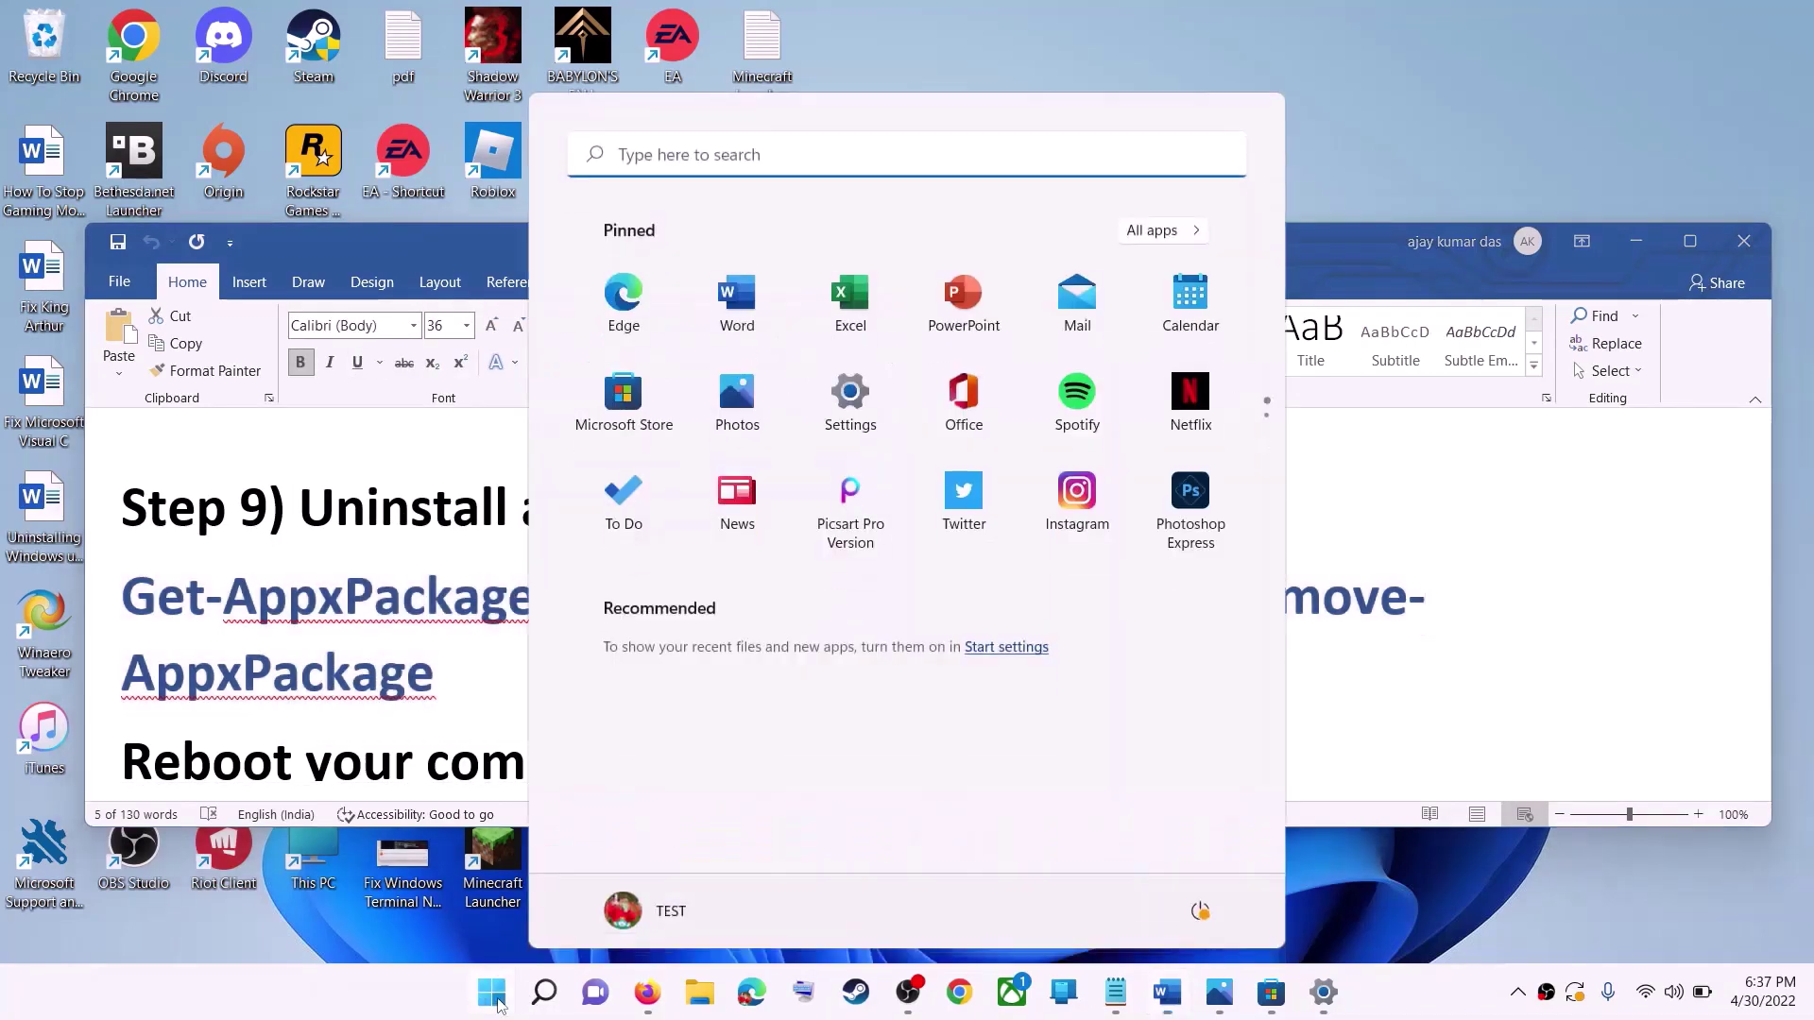
type("powe")
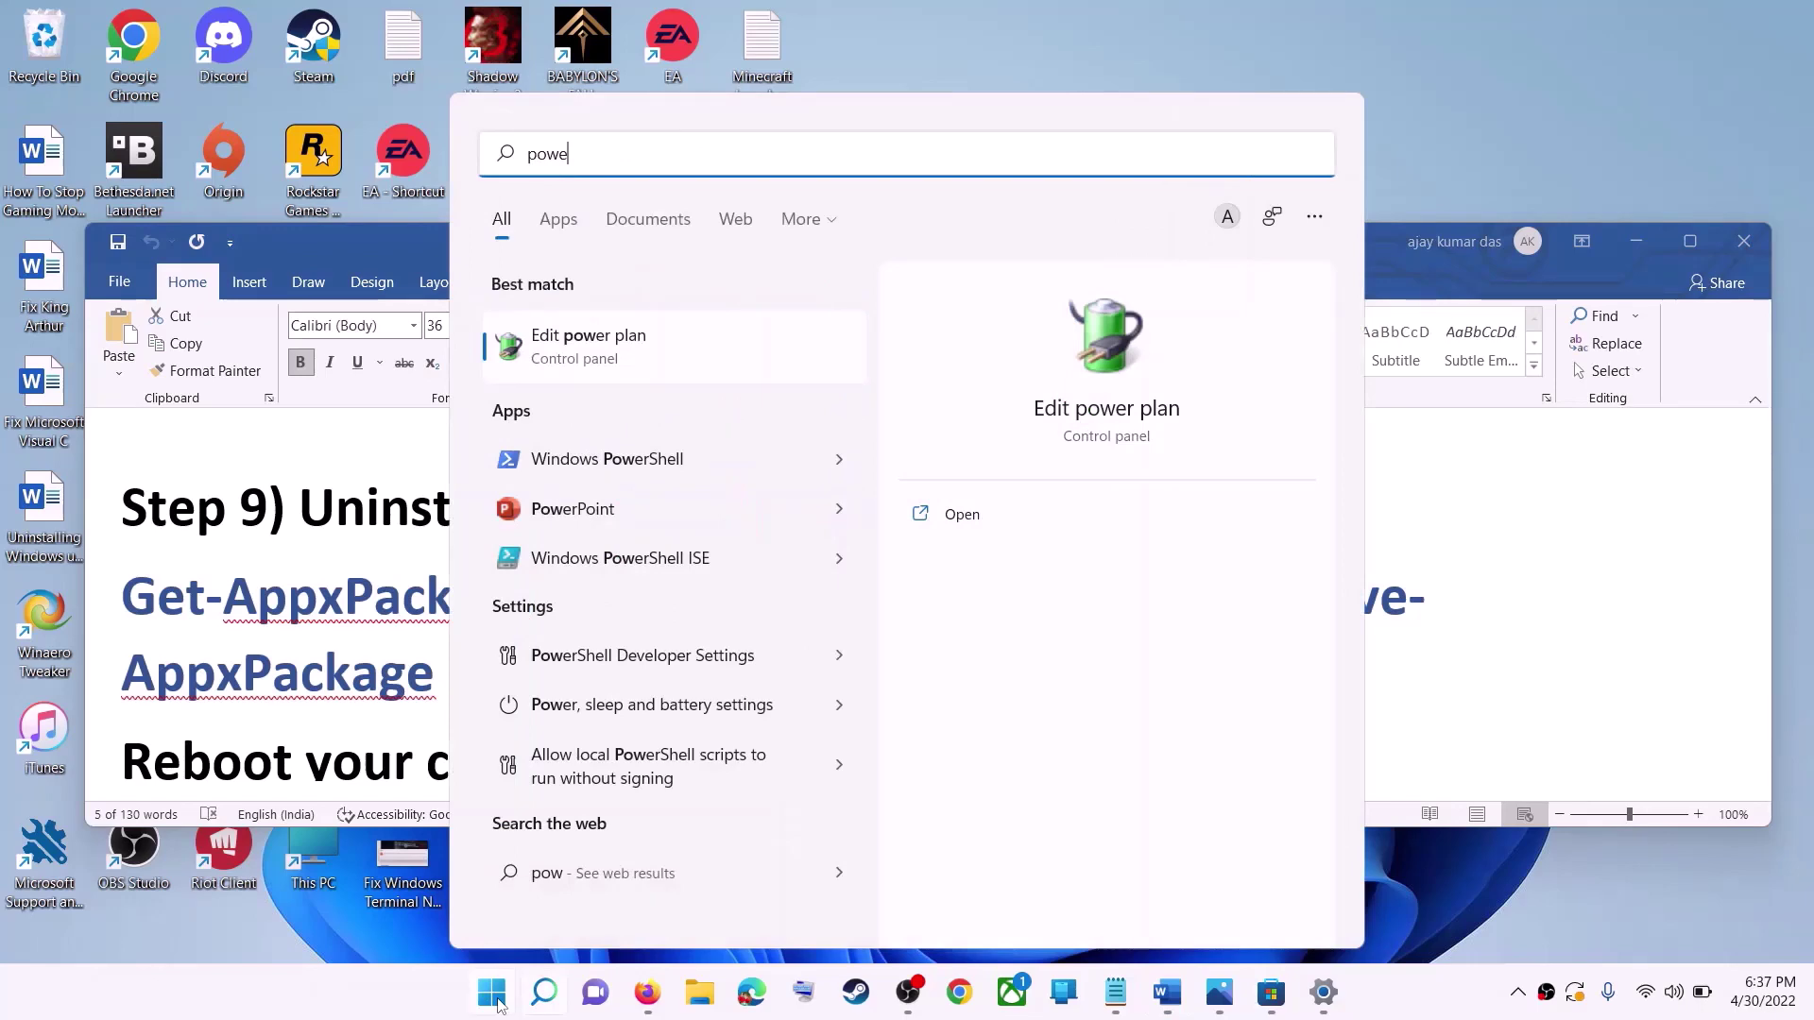
type("rshell")
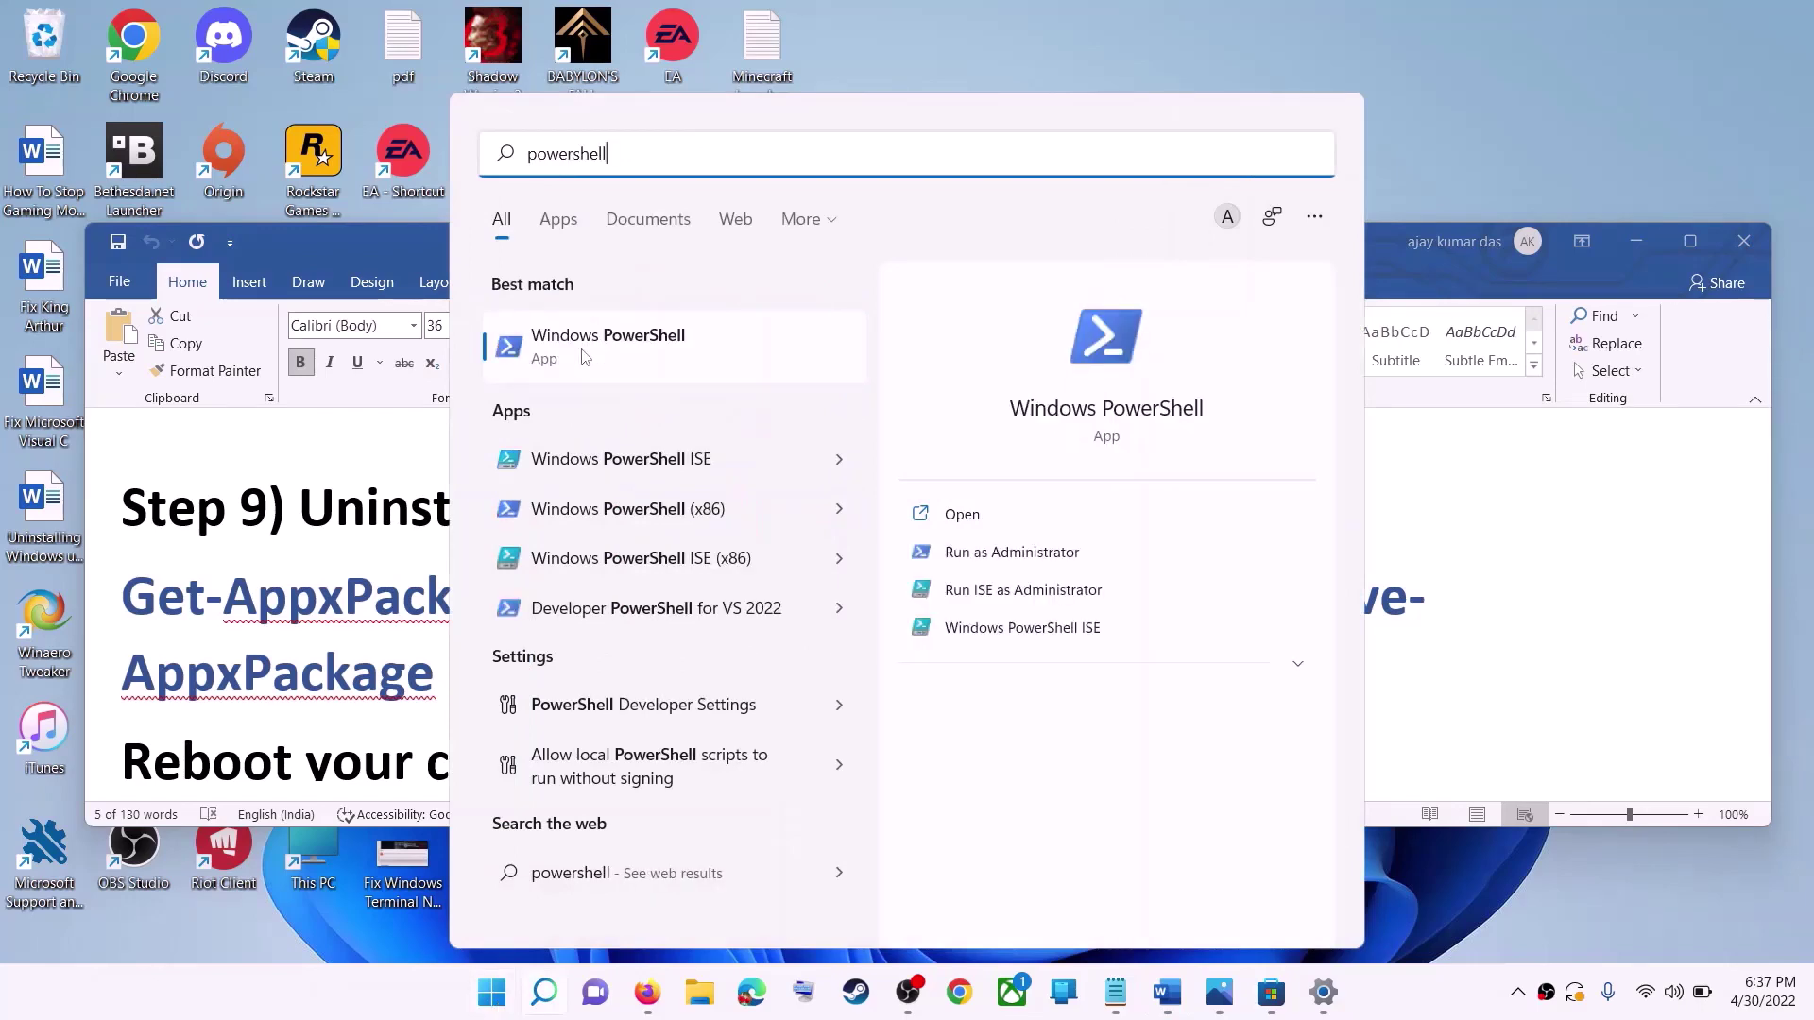
right_click(585, 346)
left_click(726, 380)
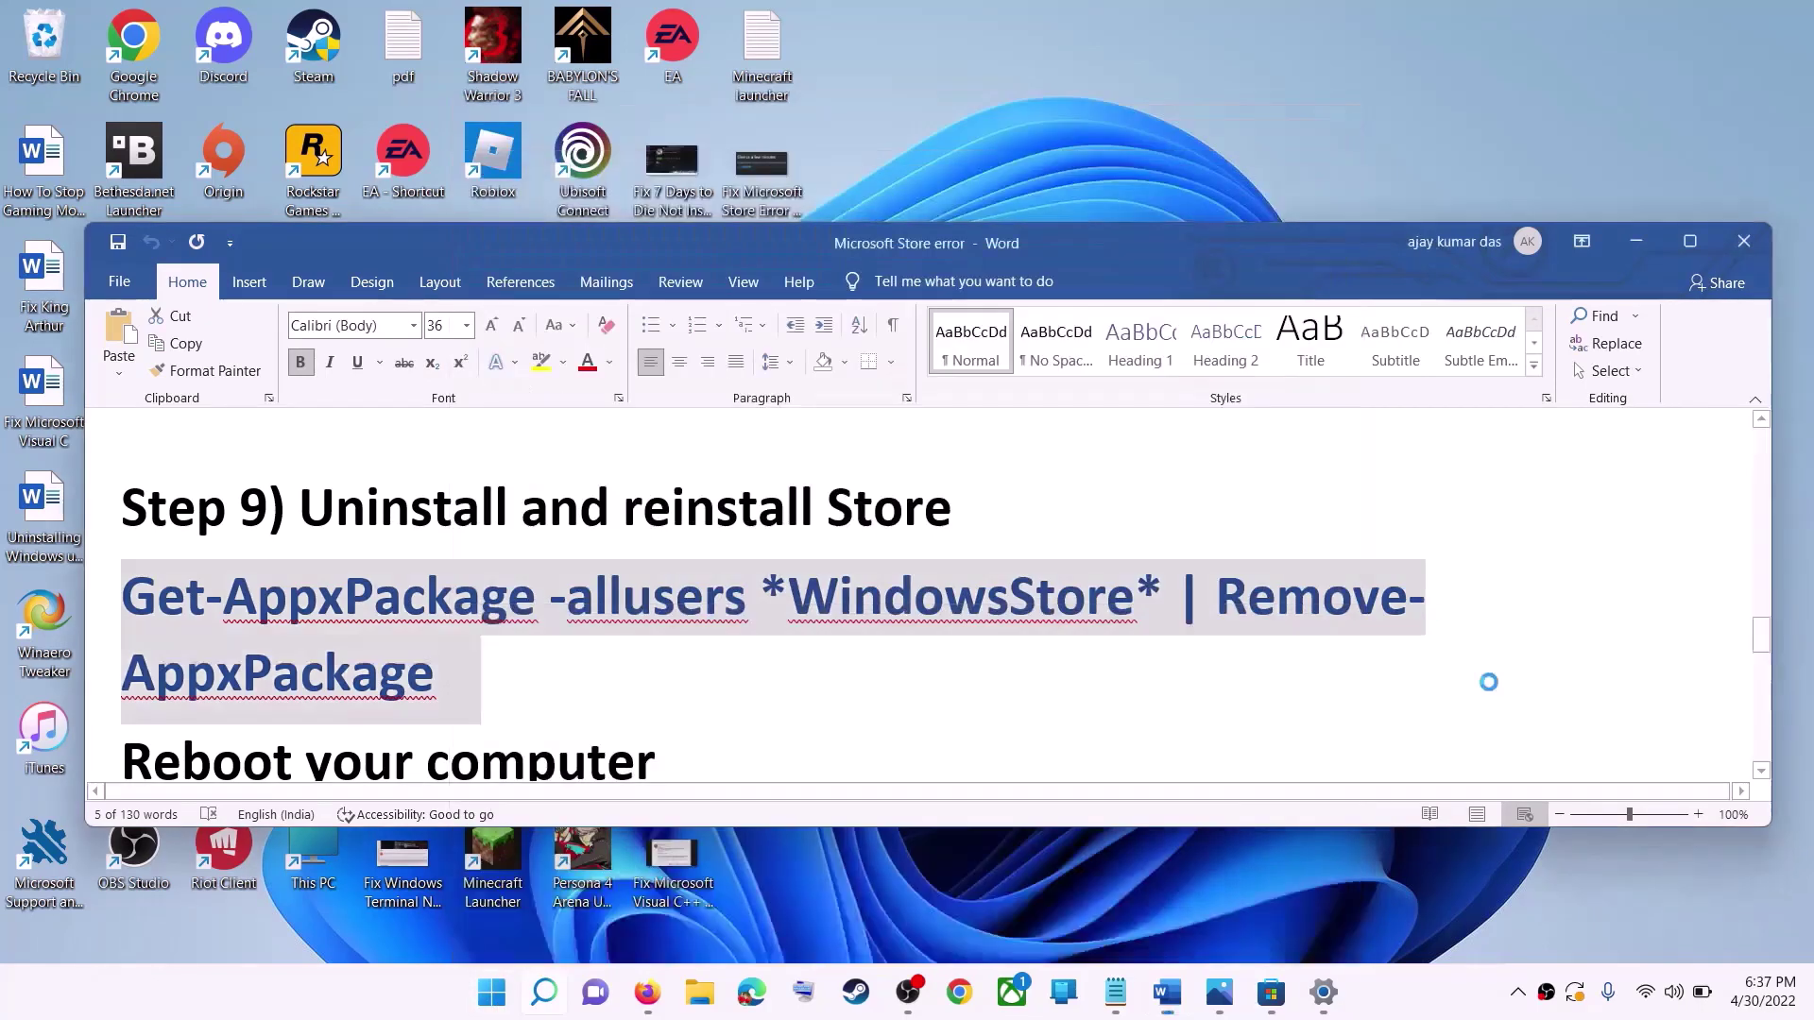
left_click(784, 676)
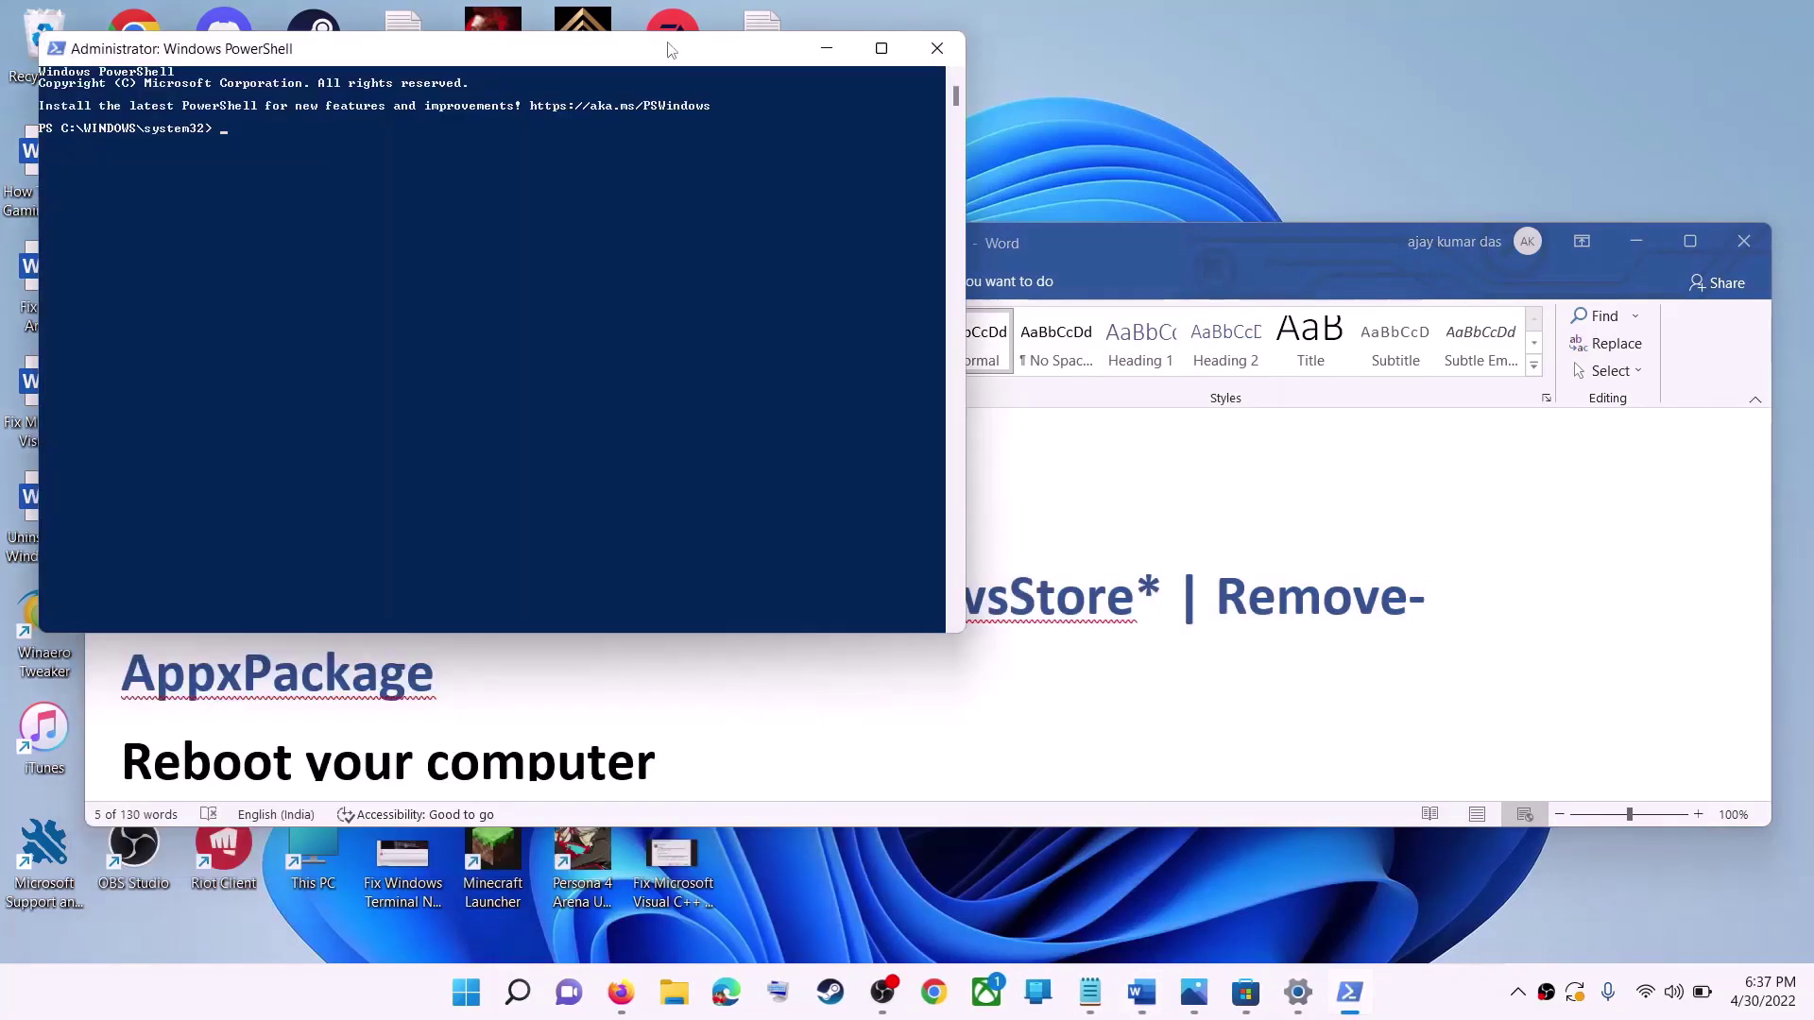
- Paste the copied Microsoft Store removal command into the administrator PowerShell window and run it
left_click_drag(670, 49, 923, 243)
key("ctrl+v")
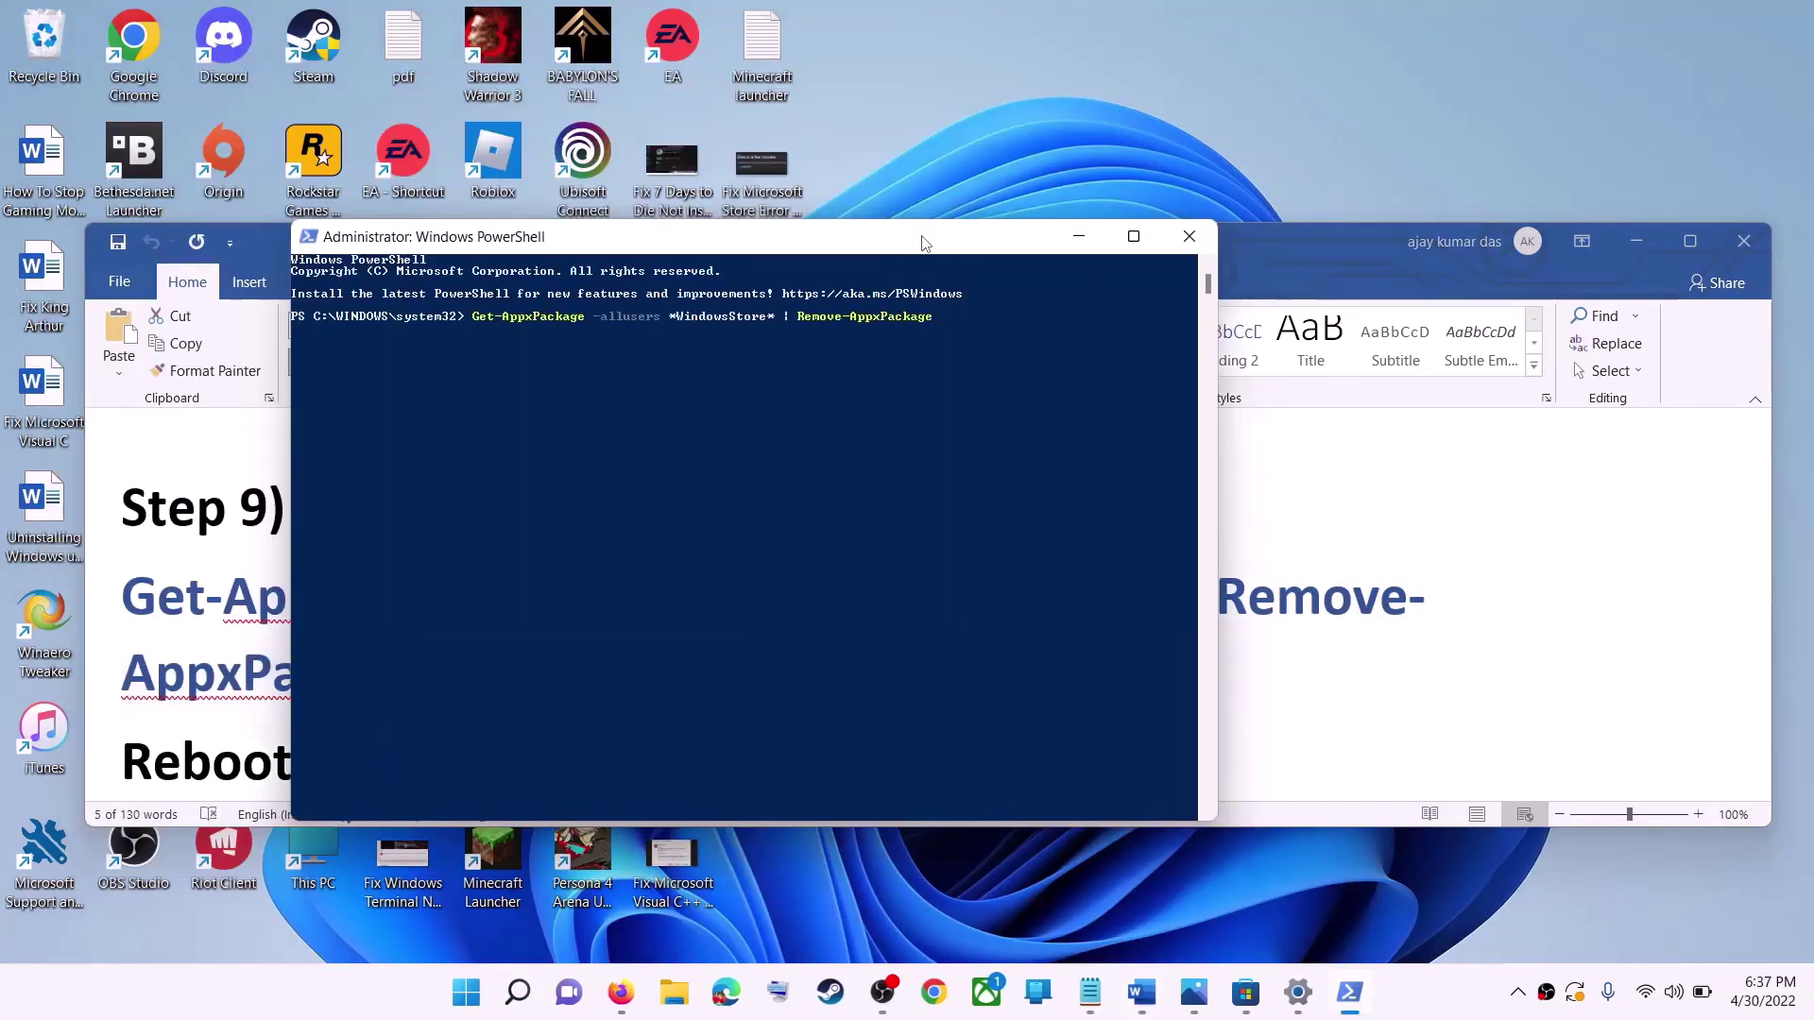
key("Return")
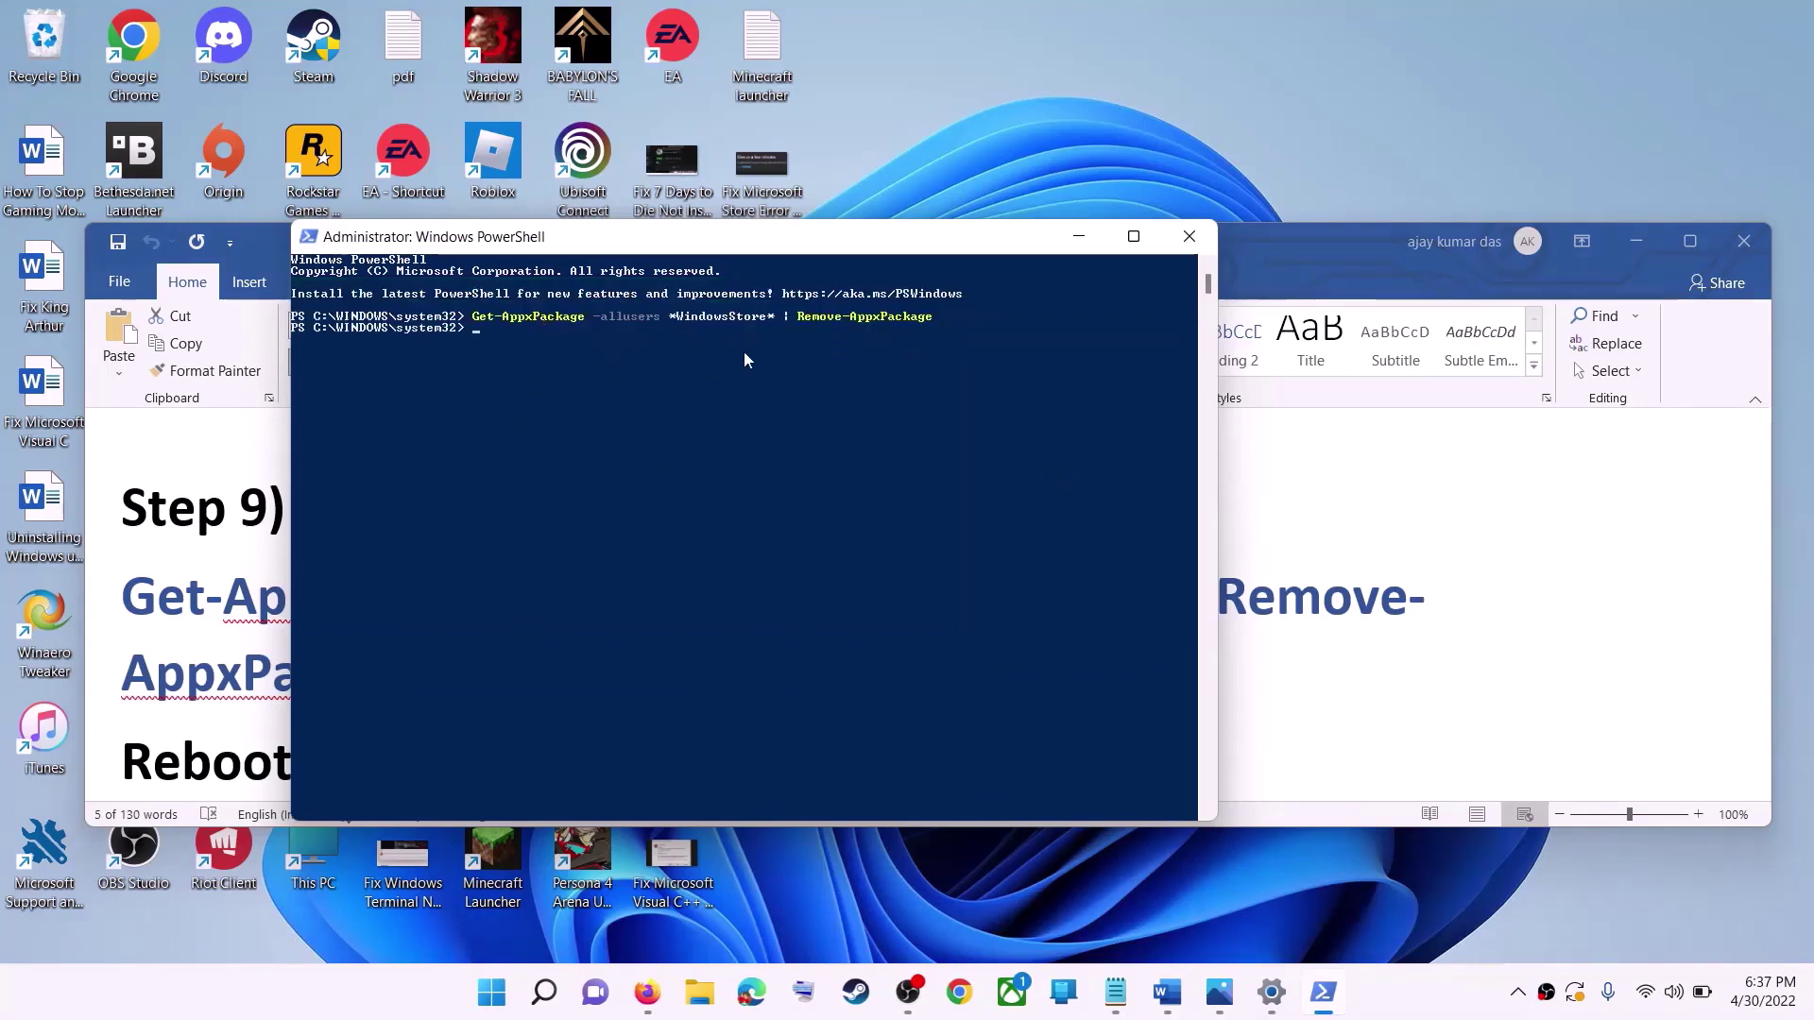
- Highlight "Reboot your computer" in Step 9 of the Word document and look at the system power options without restarting
left_click(247, 614)
scroll(411, 667, "down", 1)
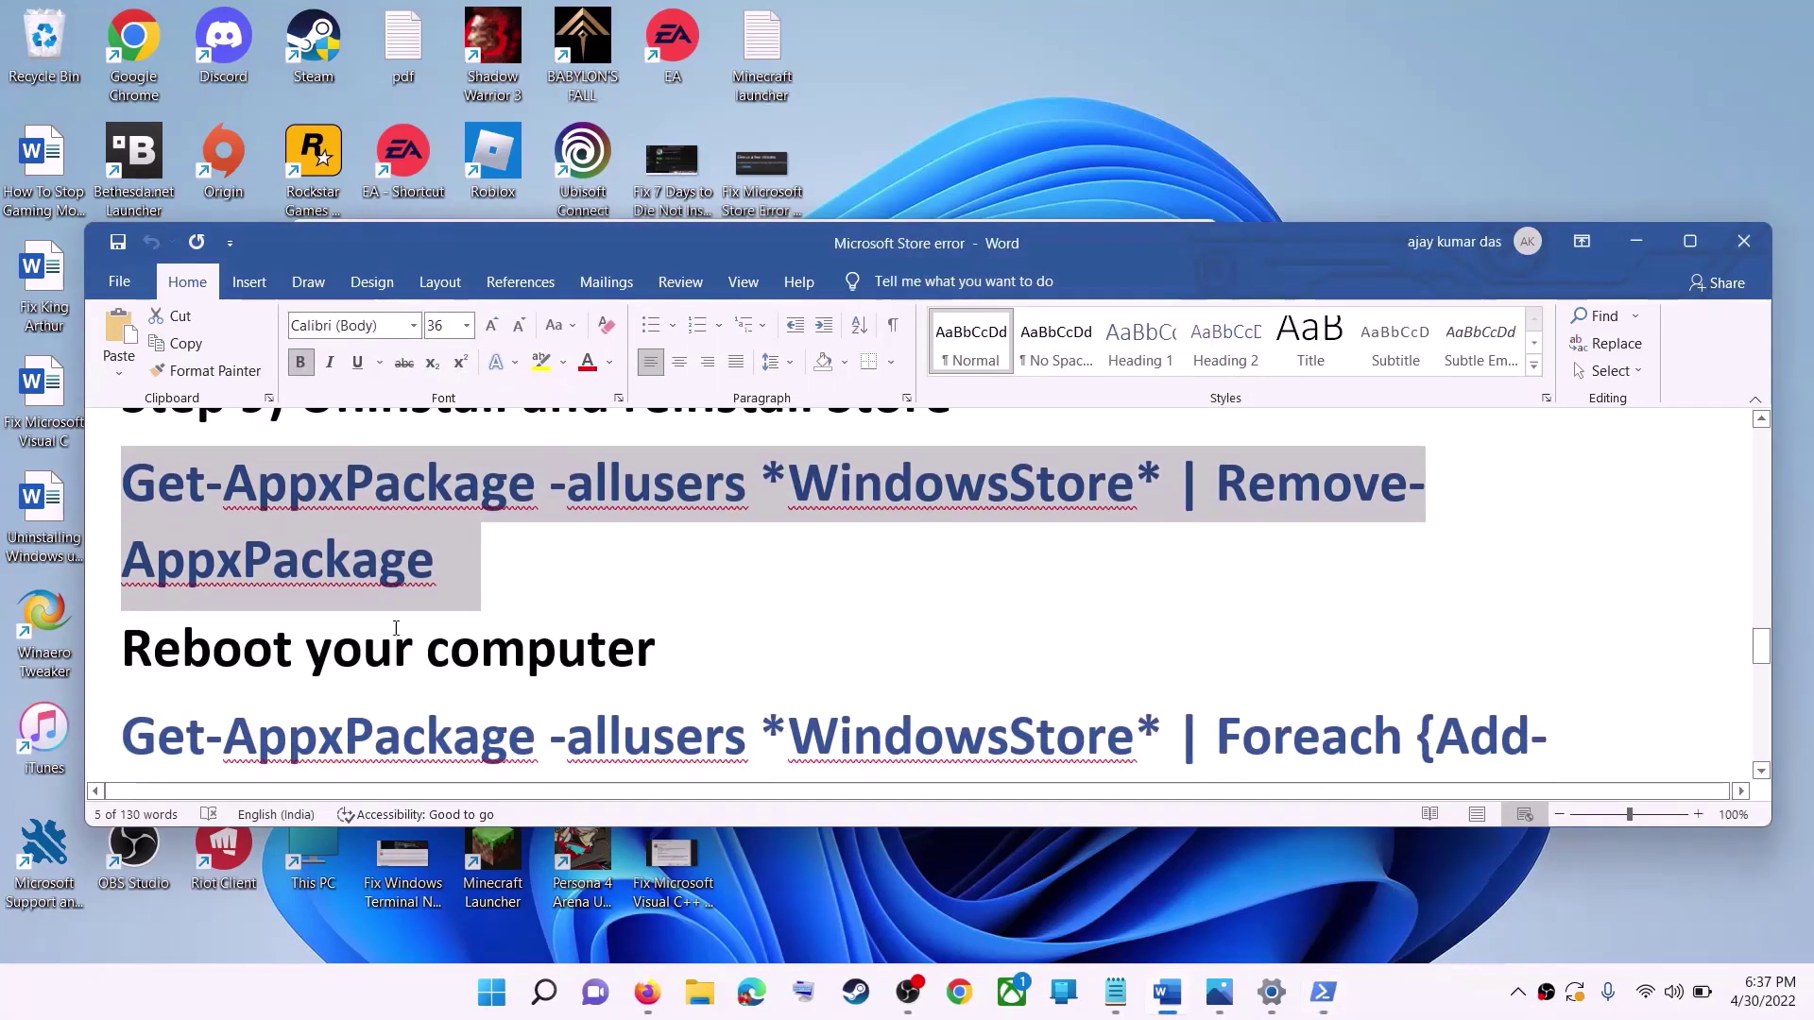
triple_click(411, 666)
key("super")
left_click(1200, 911)
key("Escape")
left_click(400, 688)
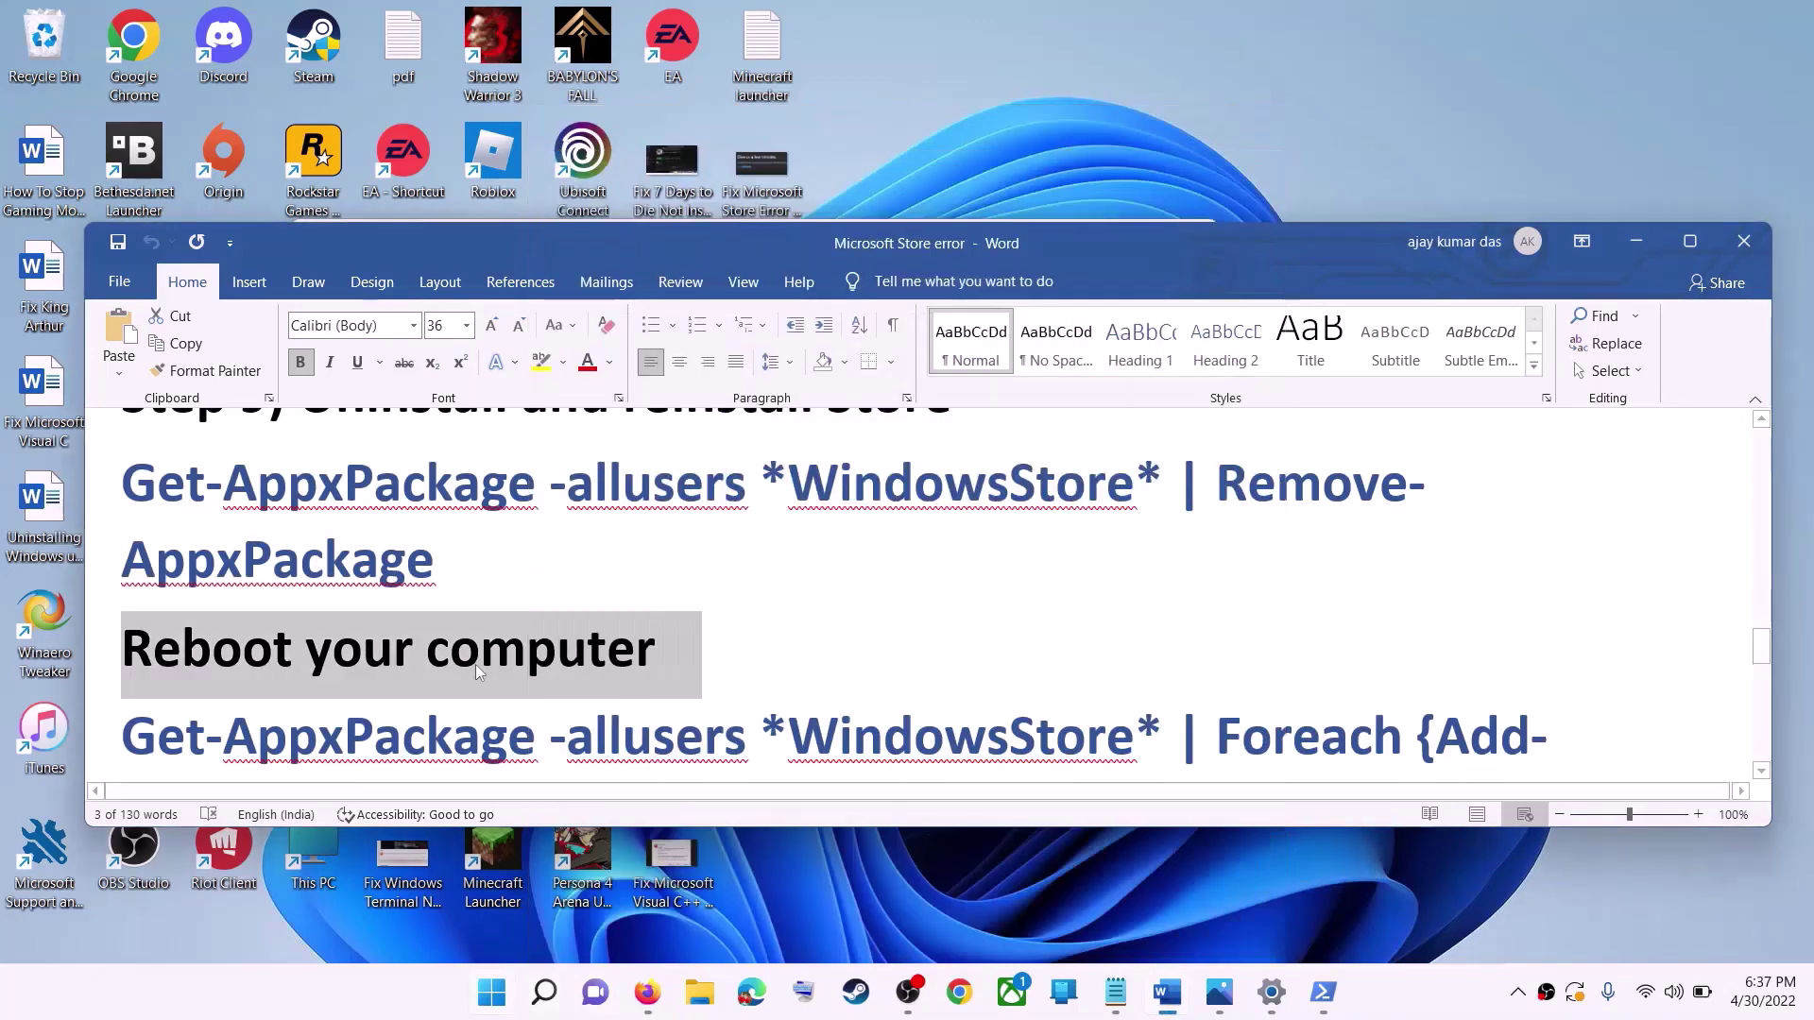
- Search for PowerShell again and open a new administrator PowerShell window for the reinstall command
scroll(401, 687, "down", 1)
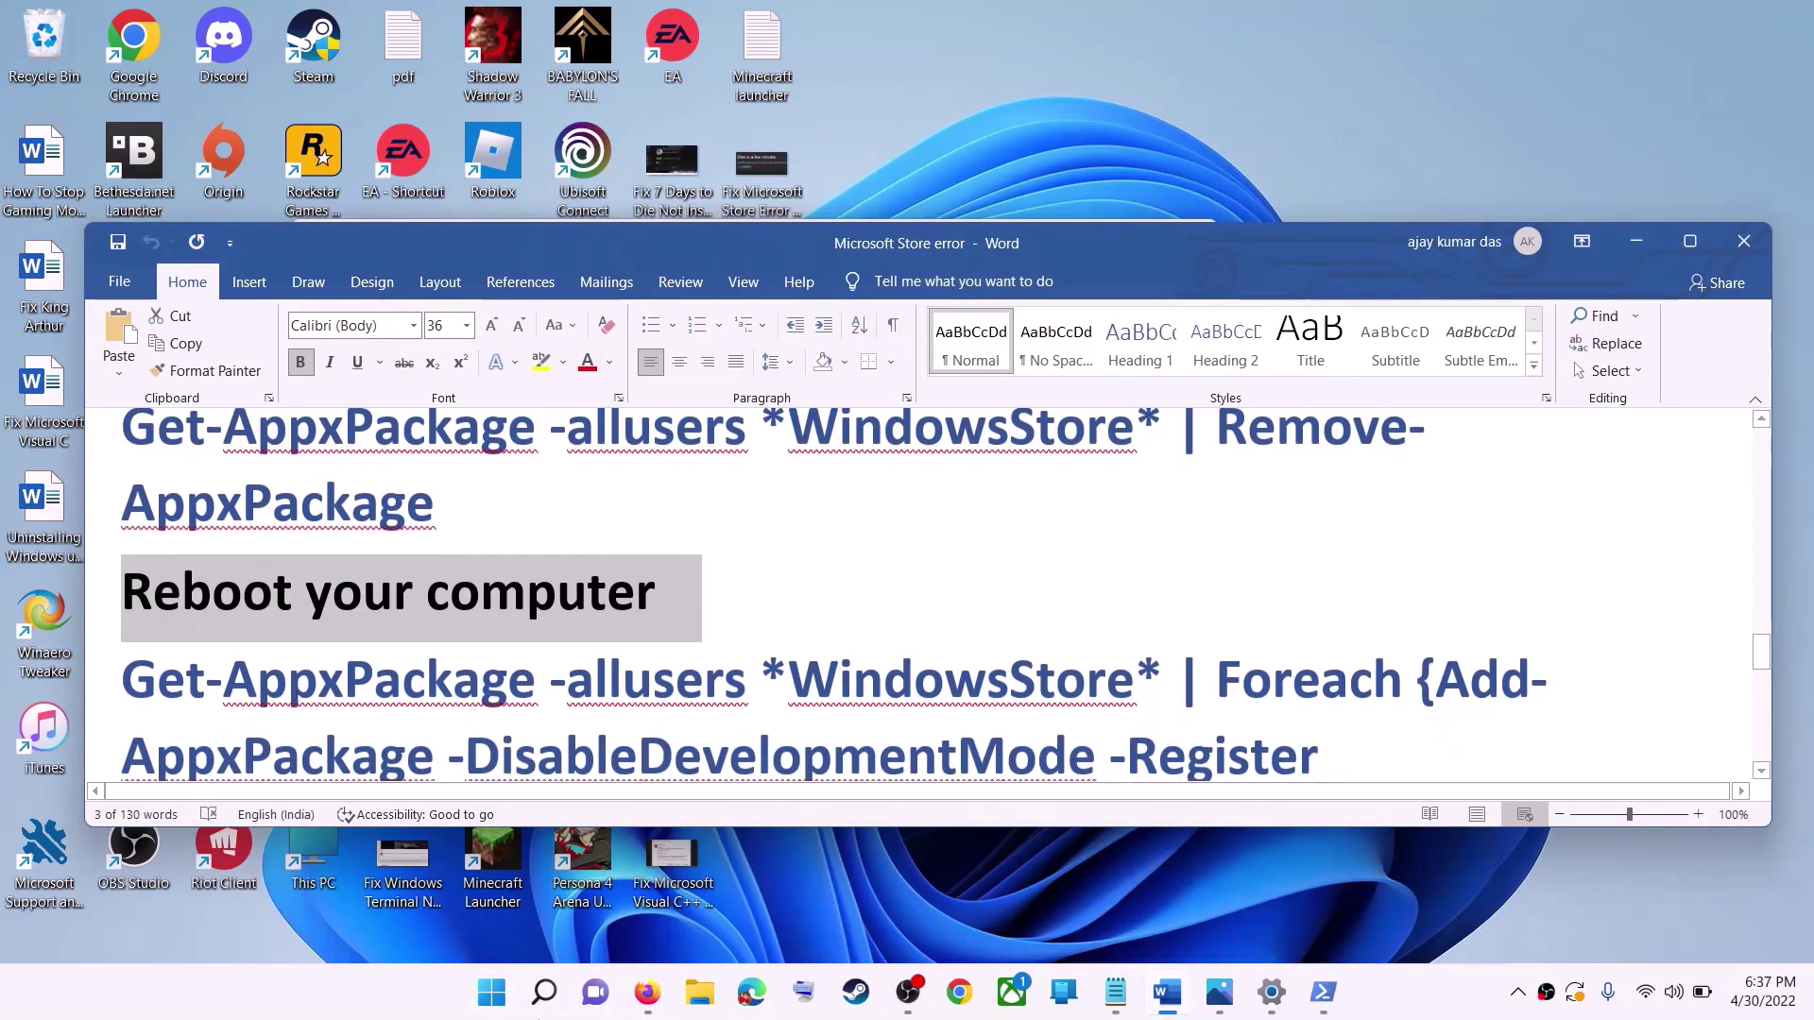
left_click(489, 1009)
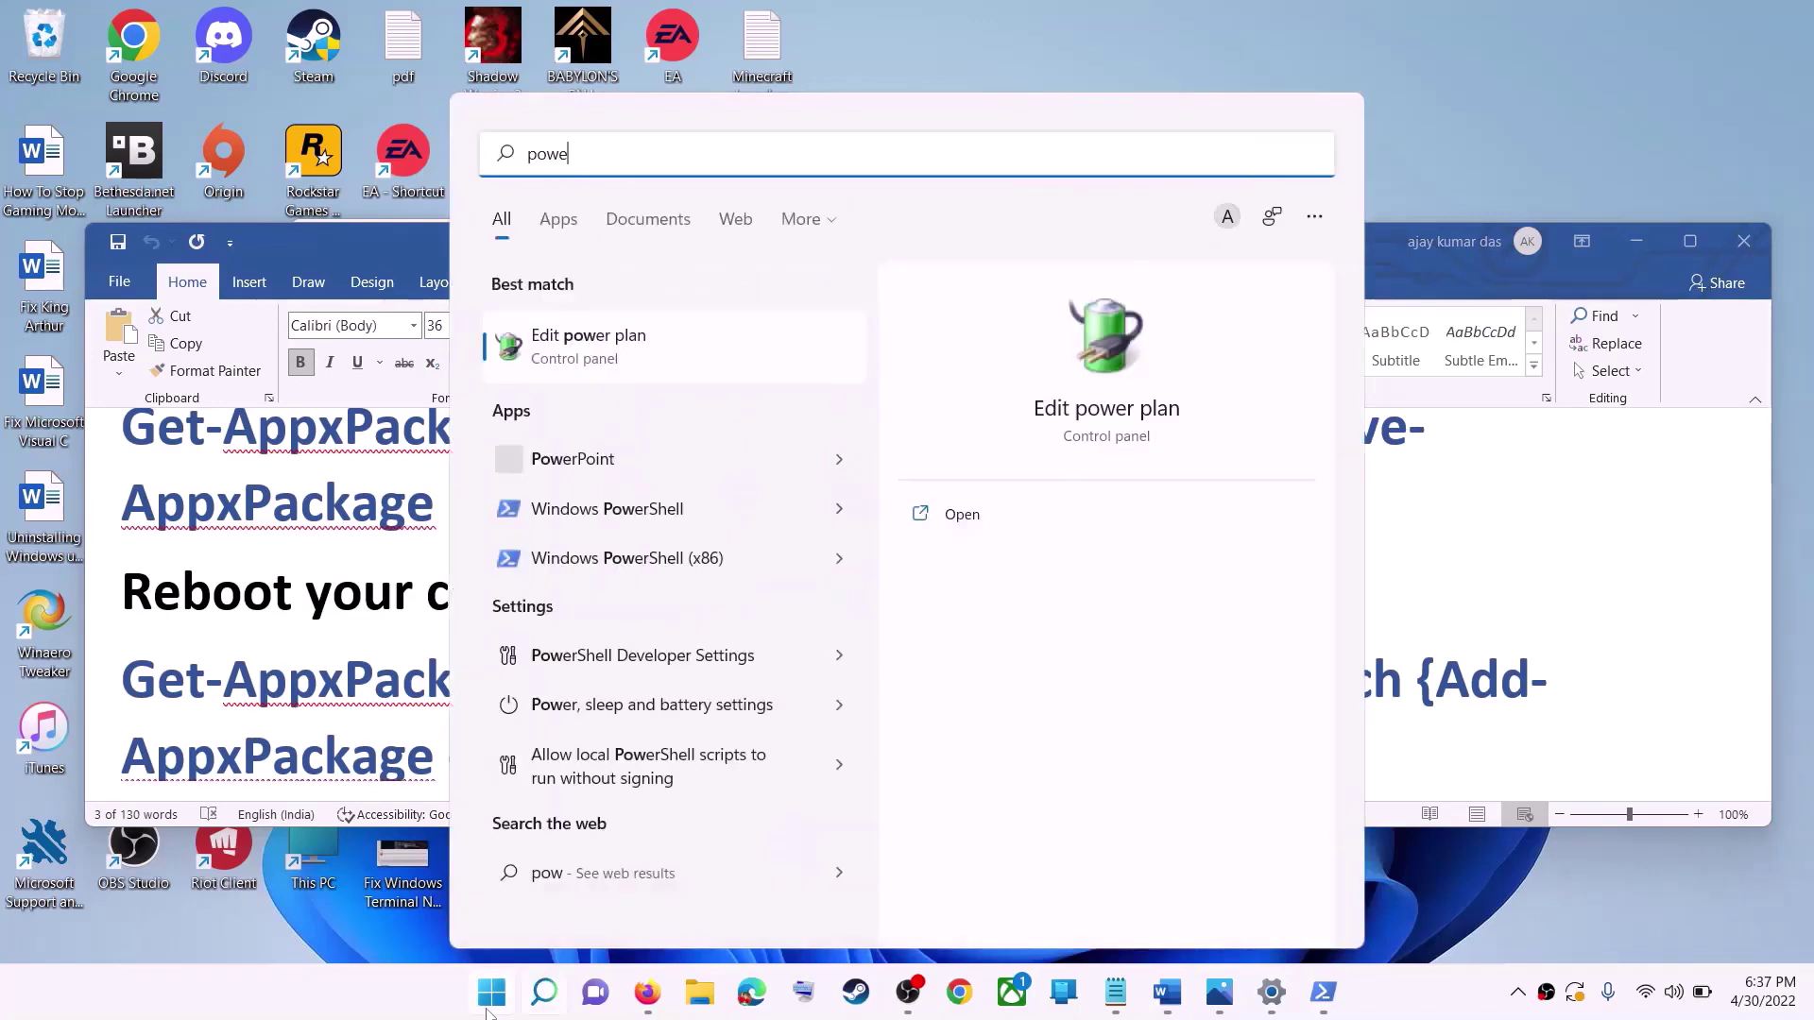
type("rshell")
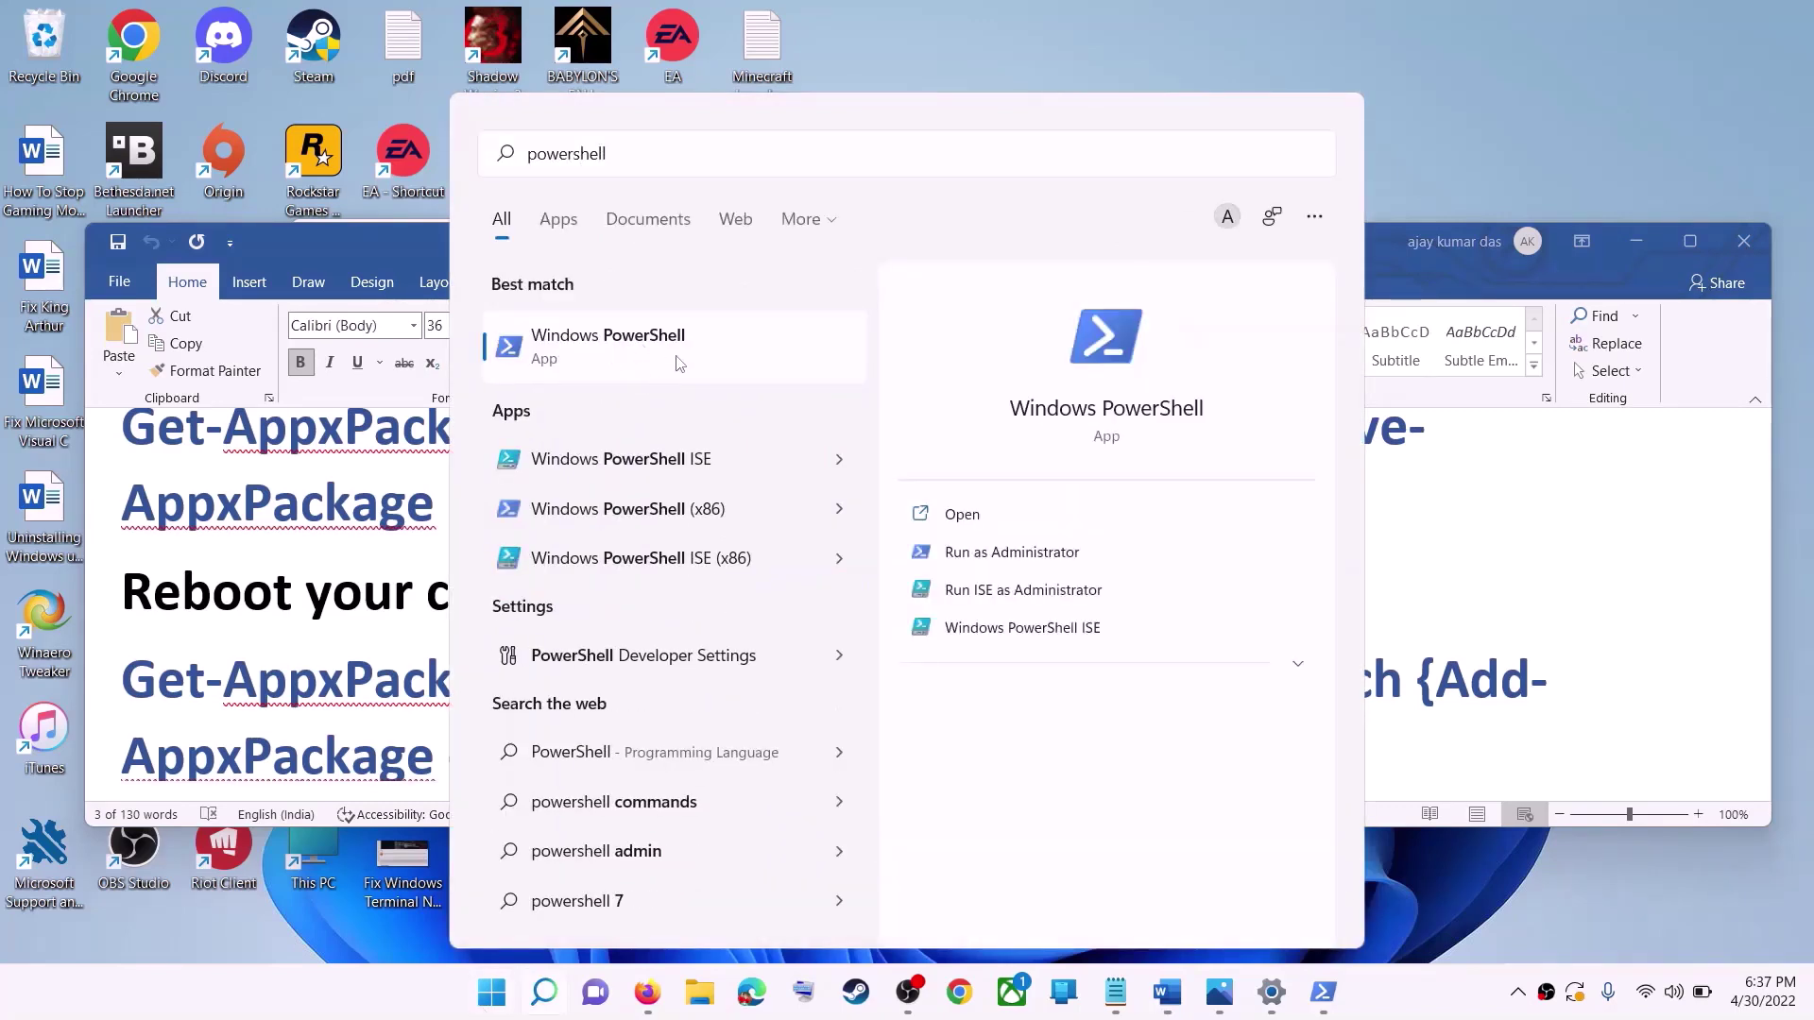
right_click(664, 363)
left_click(770, 375)
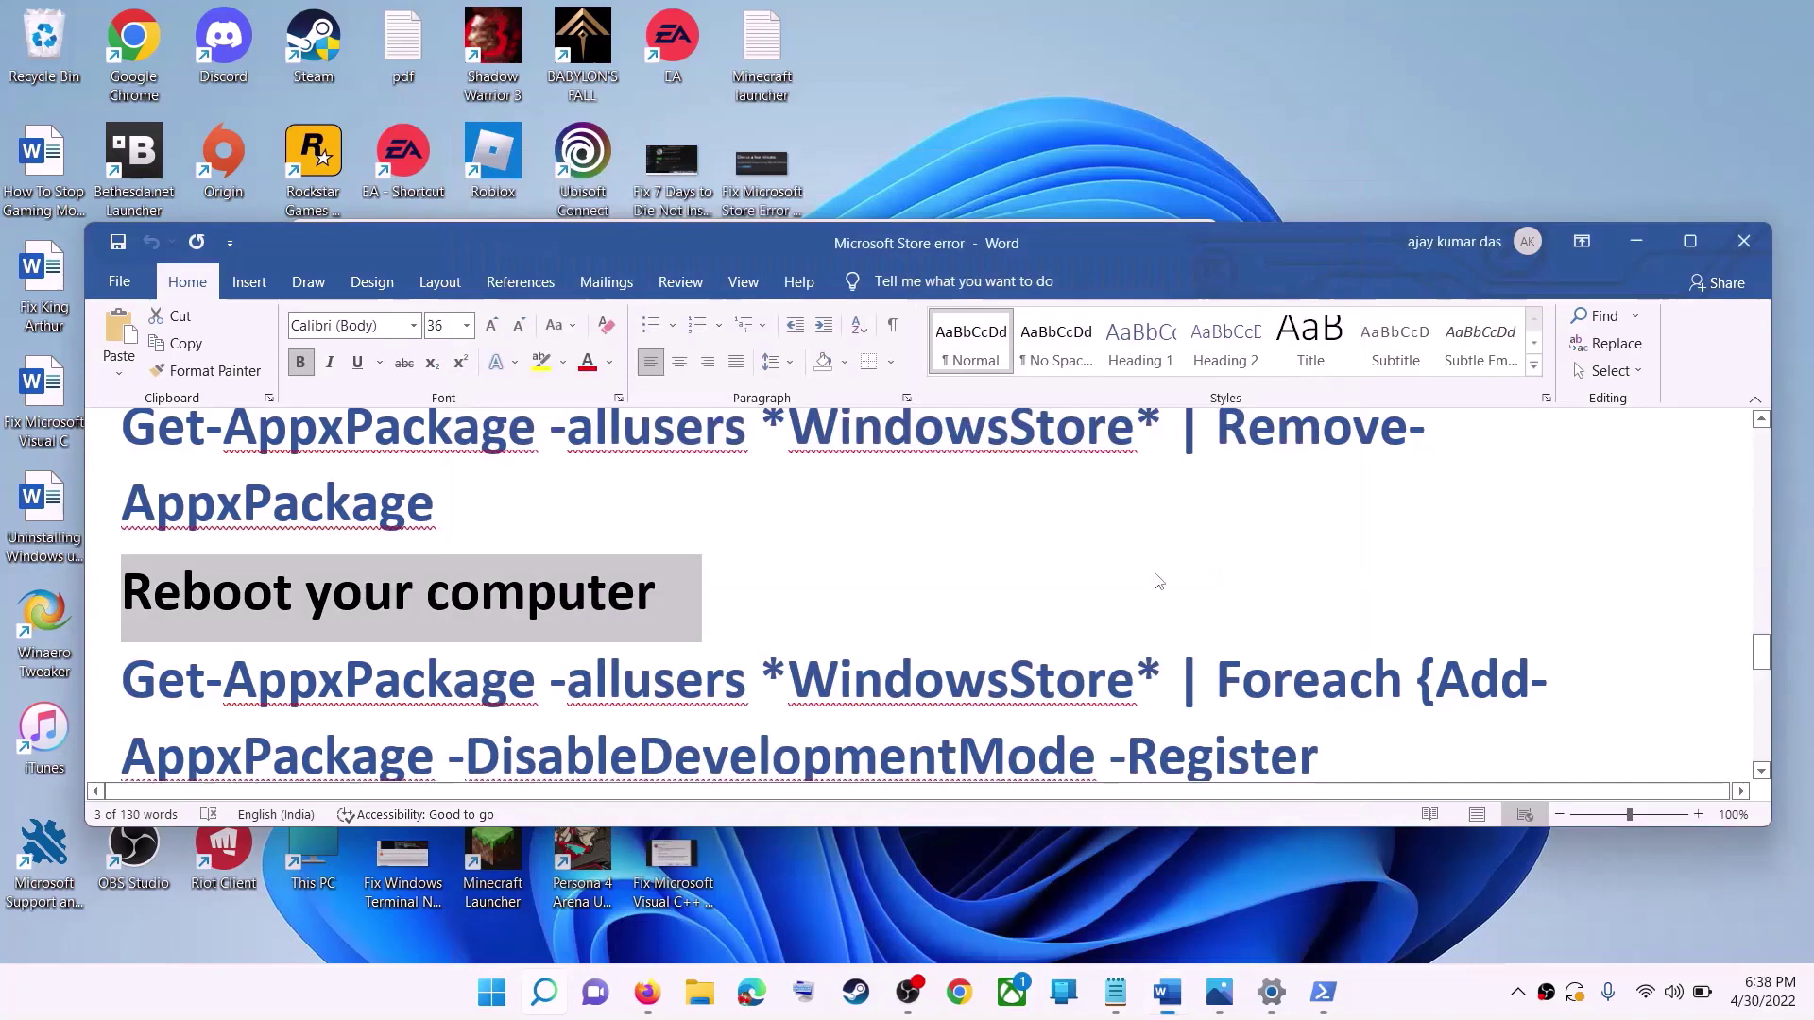
left_click(785, 672)
- Copy the Step 9 command that re-registers WindowsStore with Add-AppxPackage -DisableDevelopmentMode -Register from the Word document
left_click(1174, 563)
scroll(1174, 563, "down", 1)
left_click_drag(1143, 723, 183, 575)
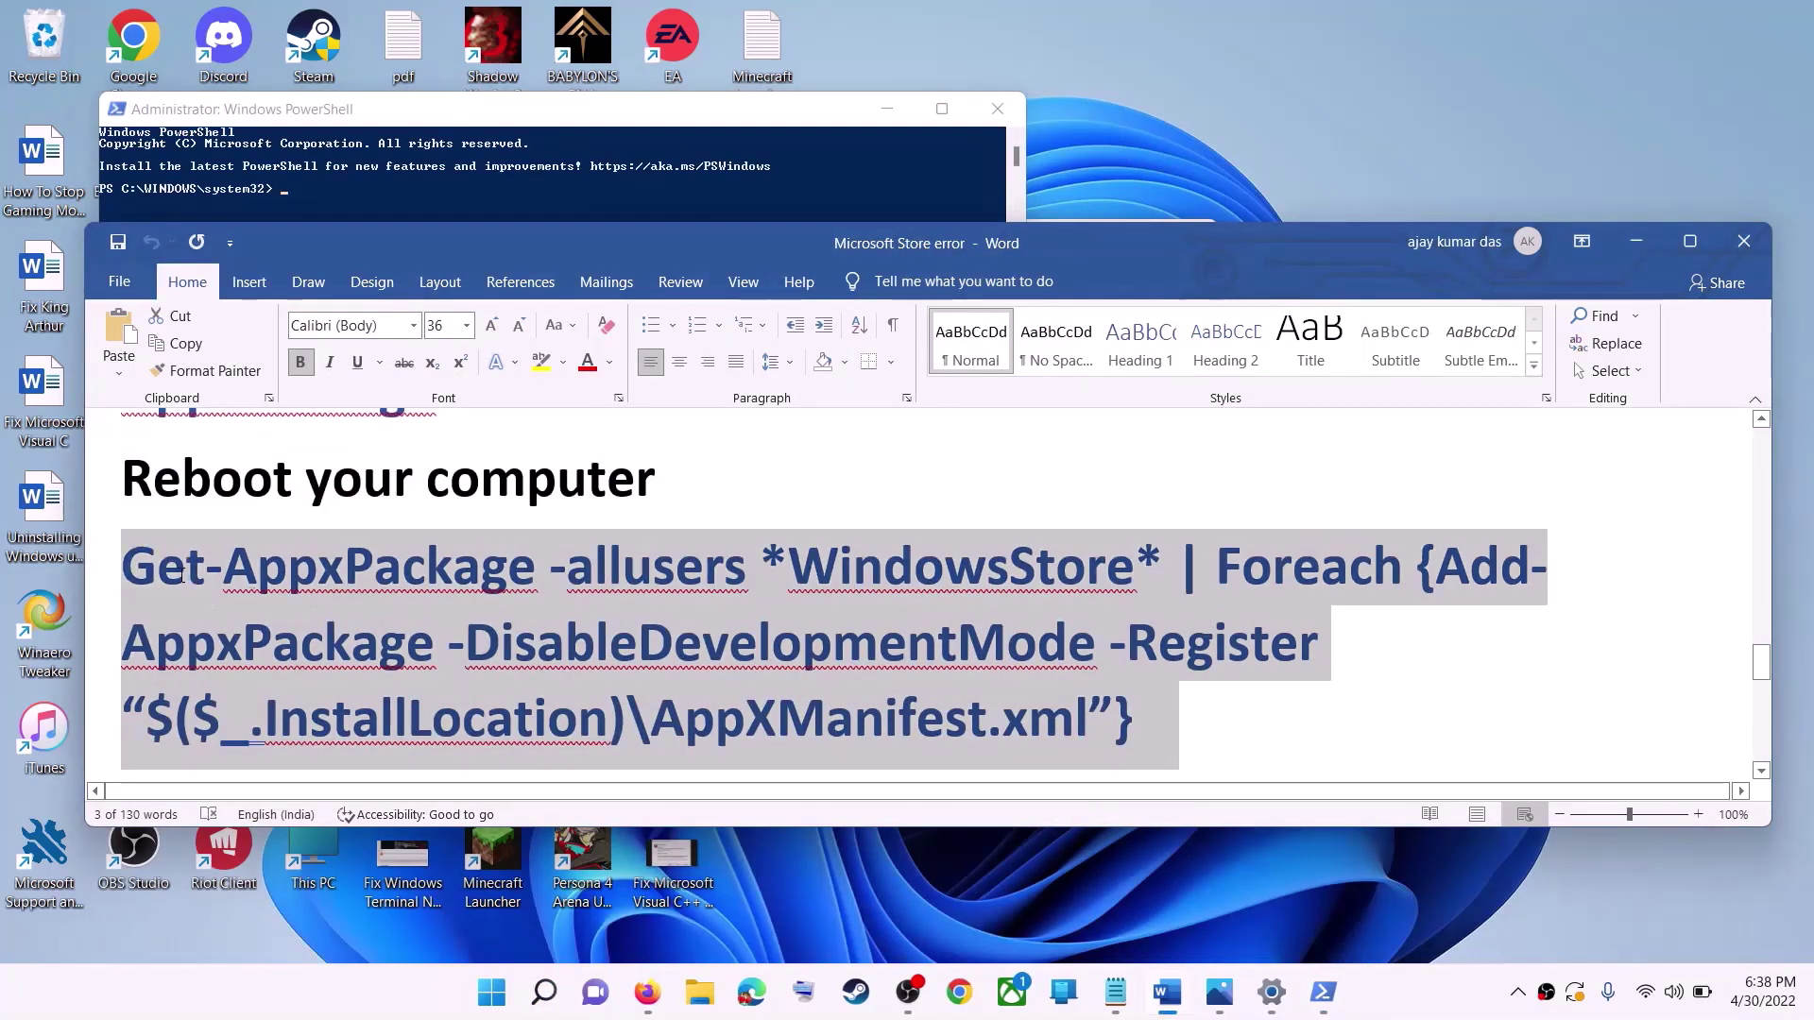
right_click(209, 611)
left_click(272, 645)
- Paste the copied Store re-registration command into the new administrator PowerShell window and run it
key("alt+Tab")
left_click(547, 385)
right_click(552, 393)
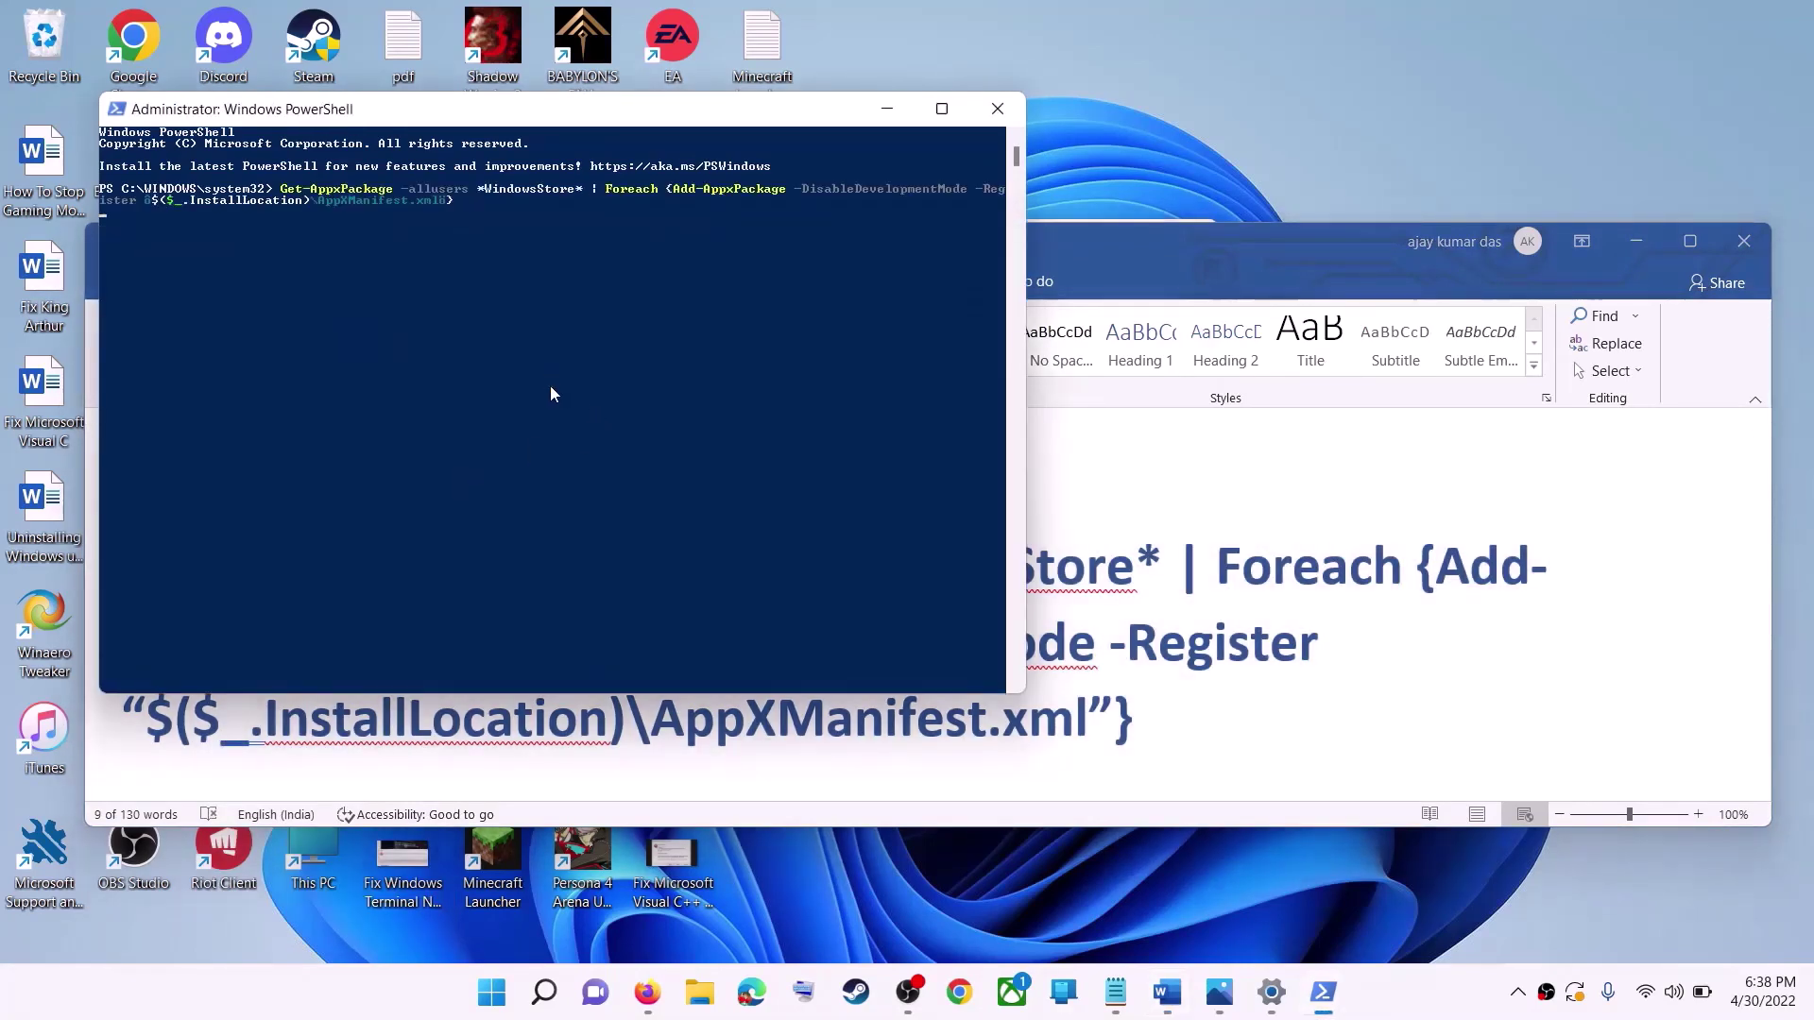
key("Return")
- Search Windows for "store" and open Microsoft Store
left_click(494, 1001)
type("s")
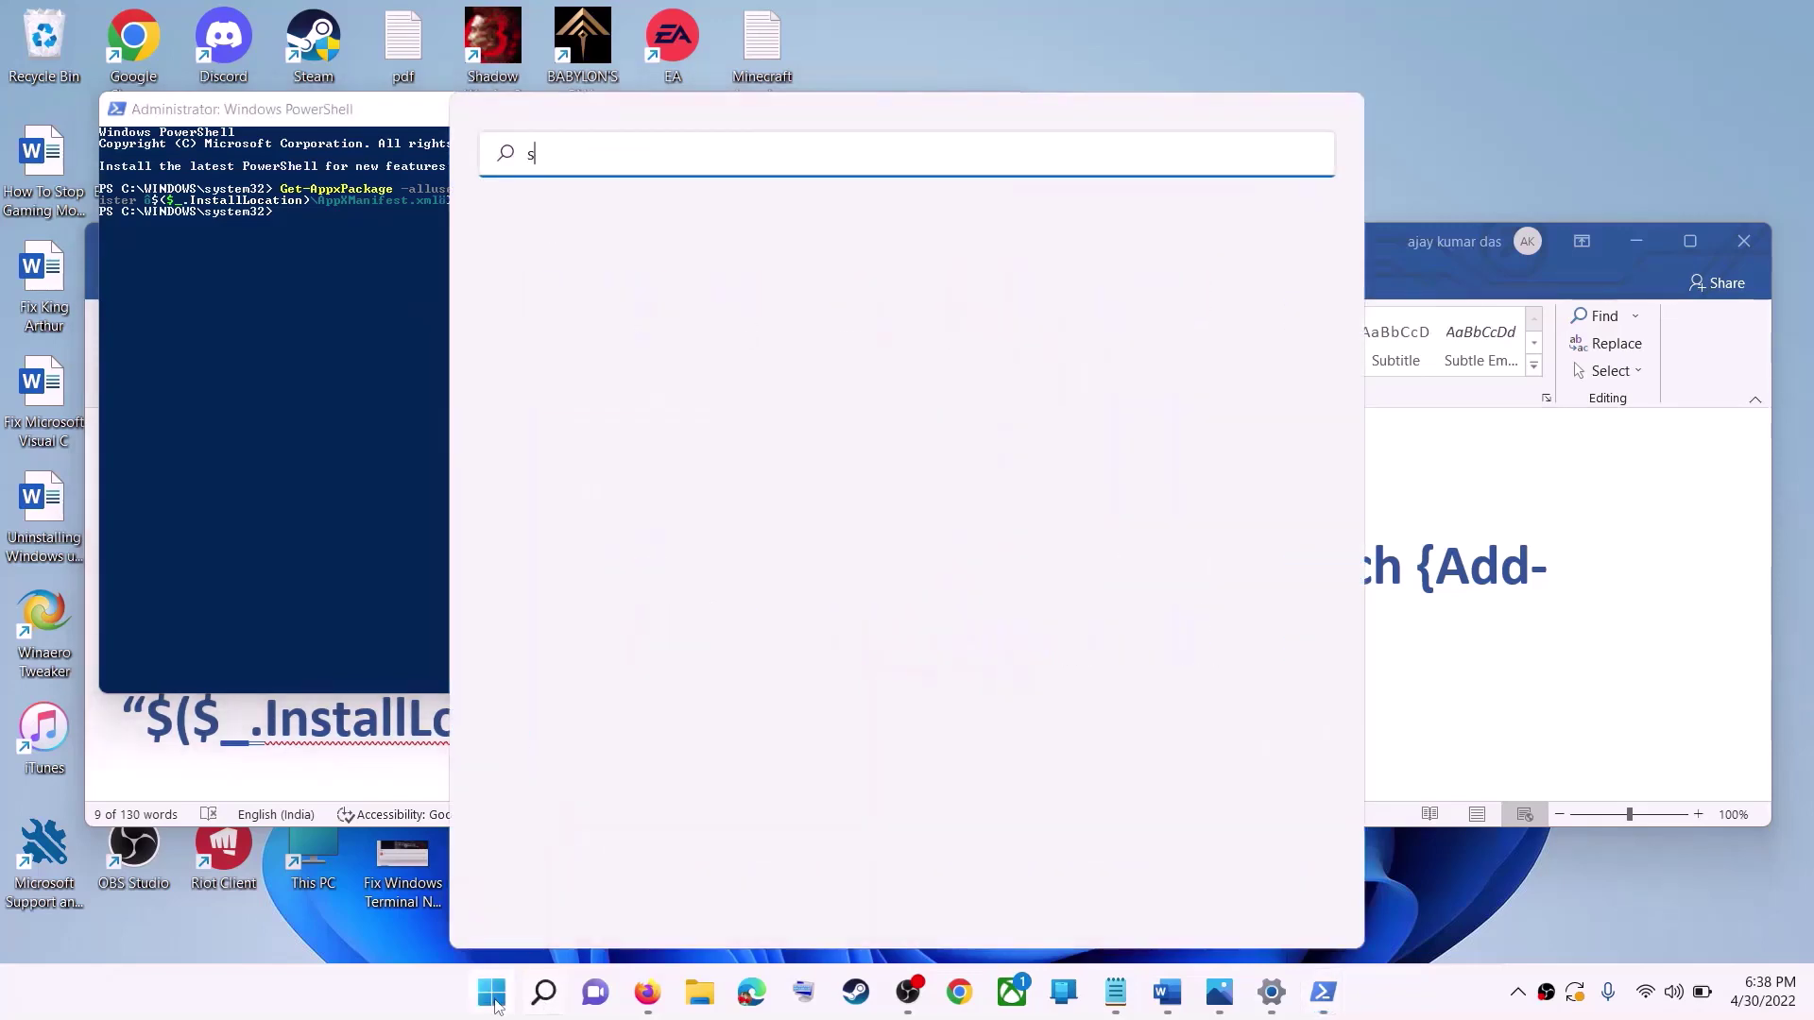
type("tore")
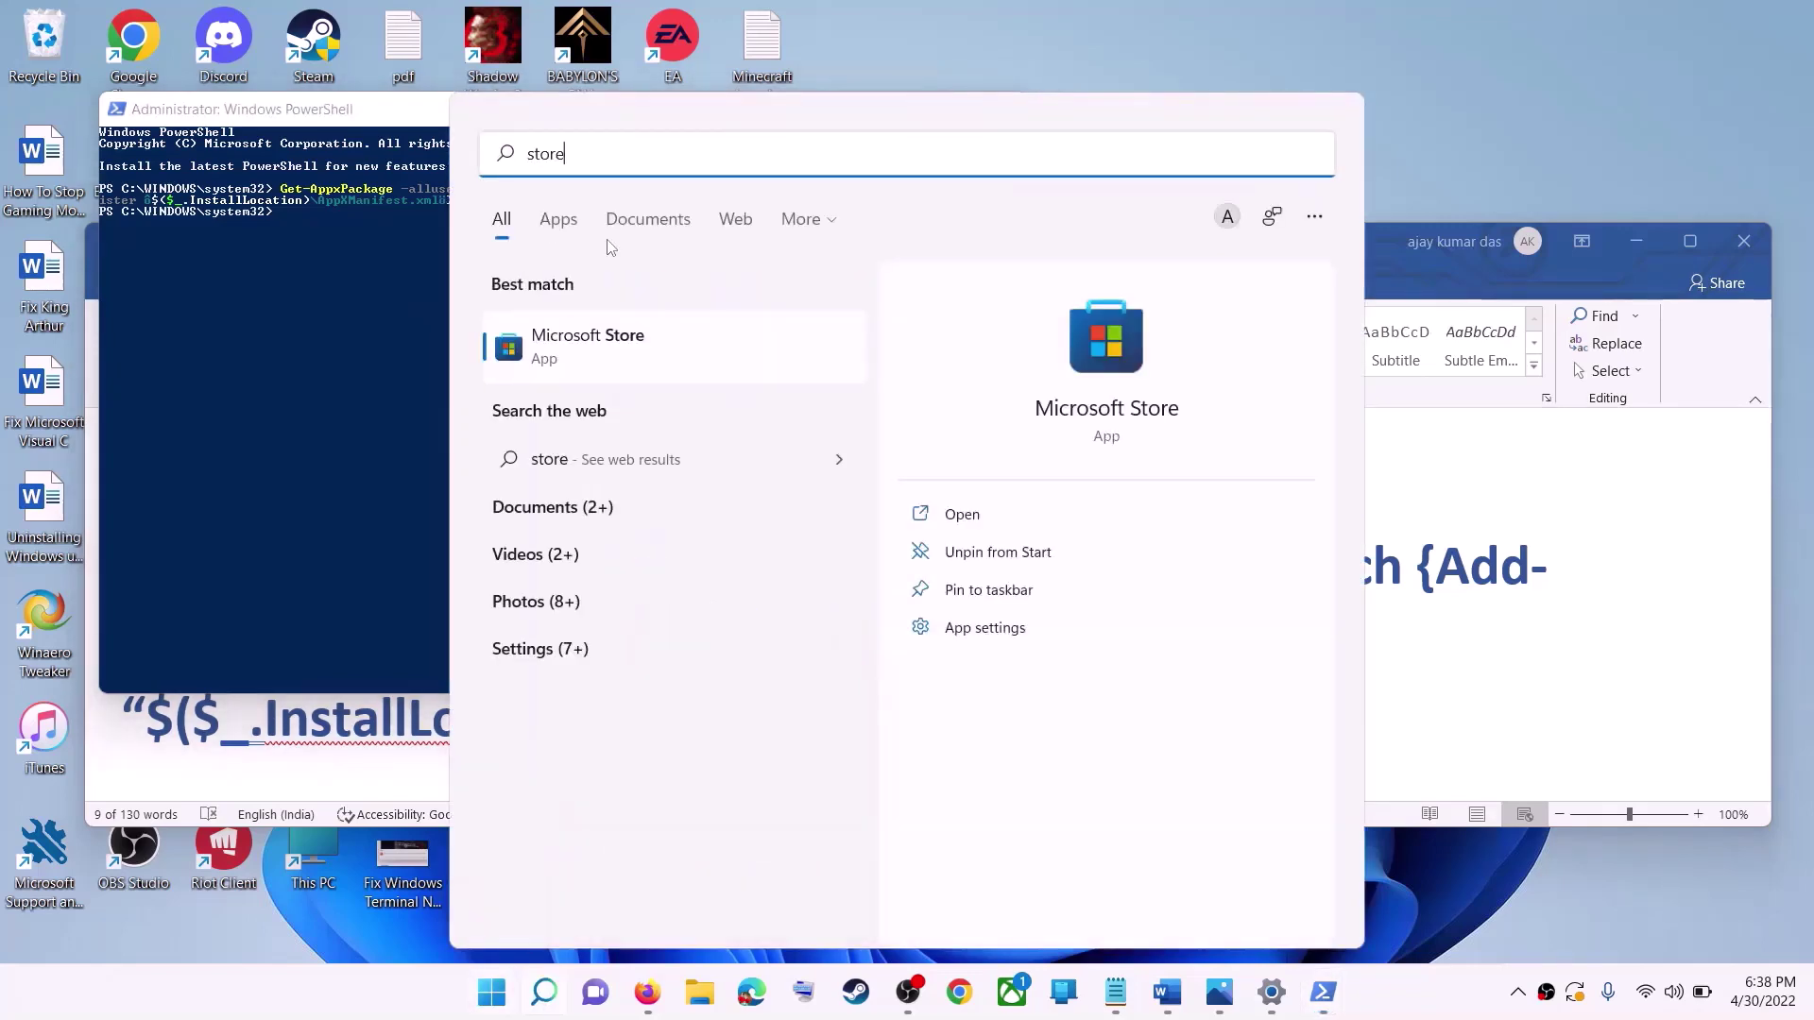
key("Return")
- Return to the Word document and highlight "Try installing to C drive/Different Drive" in Step 10
left_click(1688, 611)
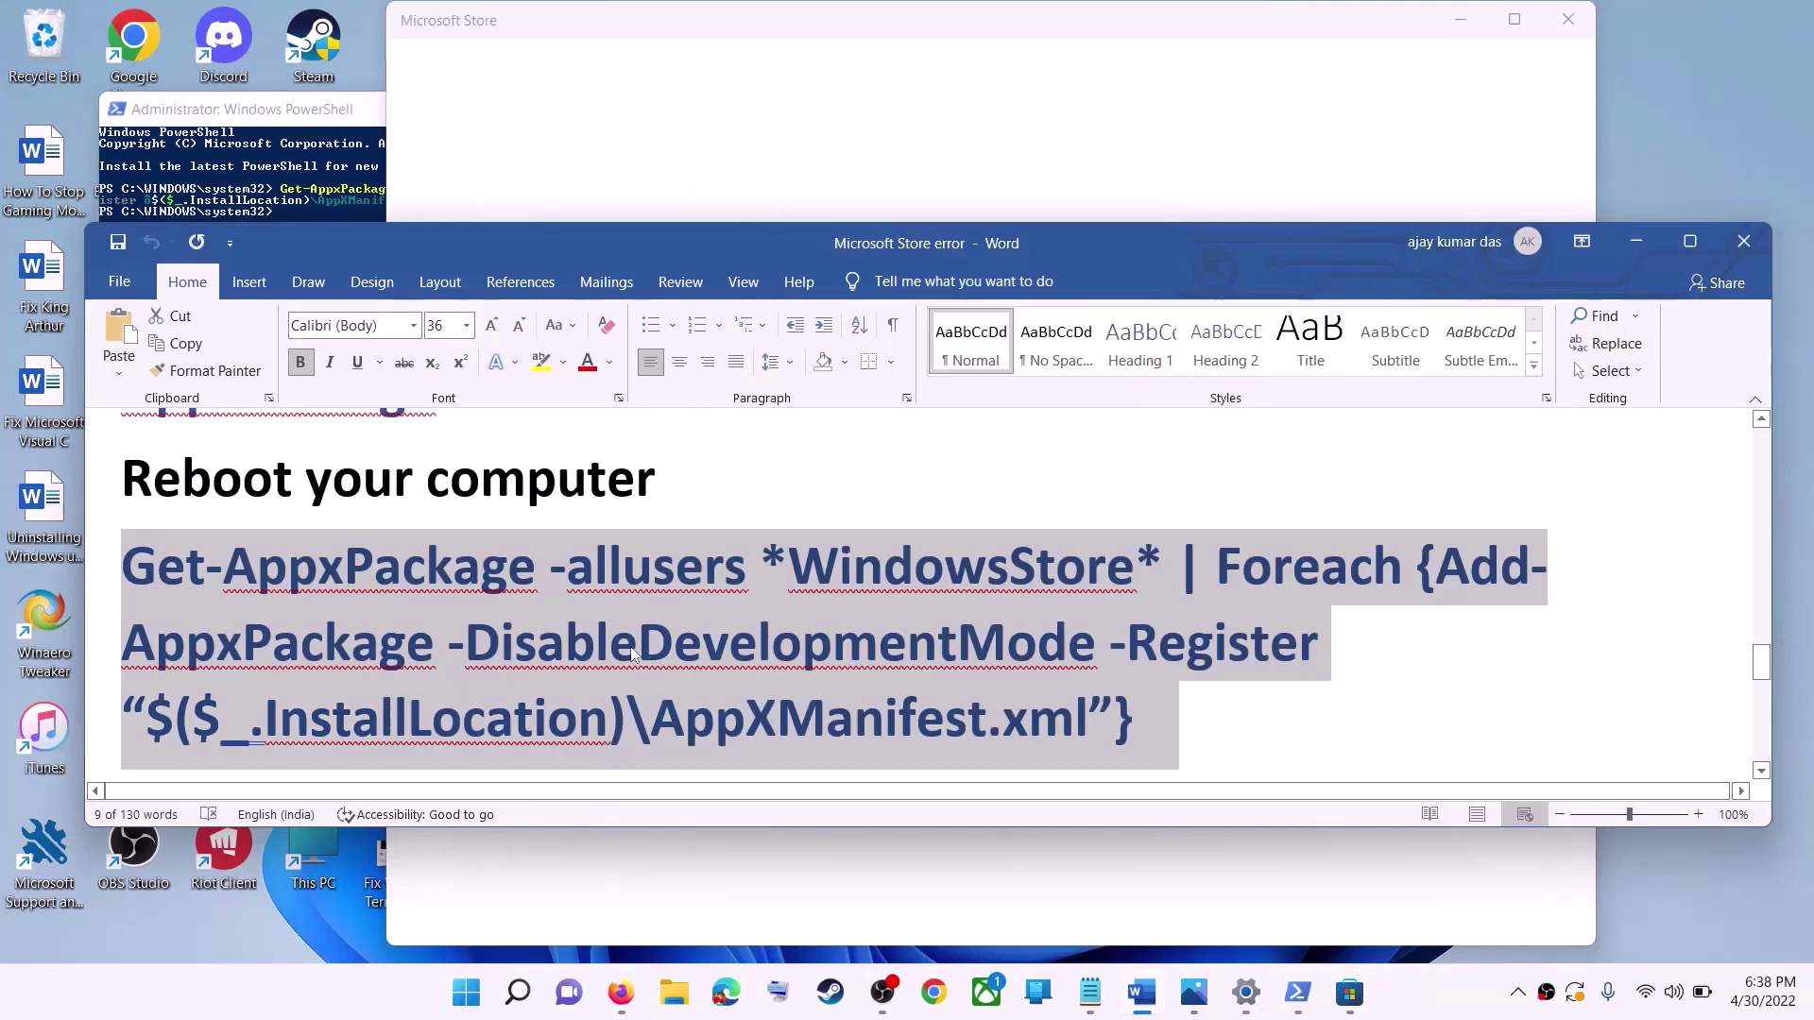
scroll(633, 635, "down", 3)
scroll(632, 635, "down", 2)
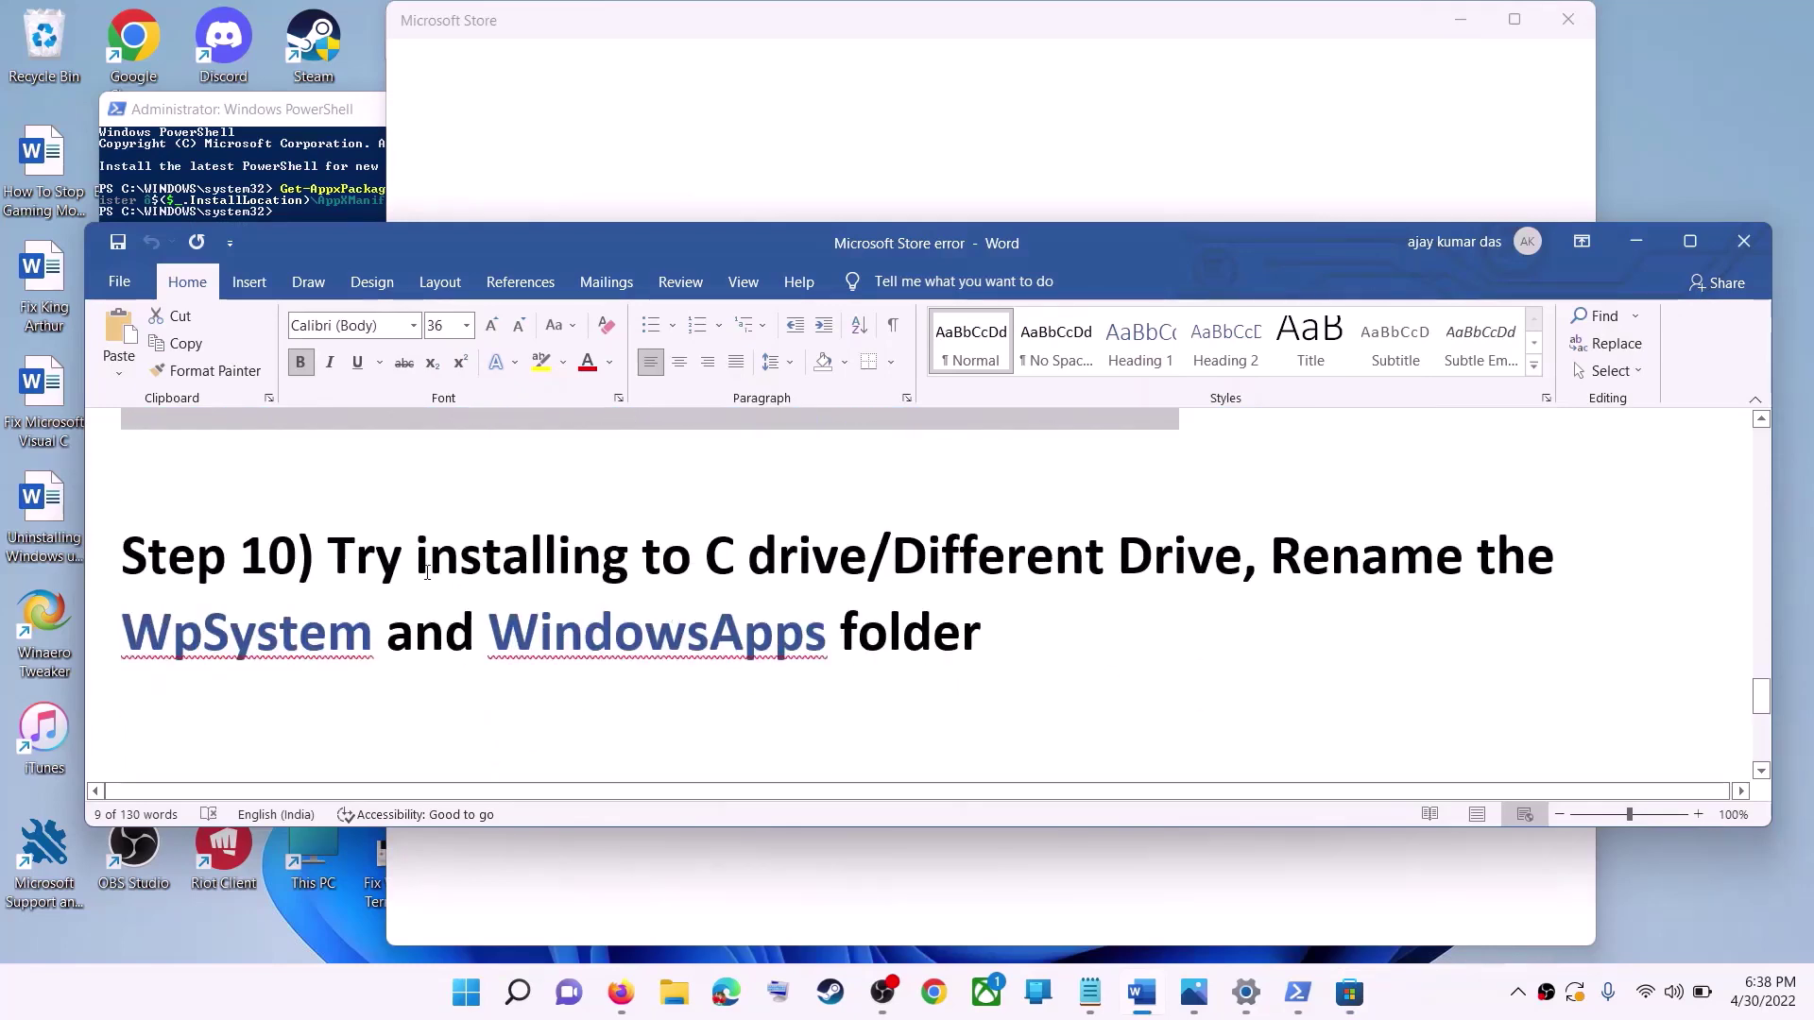
left_click_drag(390, 551, 1240, 563)
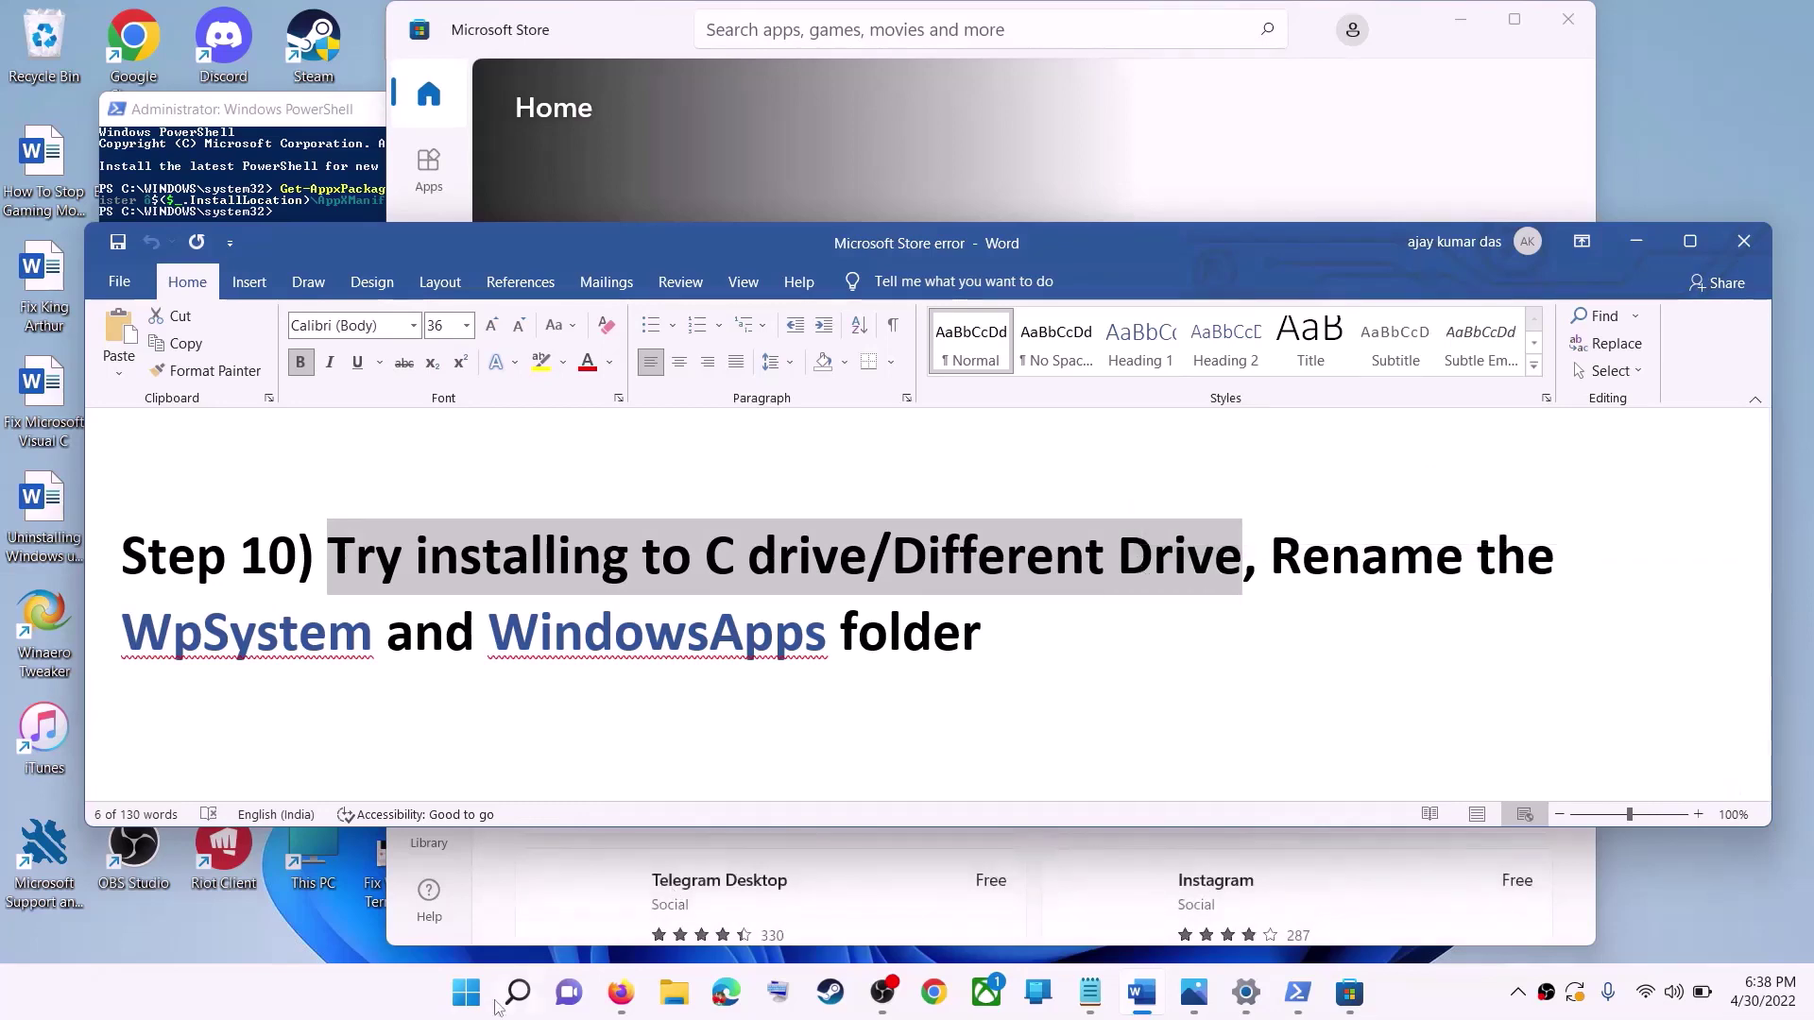
- Open the System Storage page in Settings and examine its storage management options
left_click(472, 996)
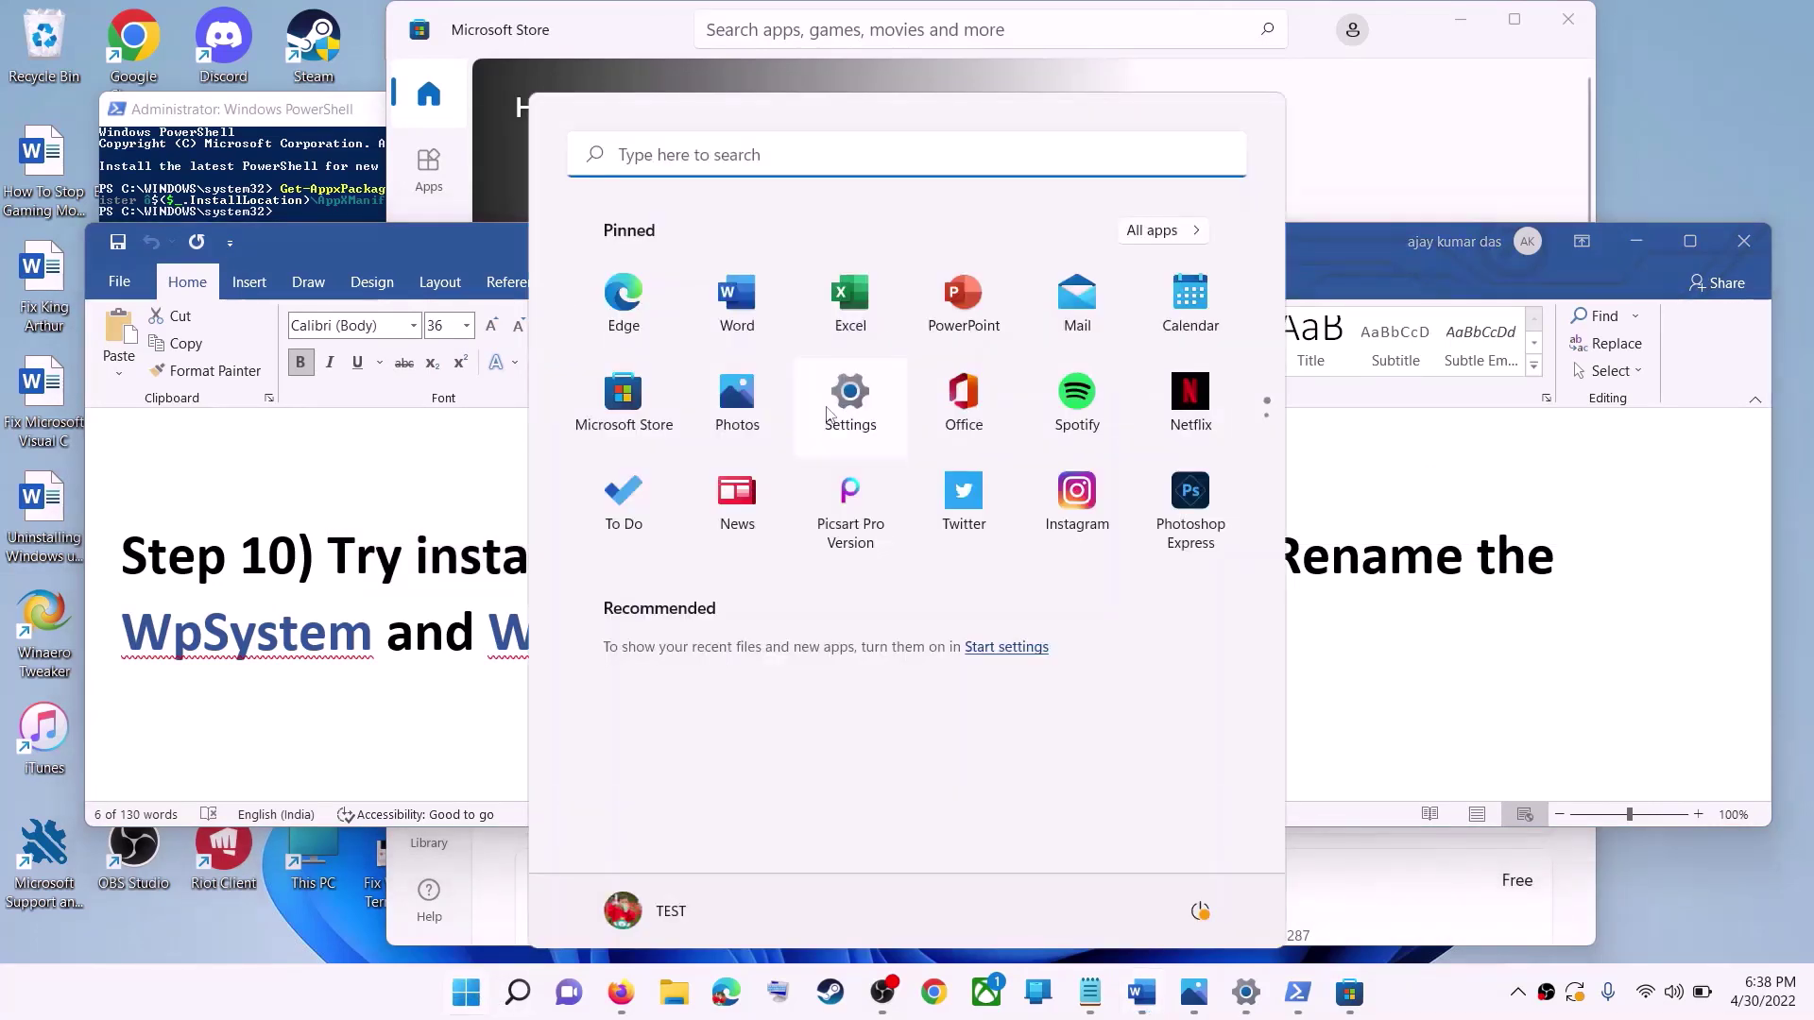
left_click(827, 413)
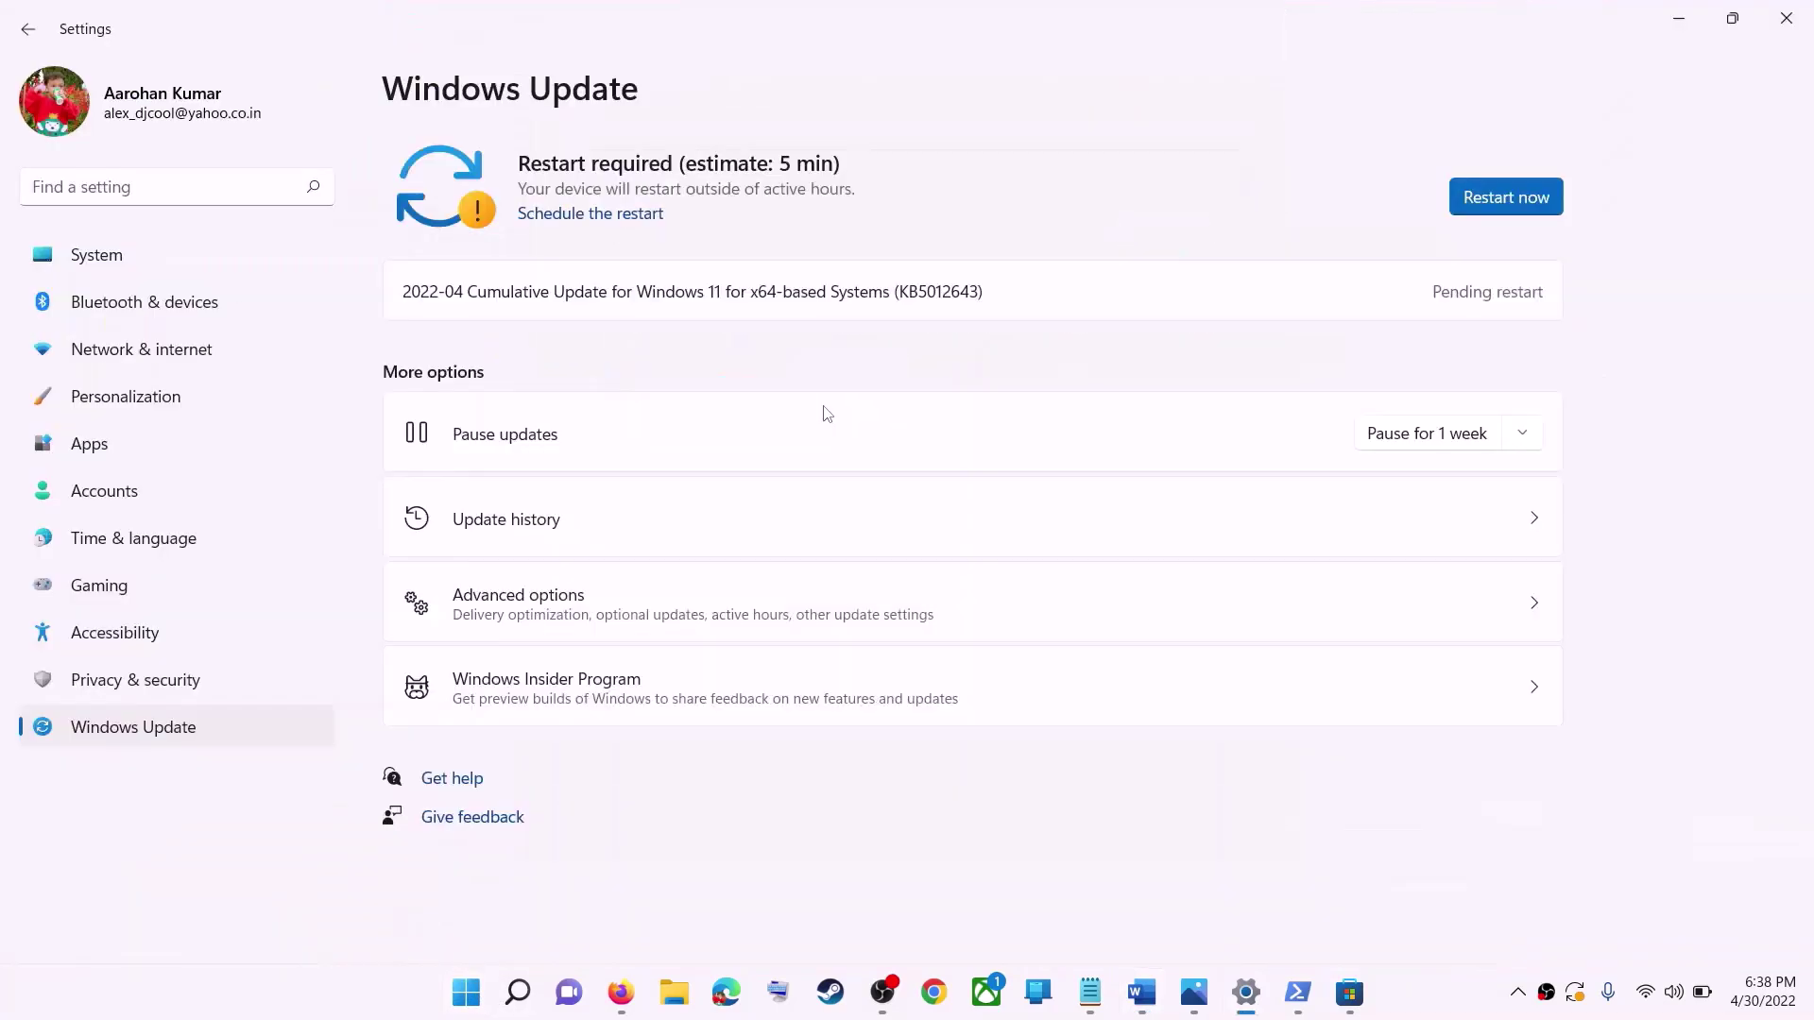
left_click(117, 265)
scroll(515, 522, "down", 3)
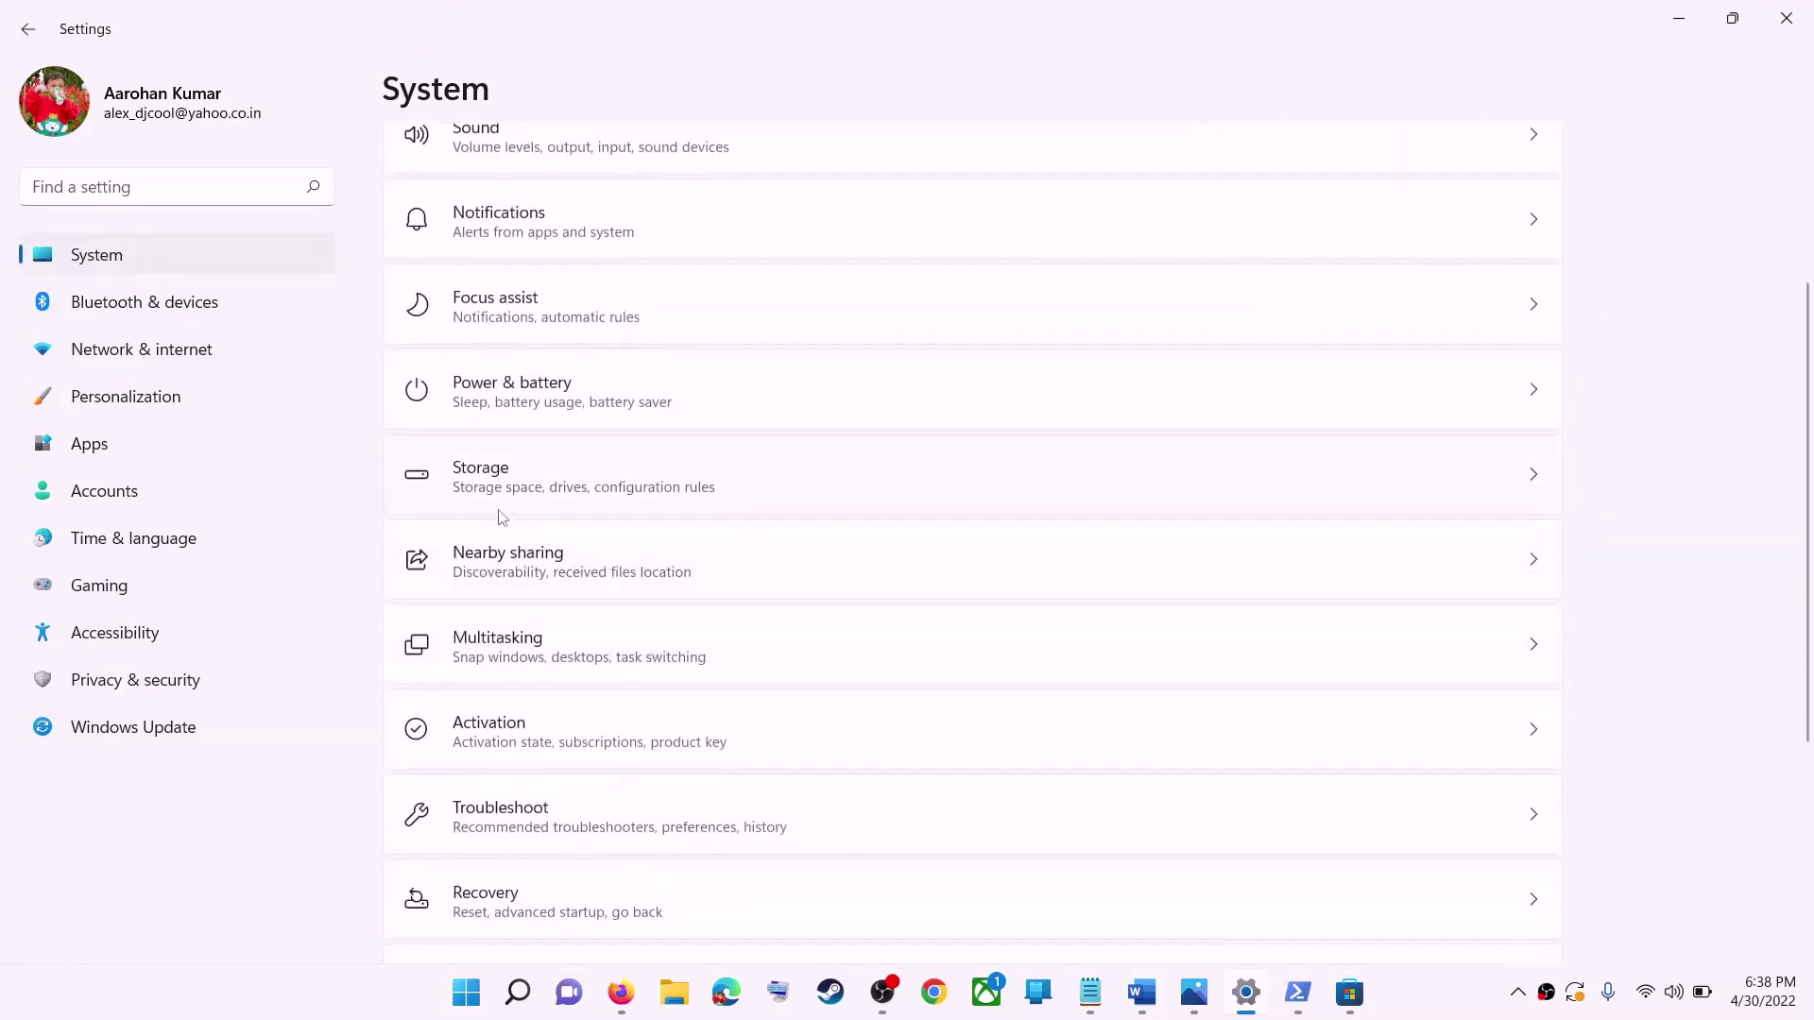
left_click(518, 489)
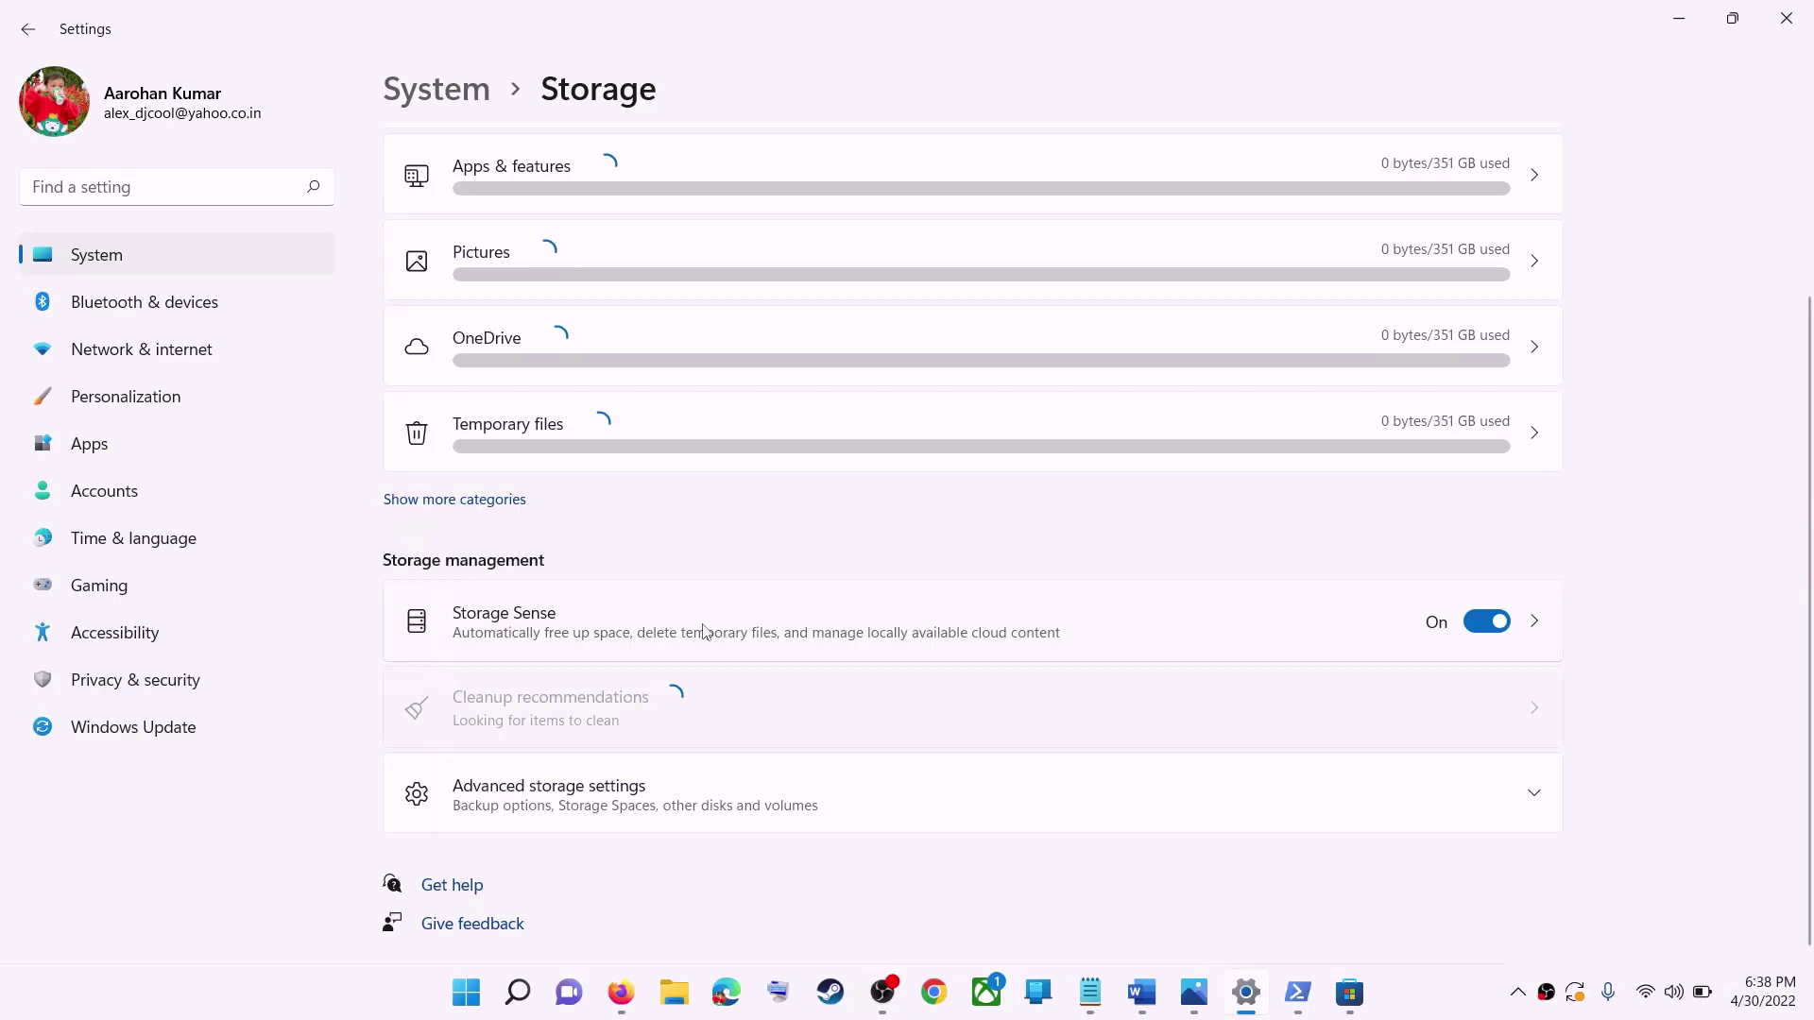
left_click(539, 329)
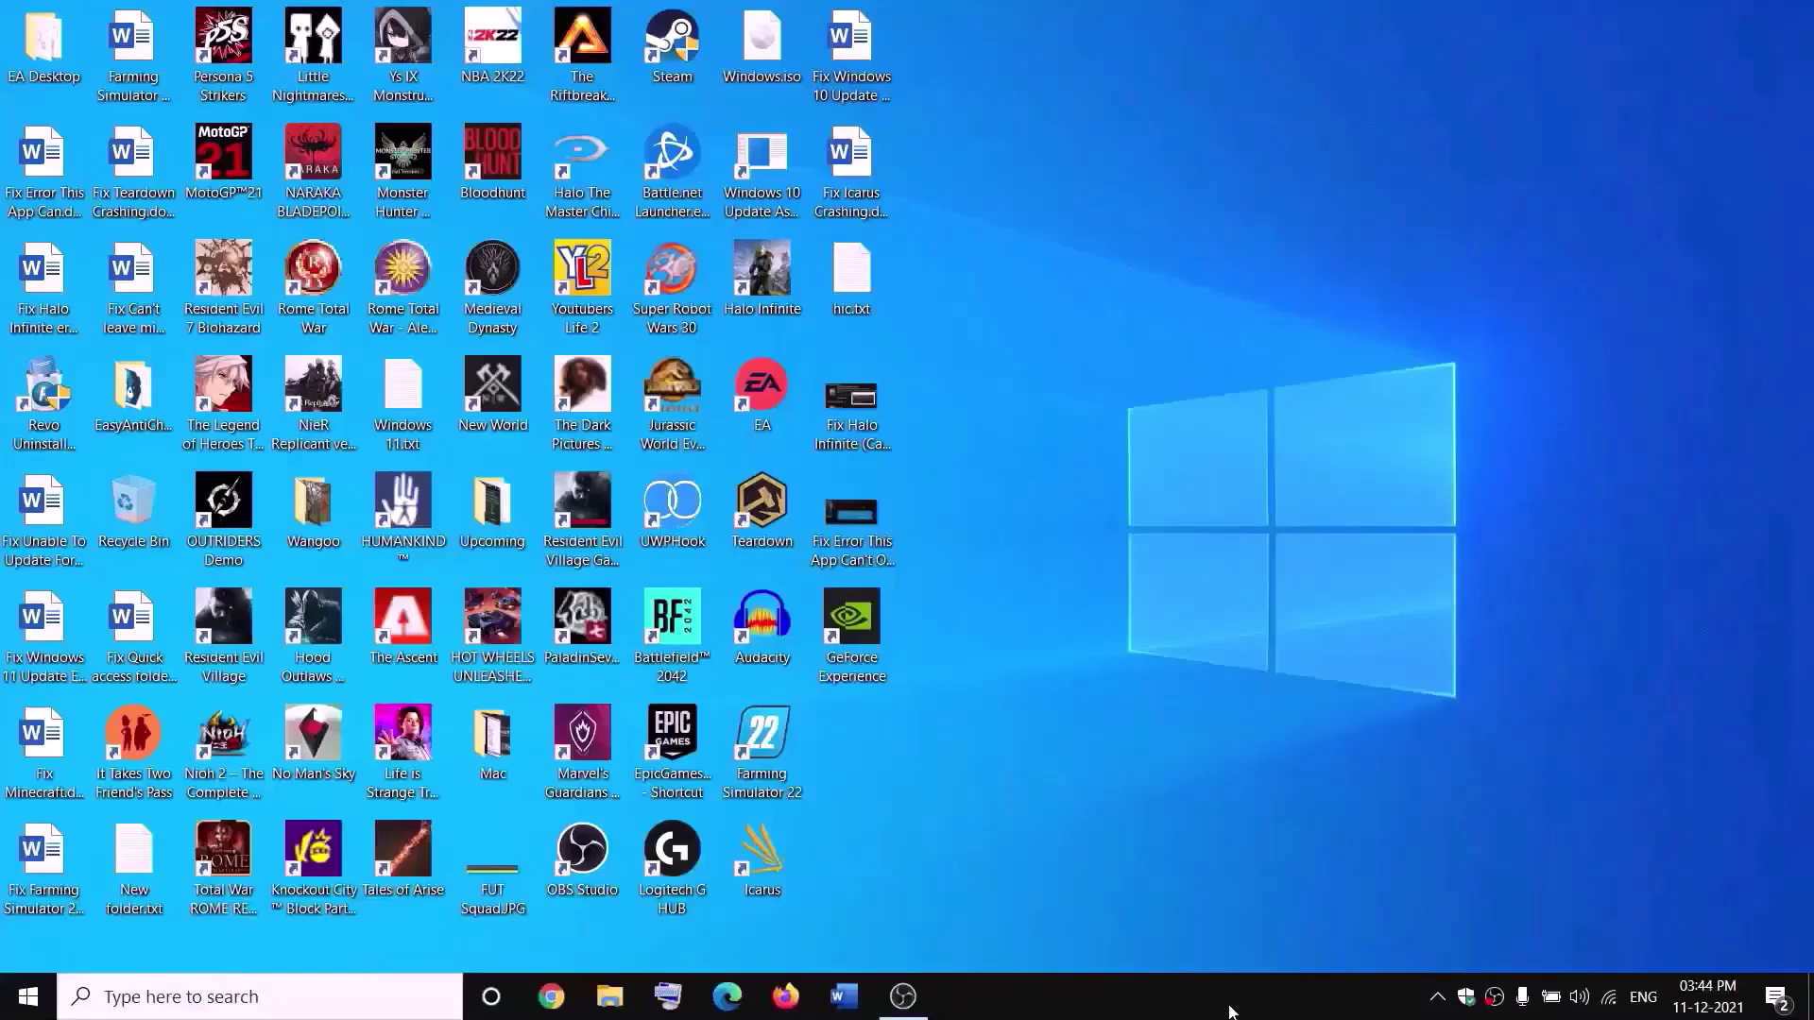
- Open the New Volume (D:) drive from This PC in File Explorer
left_click(621, 998)
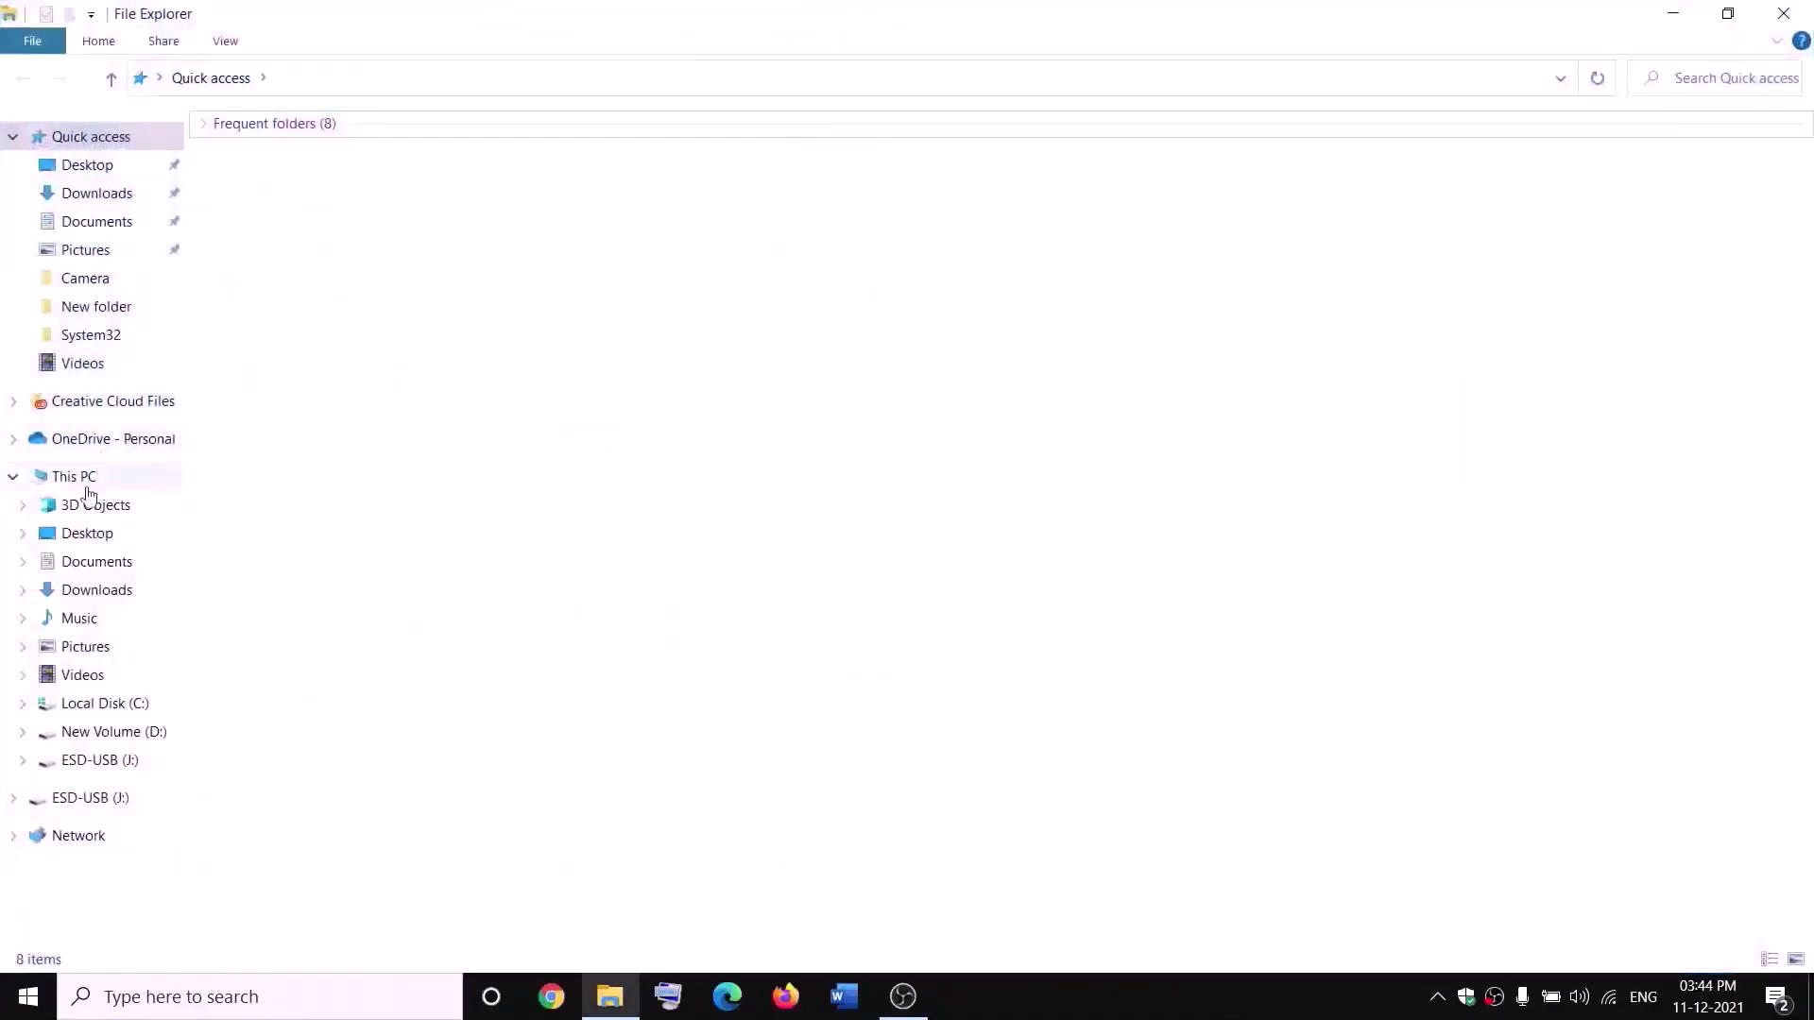
left_click(75, 476)
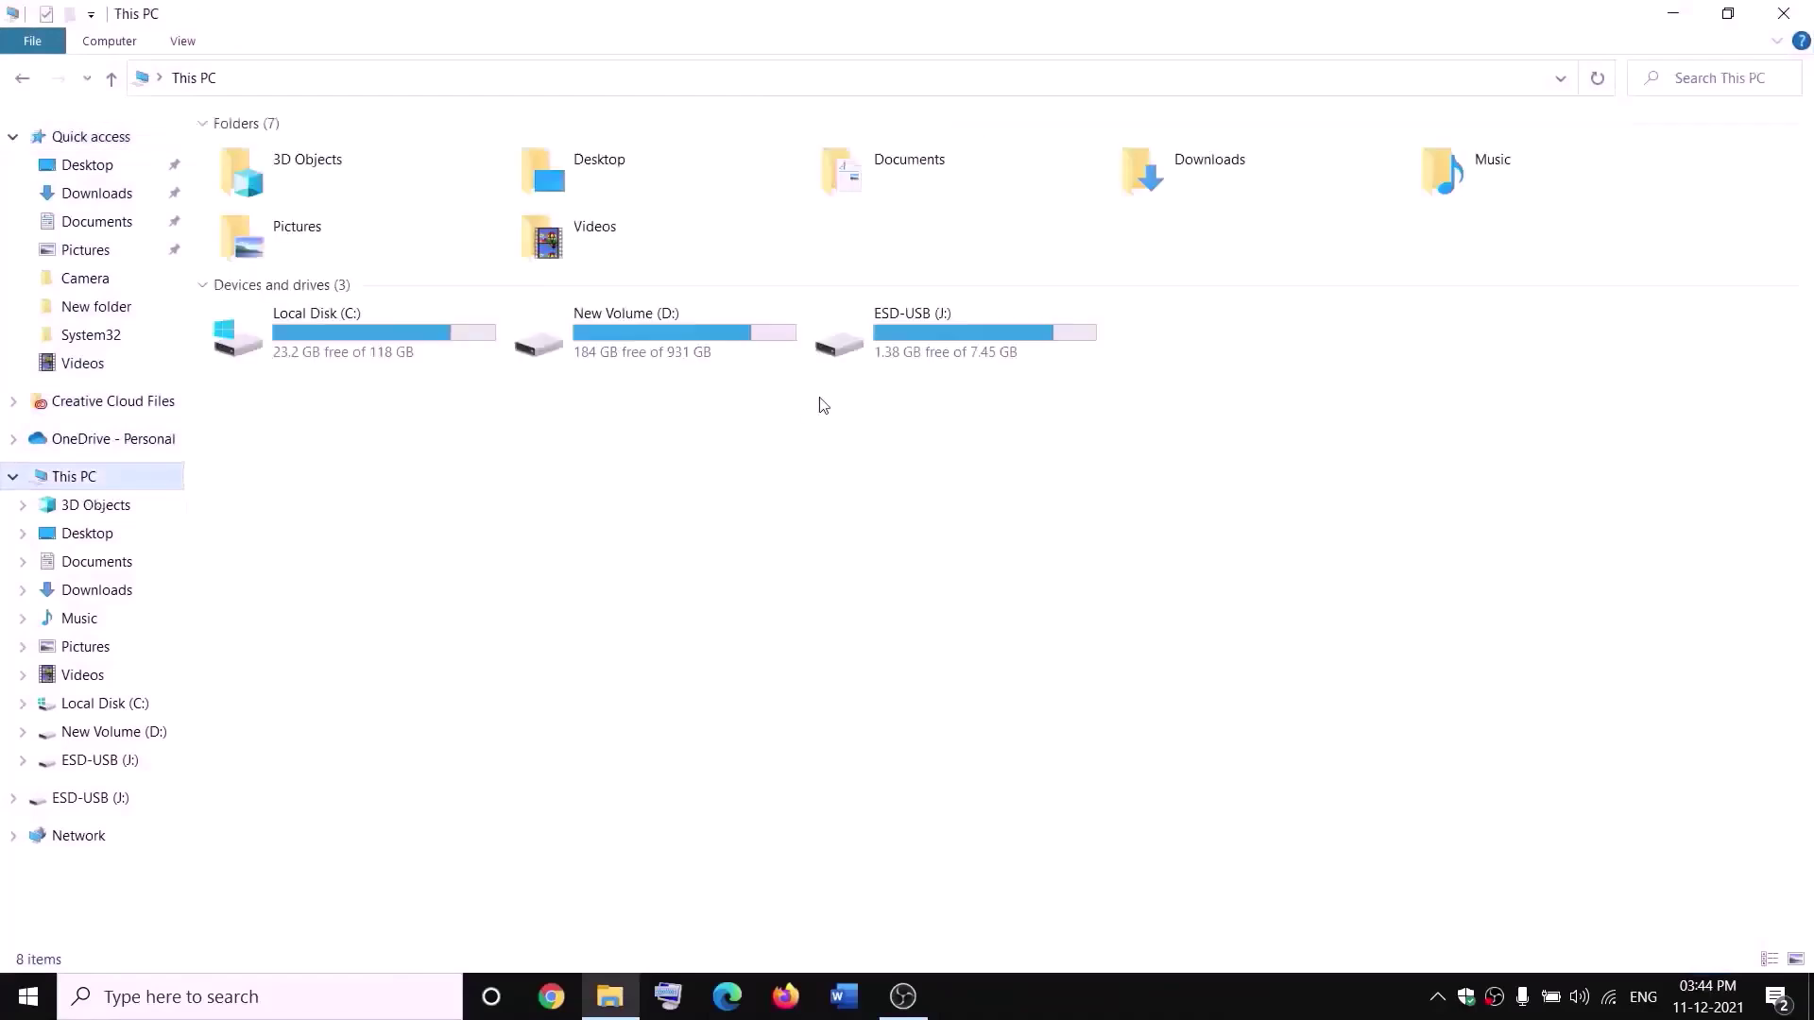
double_click(676, 352)
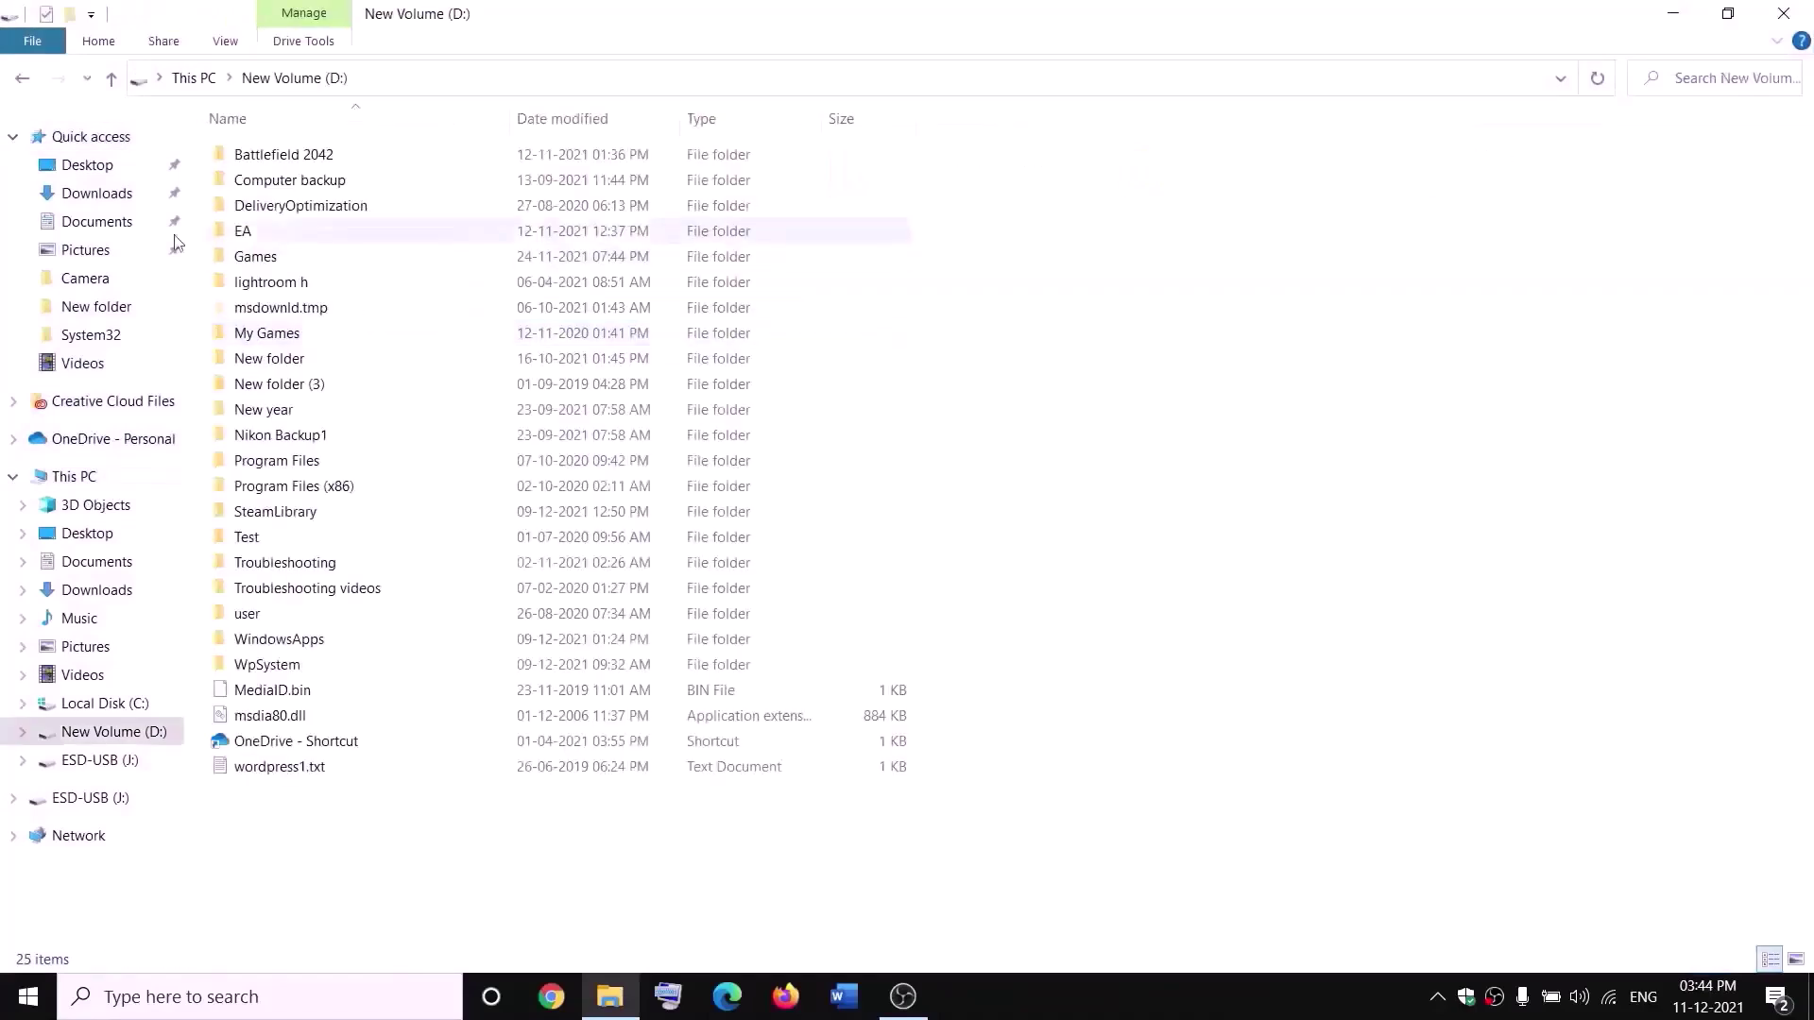
right_click(295, 669)
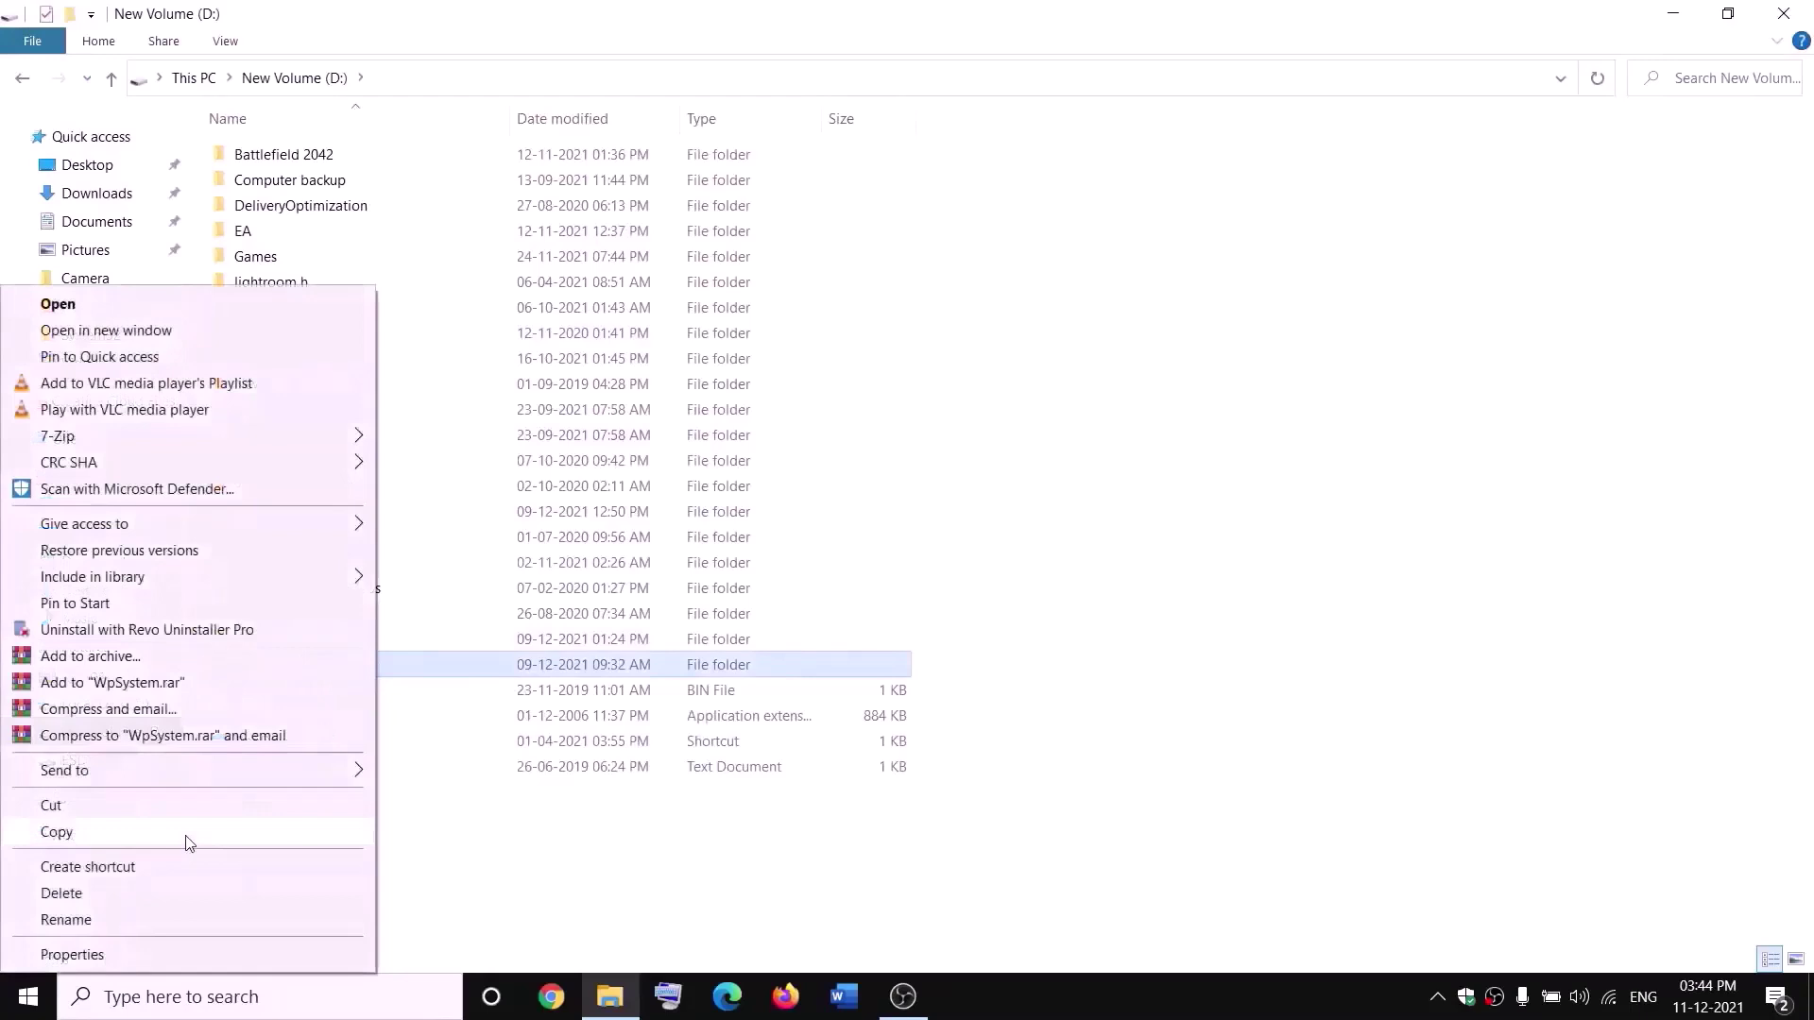
left_click(575, 865)
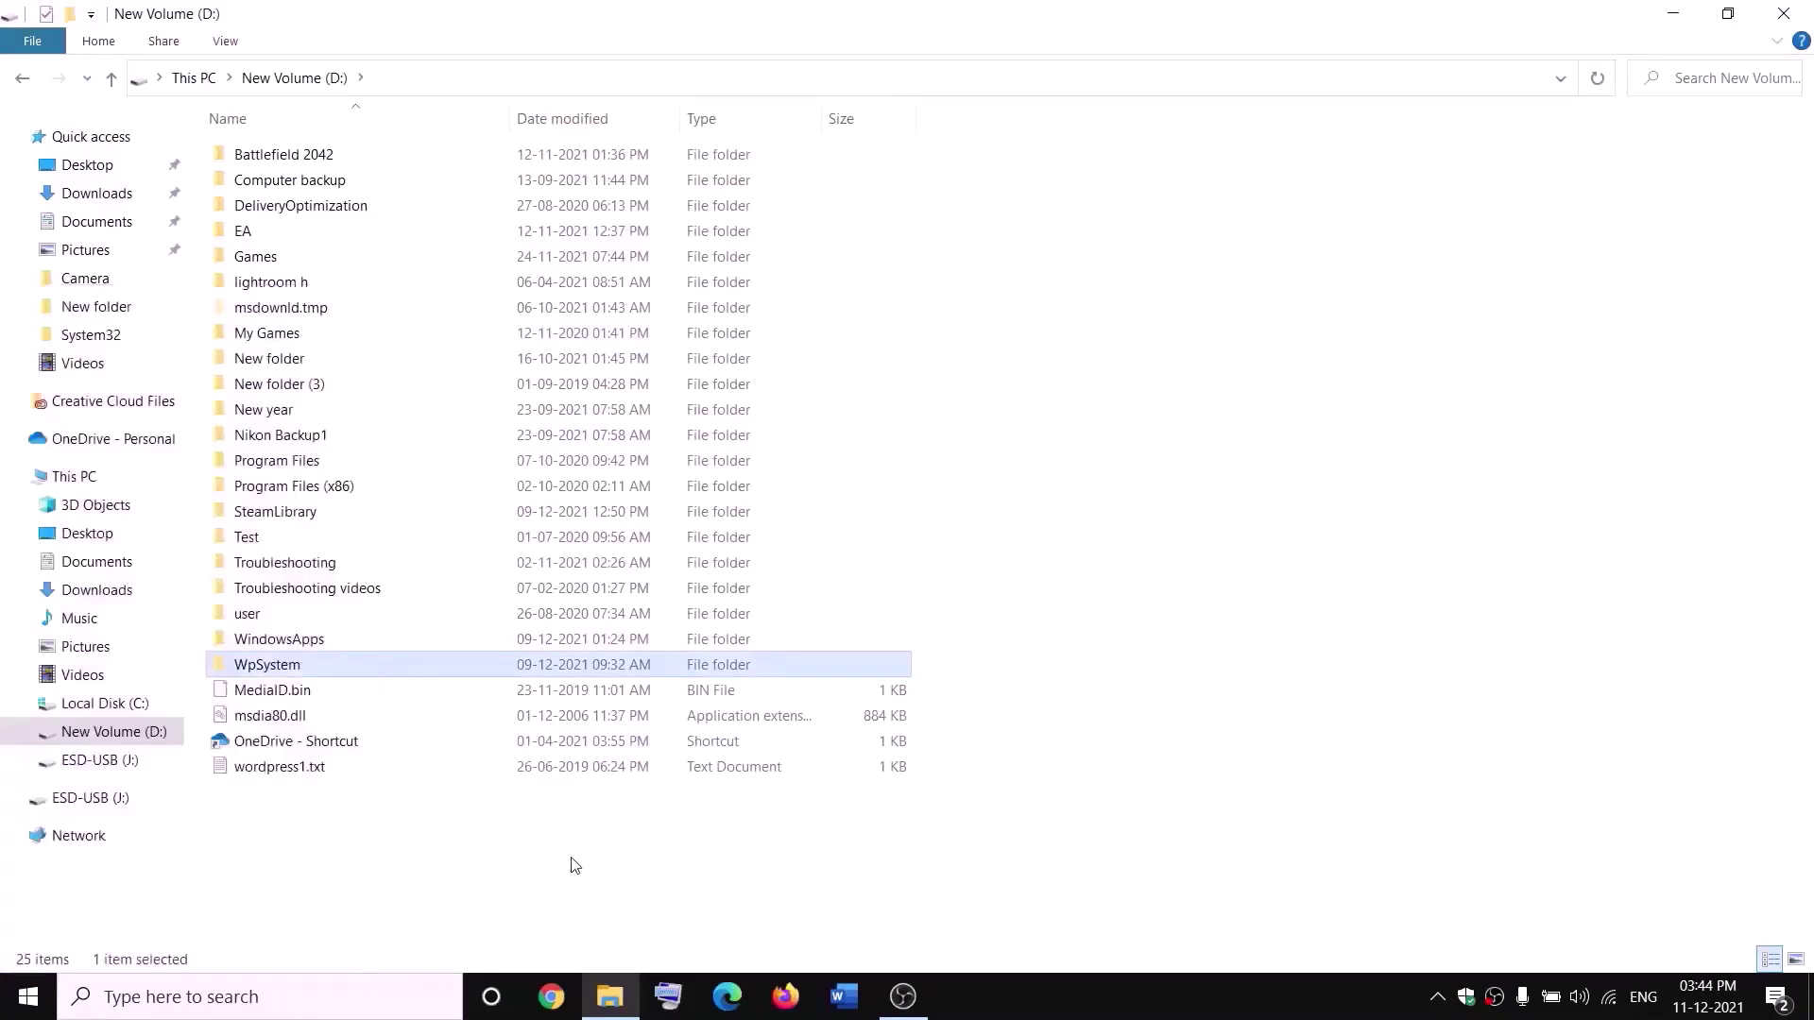
left_click(574, 865)
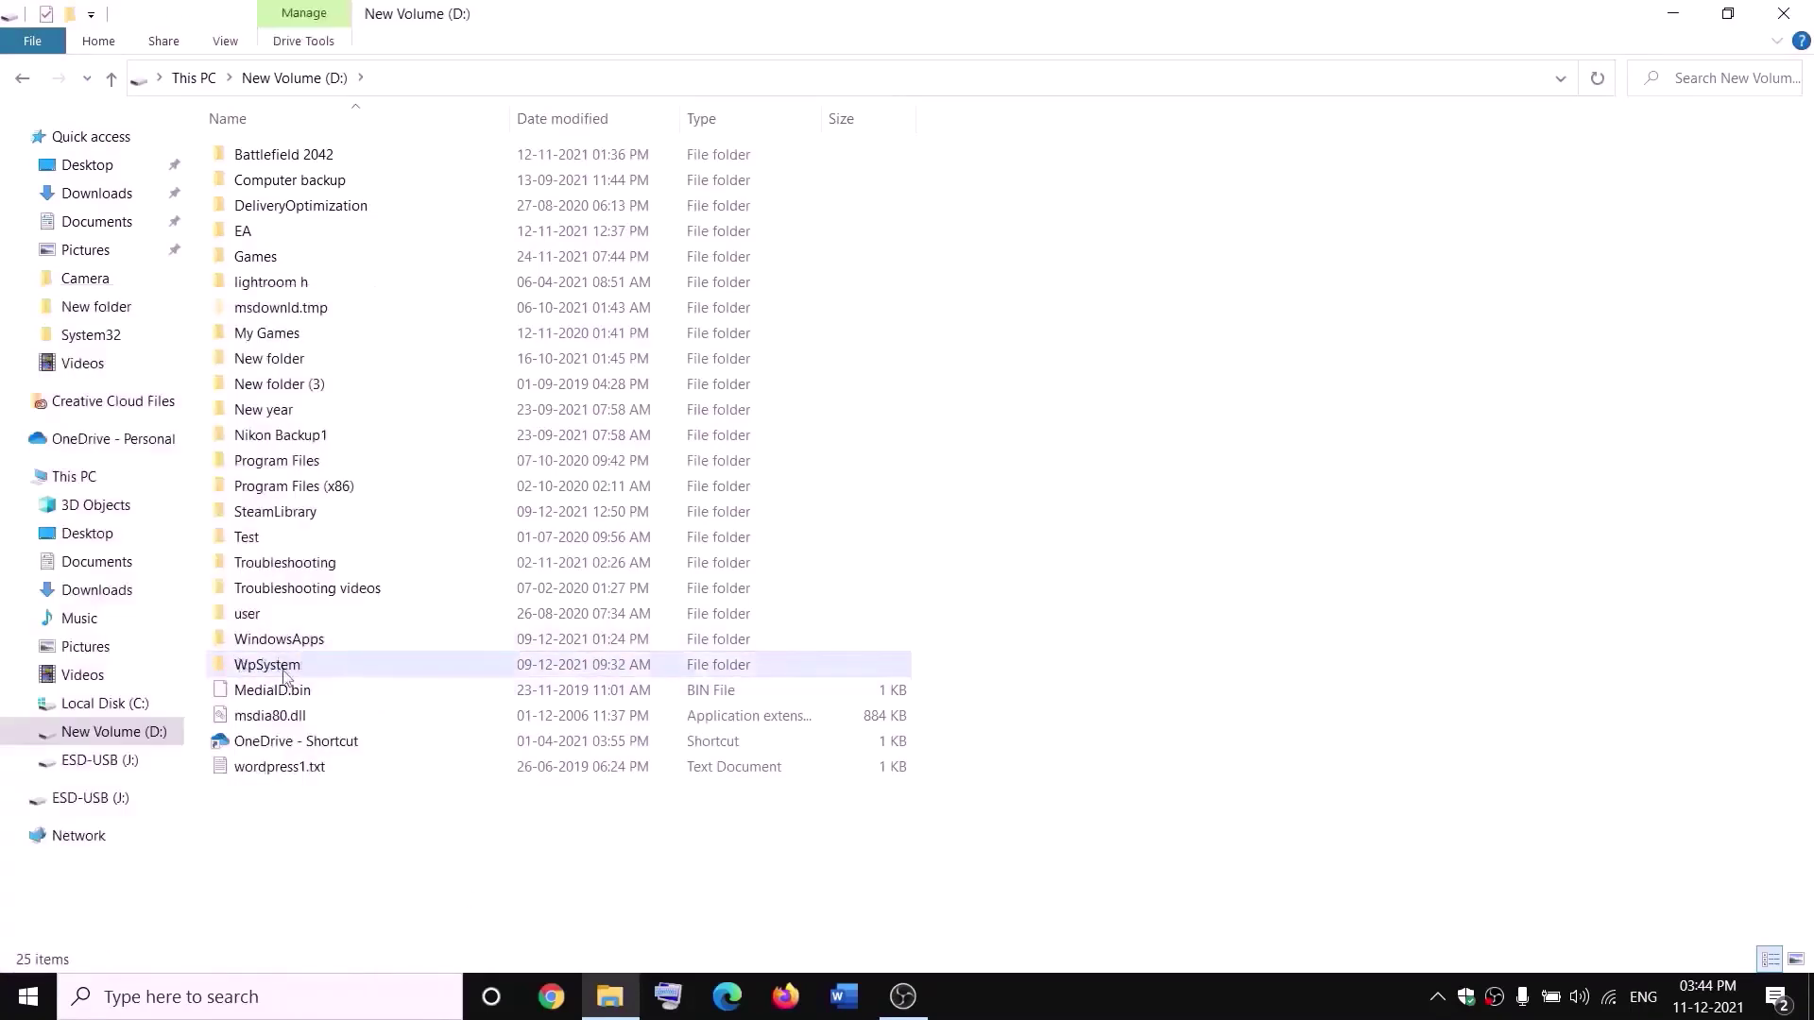
- Open the advanced security settings of the WpSystem folder on drive D
mouse_move(270, 669)
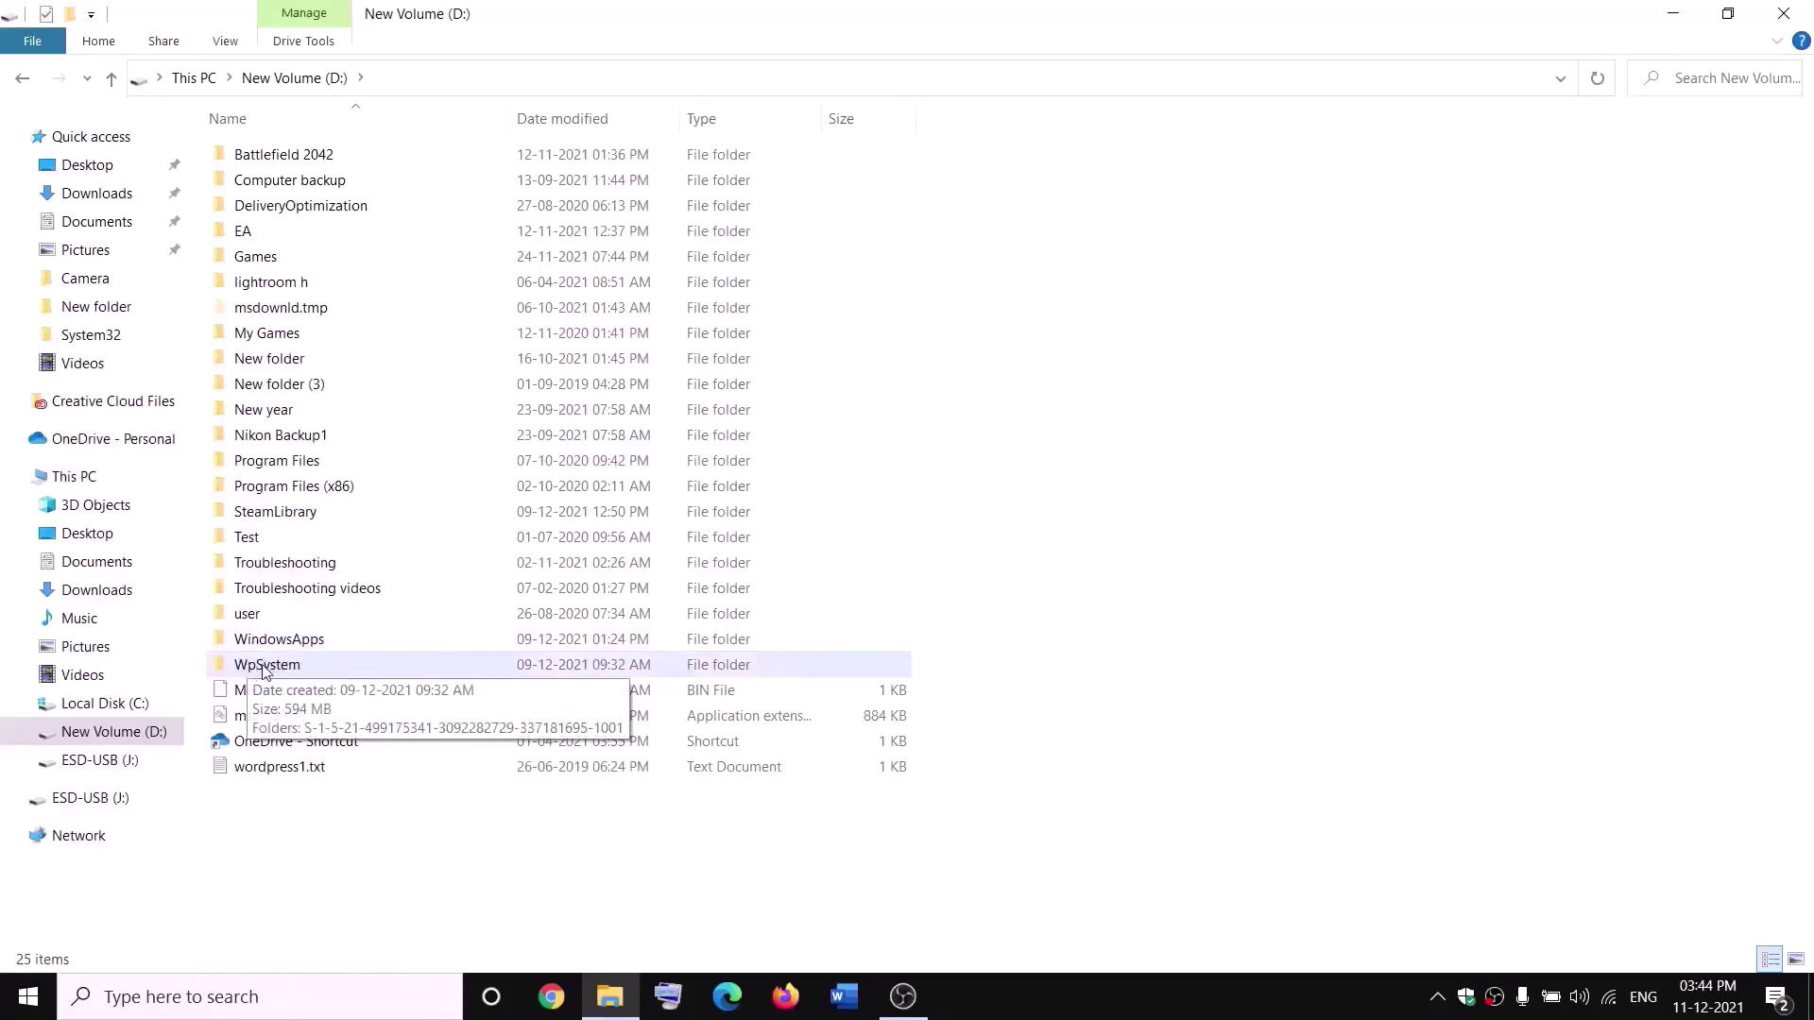
right_click(266, 669)
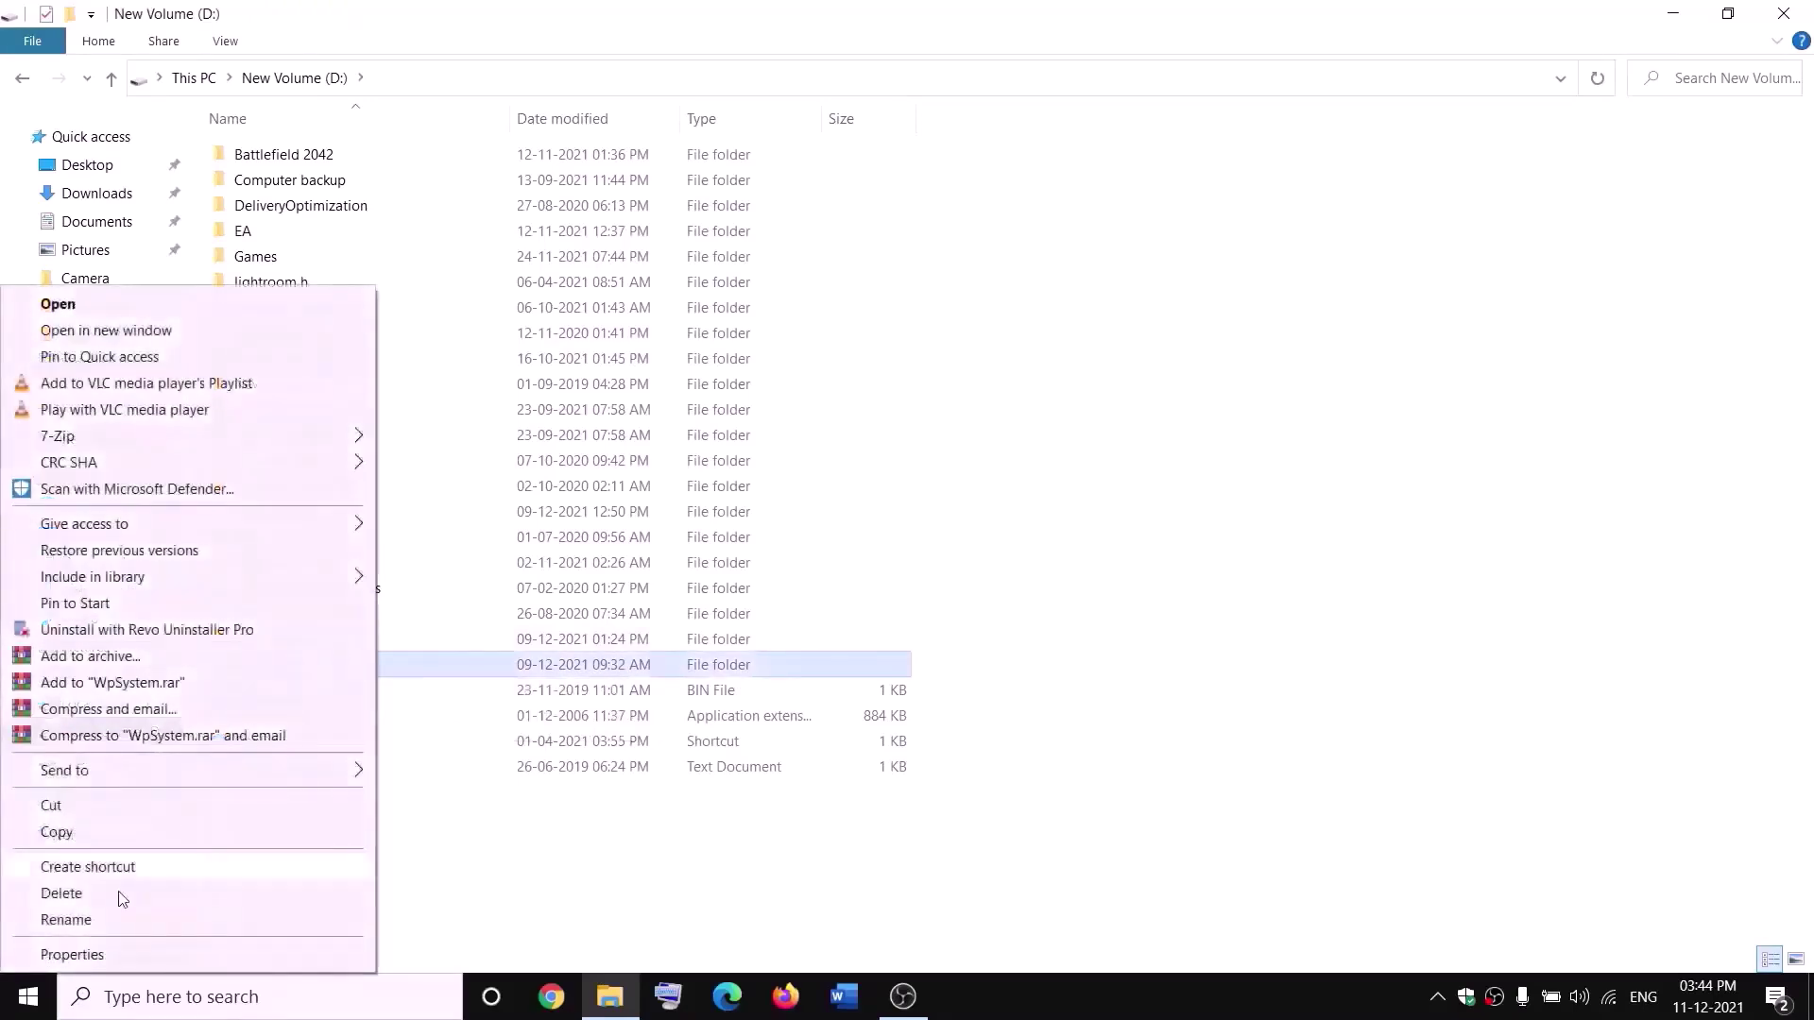
left_click(72, 955)
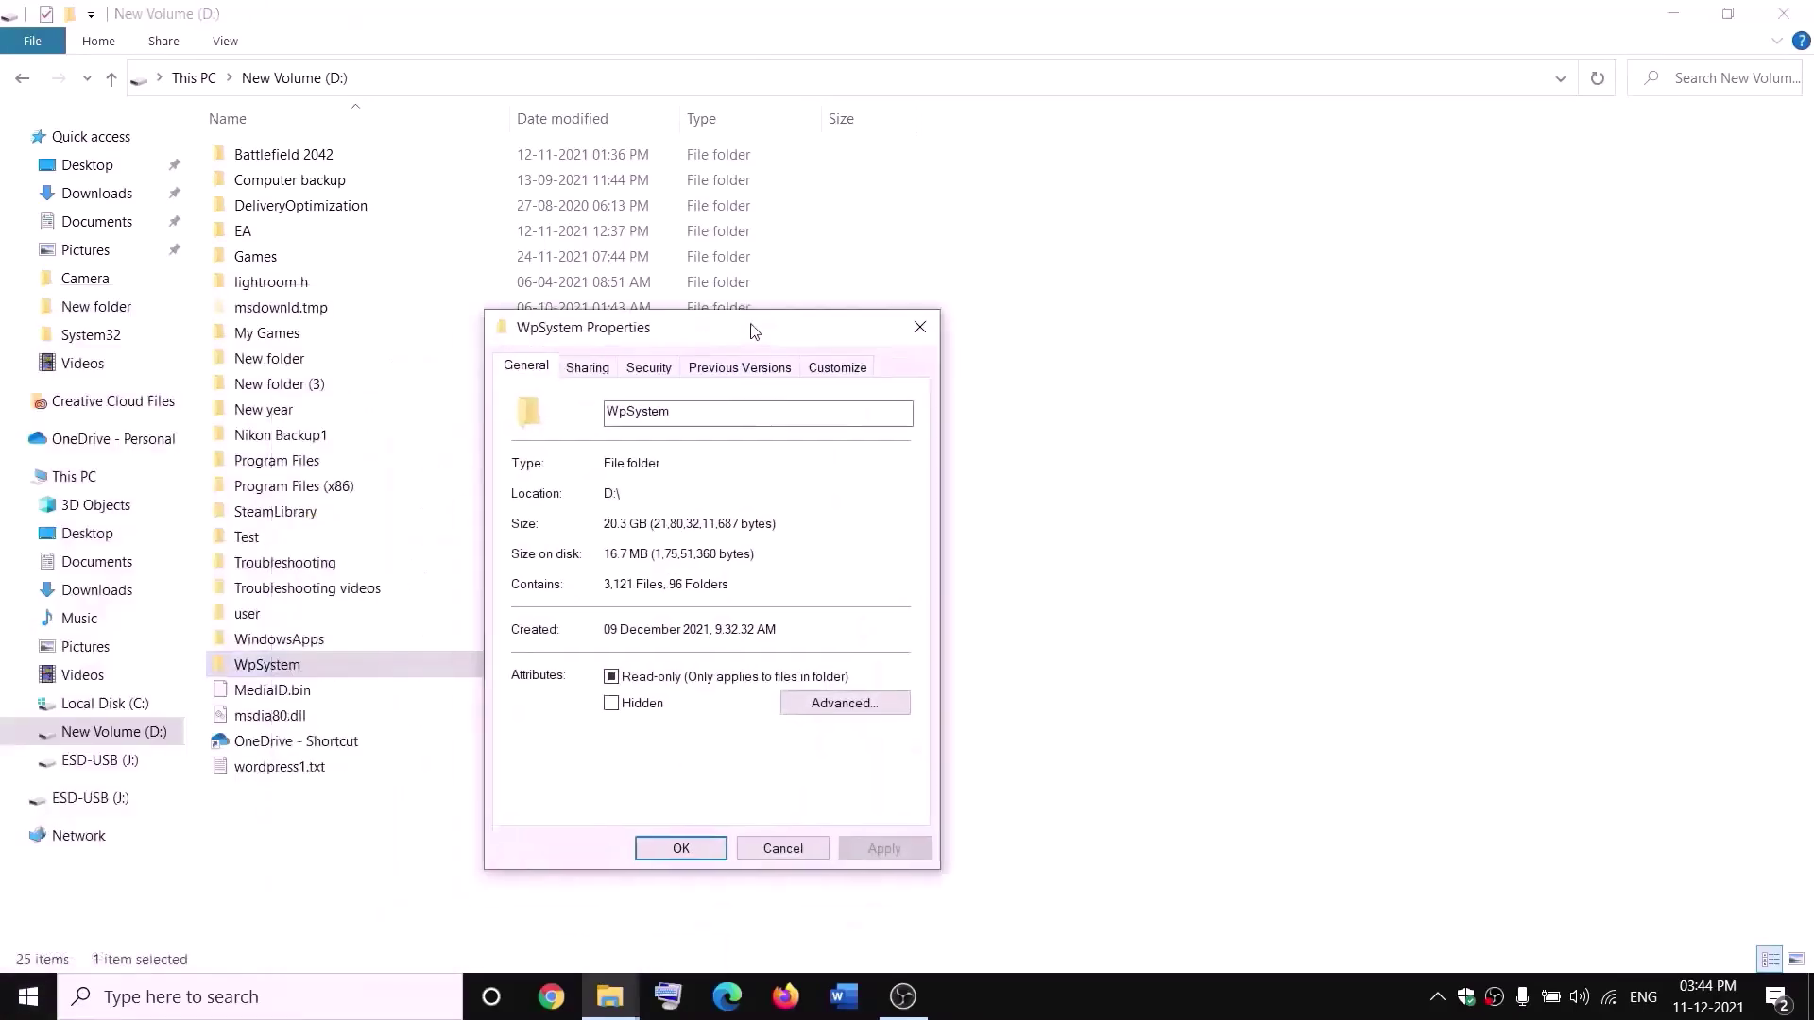
left_click(674, 303)
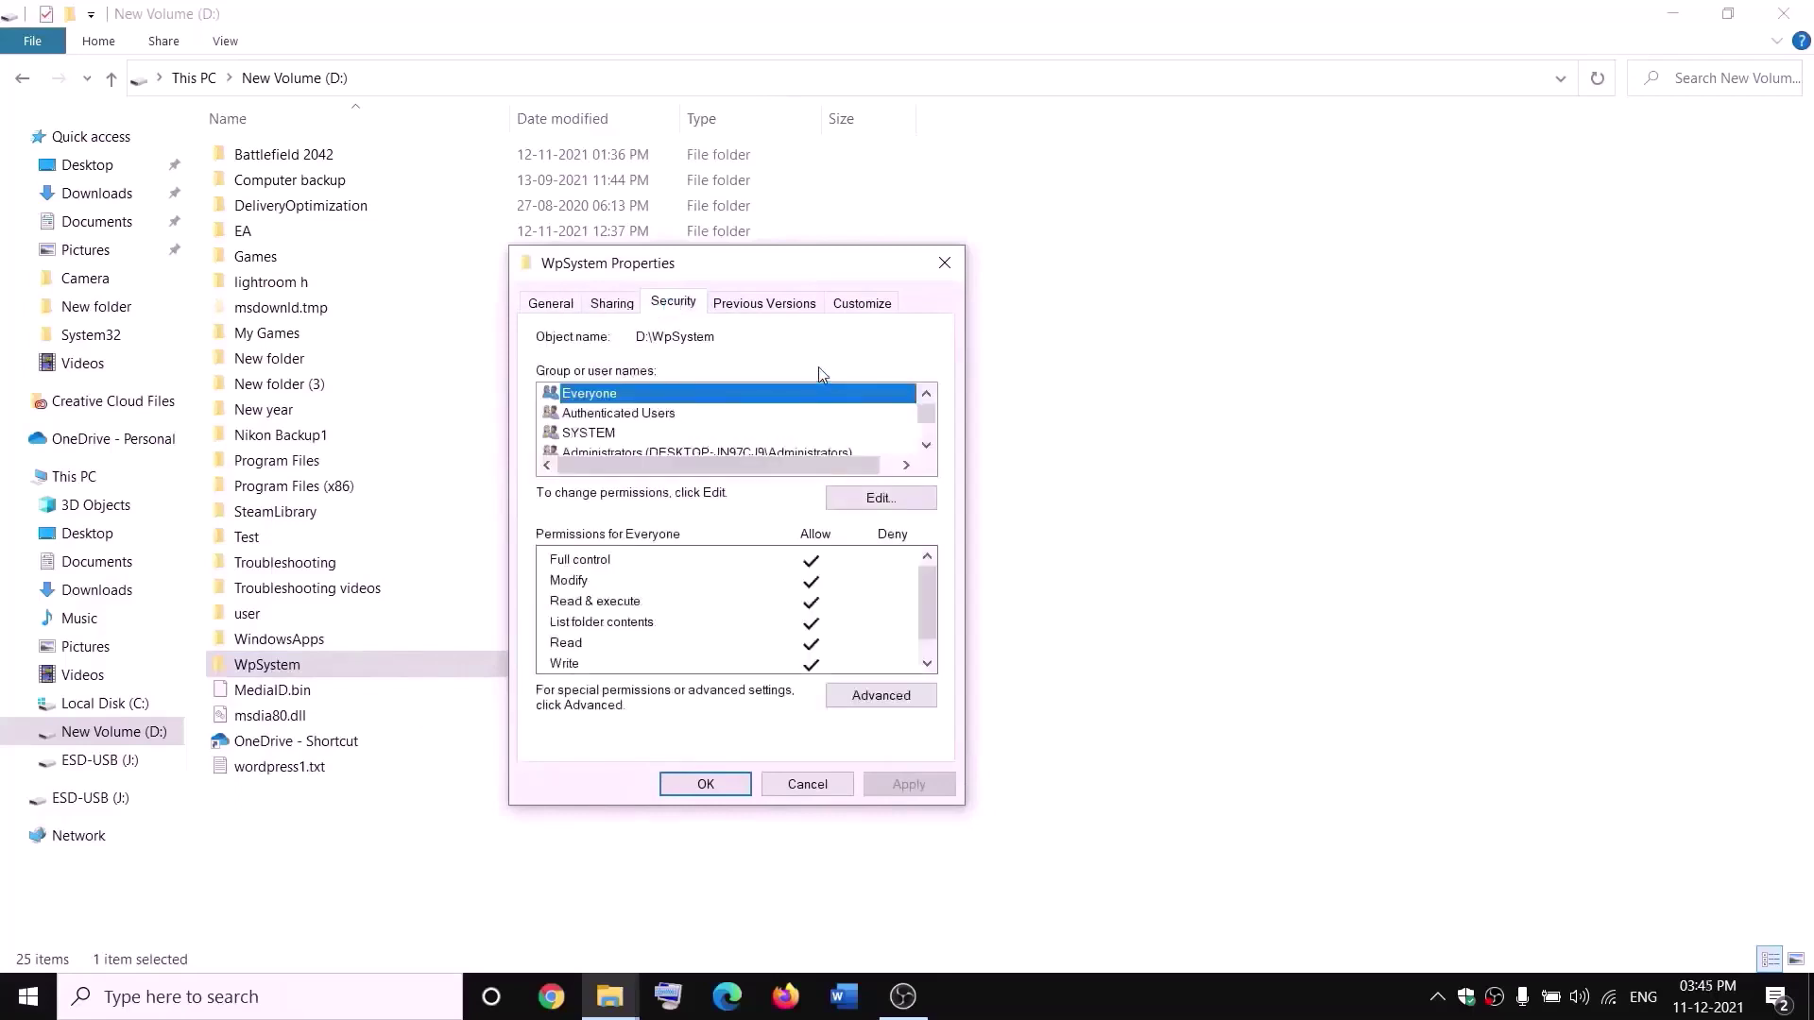
left_click(874, 707)
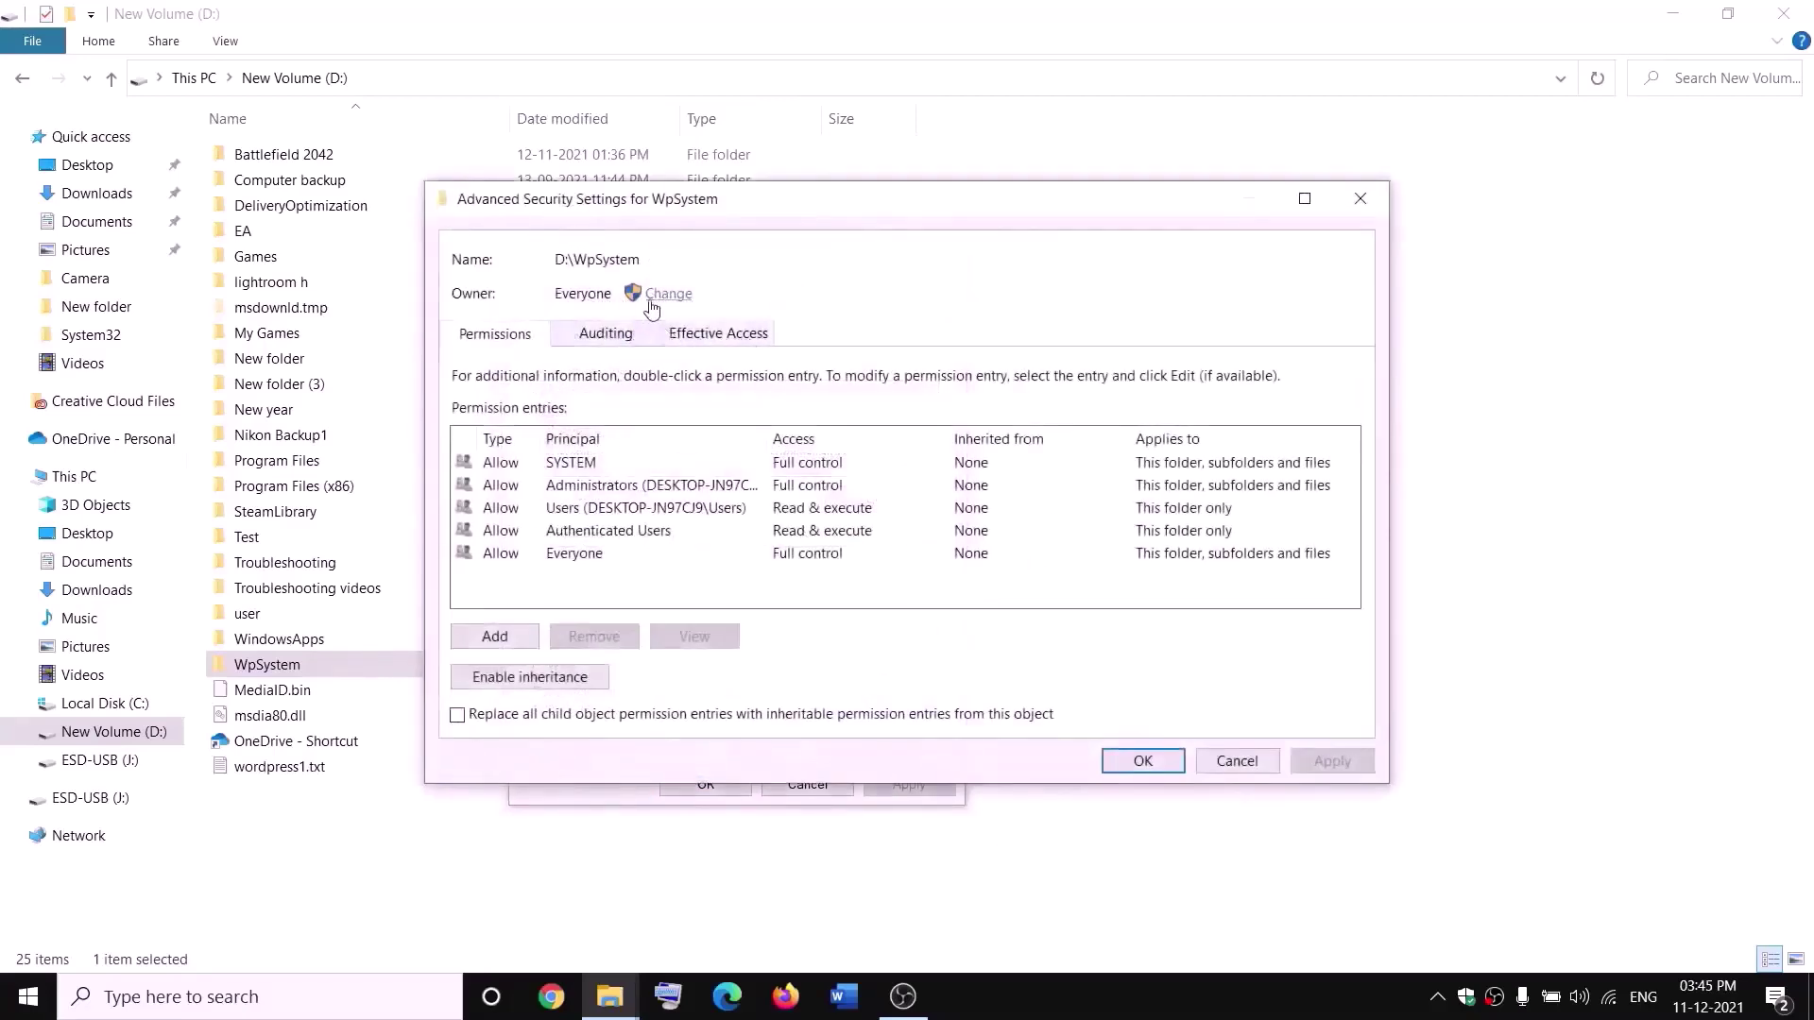
- Change the WpSystem folder's owner to Everyone, replace the owner on subcontainers and objects, and apply the change
left_click(668, 296)
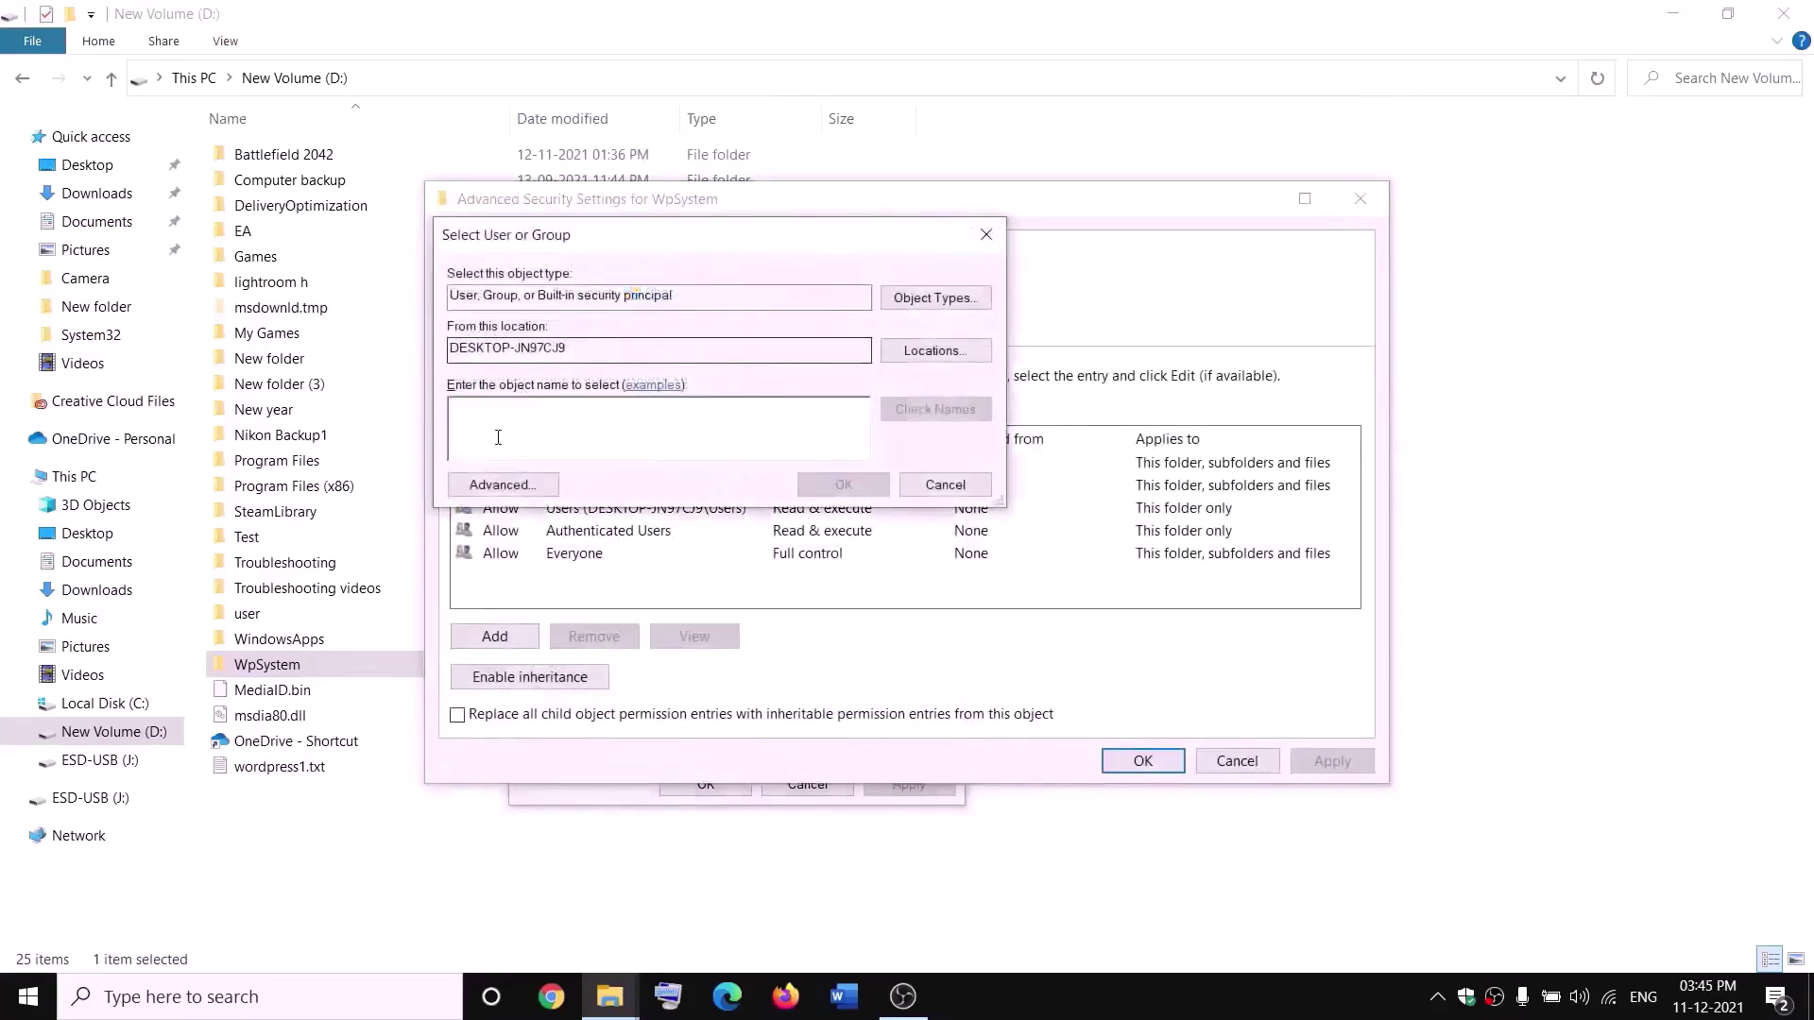
type("w")
key("BackSpace")
type("ever")
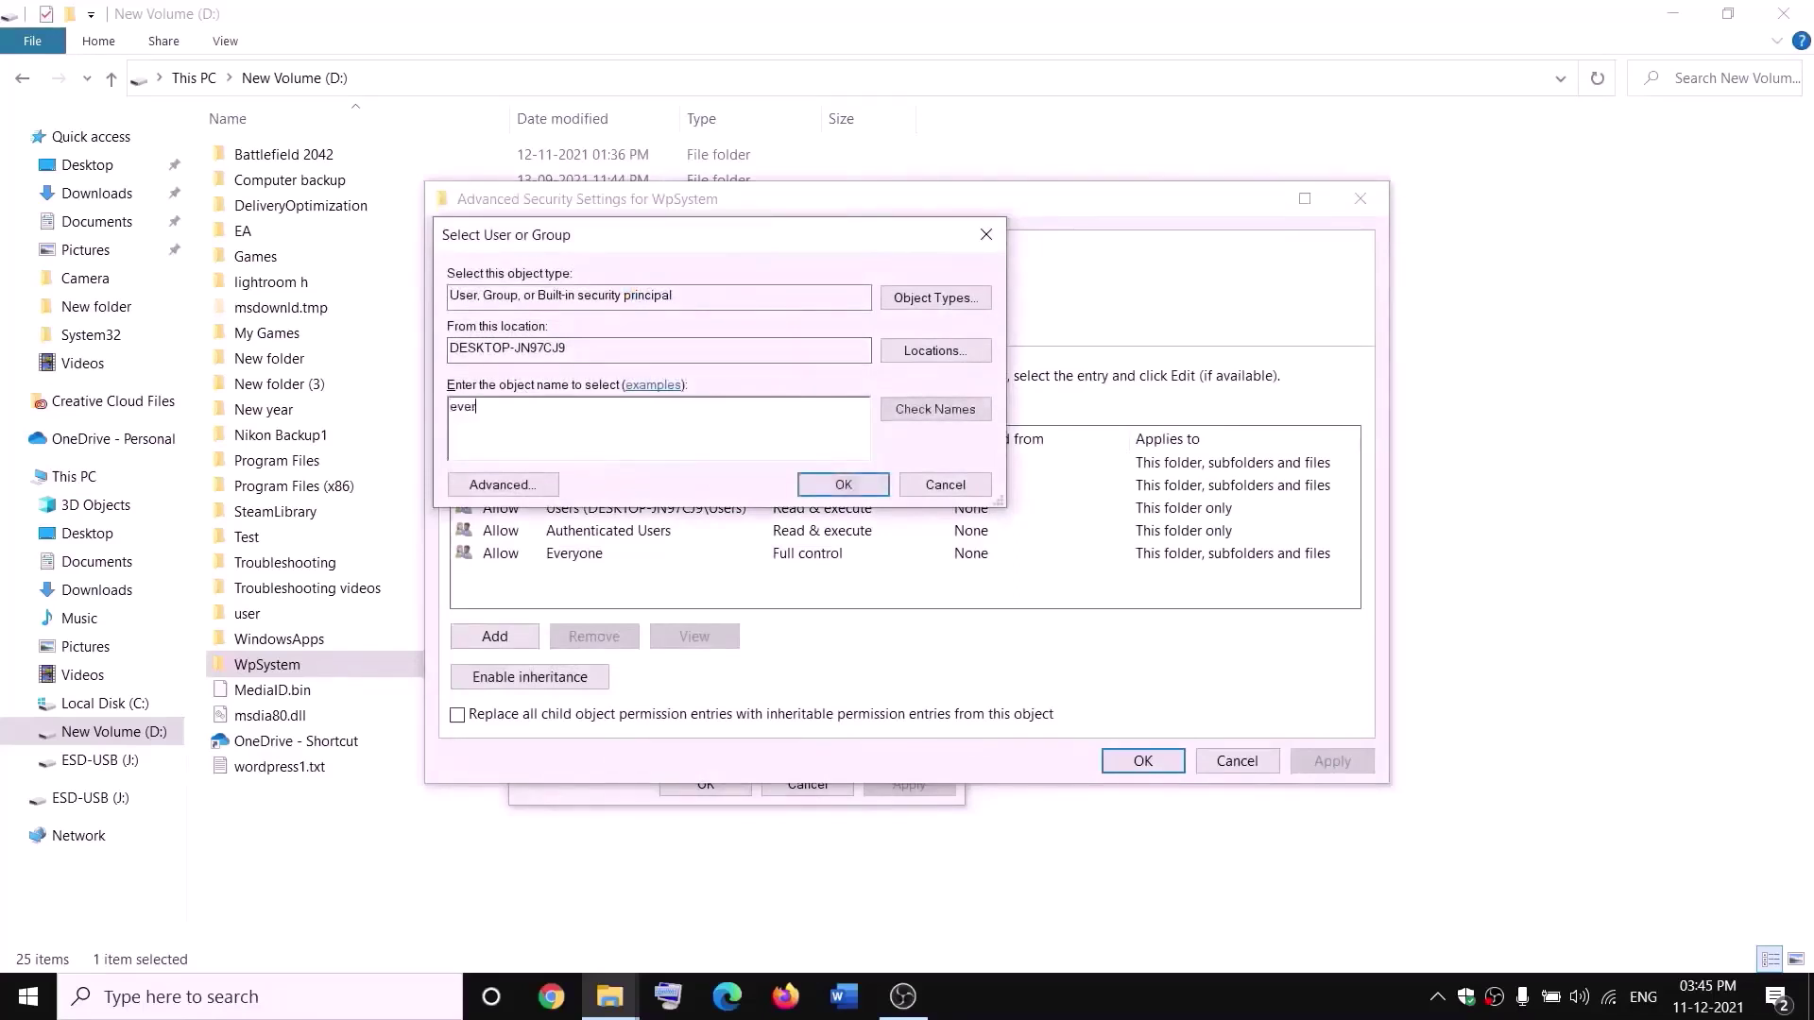
type("yone")
left_click_drag(505, 407, 428, 425)
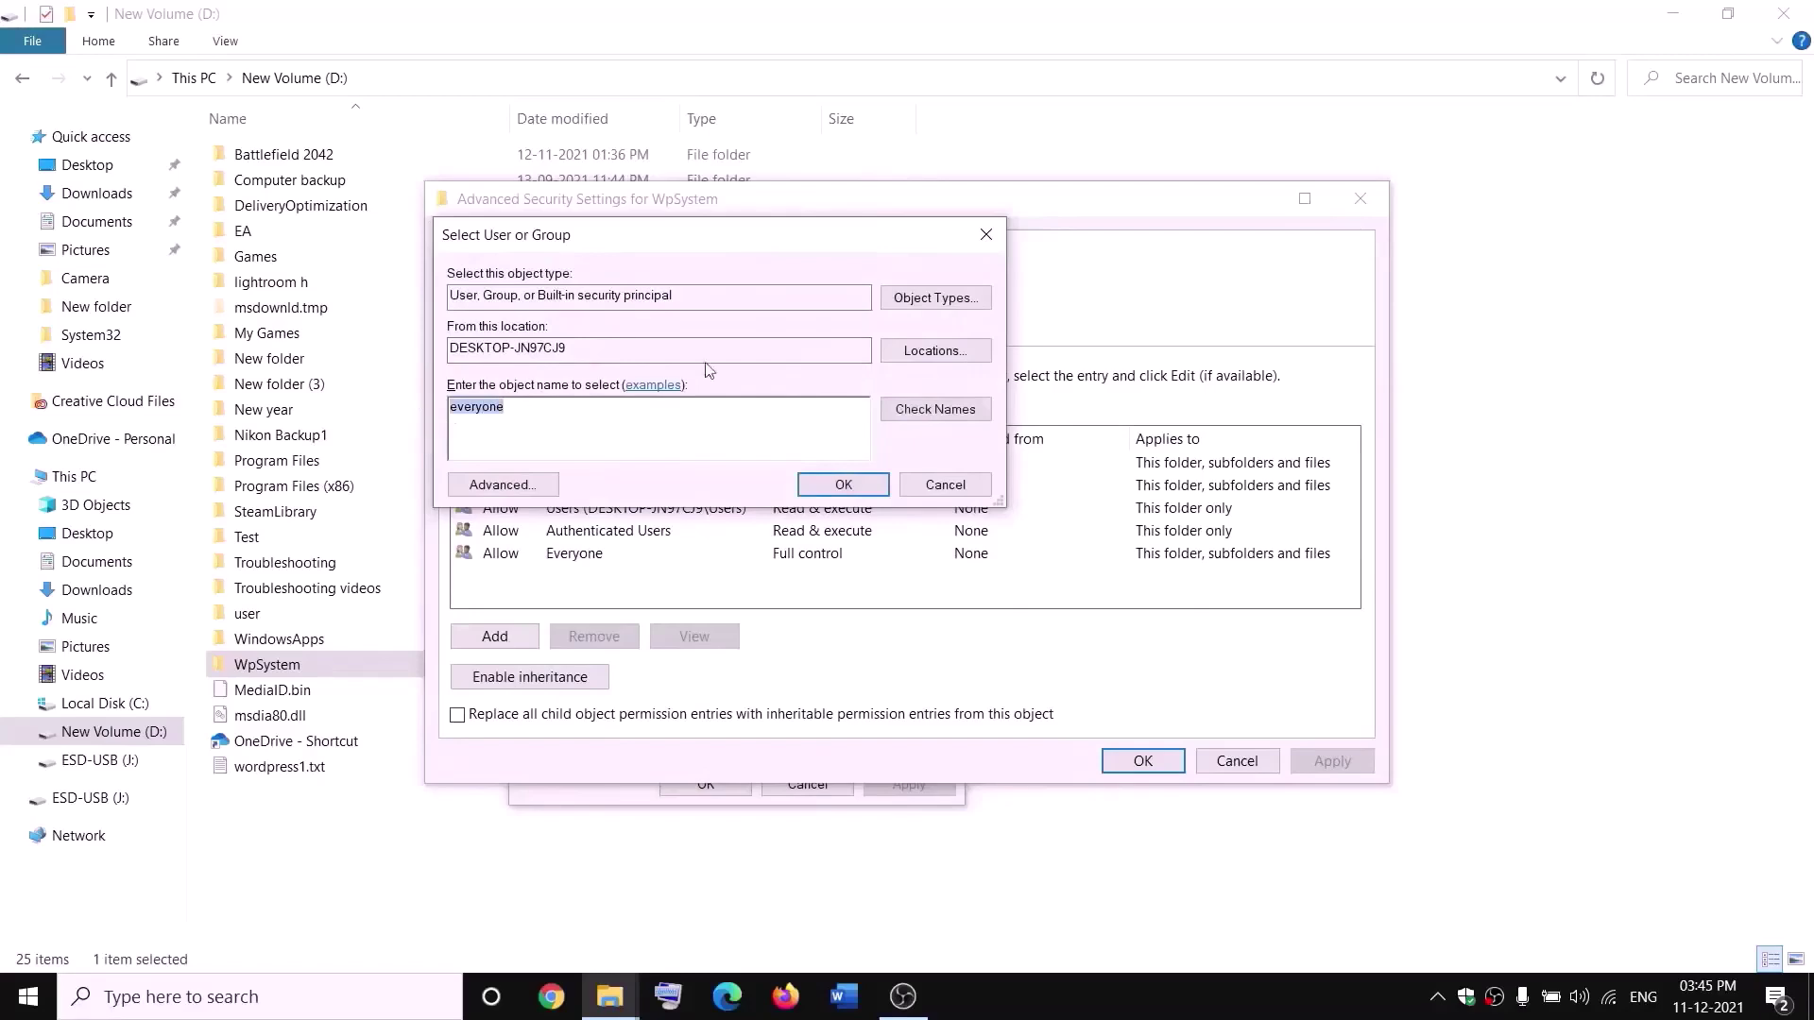
left_click(941, 414)
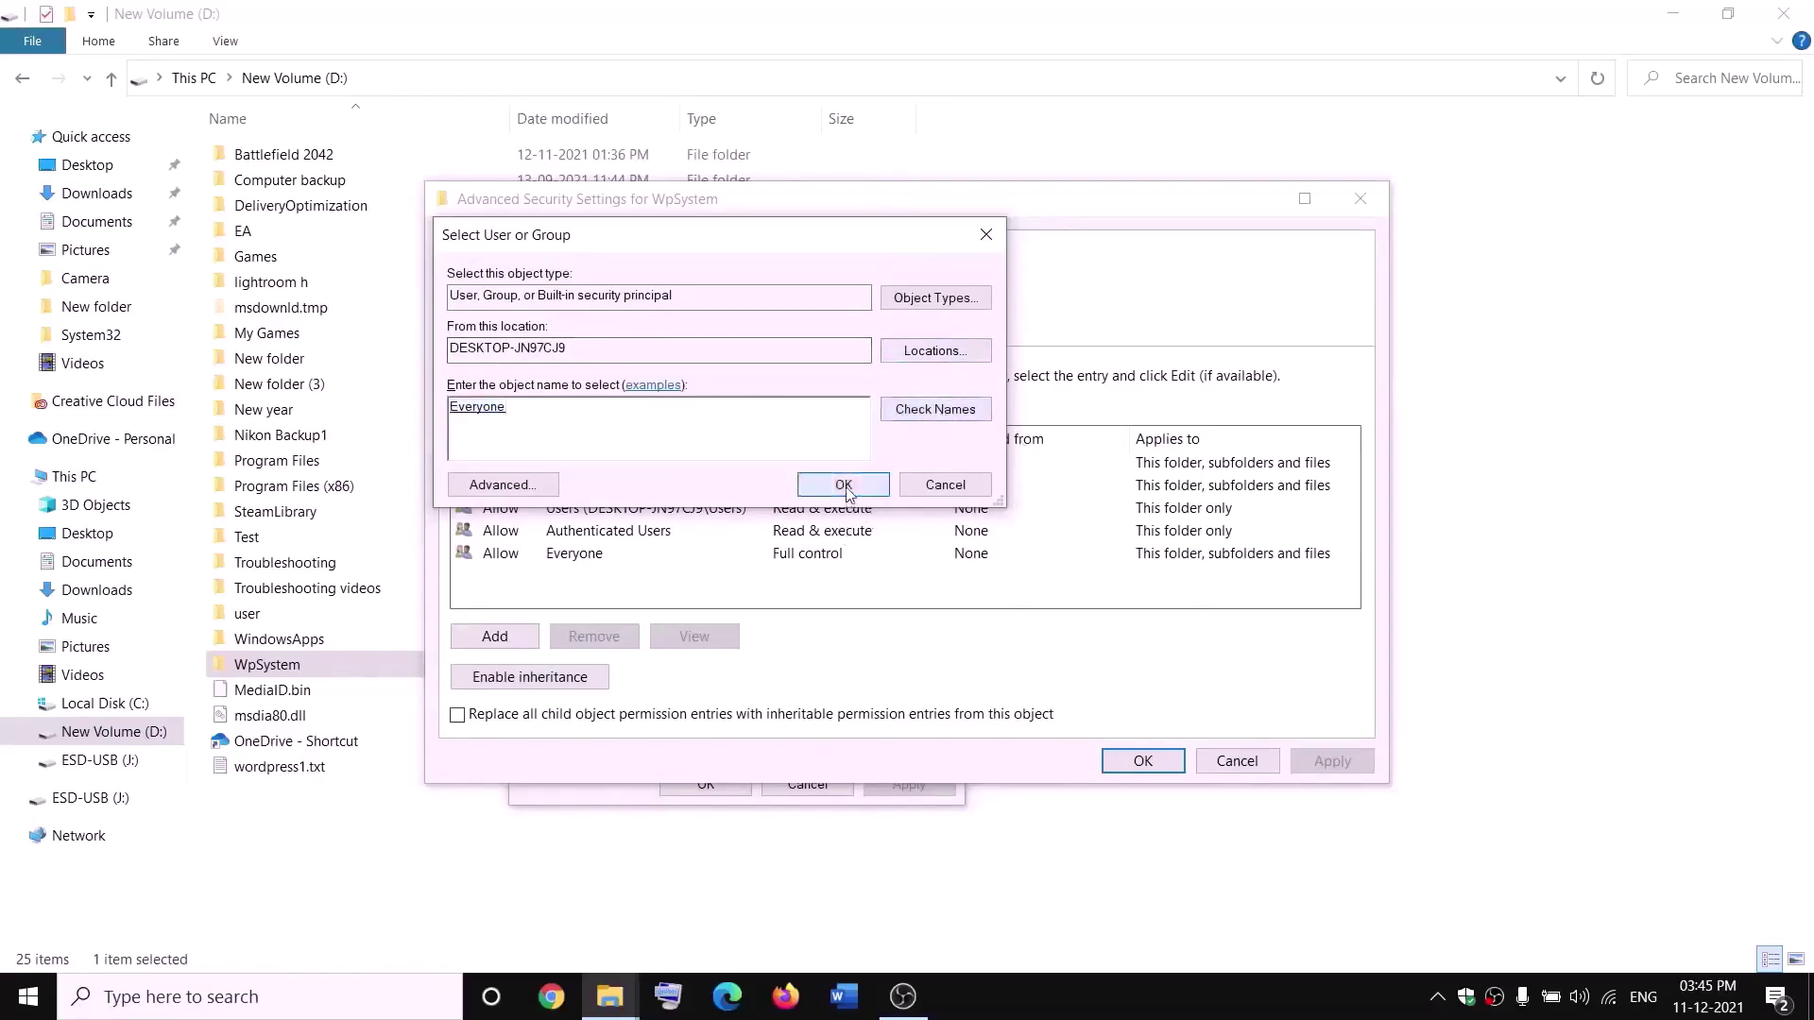
left_click(843, 485)
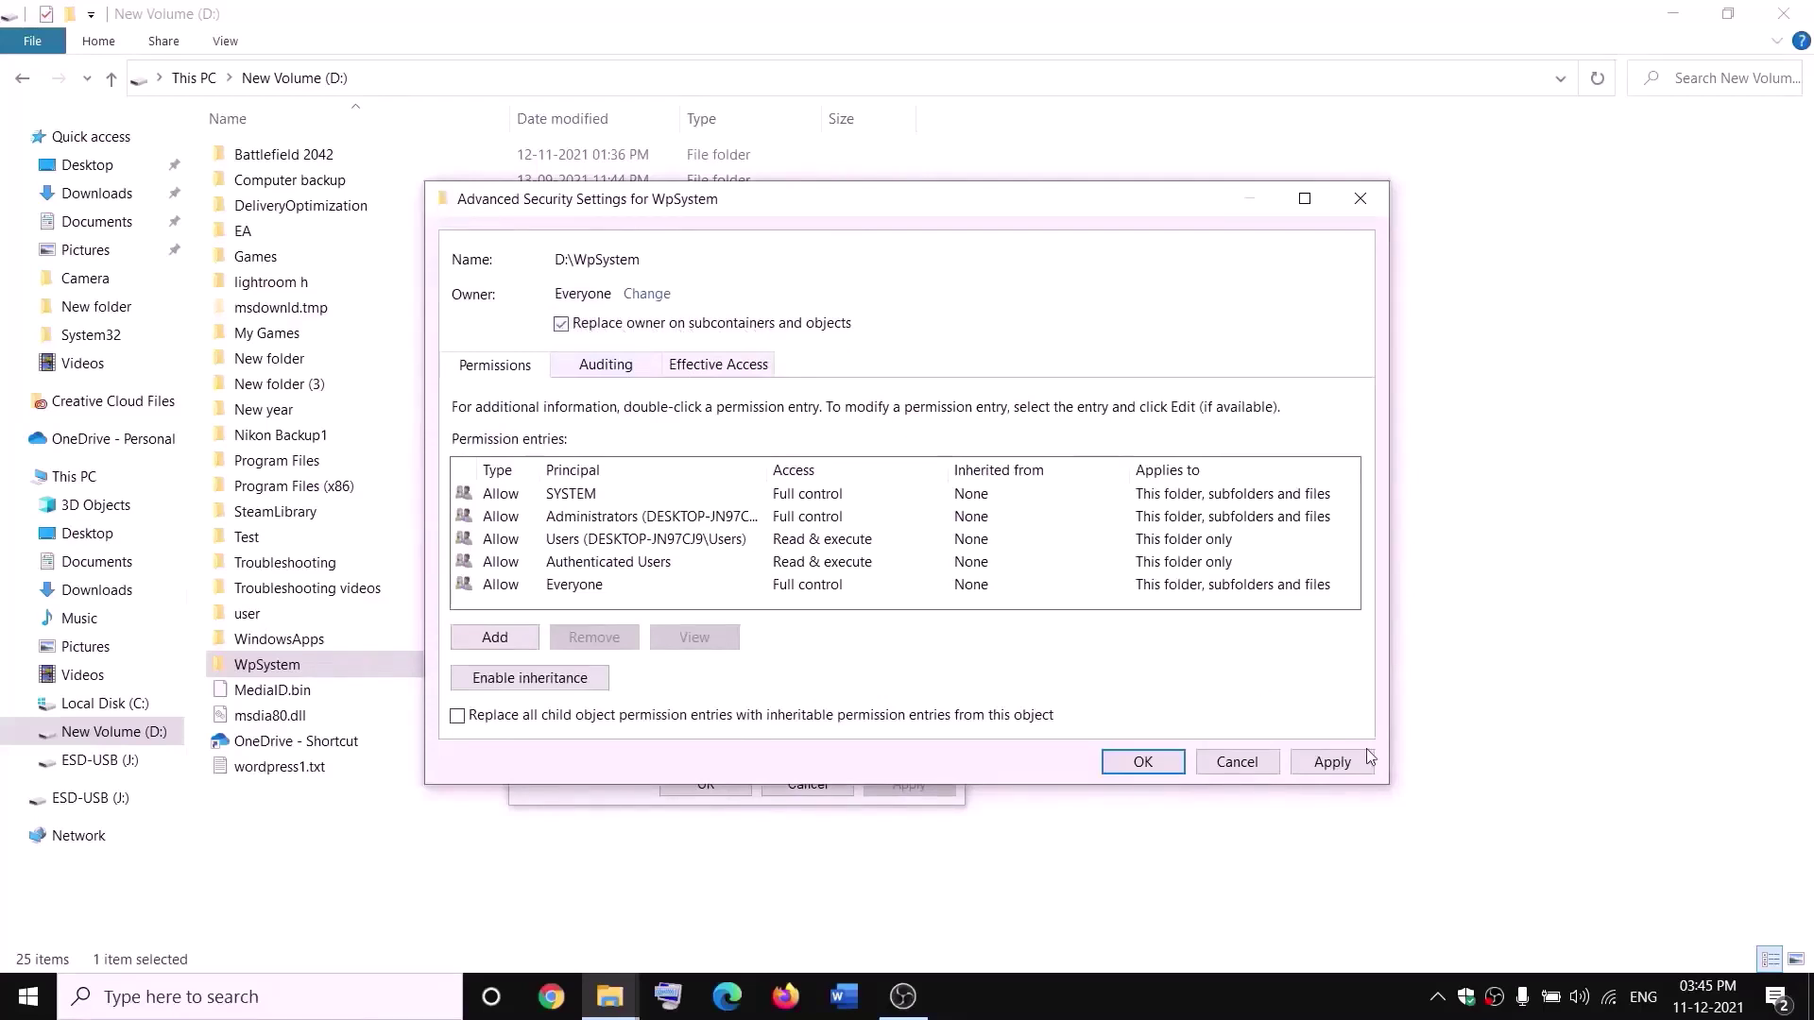
left_click(1332, 761)
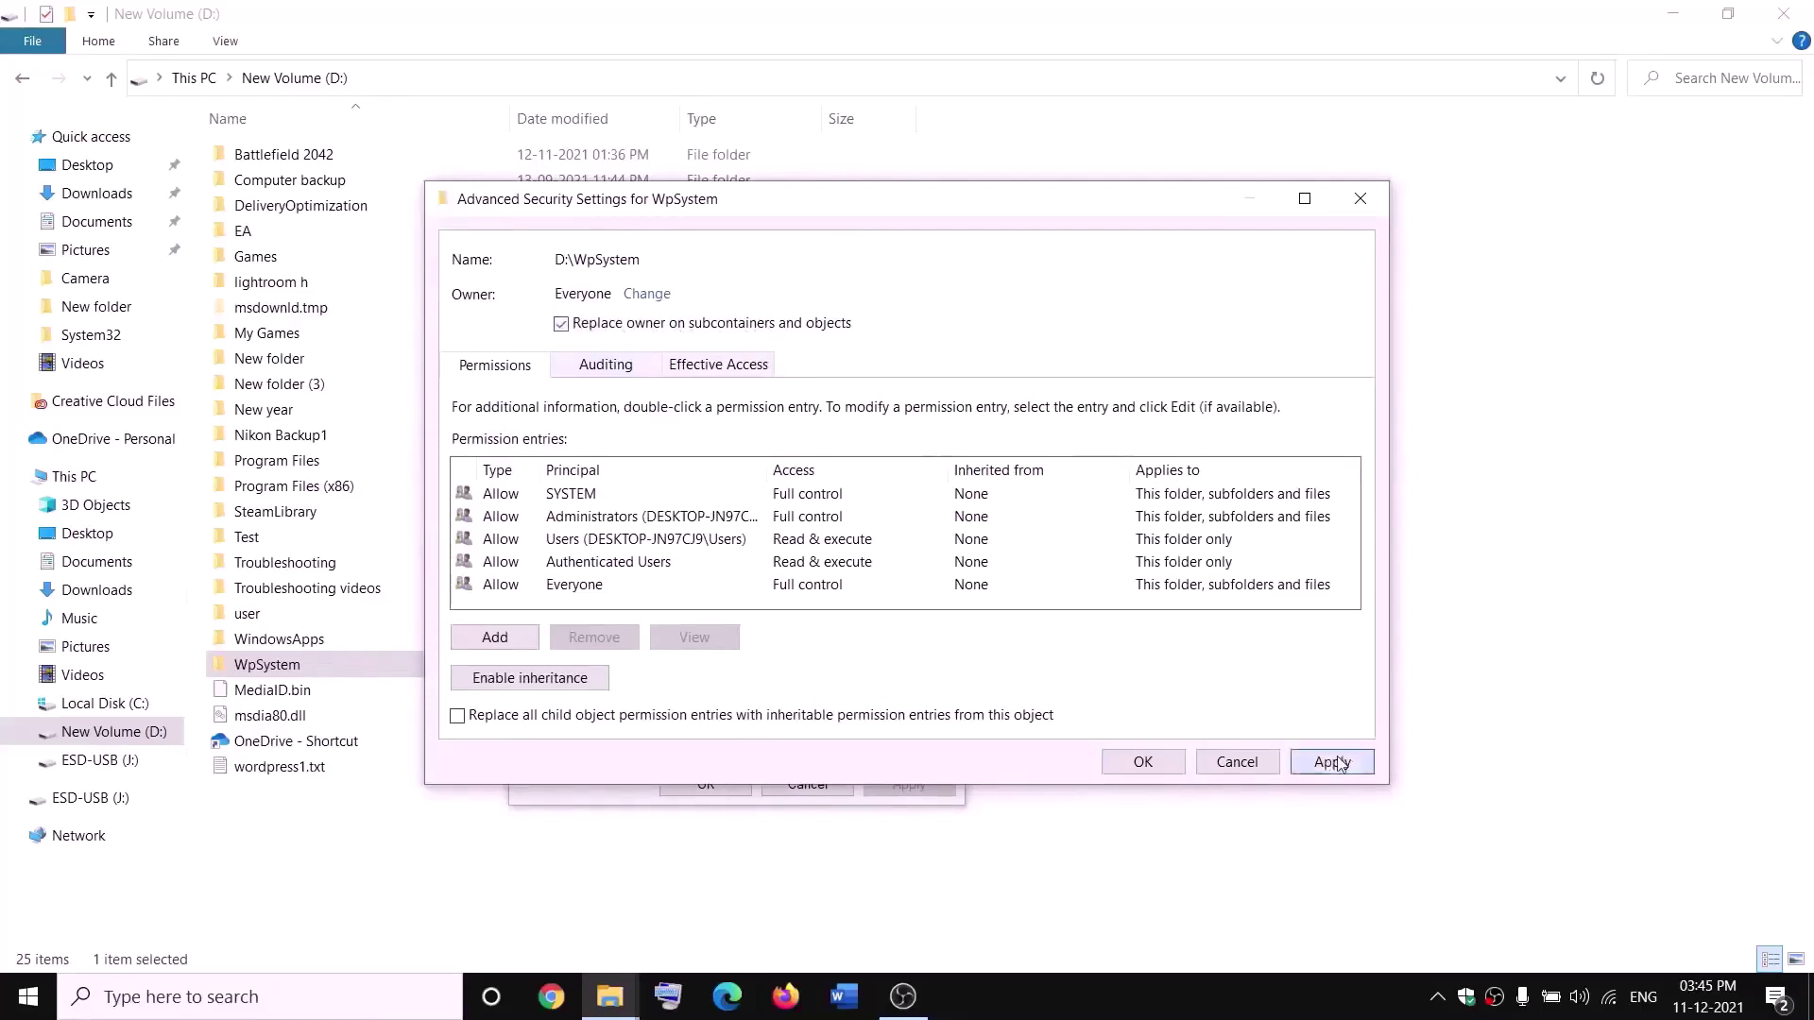
left_click(1142, 762)
left_click(1086, 597)
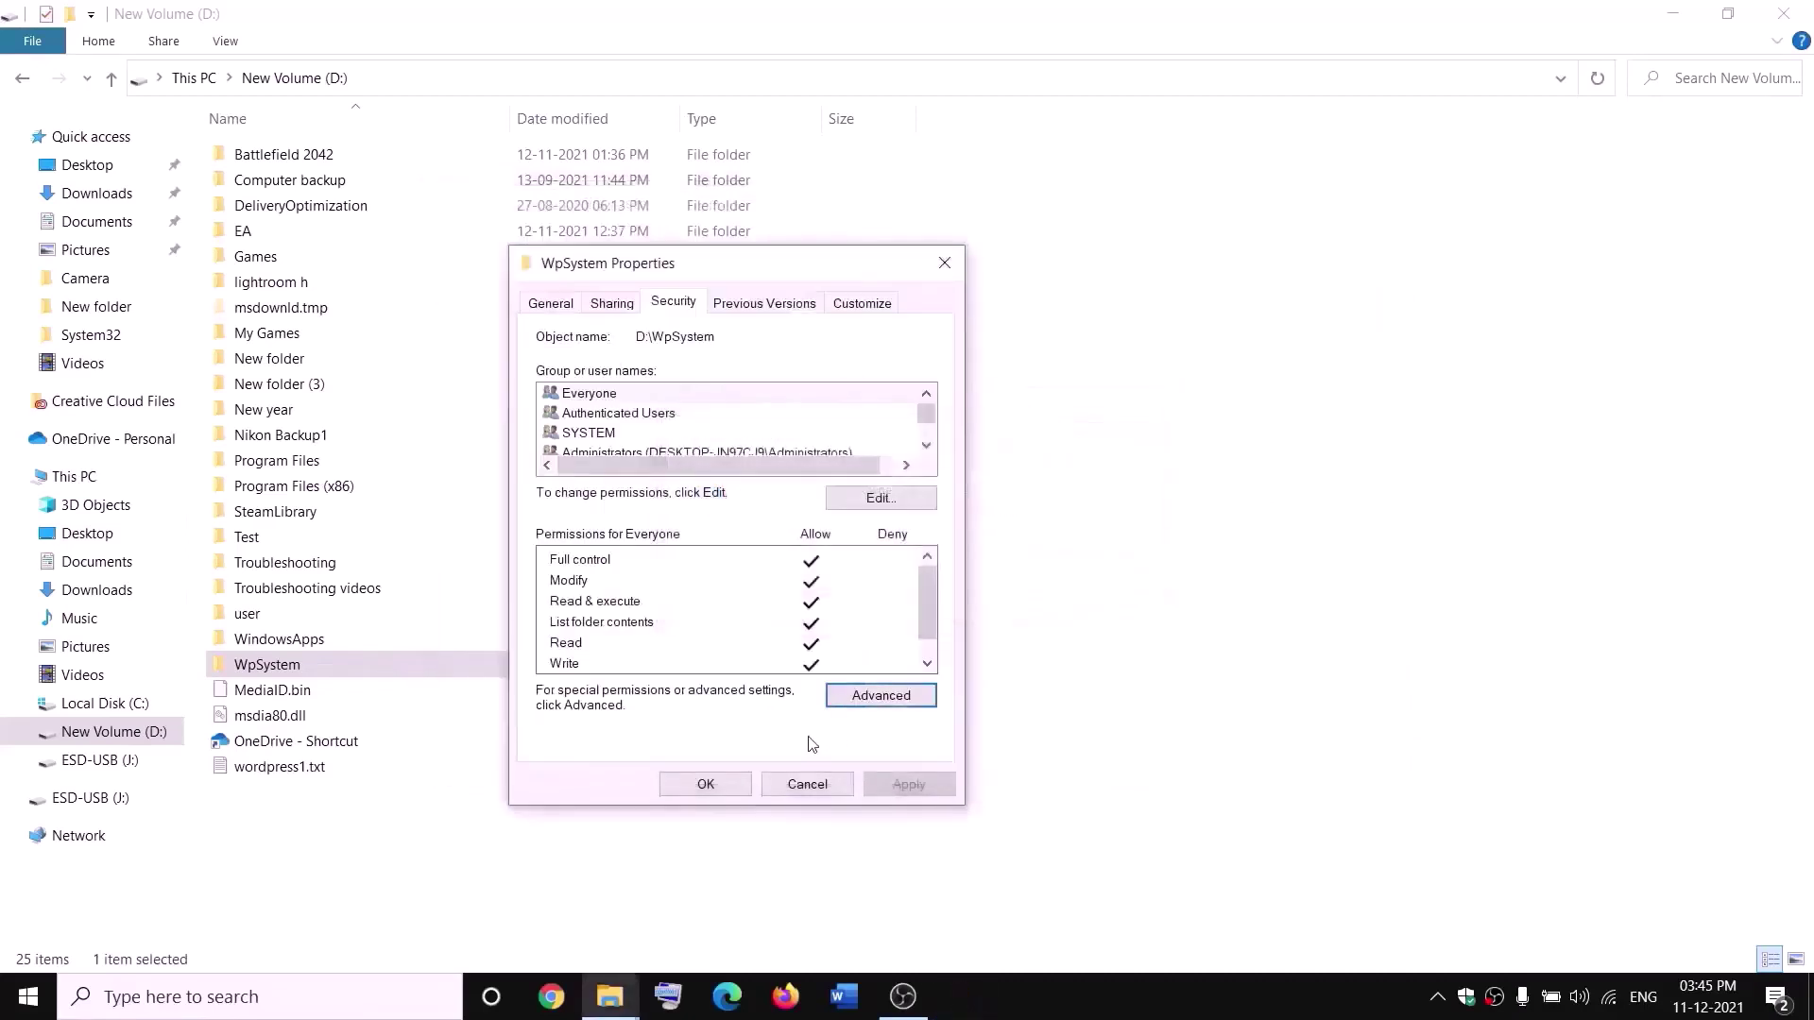
left_click(706, 784)
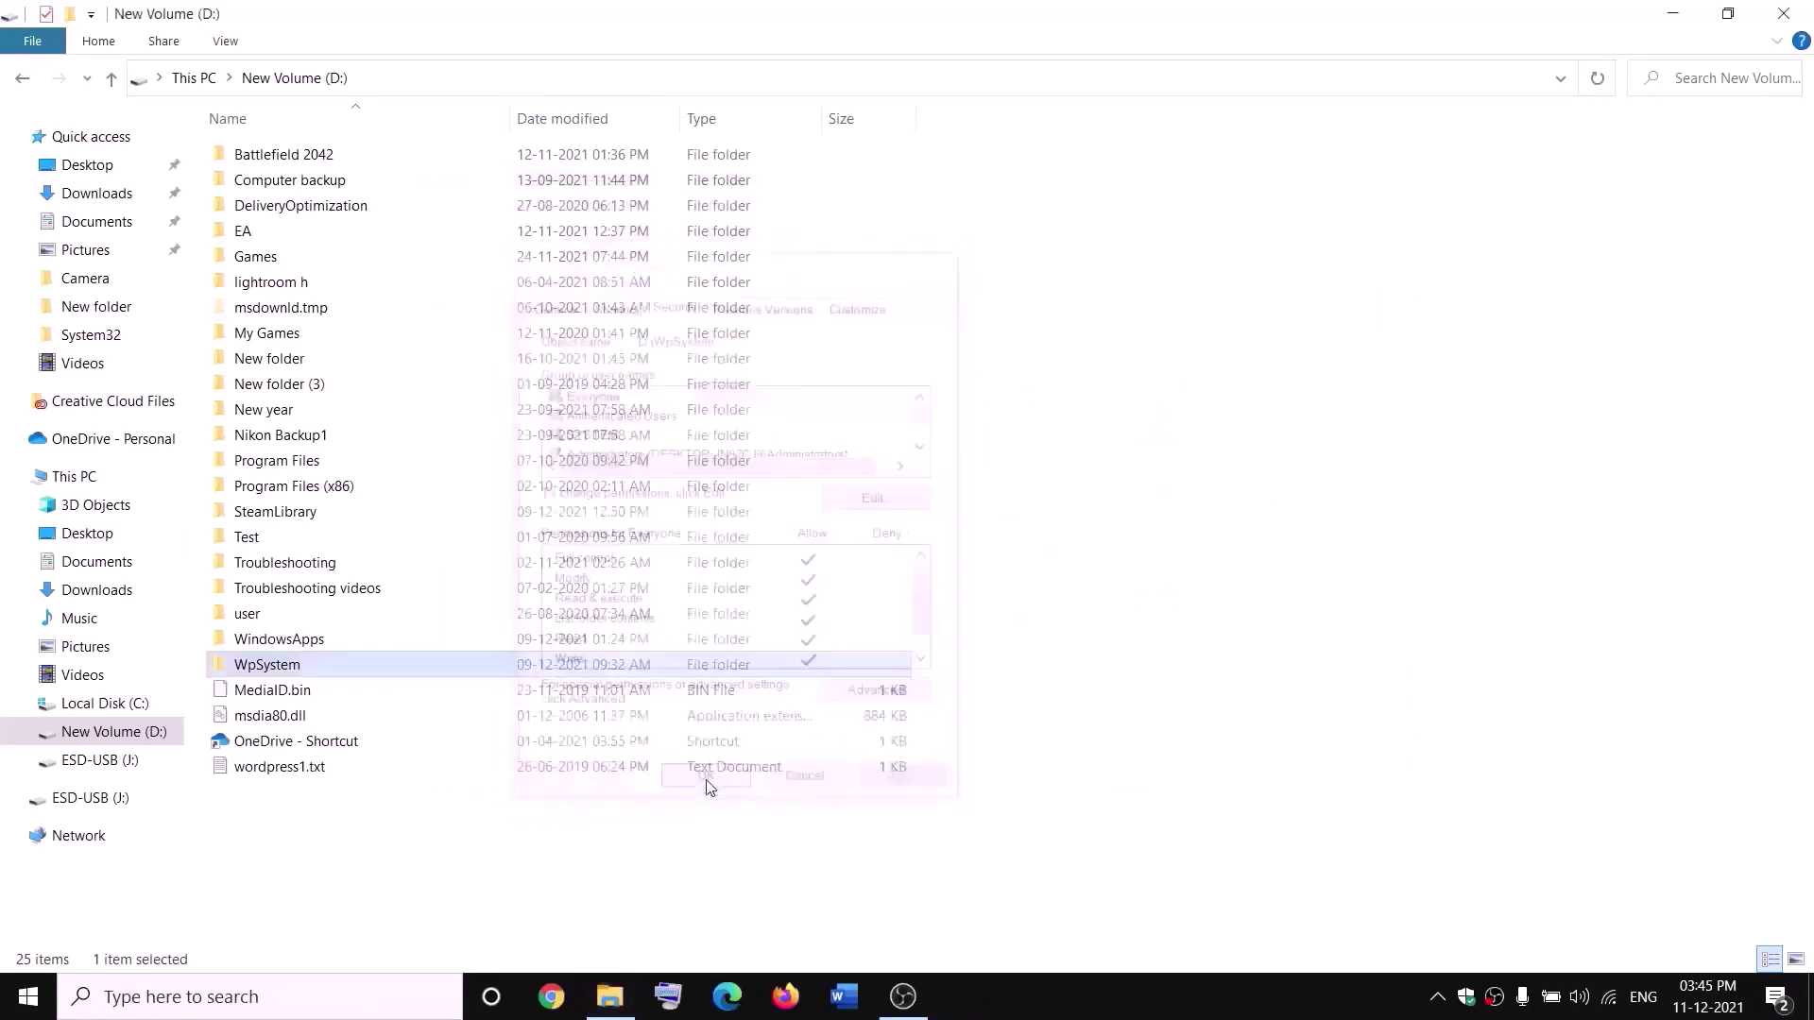
- Reopen the WpSystem folder's advanced security settings and start adding a new permission entry
right_click(273, 669)
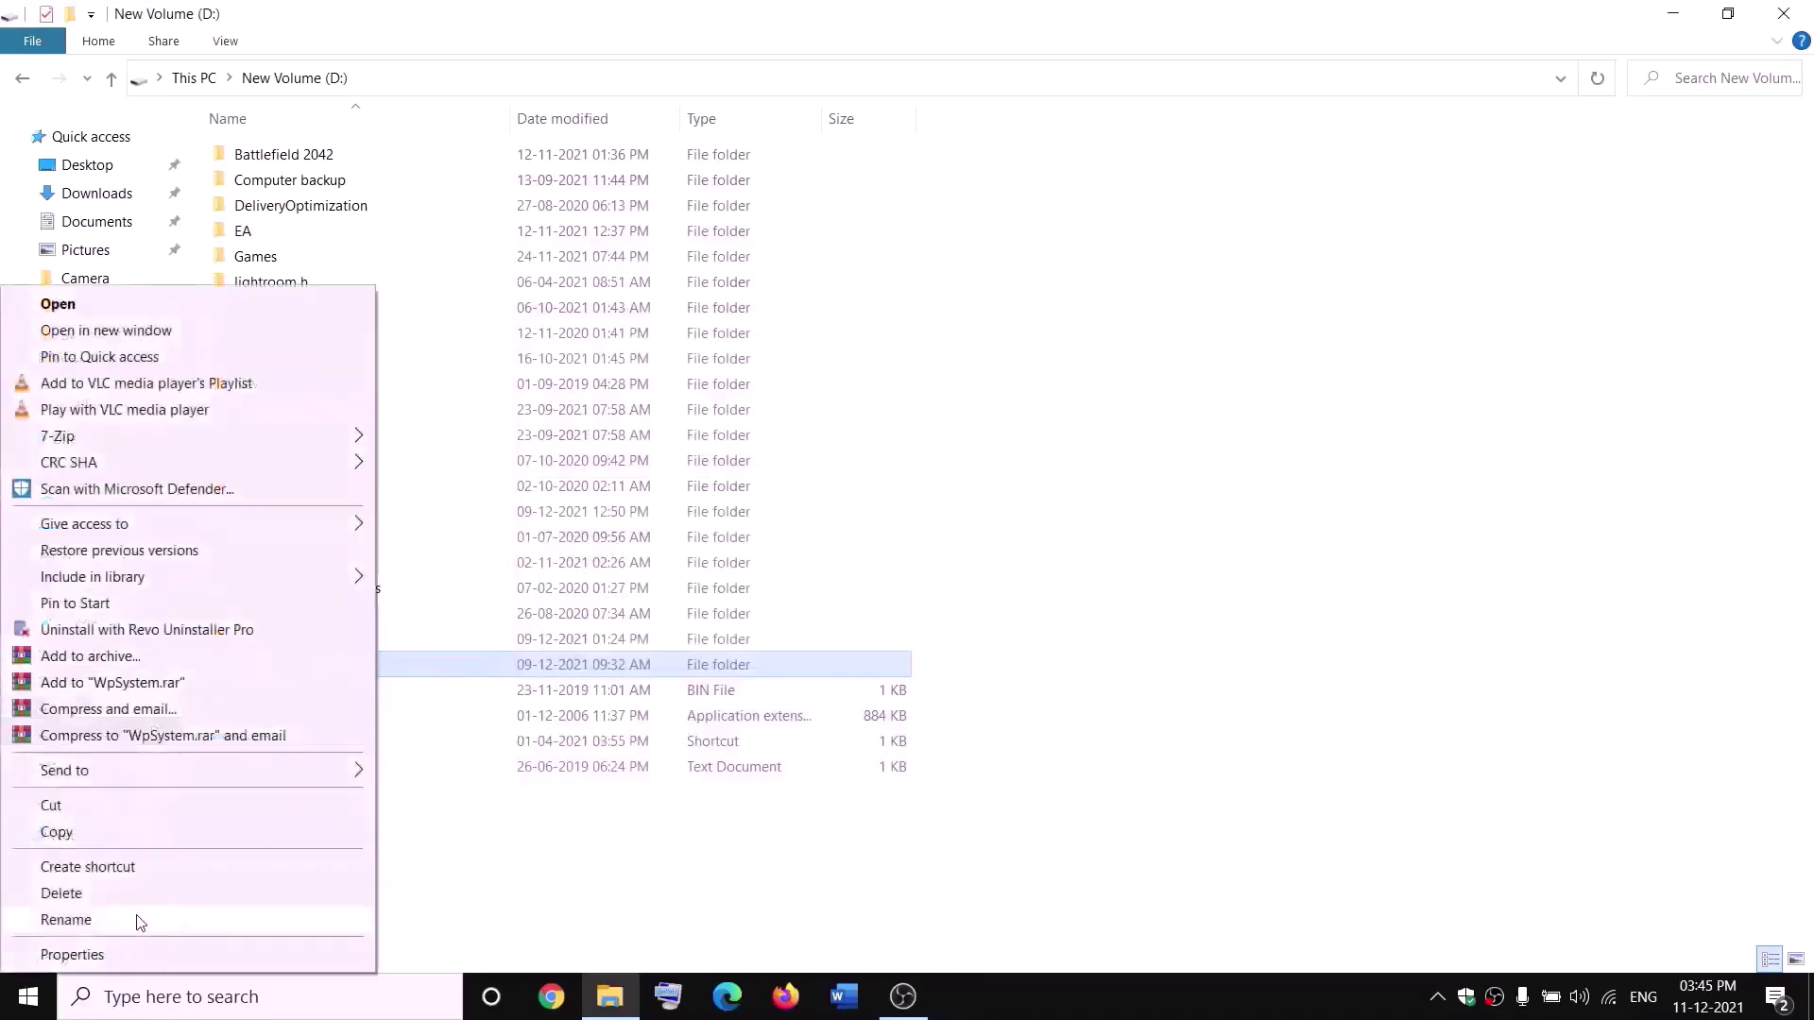
left_click(107, 954)
left_click_drag(487, 417, 599, 305)
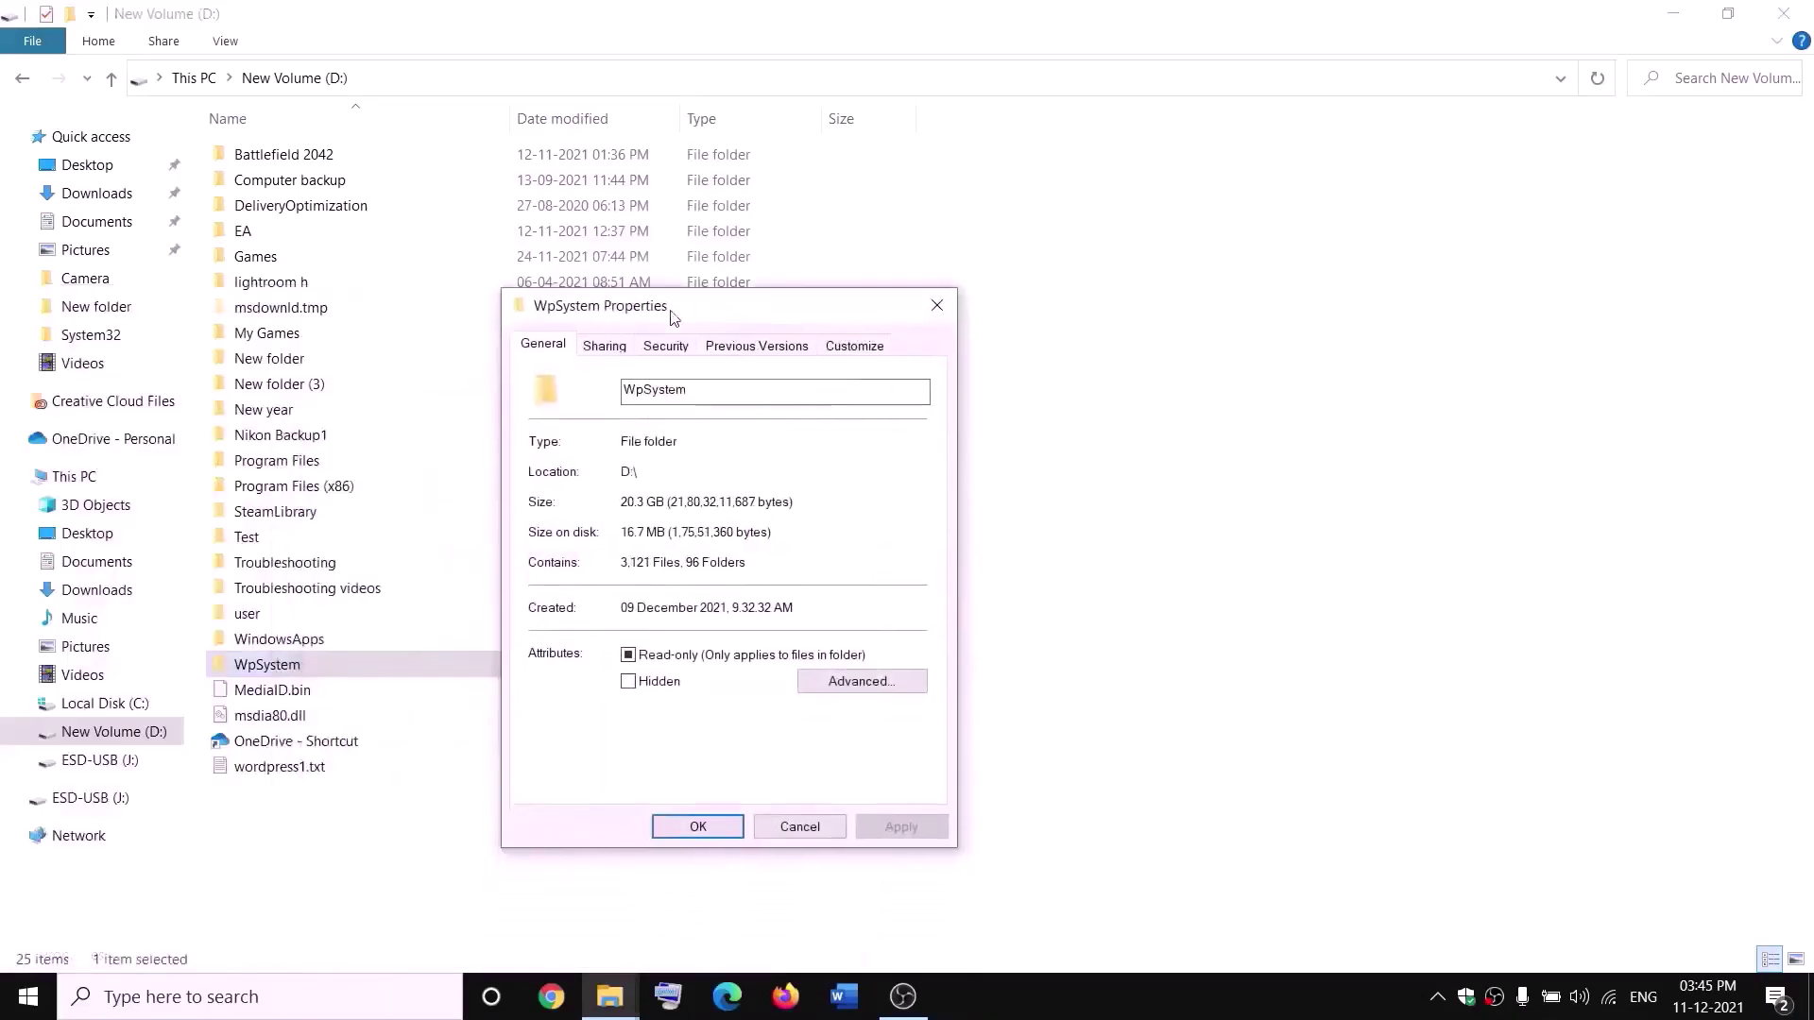
left_click(669, 345)
left_click(873, 739)
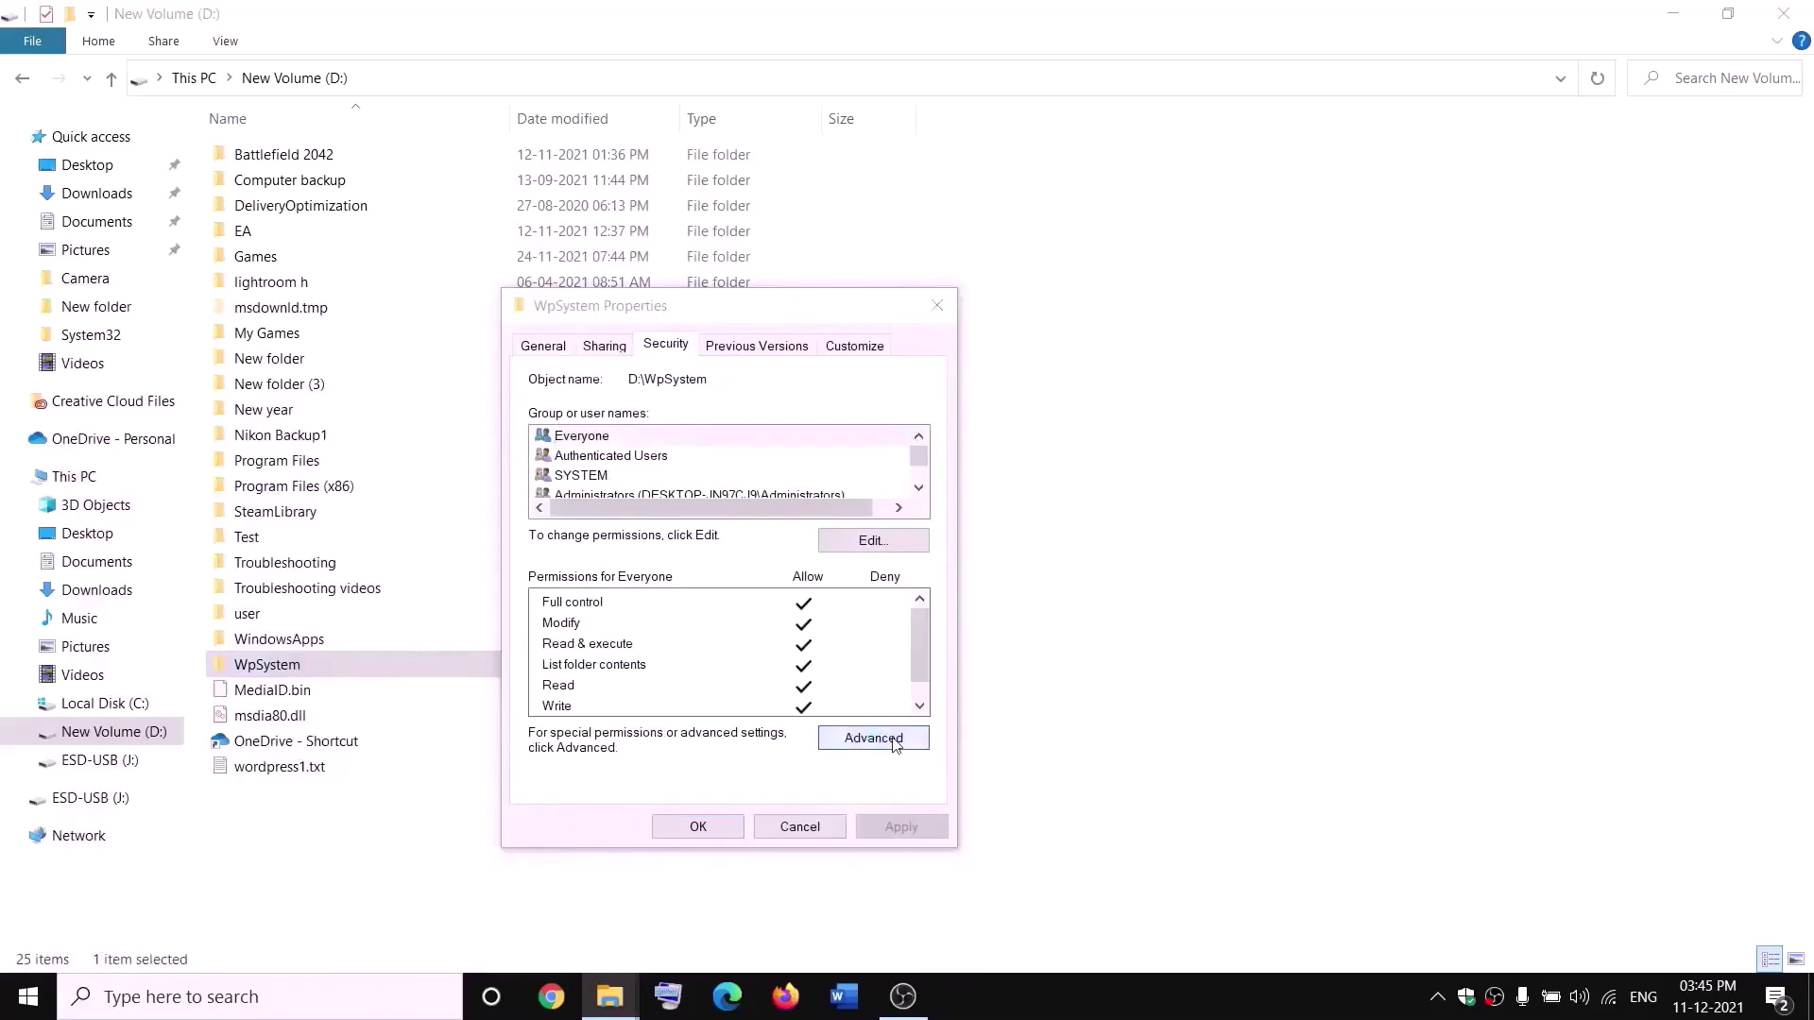
left_click(486, 642)
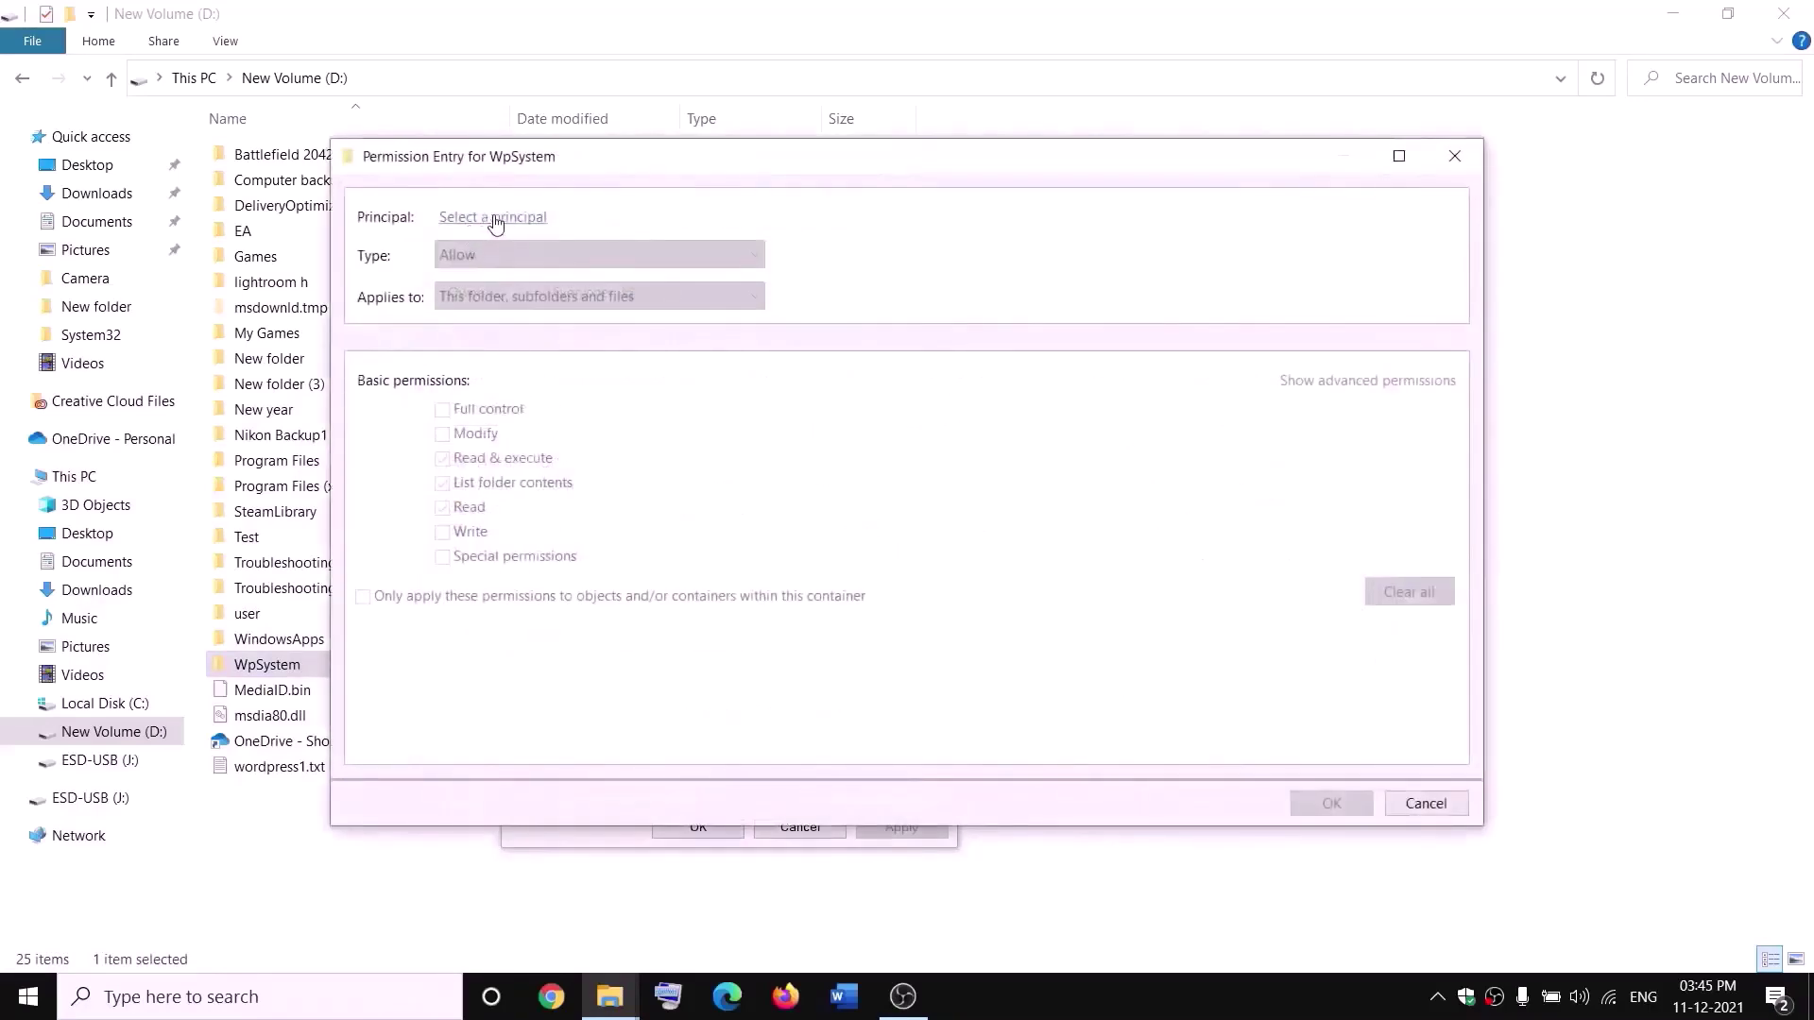
- Set Everyone as the permission entry's principal, allow Full control, and apply it to the WpSystem folder
left_click(489, 218)
type("everyone")
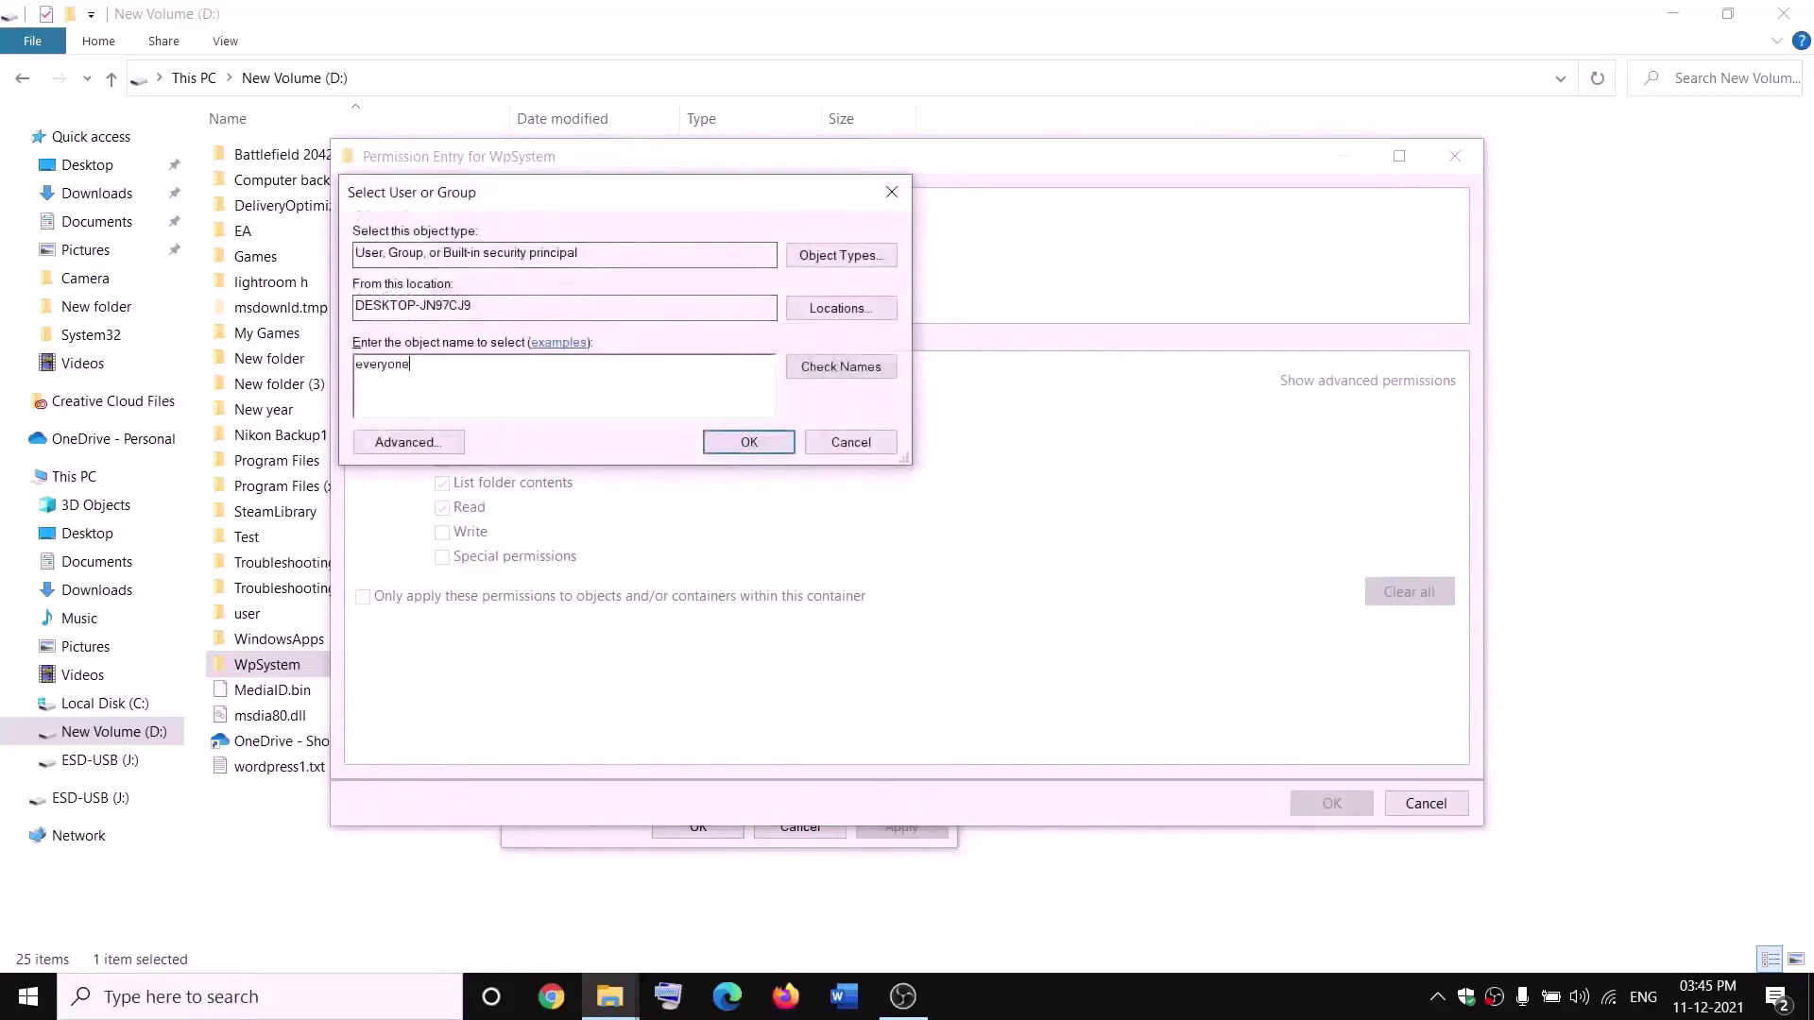
left_click(836, 369)
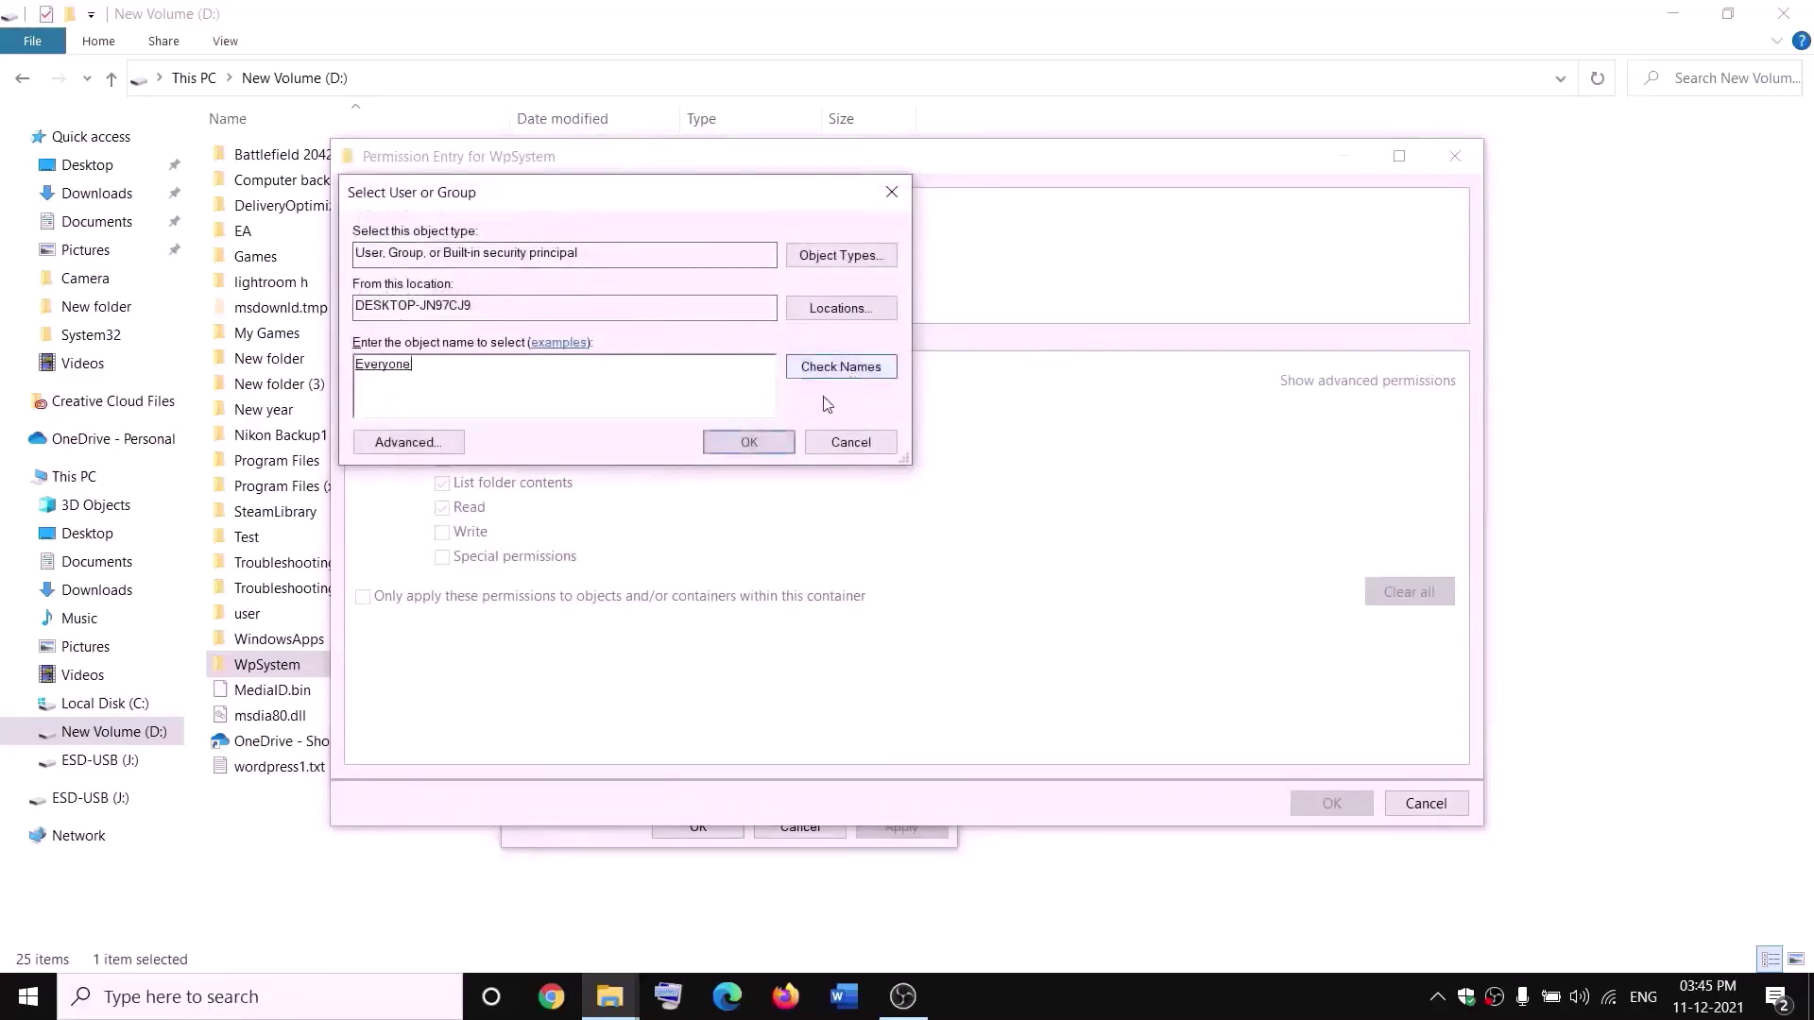
left_click(751, 443)
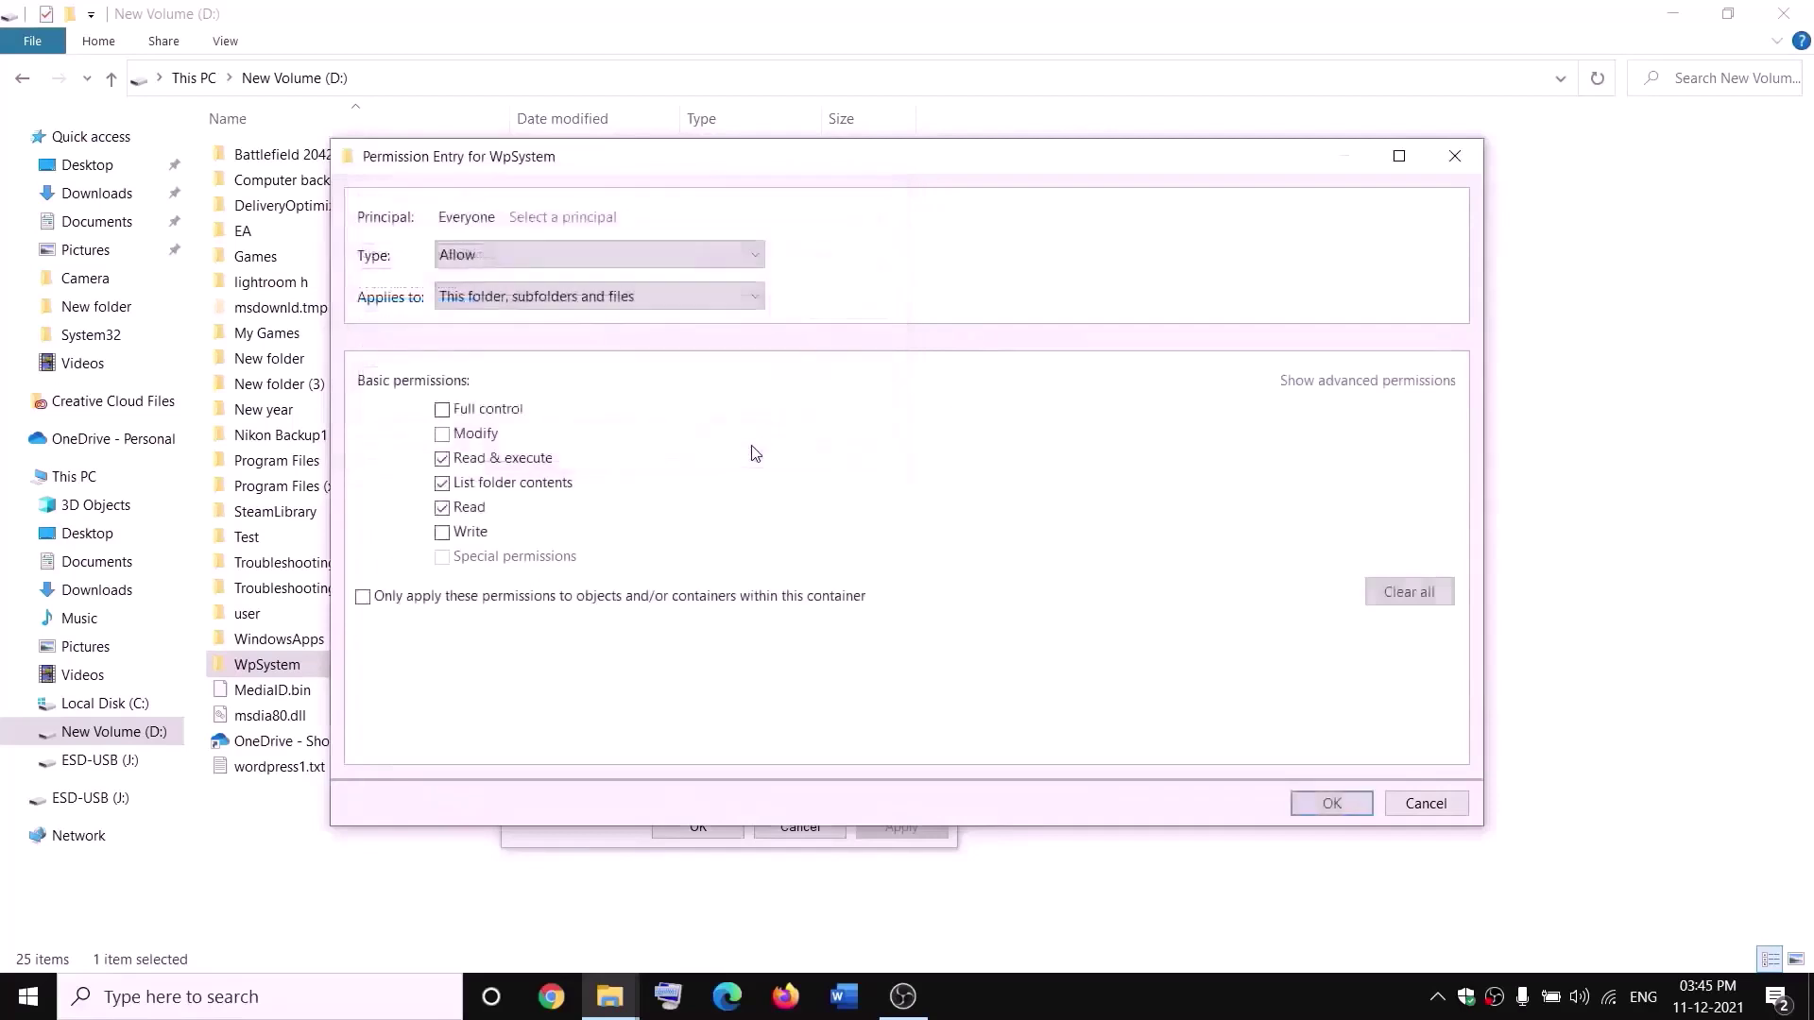
left_click(442, 412)
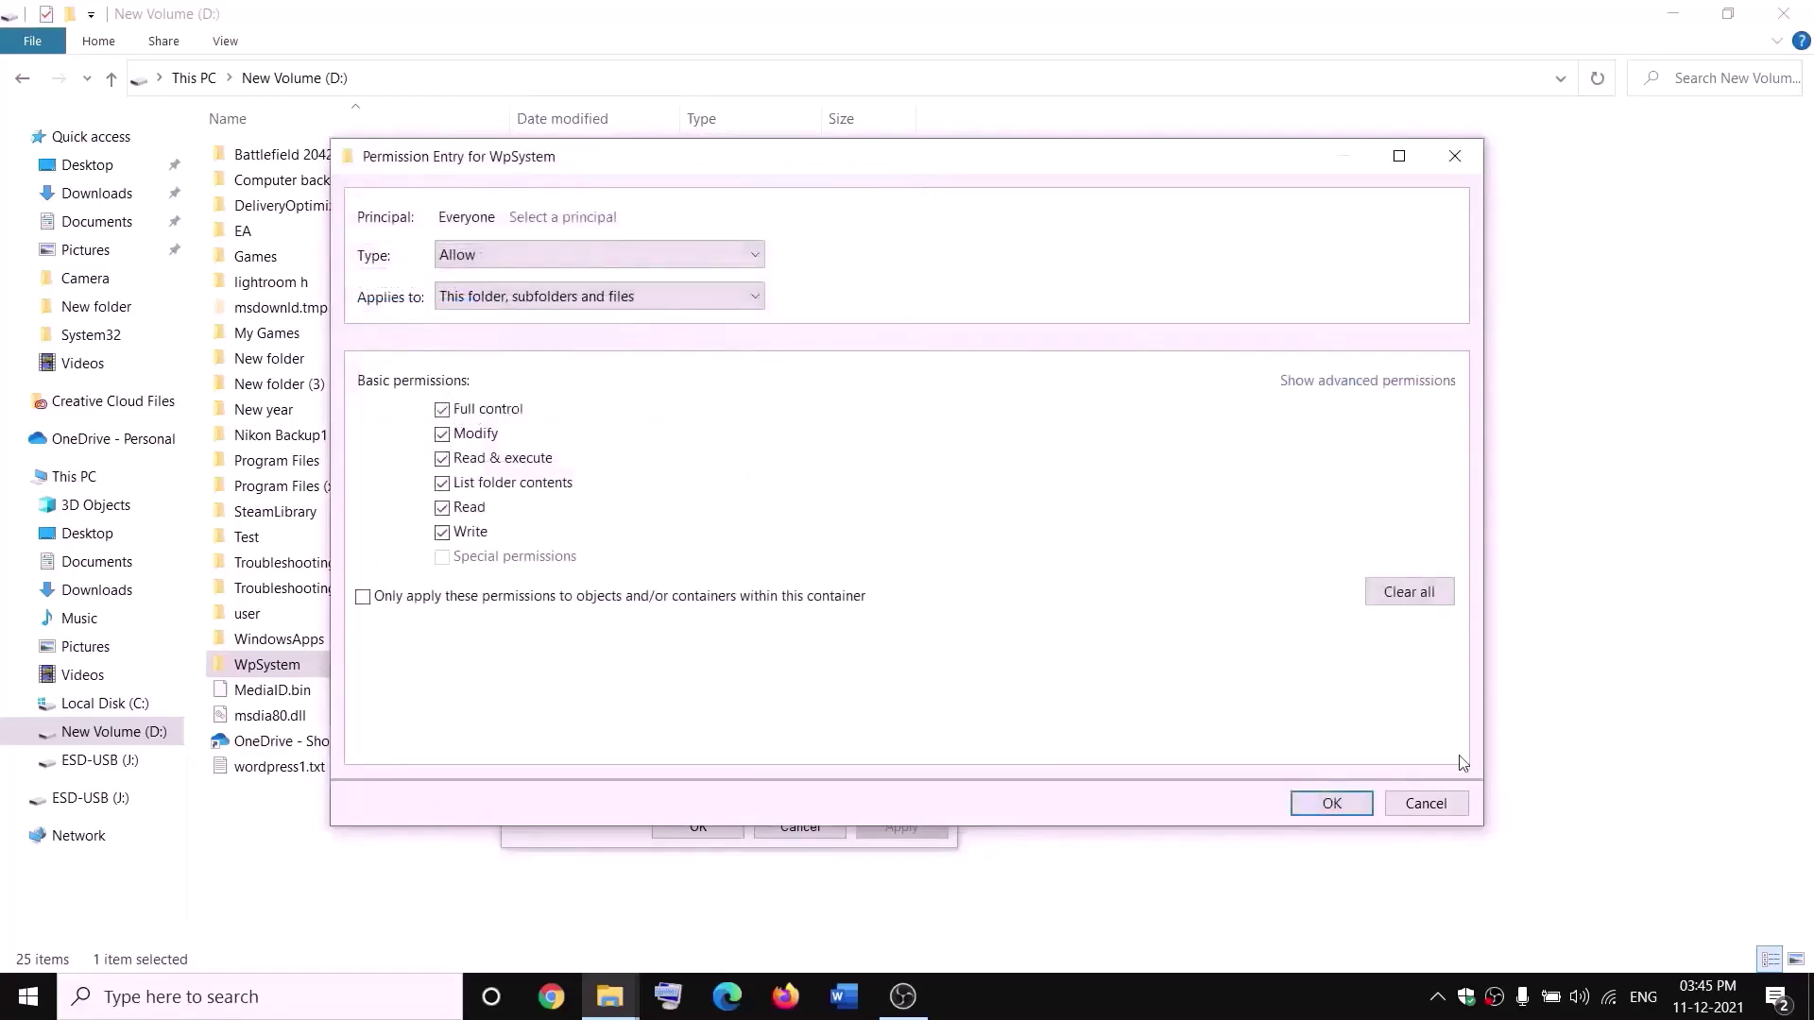
left_click(1332, 803)
left_click(1329, 761)
left_click(1138, 759)
left_click(697, 826)
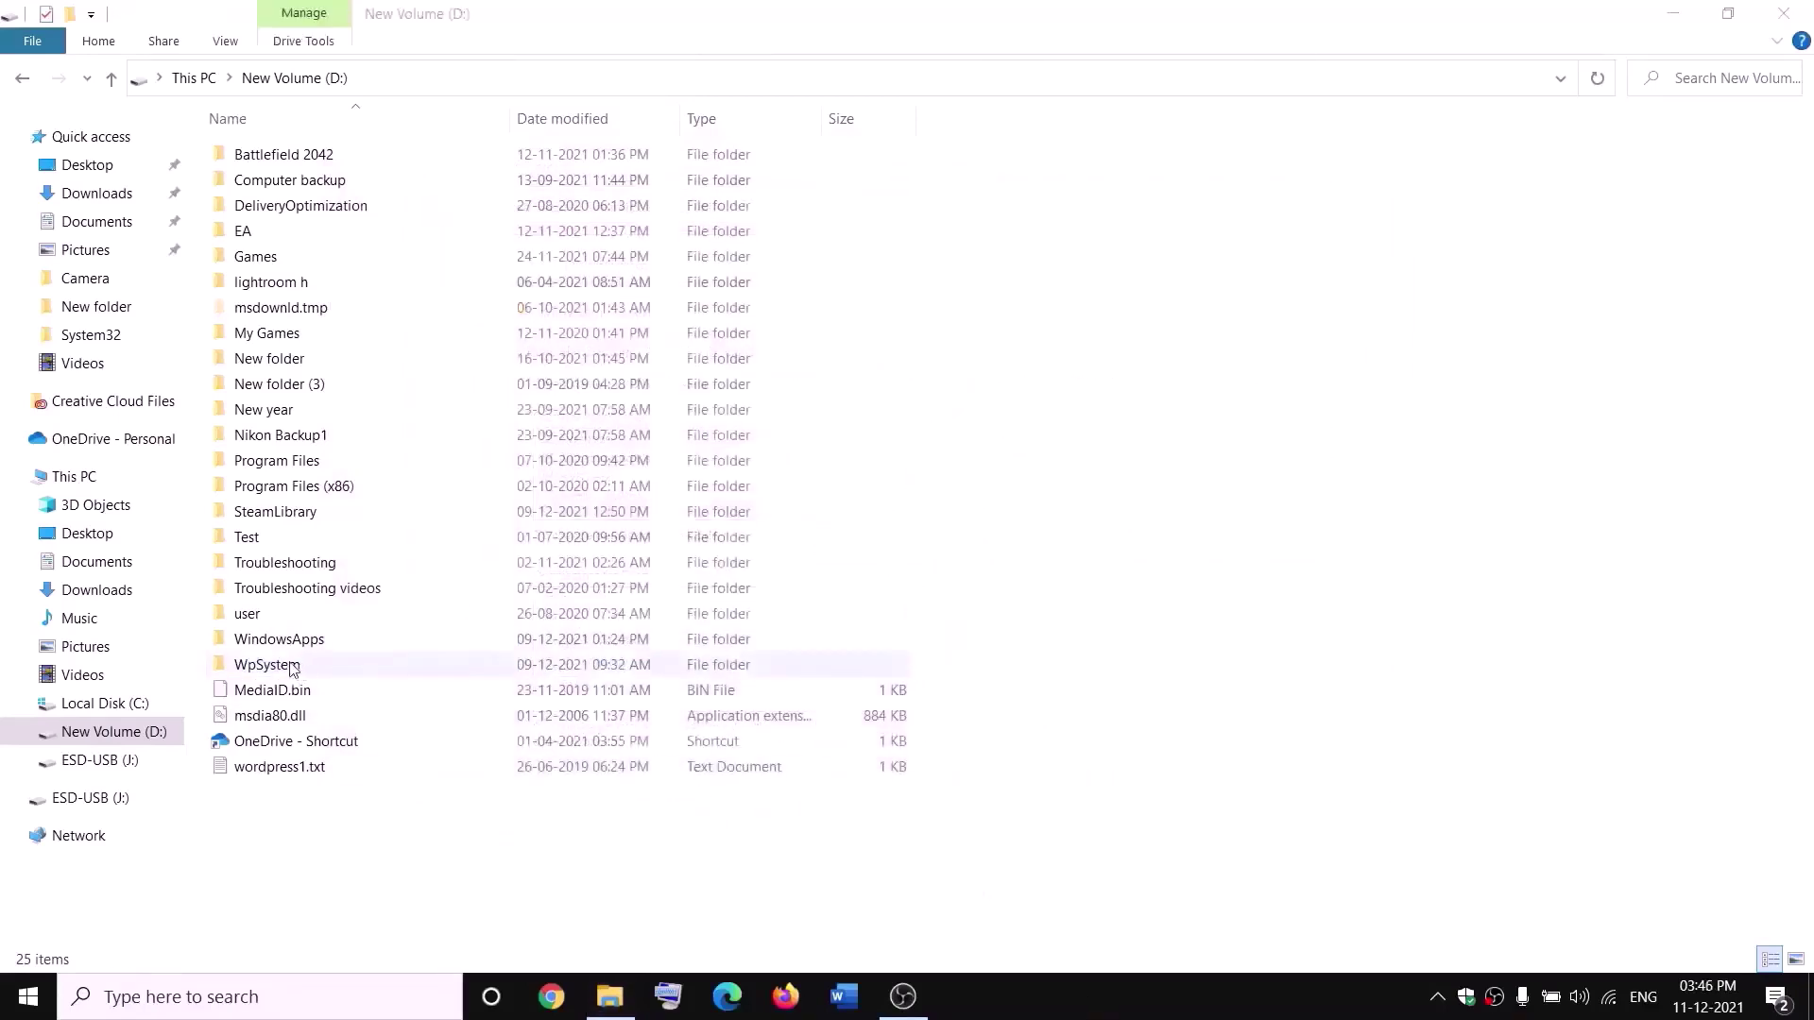
- Rename the WpSystem folder as WpSystem.old
right_click(264, 672)
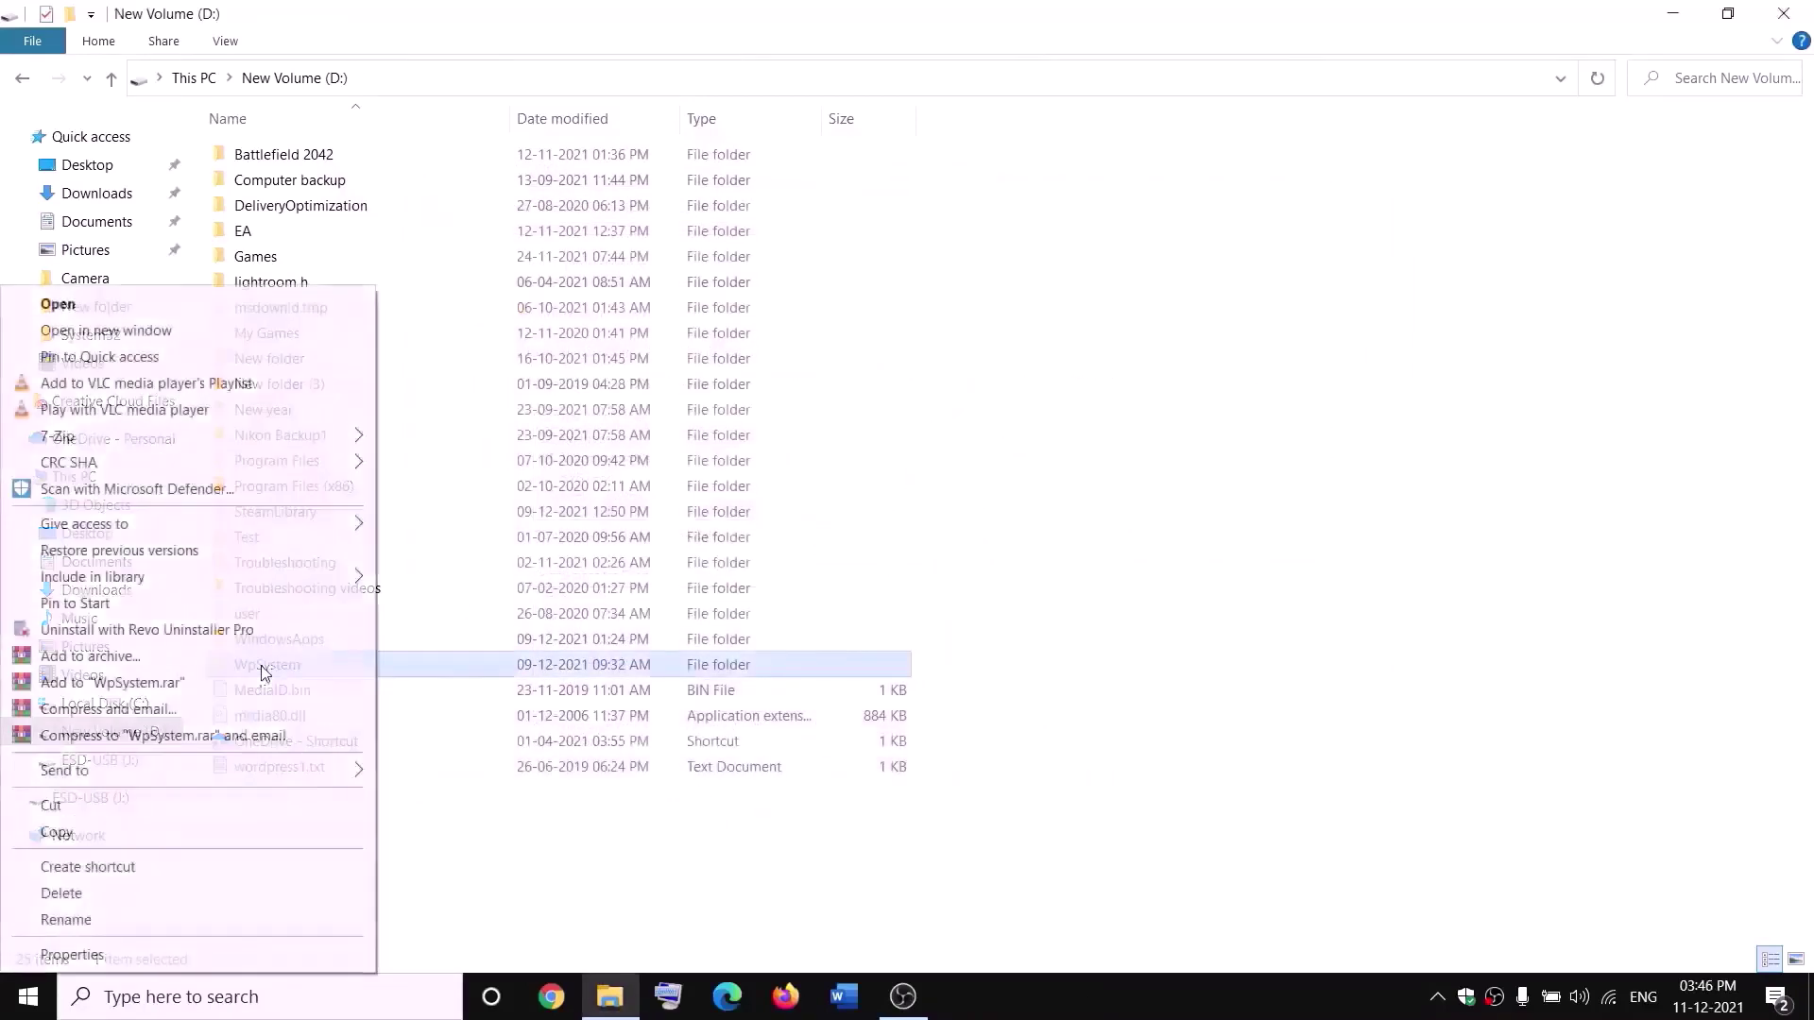
left_click(66, 919)
key("End")
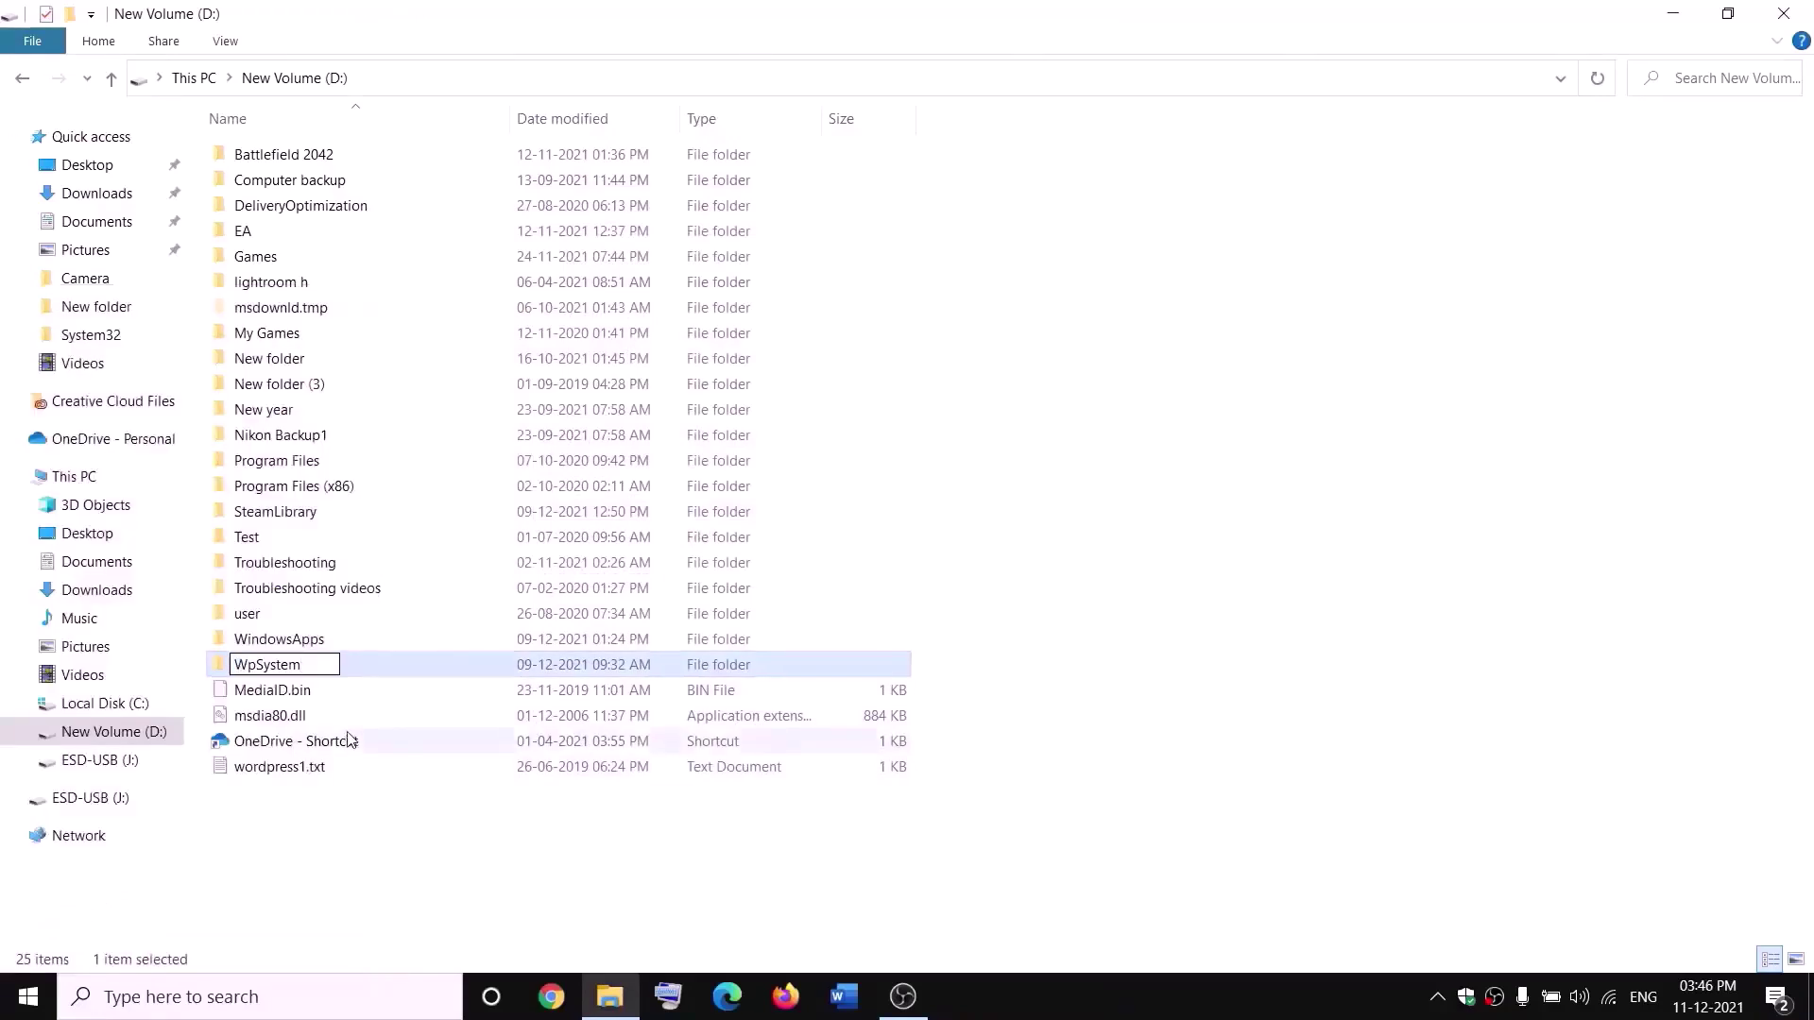
type(".old")
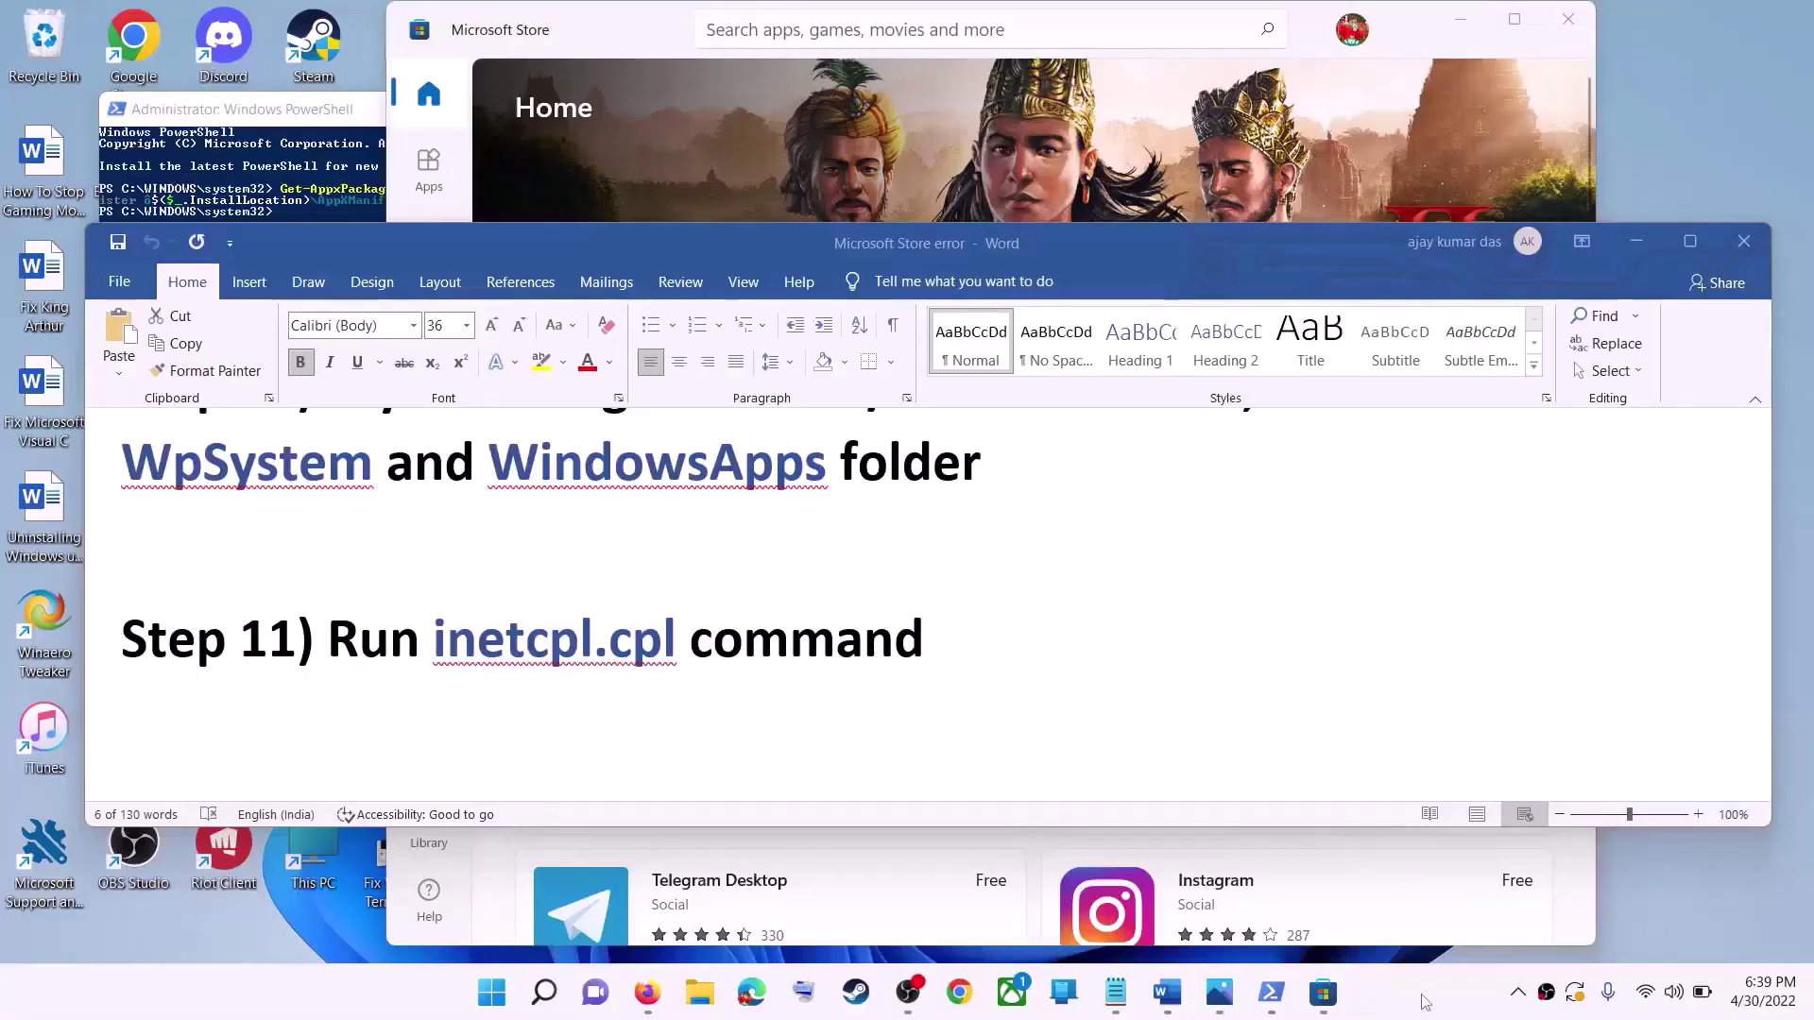
- Highlight "Run inetcpl.cpl command" in Step 11 of the Word document, and open inetcpl.cpl through Windows search
left_click_drag(344, 661, 921, 644)
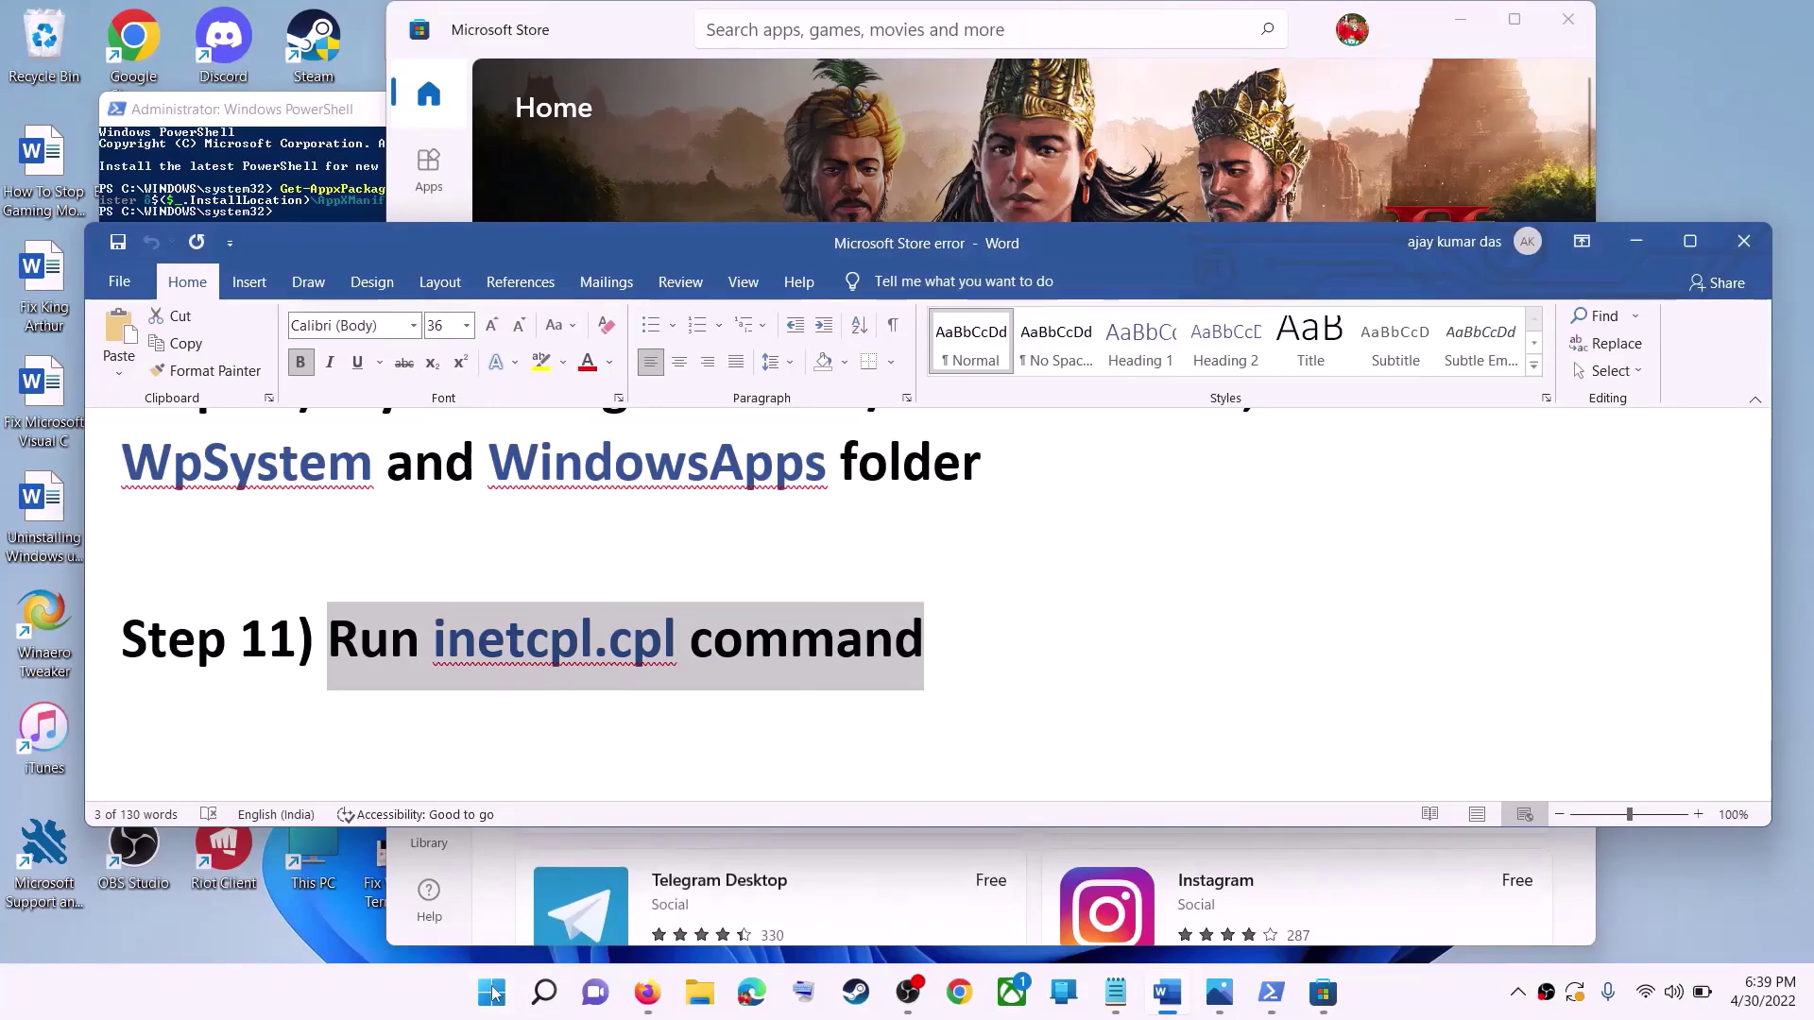
left_click(491, 992)
type("i")
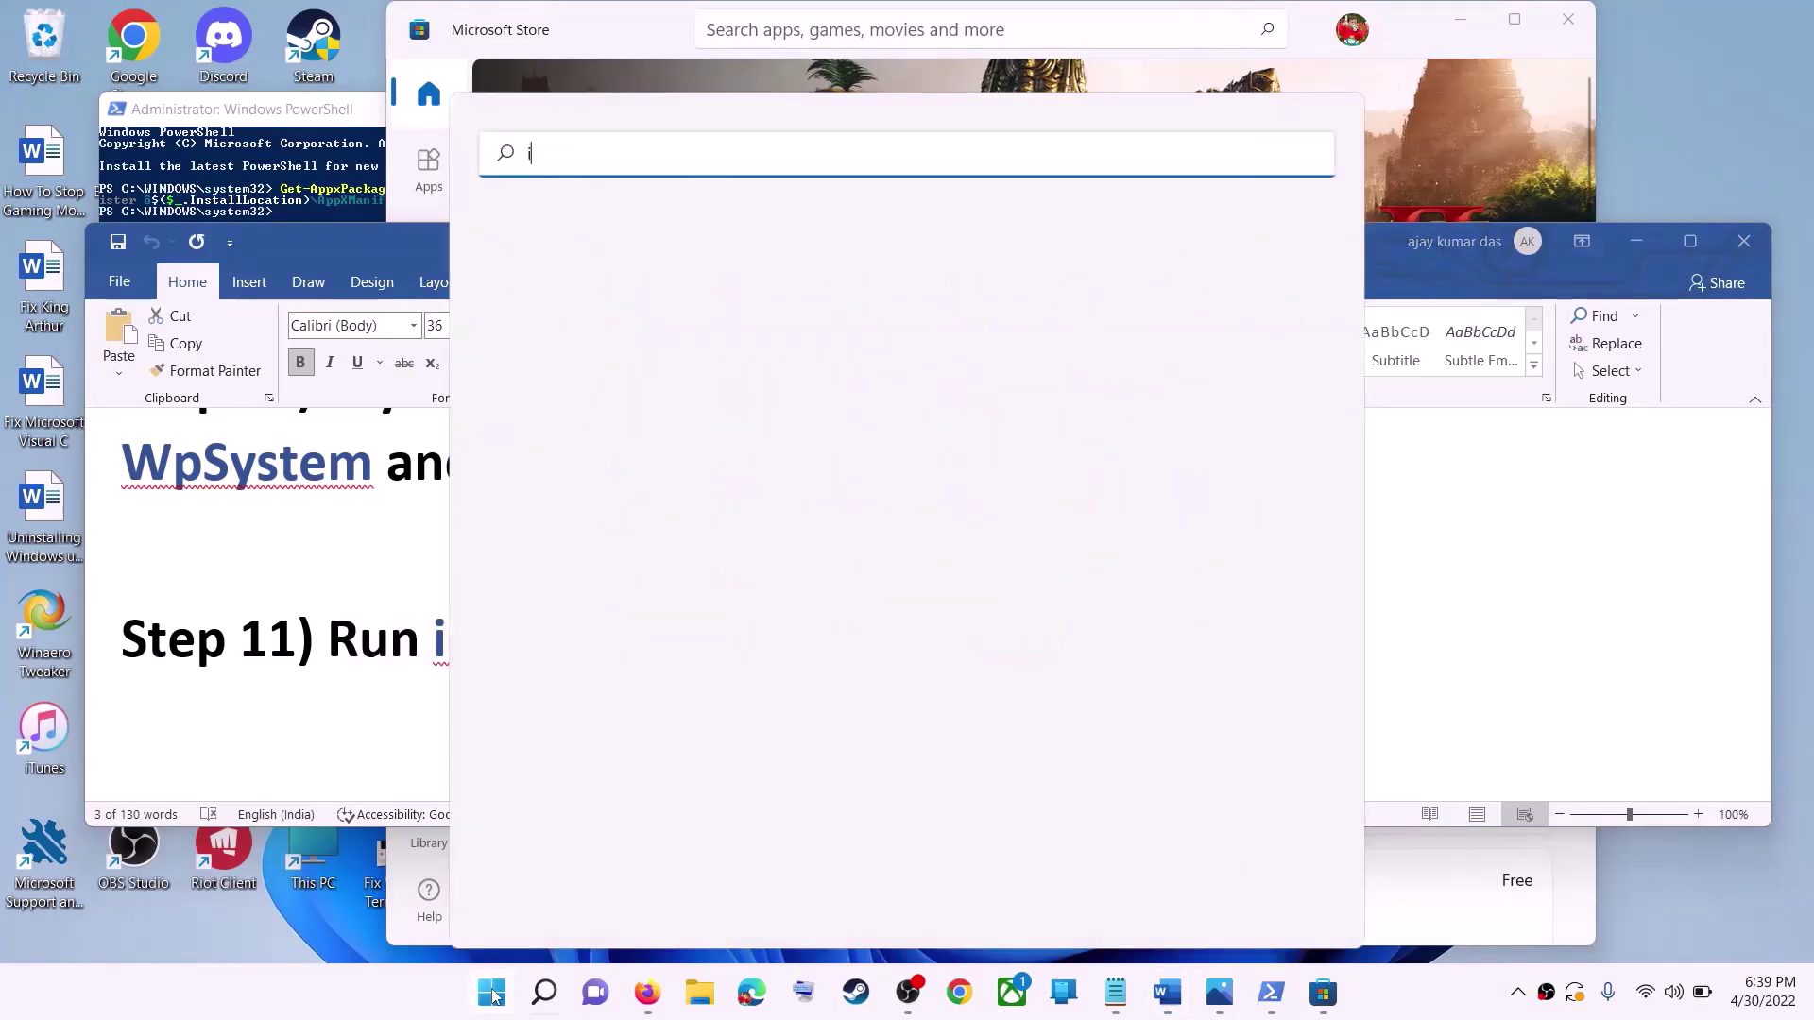
type("netc")
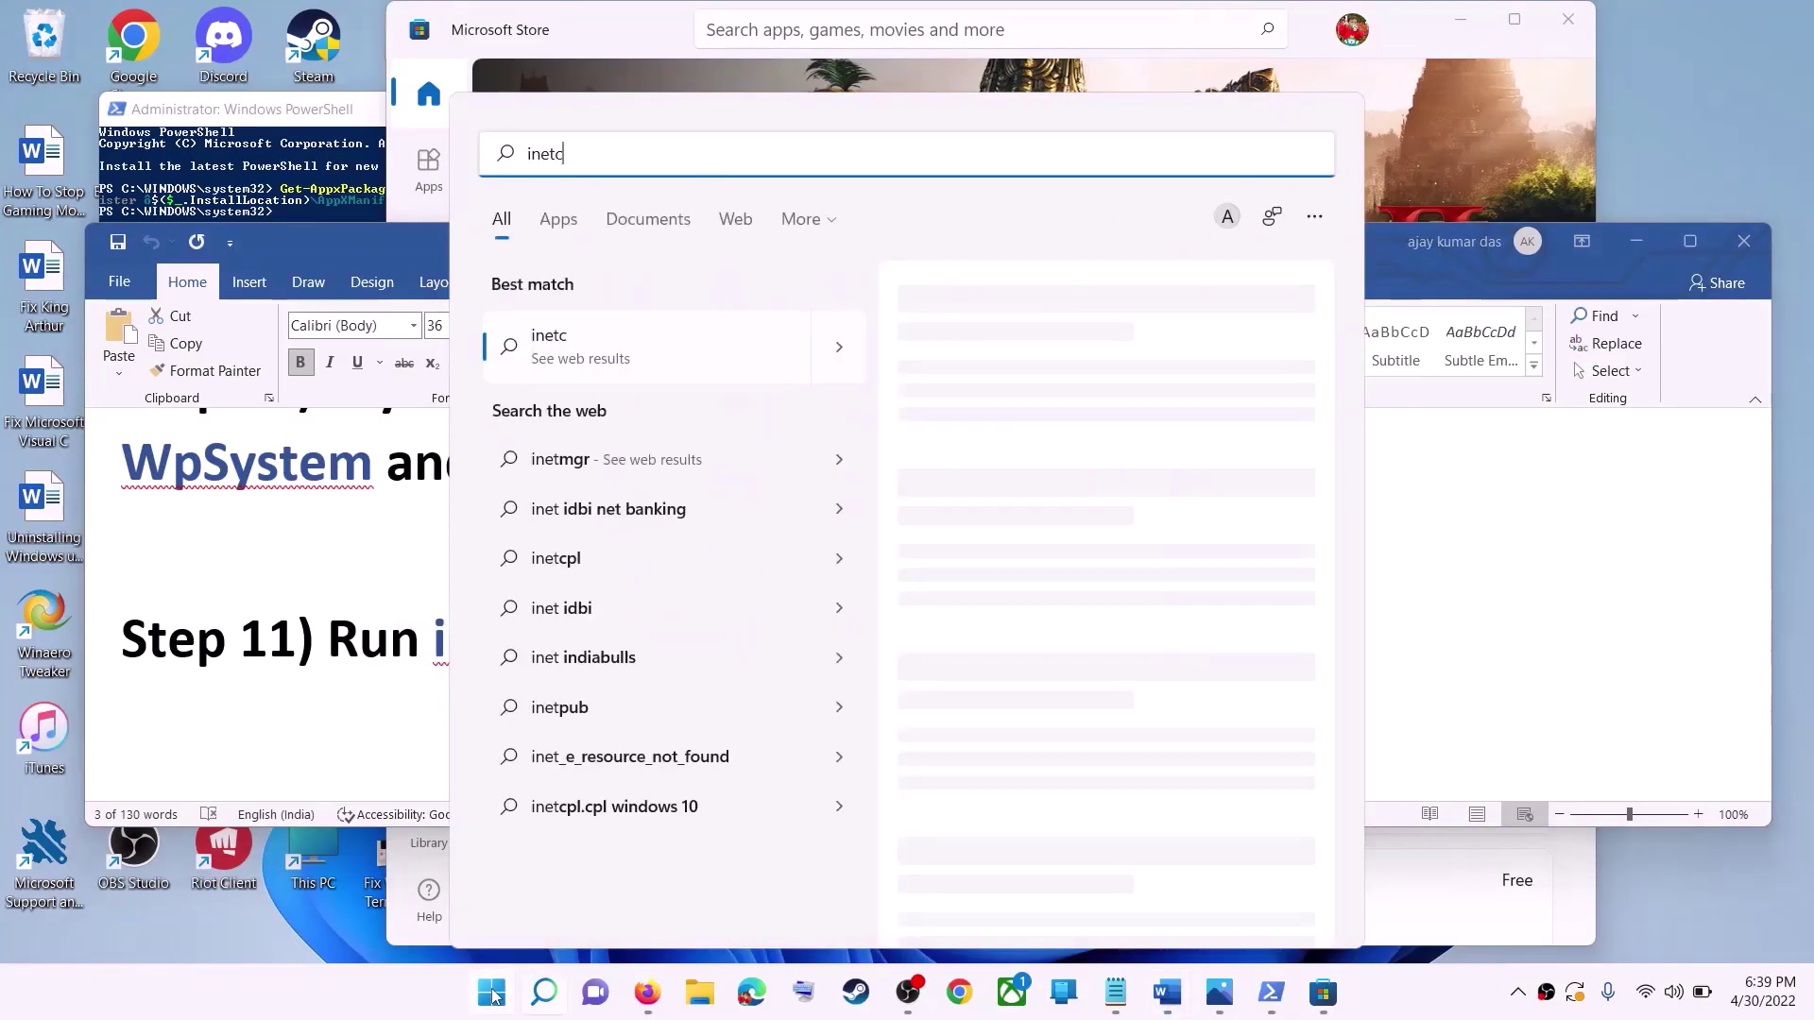
type("pl.cpl")
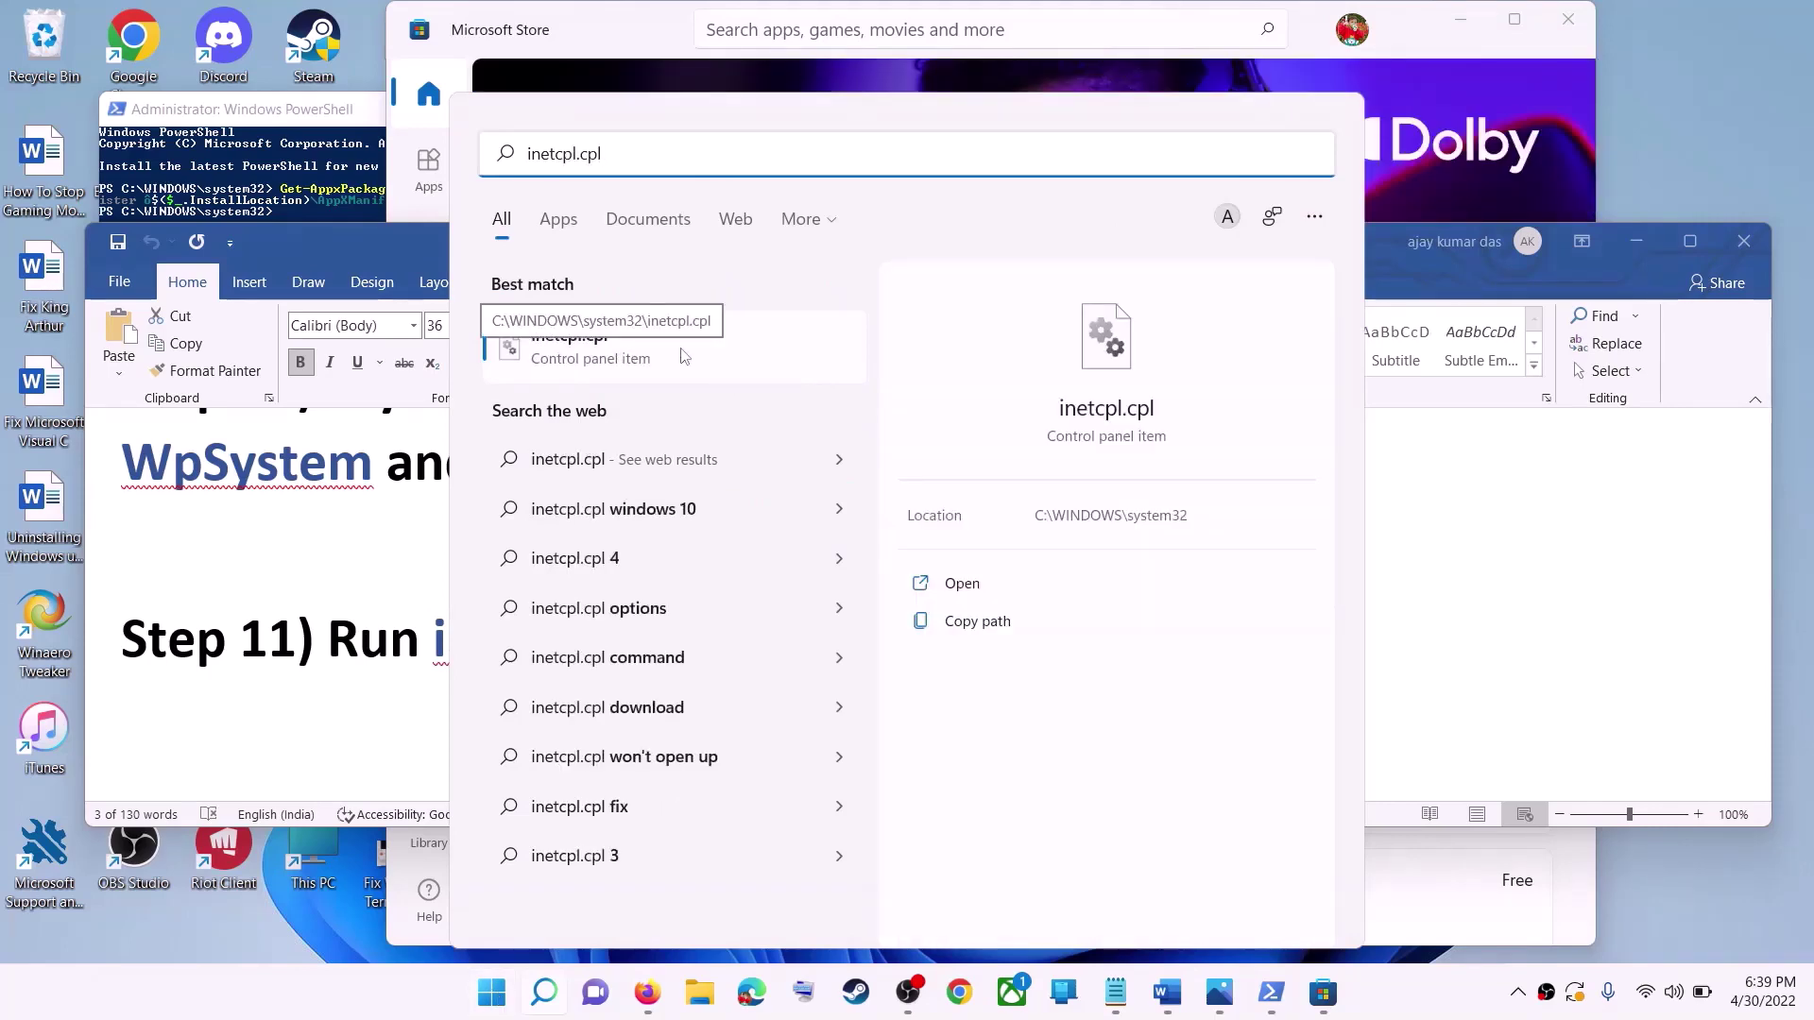
left_click(684, 356)
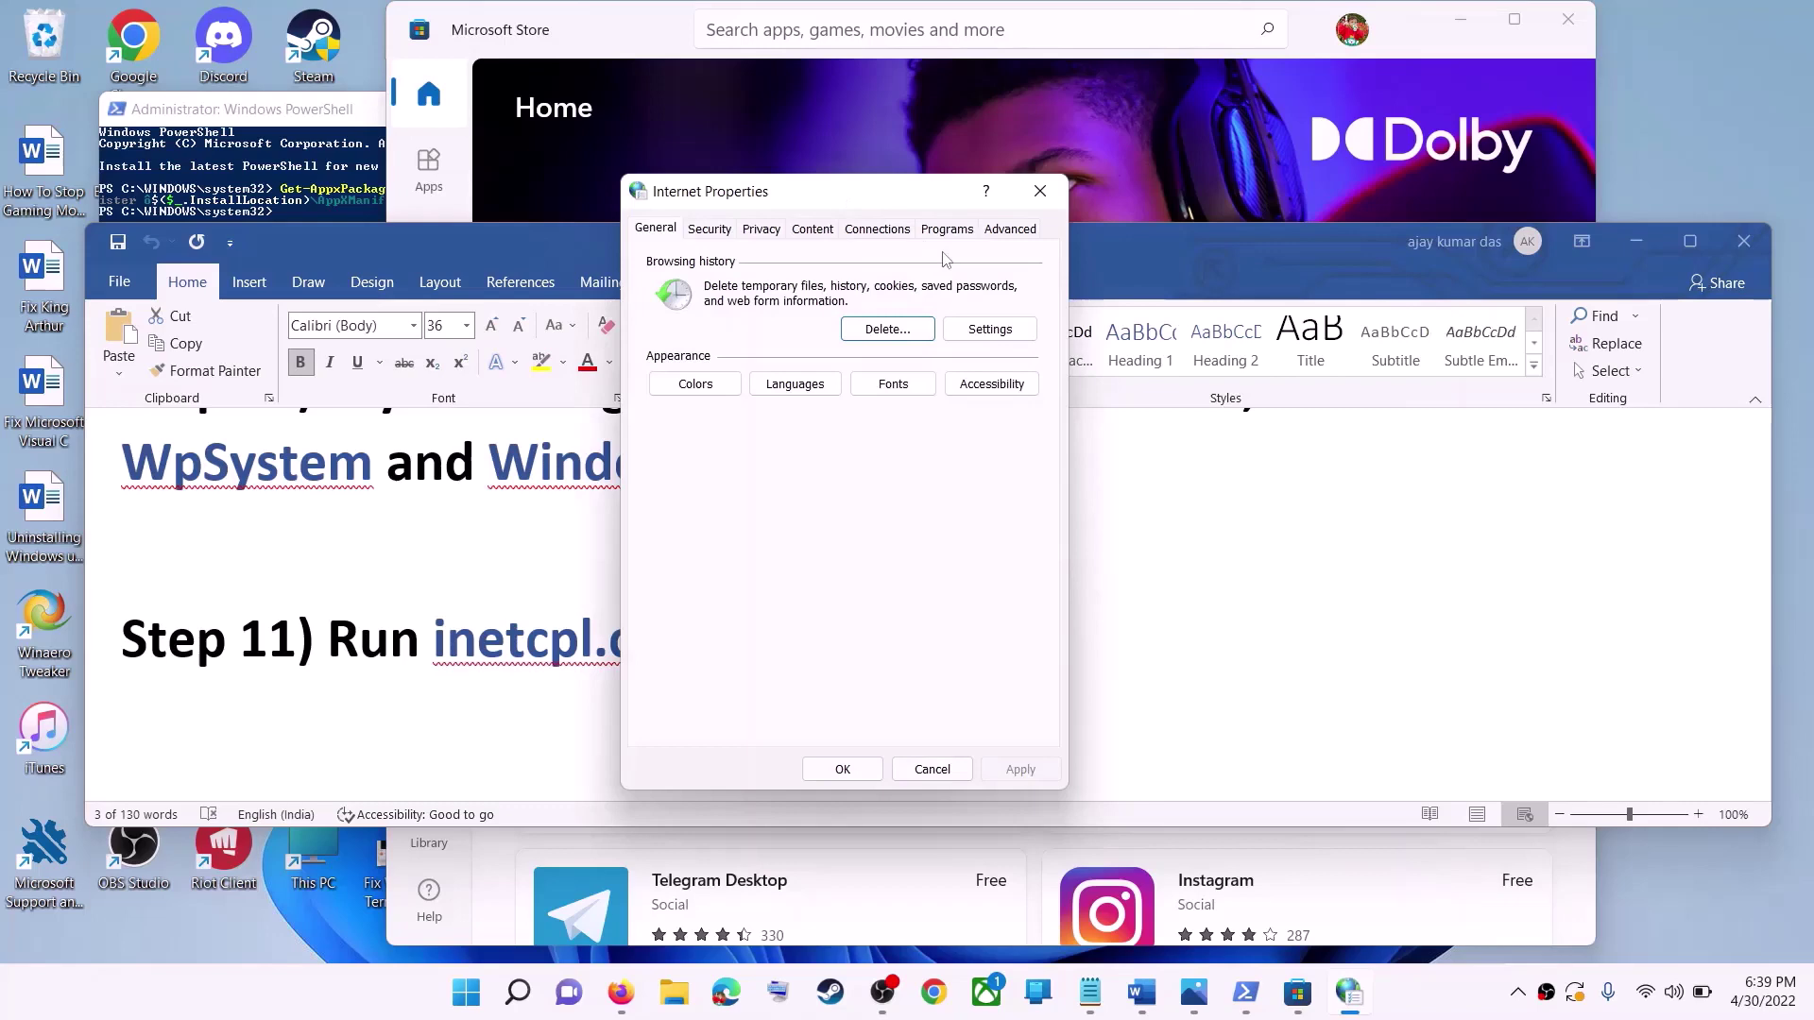
- Examine the TLS options among the advanced Internet Properties settings and close the dialog
left_click(1004, 229)
scroll(940, 420, "down", 15)
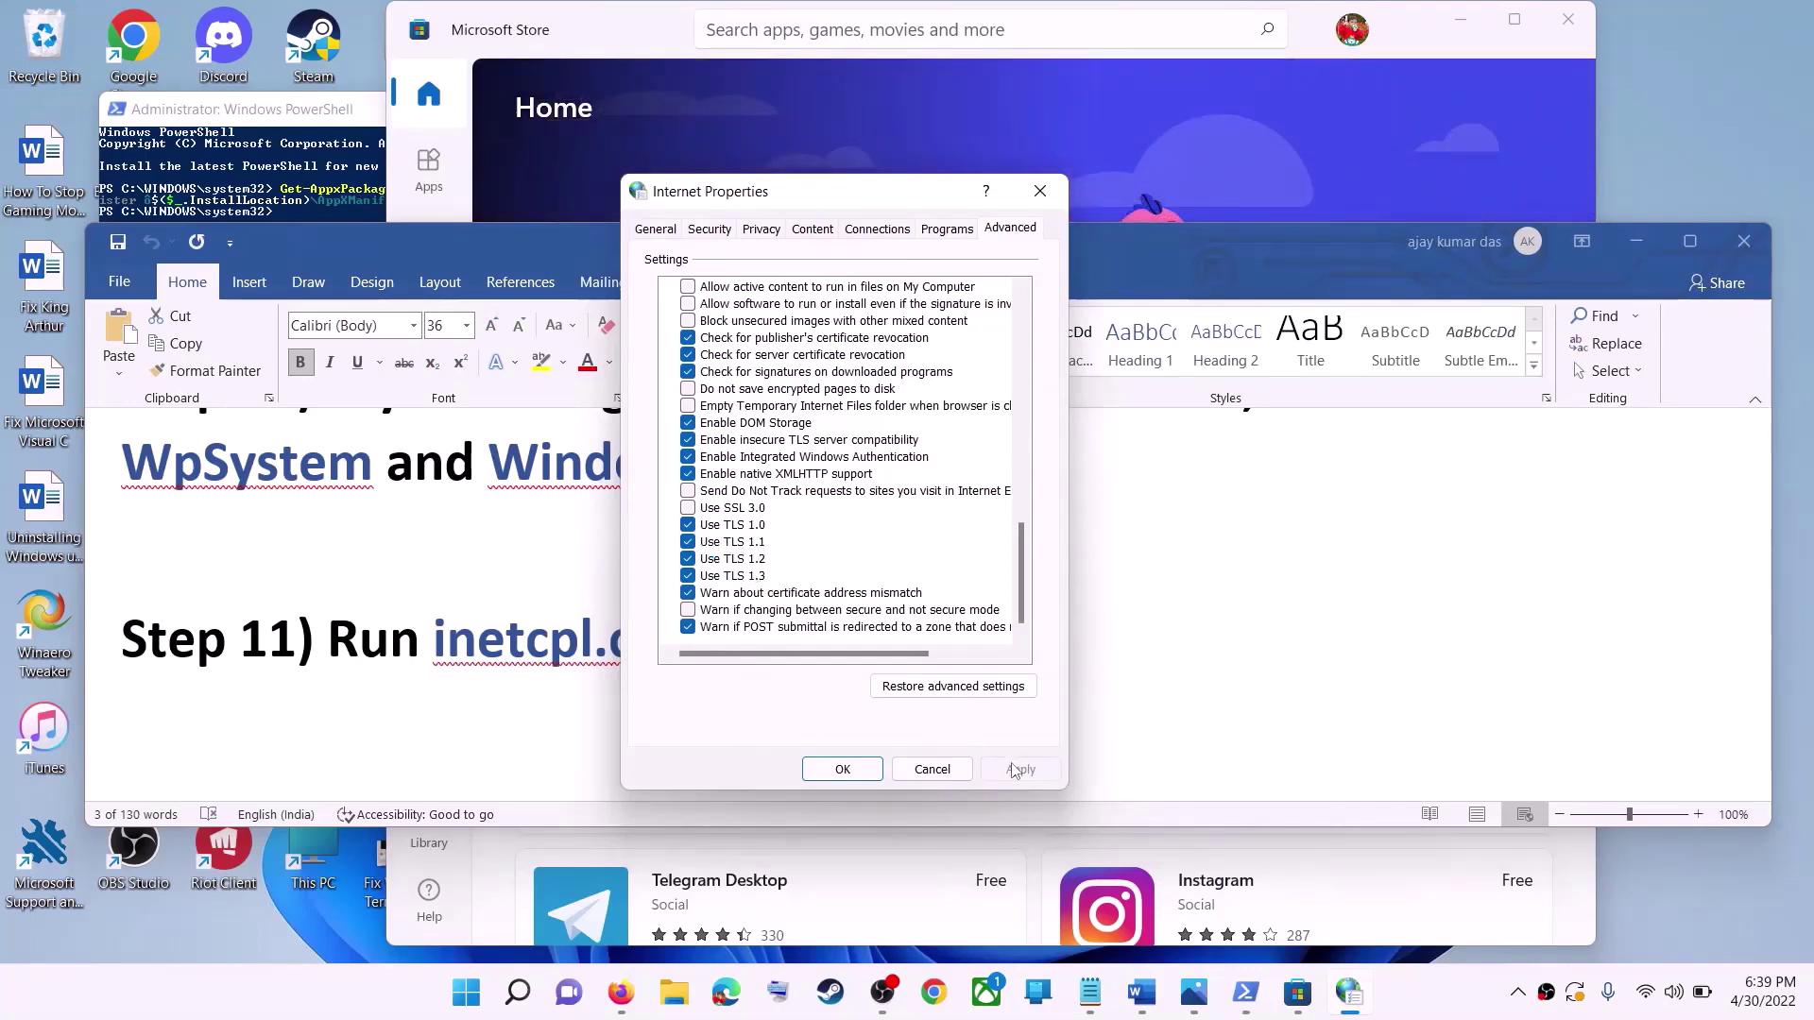
left_click(890, 773)
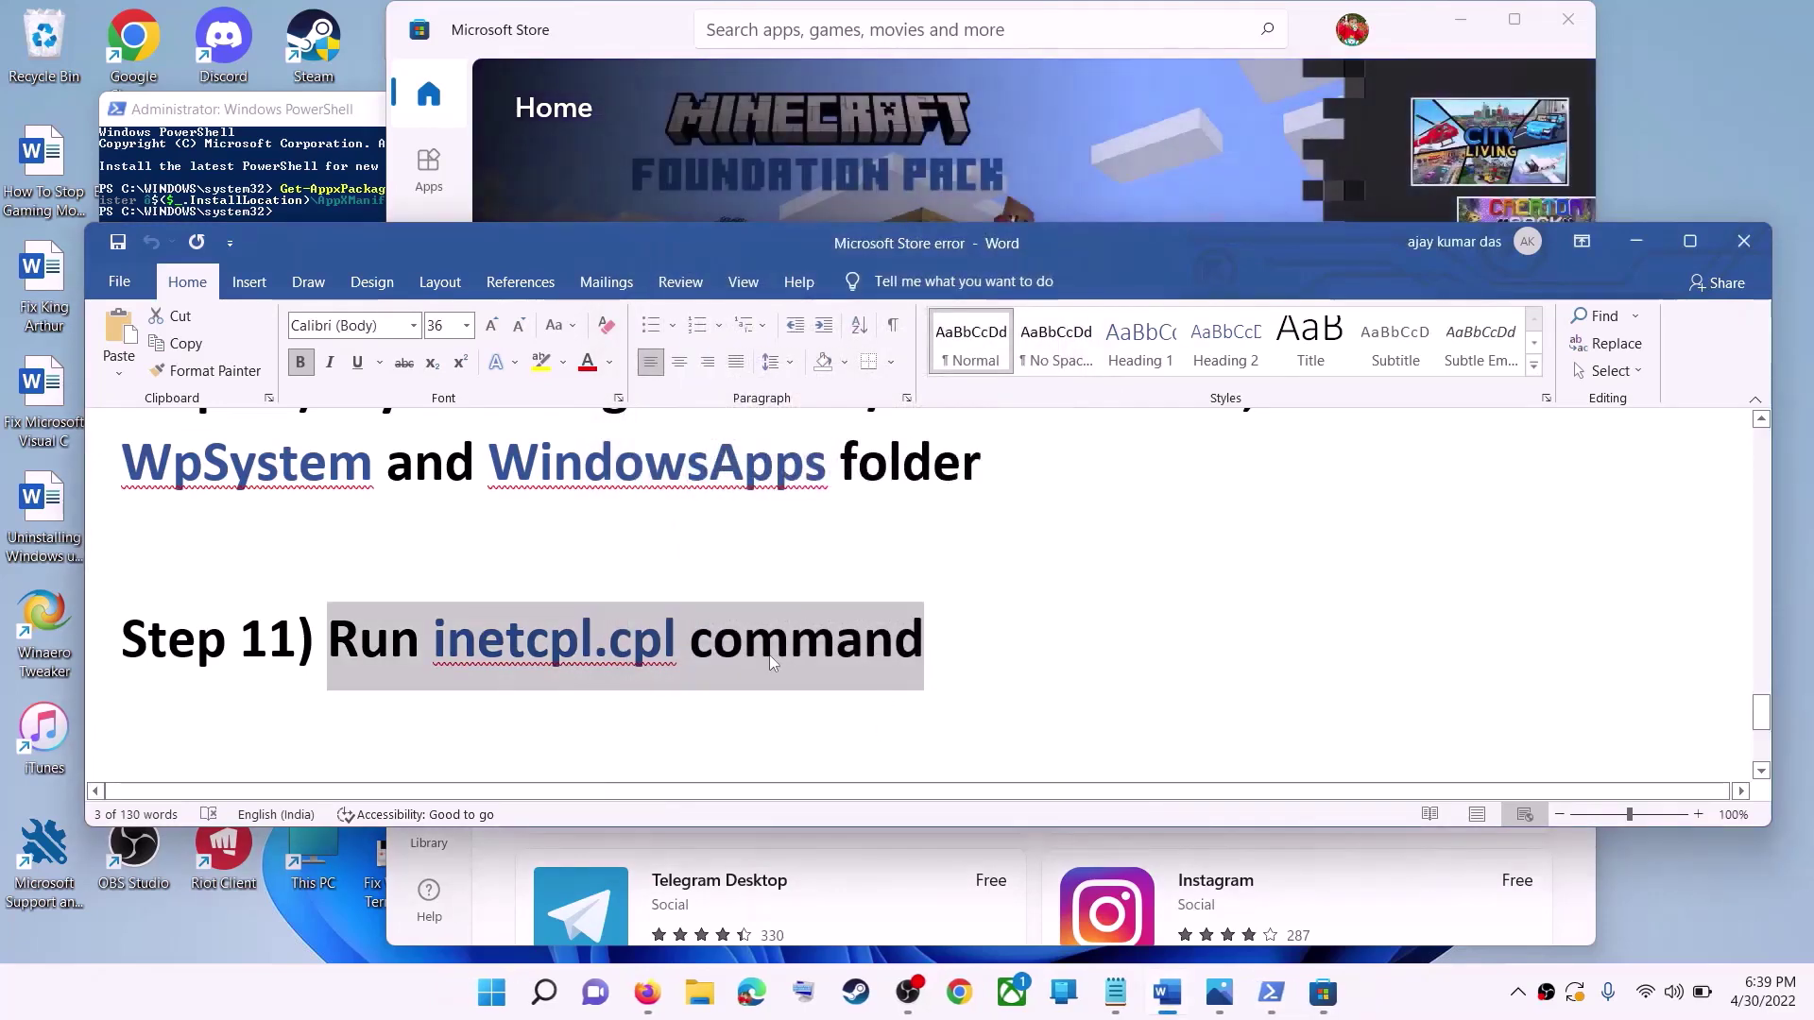
- Highlight "Update Windows to the latest version using media creation tool" in Step 12 of the Word document
left_click(548, 551)
scroll(567, 566, "down", 5)
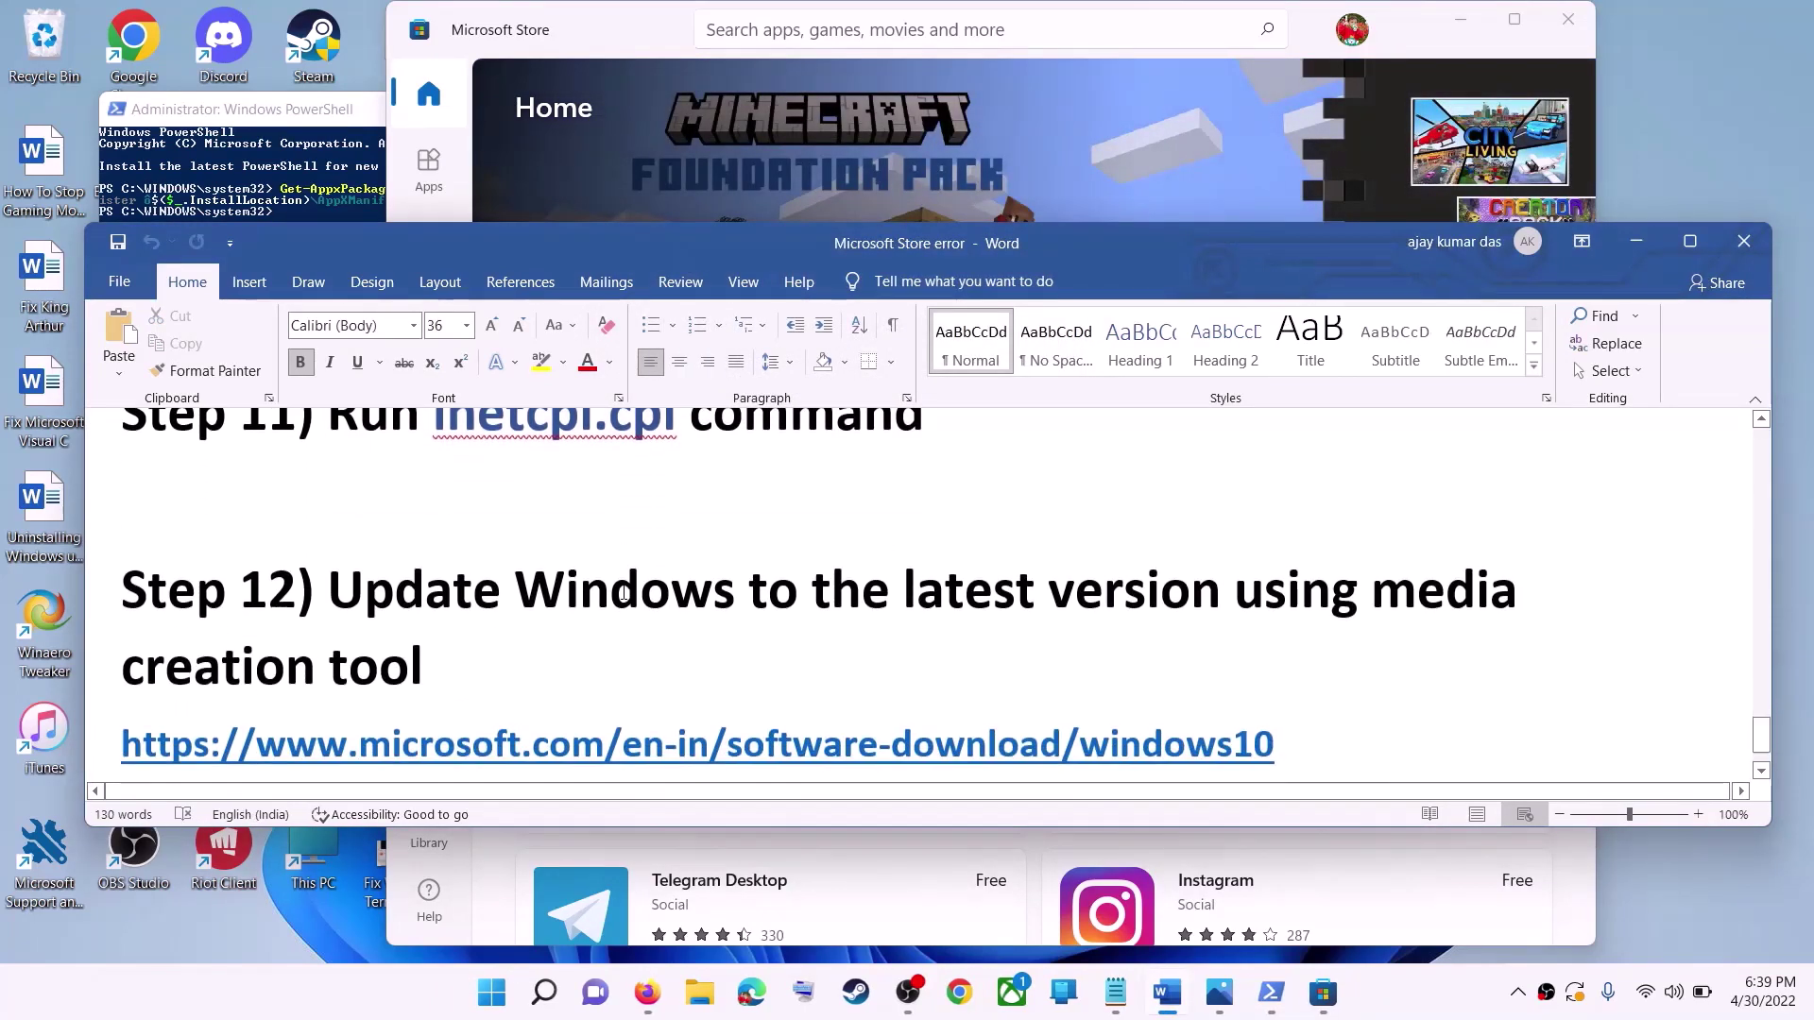
left_click_drag(330, 534, 1253, 593)
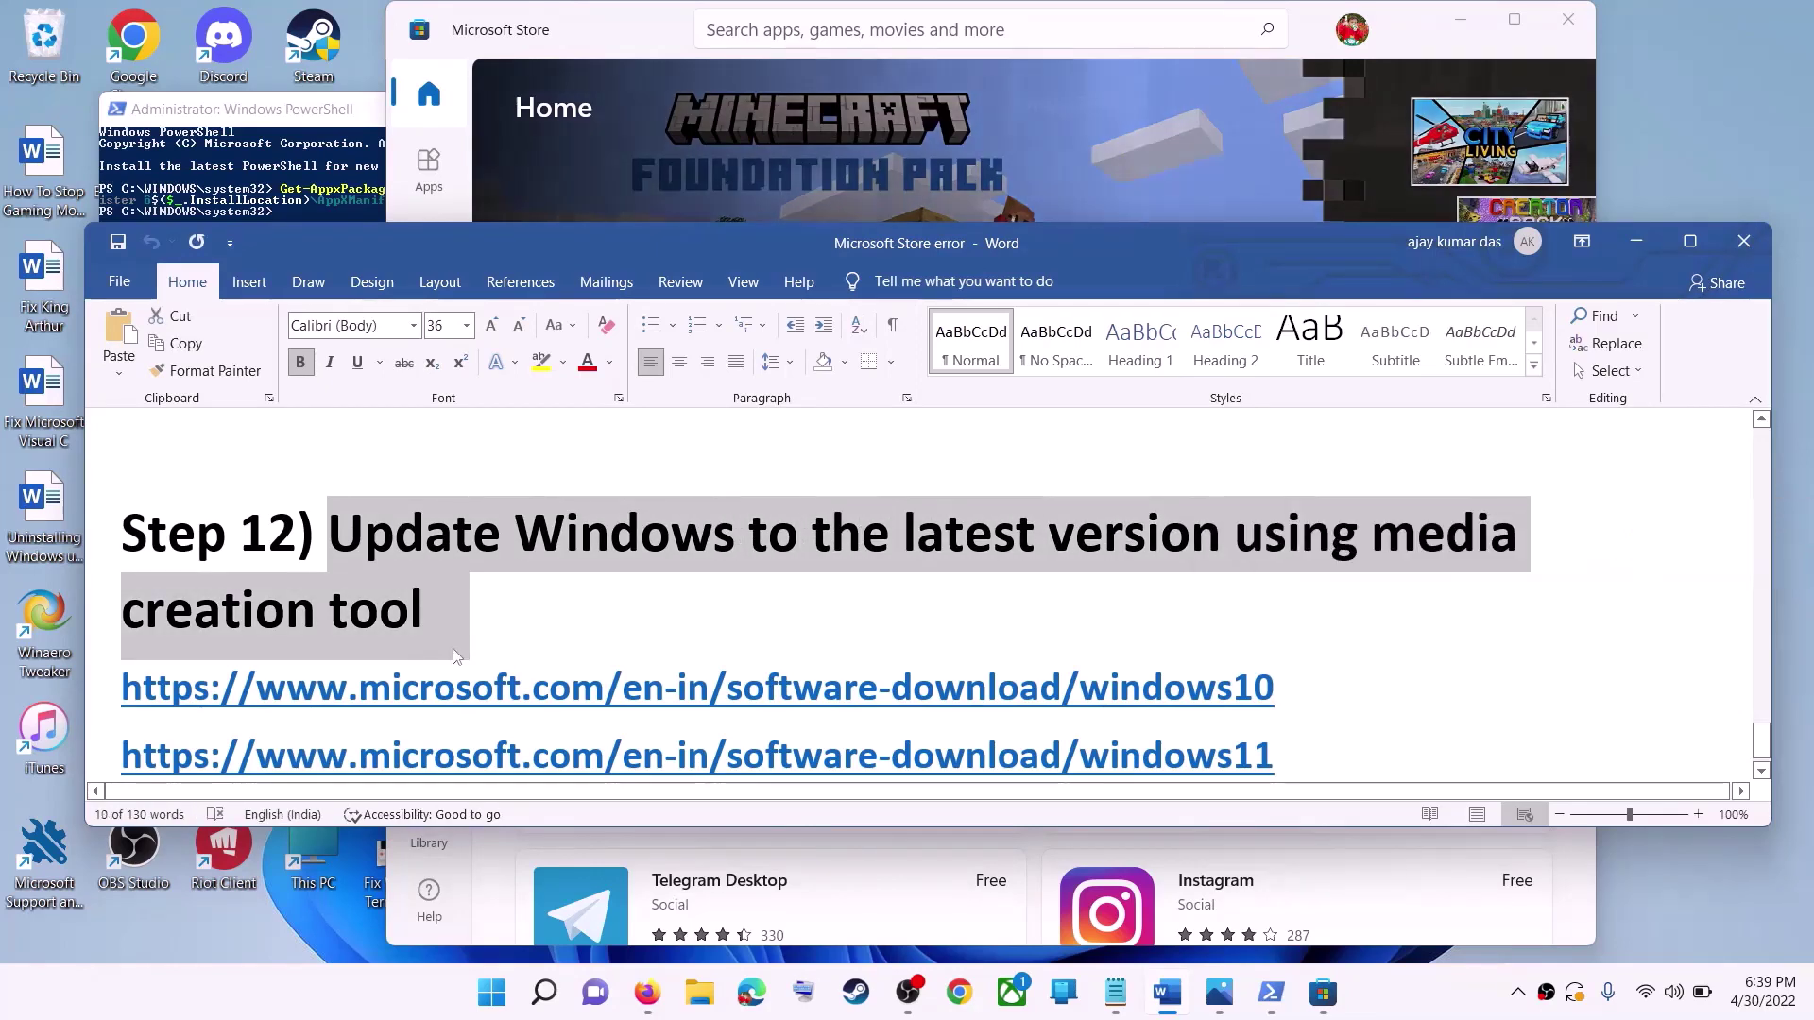
left_click(427, 610)
scroll(882, 608, "down", 1)
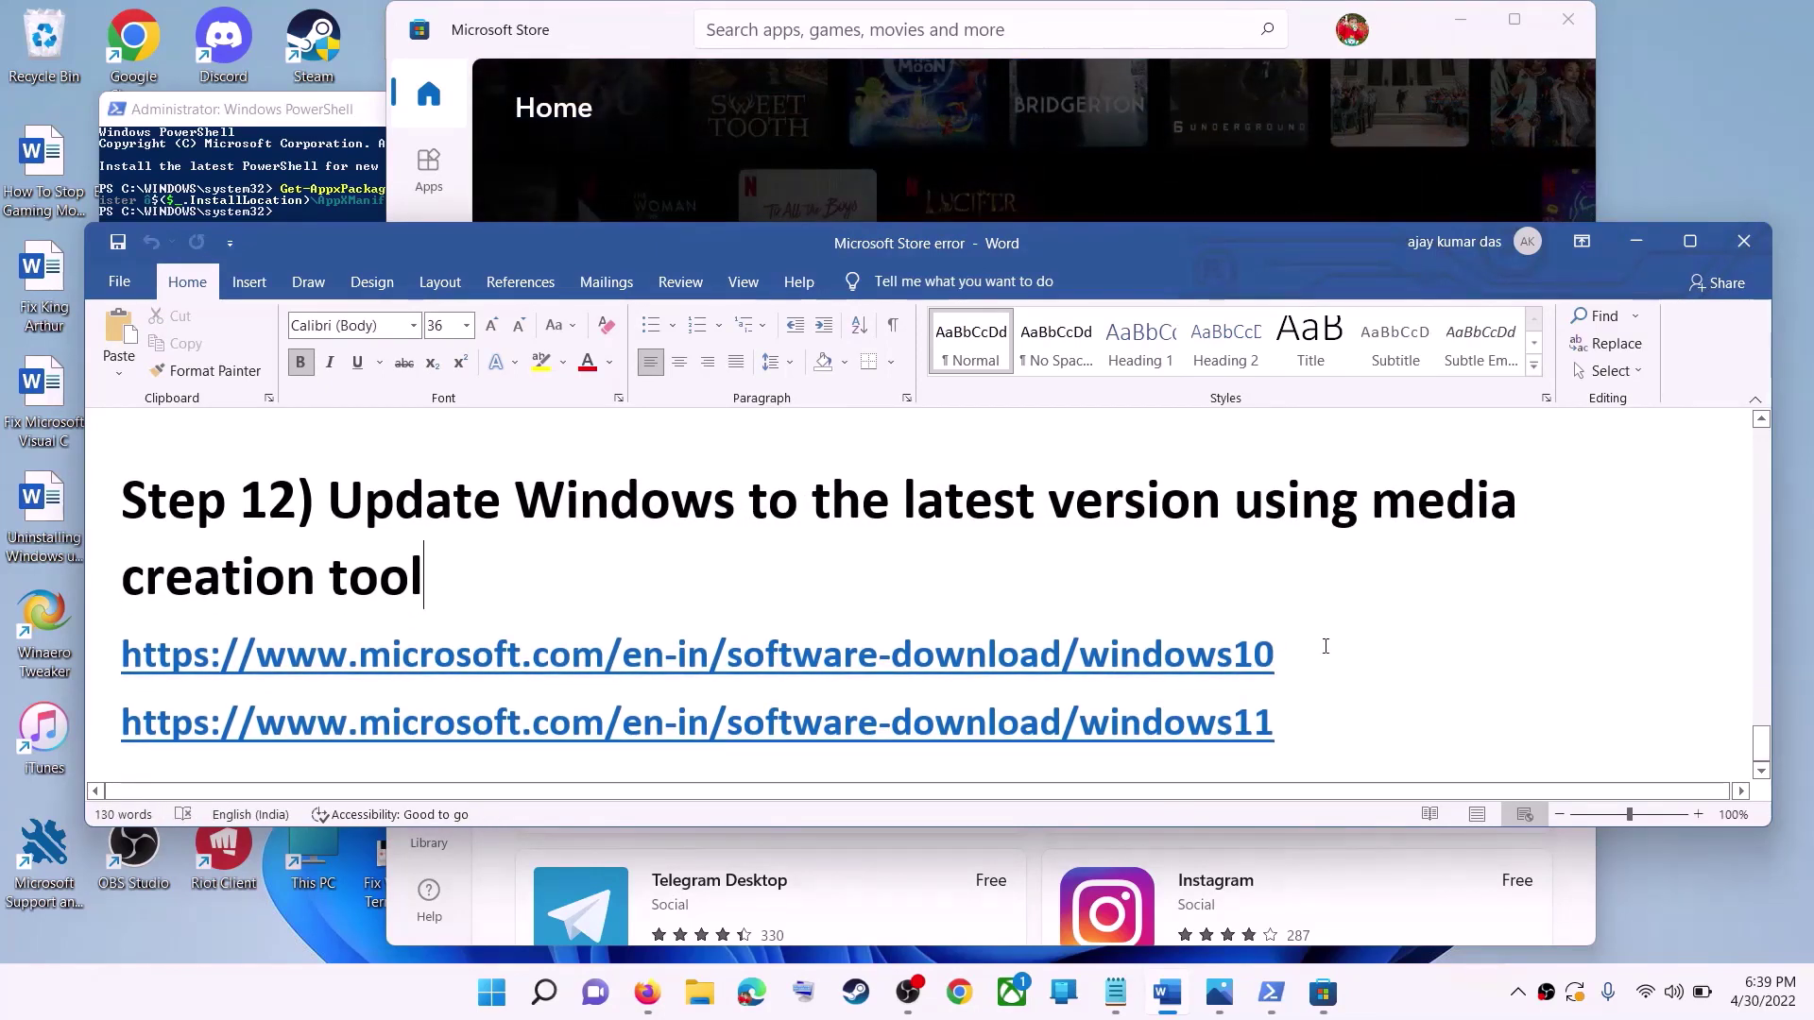
- Highlight the Windows 10 and Windows 11 software download links for the media creation tool
triple_click(1040, 653)
triple_click(1288, 725)
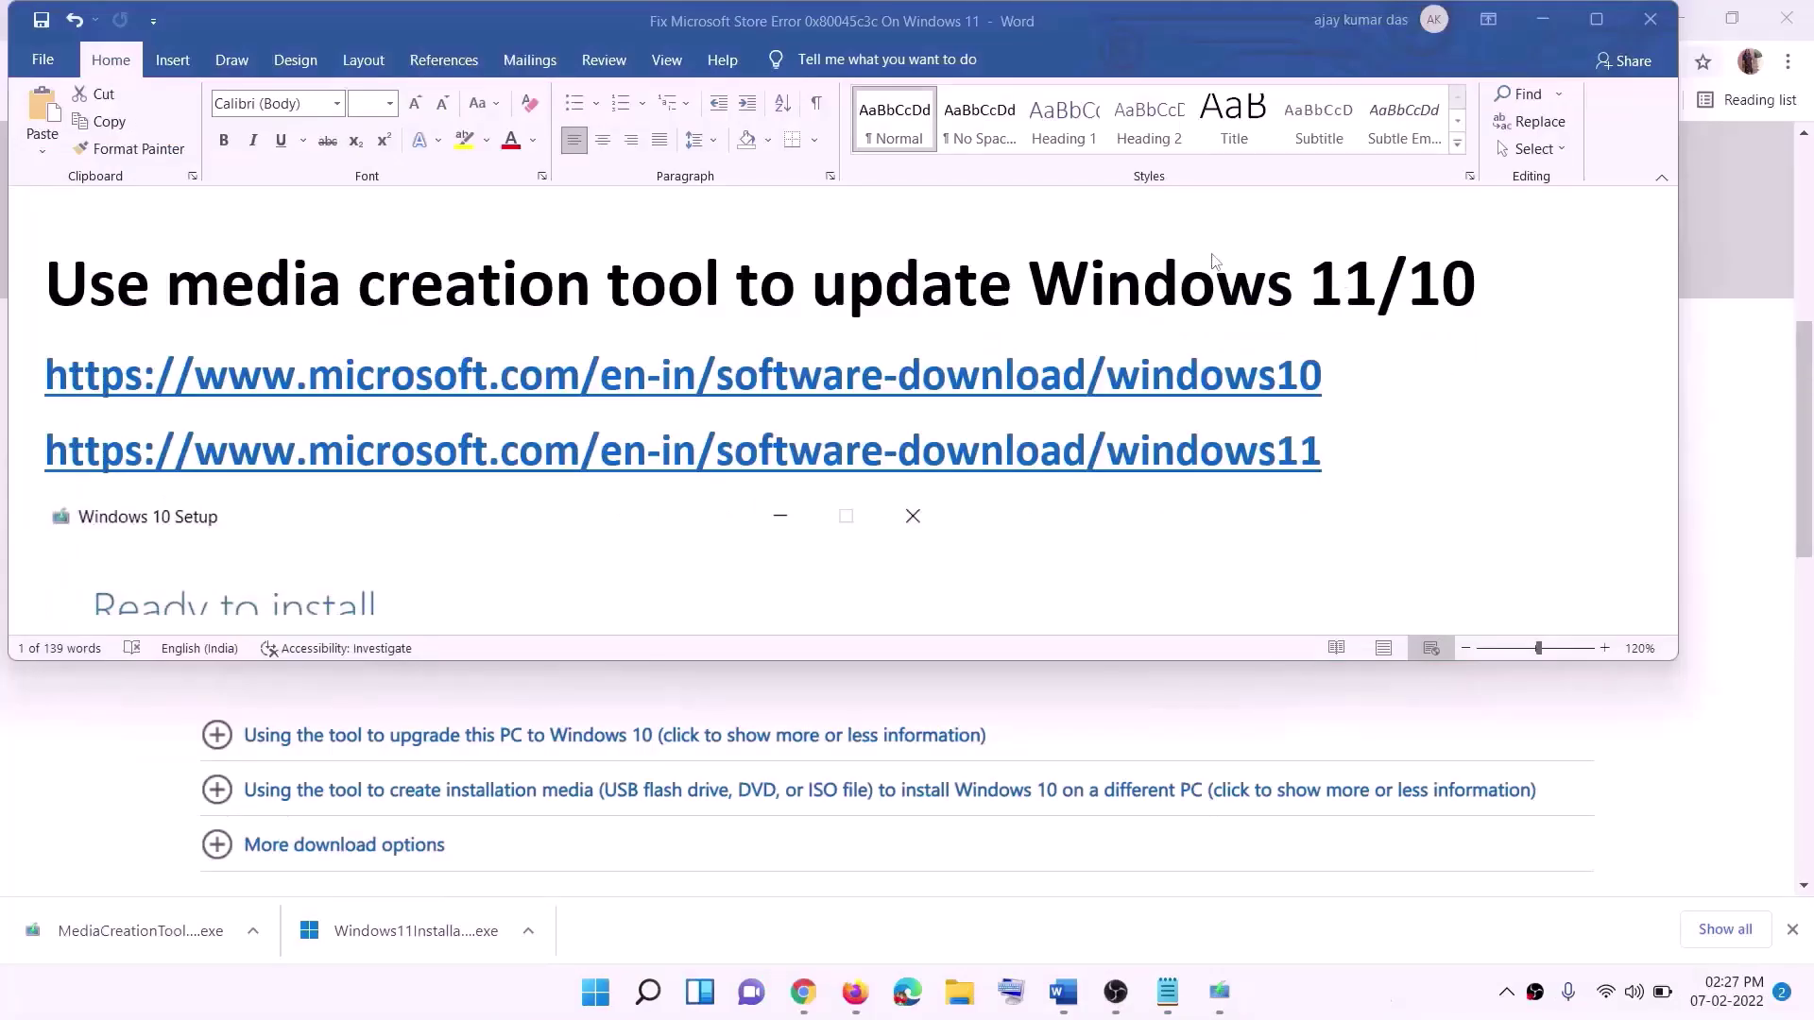
triple_click(1335, 406)
triple_click(1314, 372)
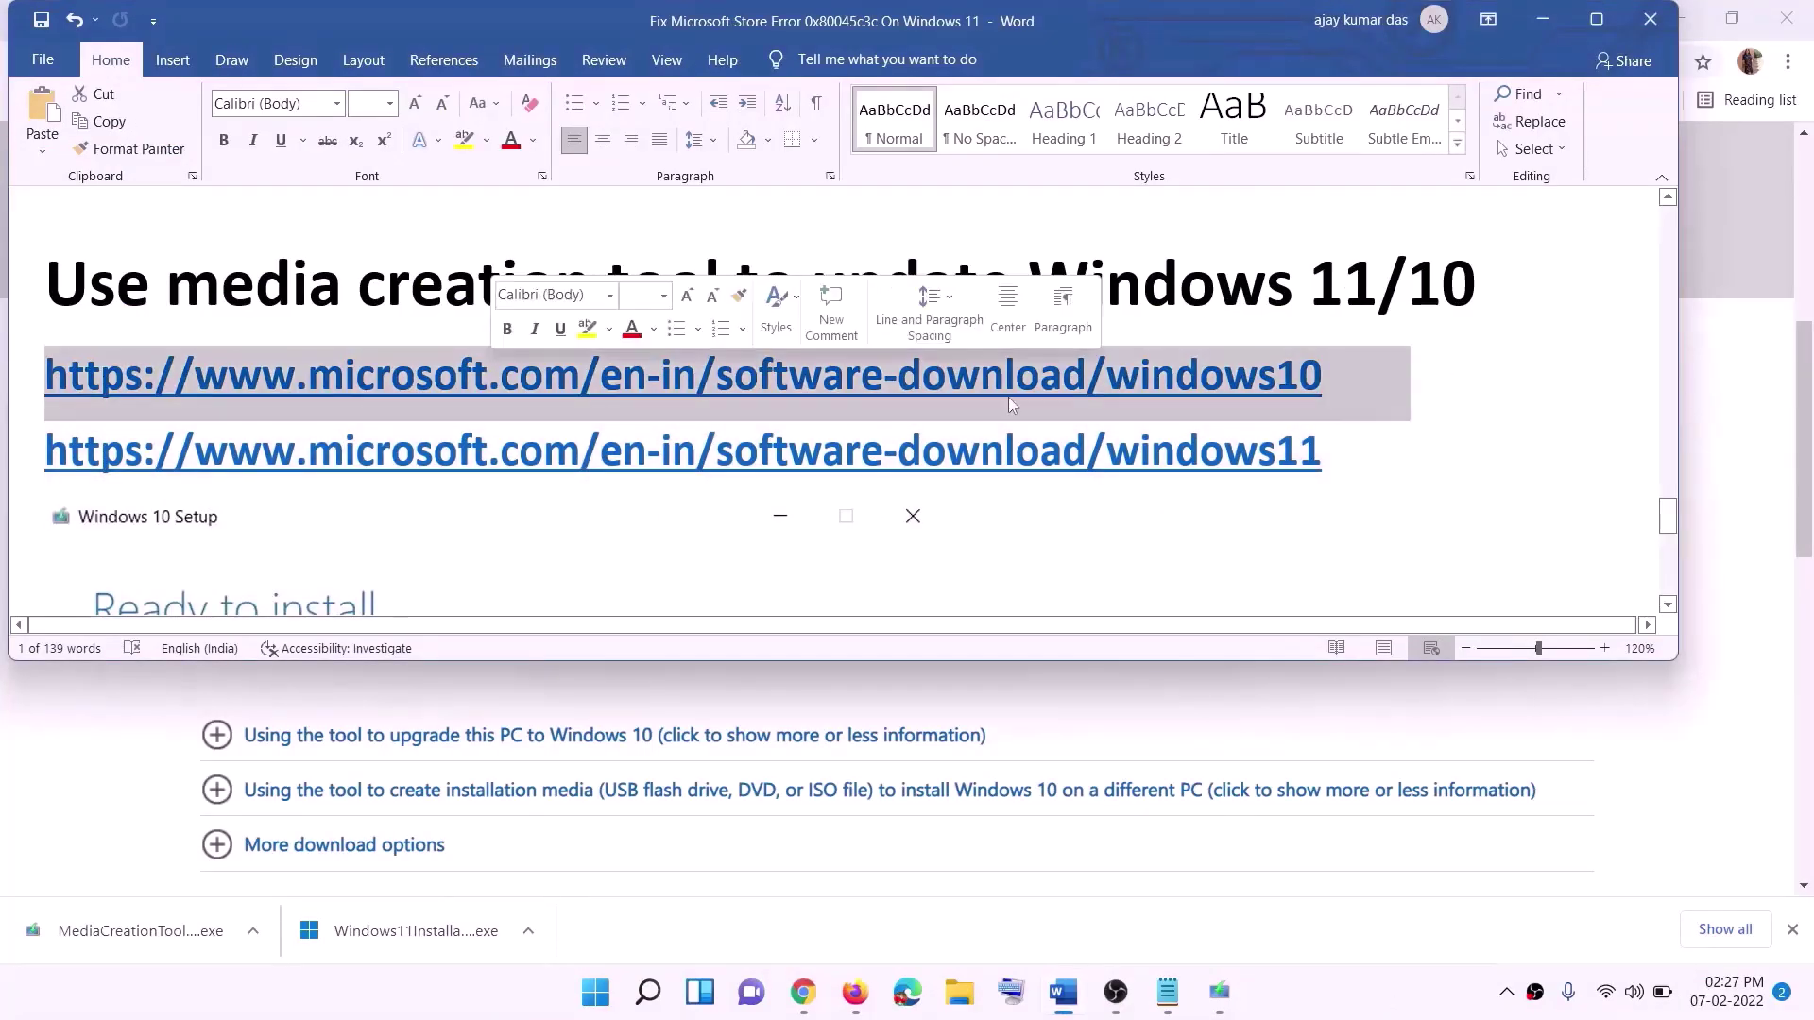
triple_click(1349, 453)
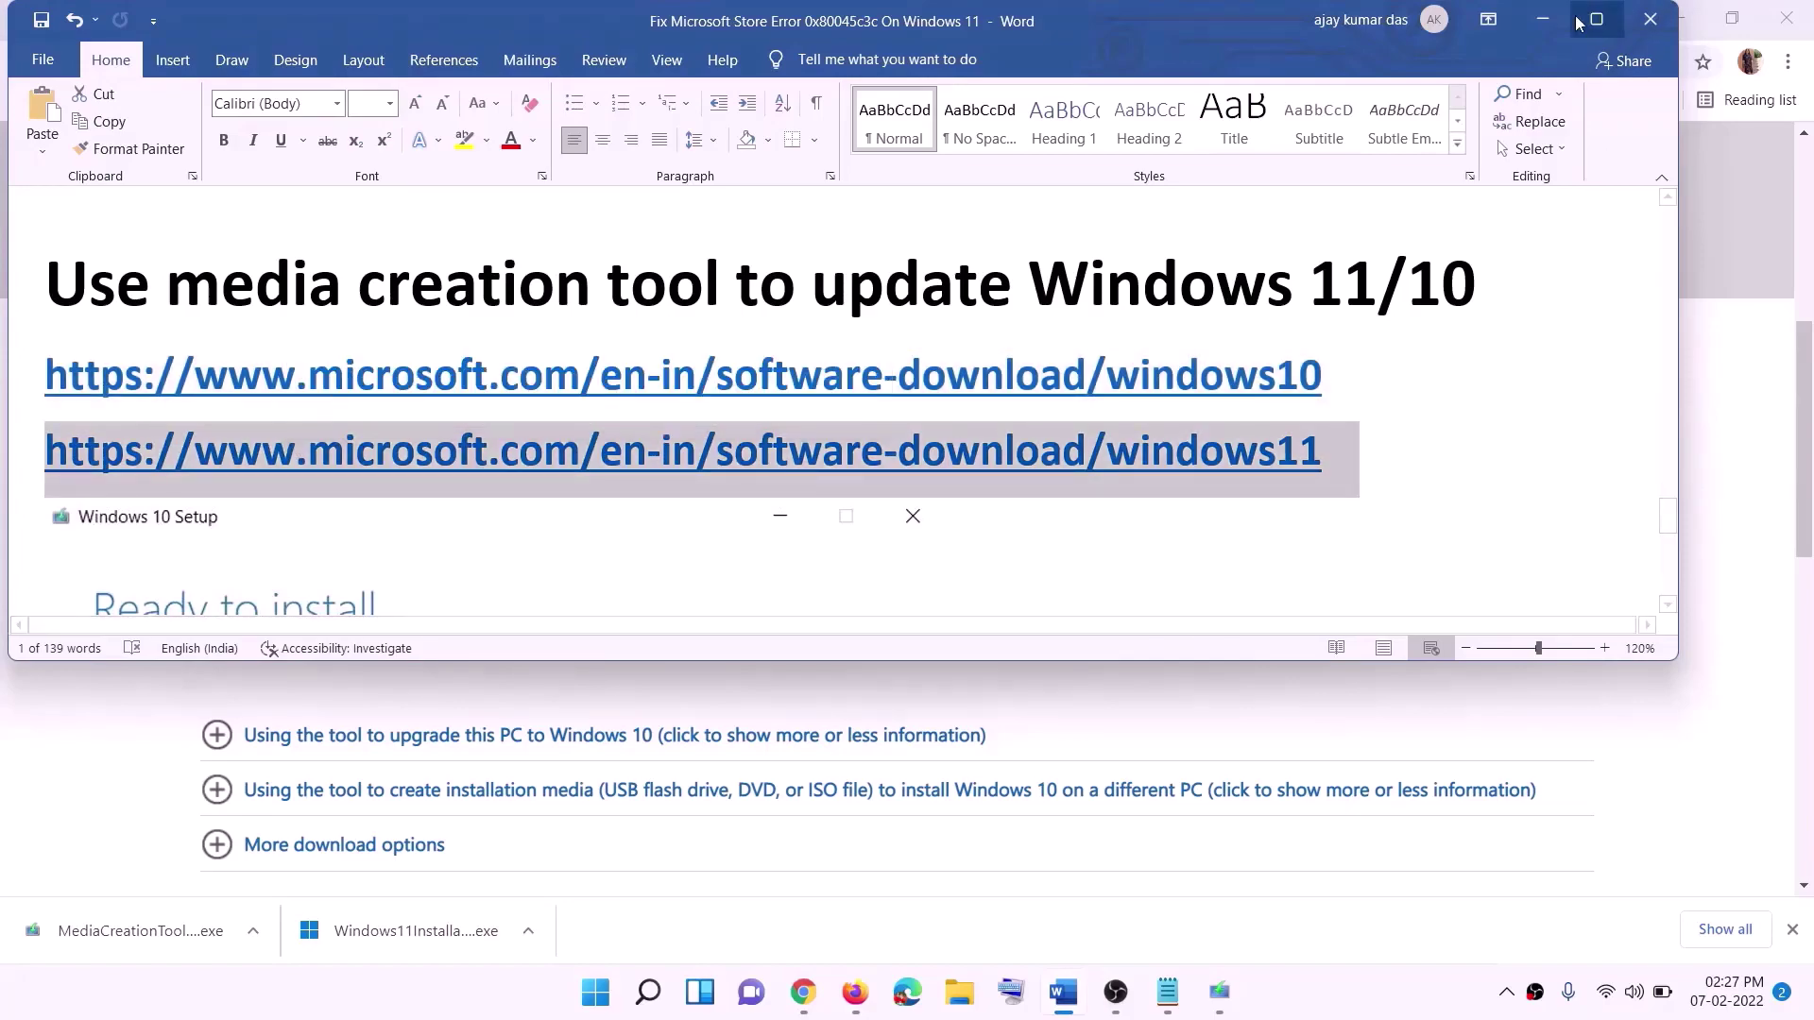
- Minimize Word and find the media creation tool text under Create Windows 10 installation media on the Download Windows 10 page
left_click(1542, 19)
scroll(772, 485, "up", 6)
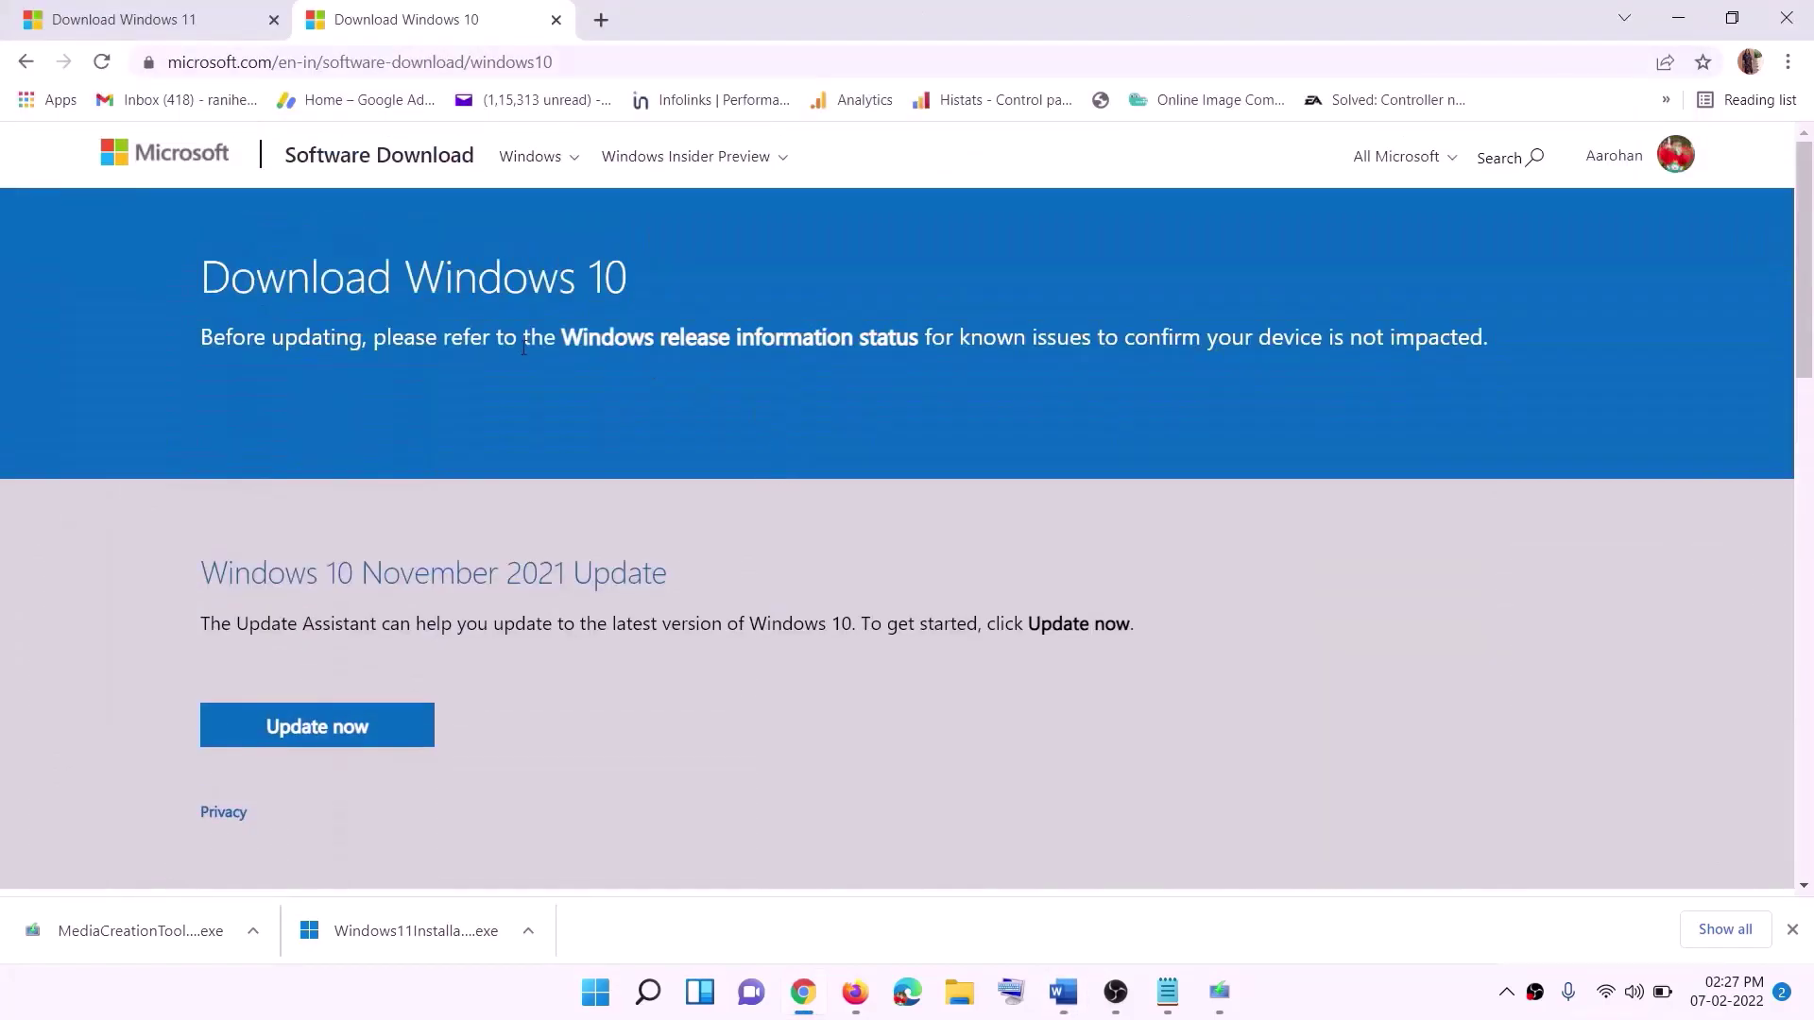
scroll(633, 402, "down", 5)
left_click_drag(216, 568, 404, 566)
scroll(604, 525, "down", 2)
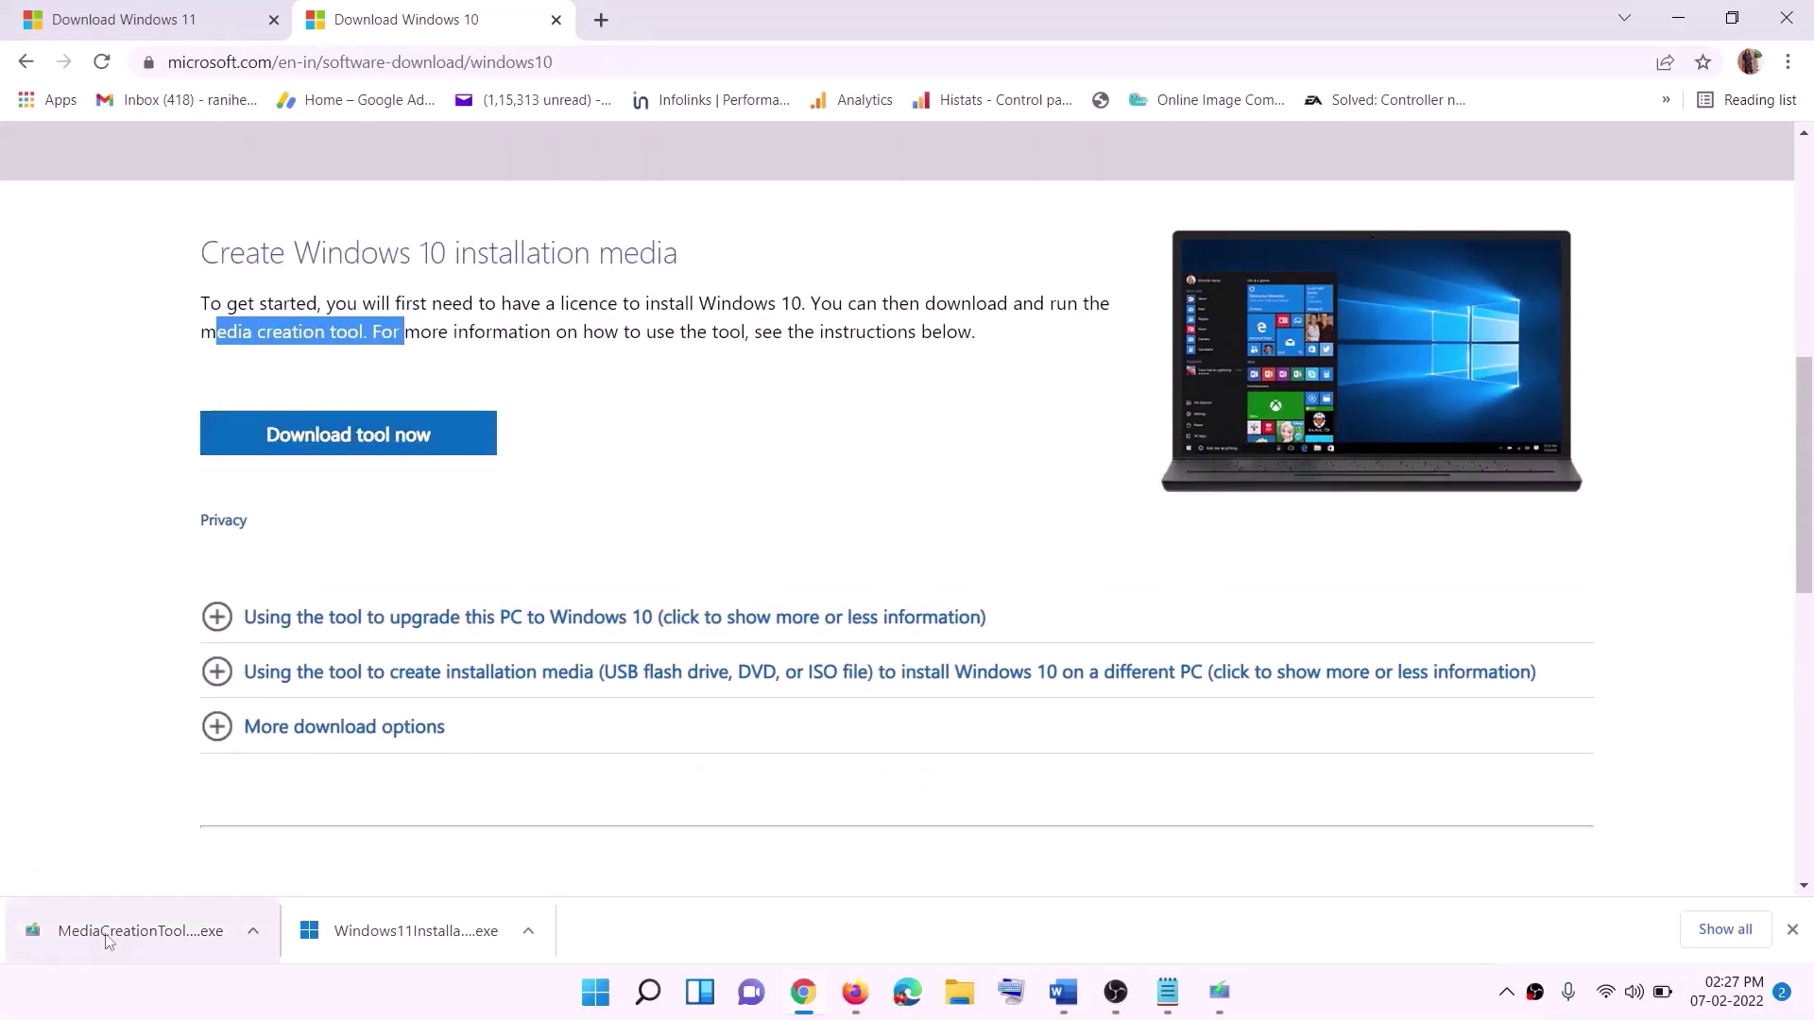
- Accept the license terms in Windows 10 Setup and continue with Upgrade this PC now to start the download
left_click(1220, 992)
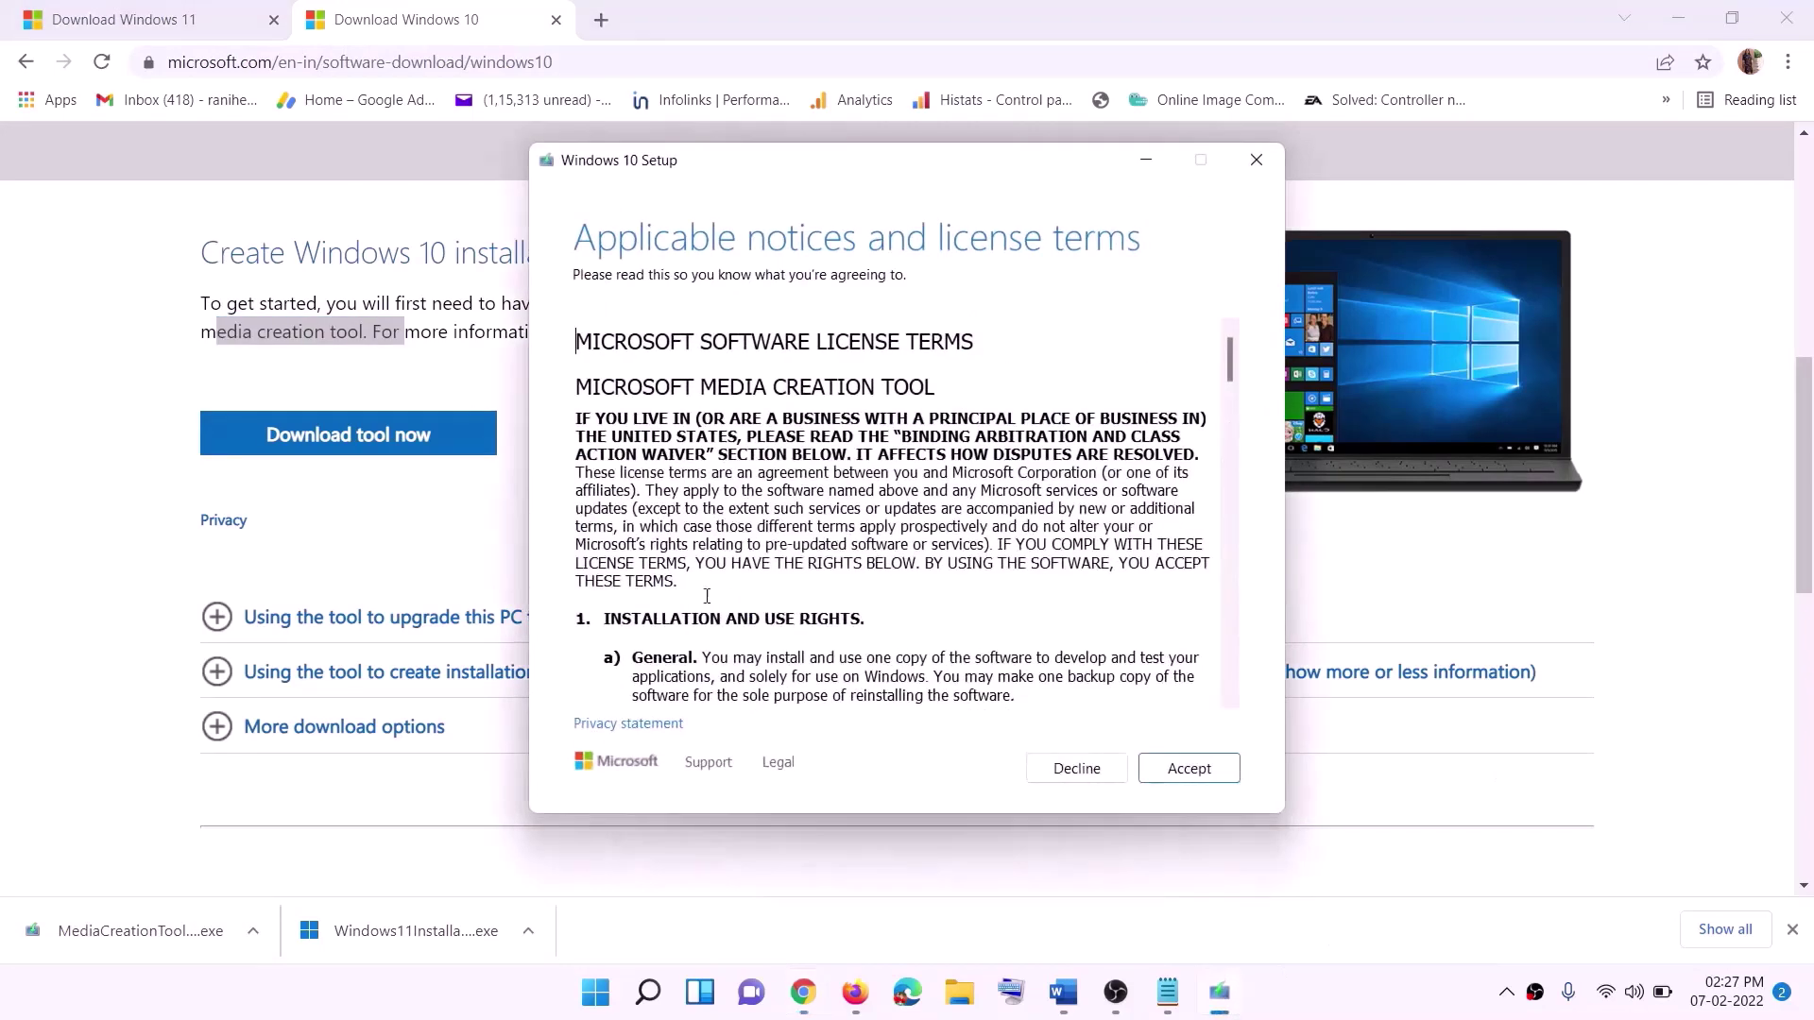
left_click(1181, 770)
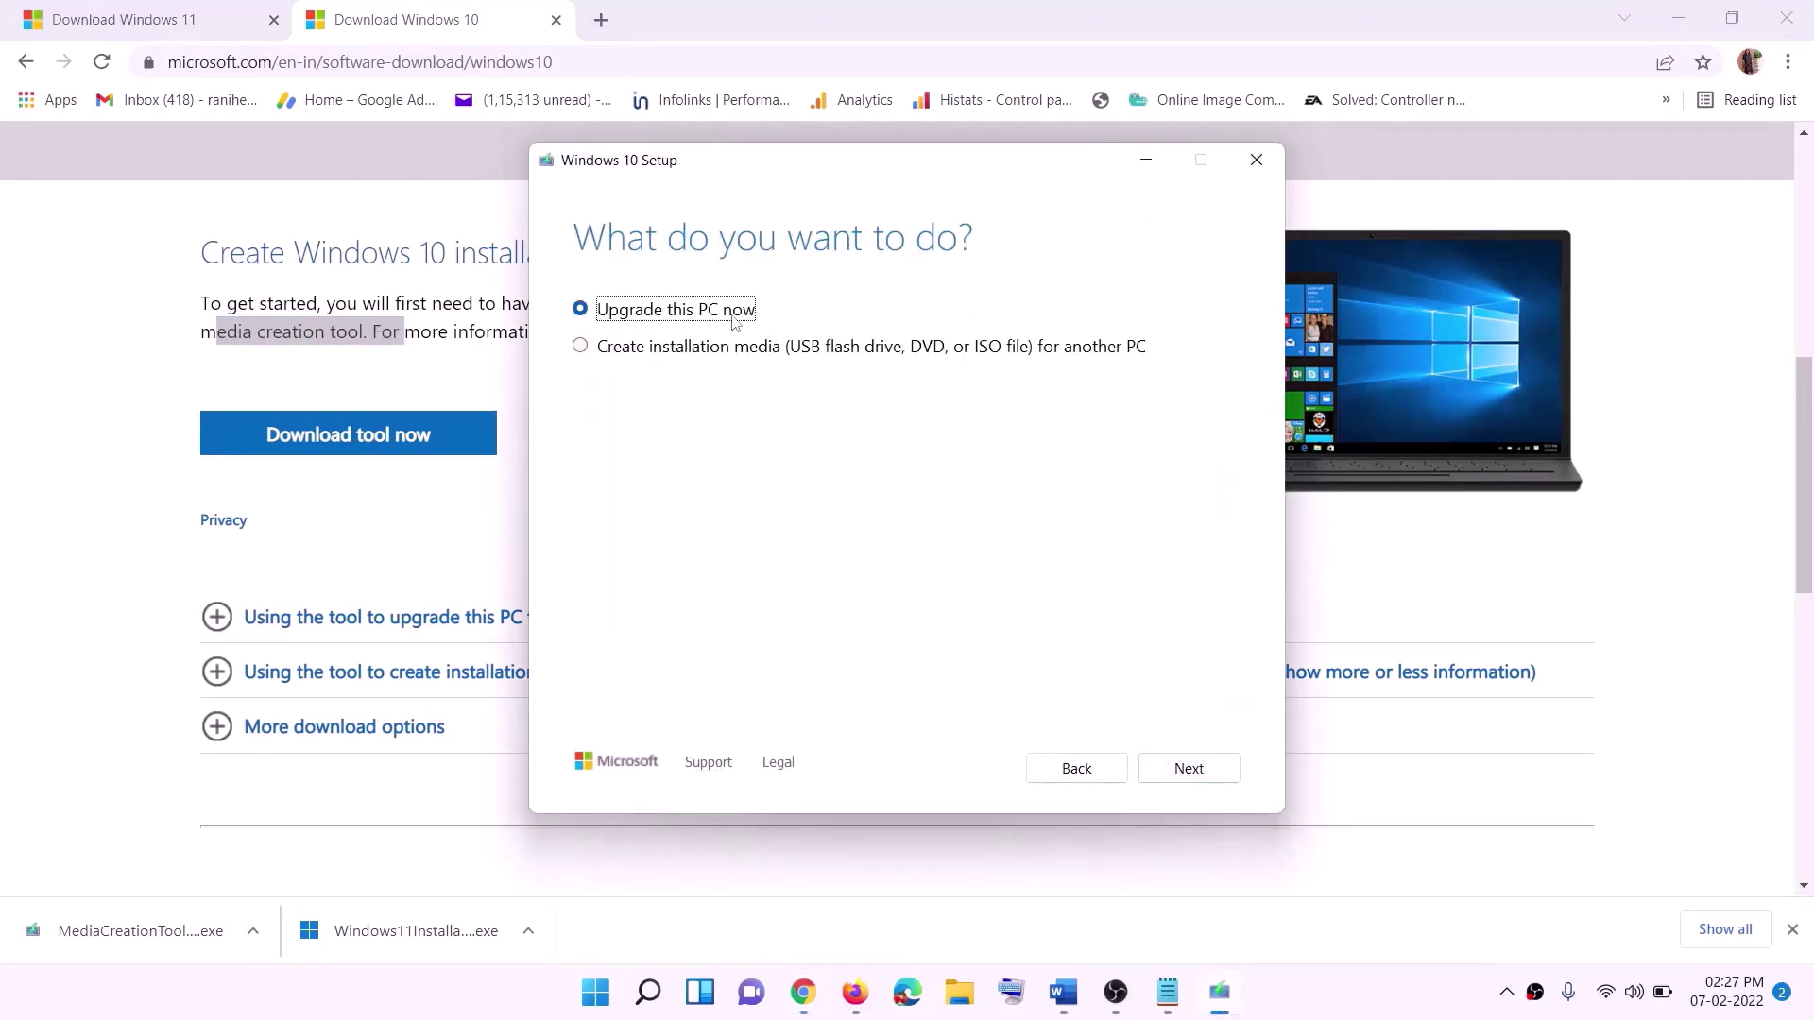
left_click(1188, 774)
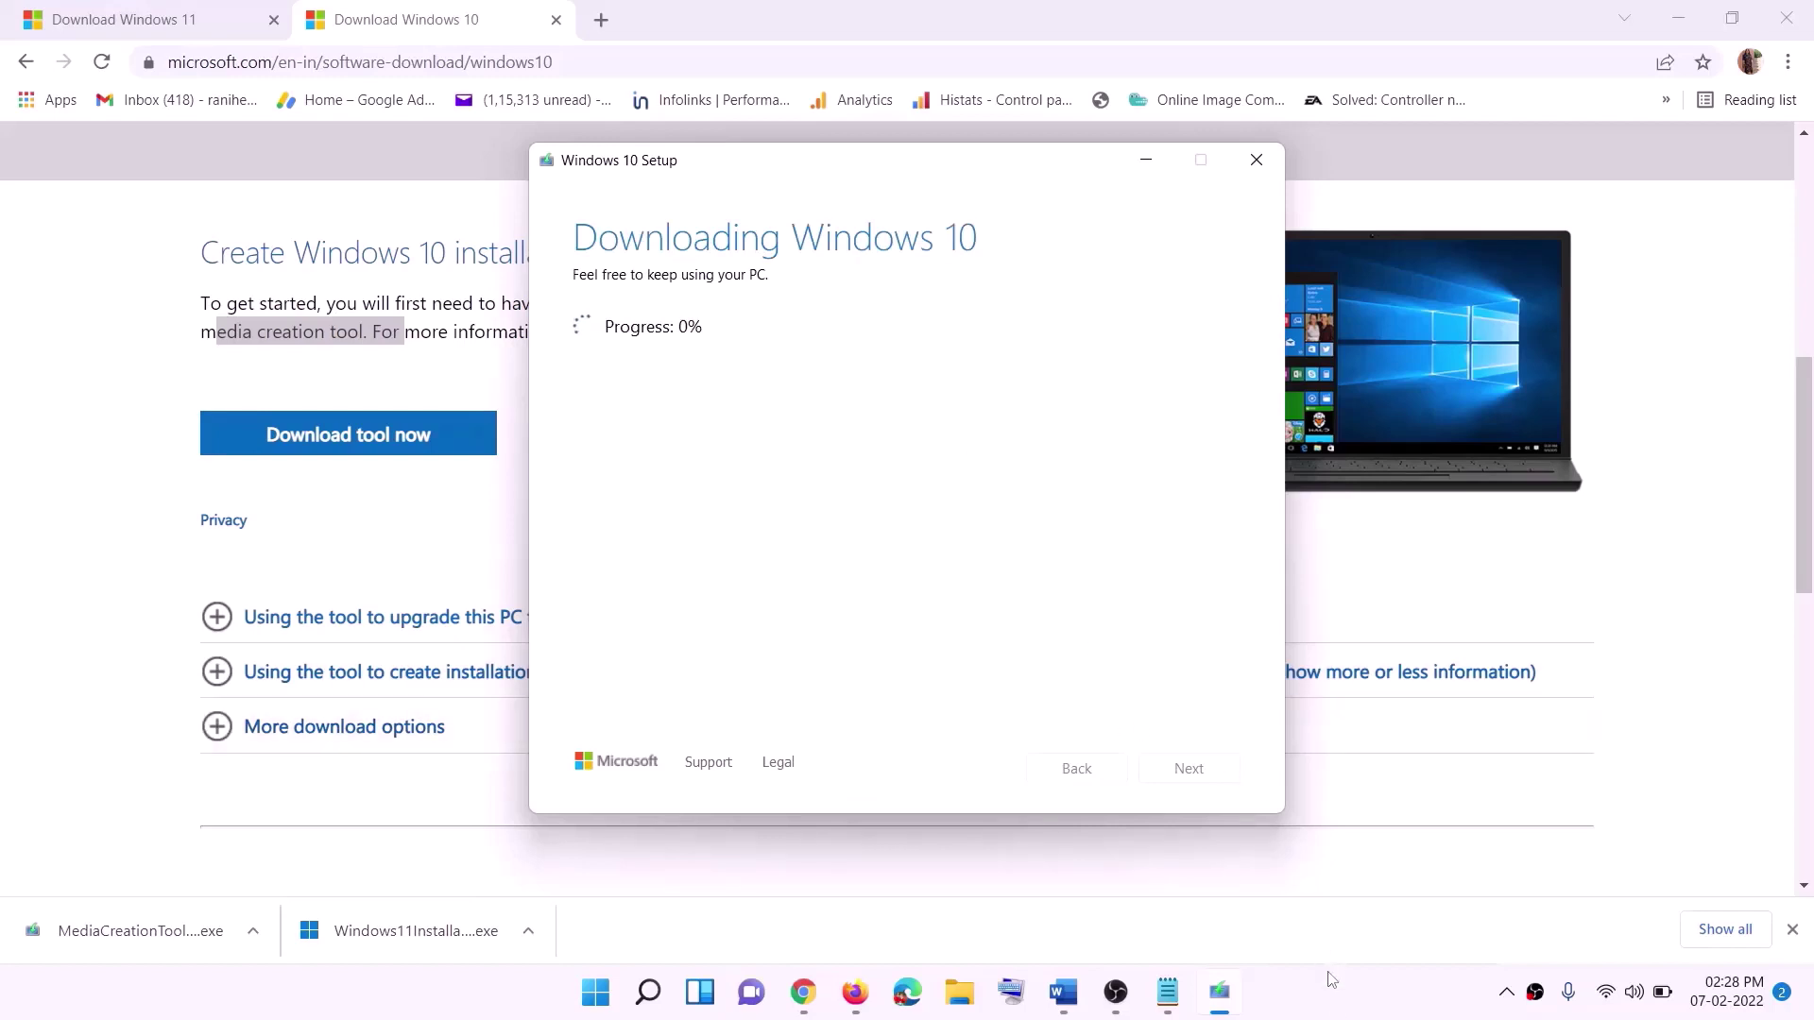
left_click(1339, 1012)
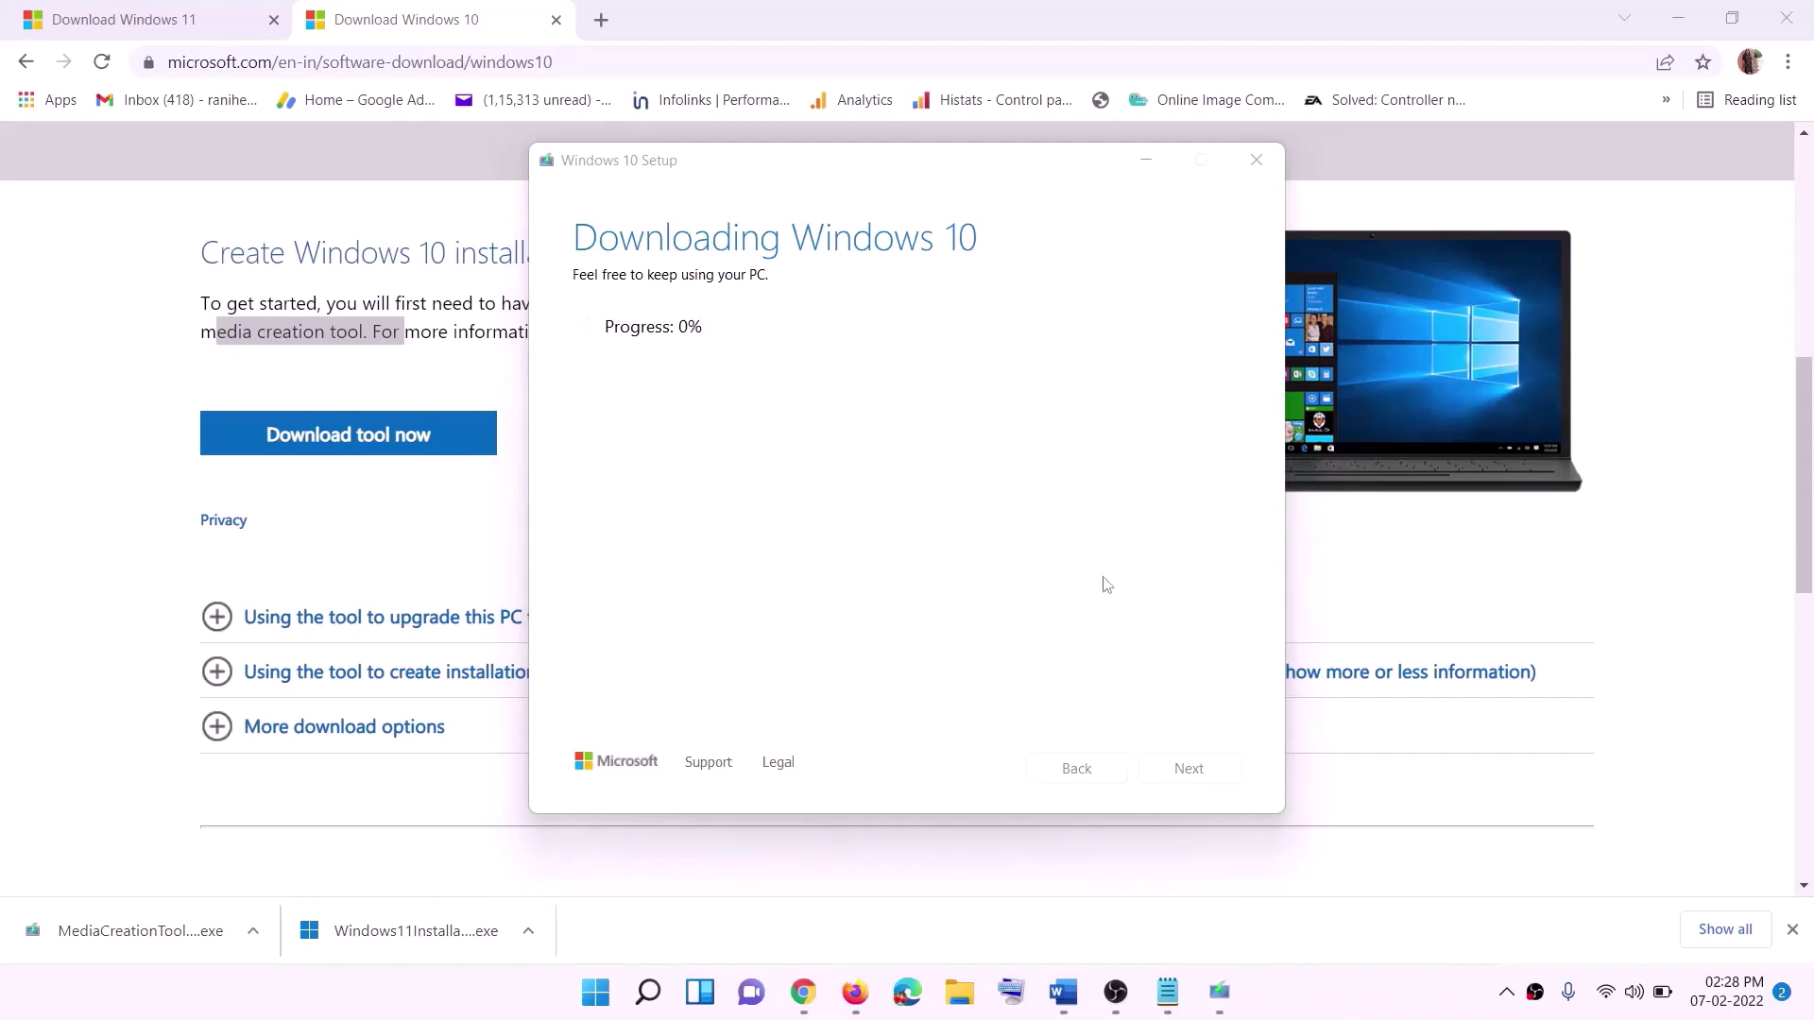
- Switch to the Word document, maximize it, and examine the Windows 10 Setup "Ready to install" picture
left_click(1074, 1007)
scroll(91, 433, "down", 2)
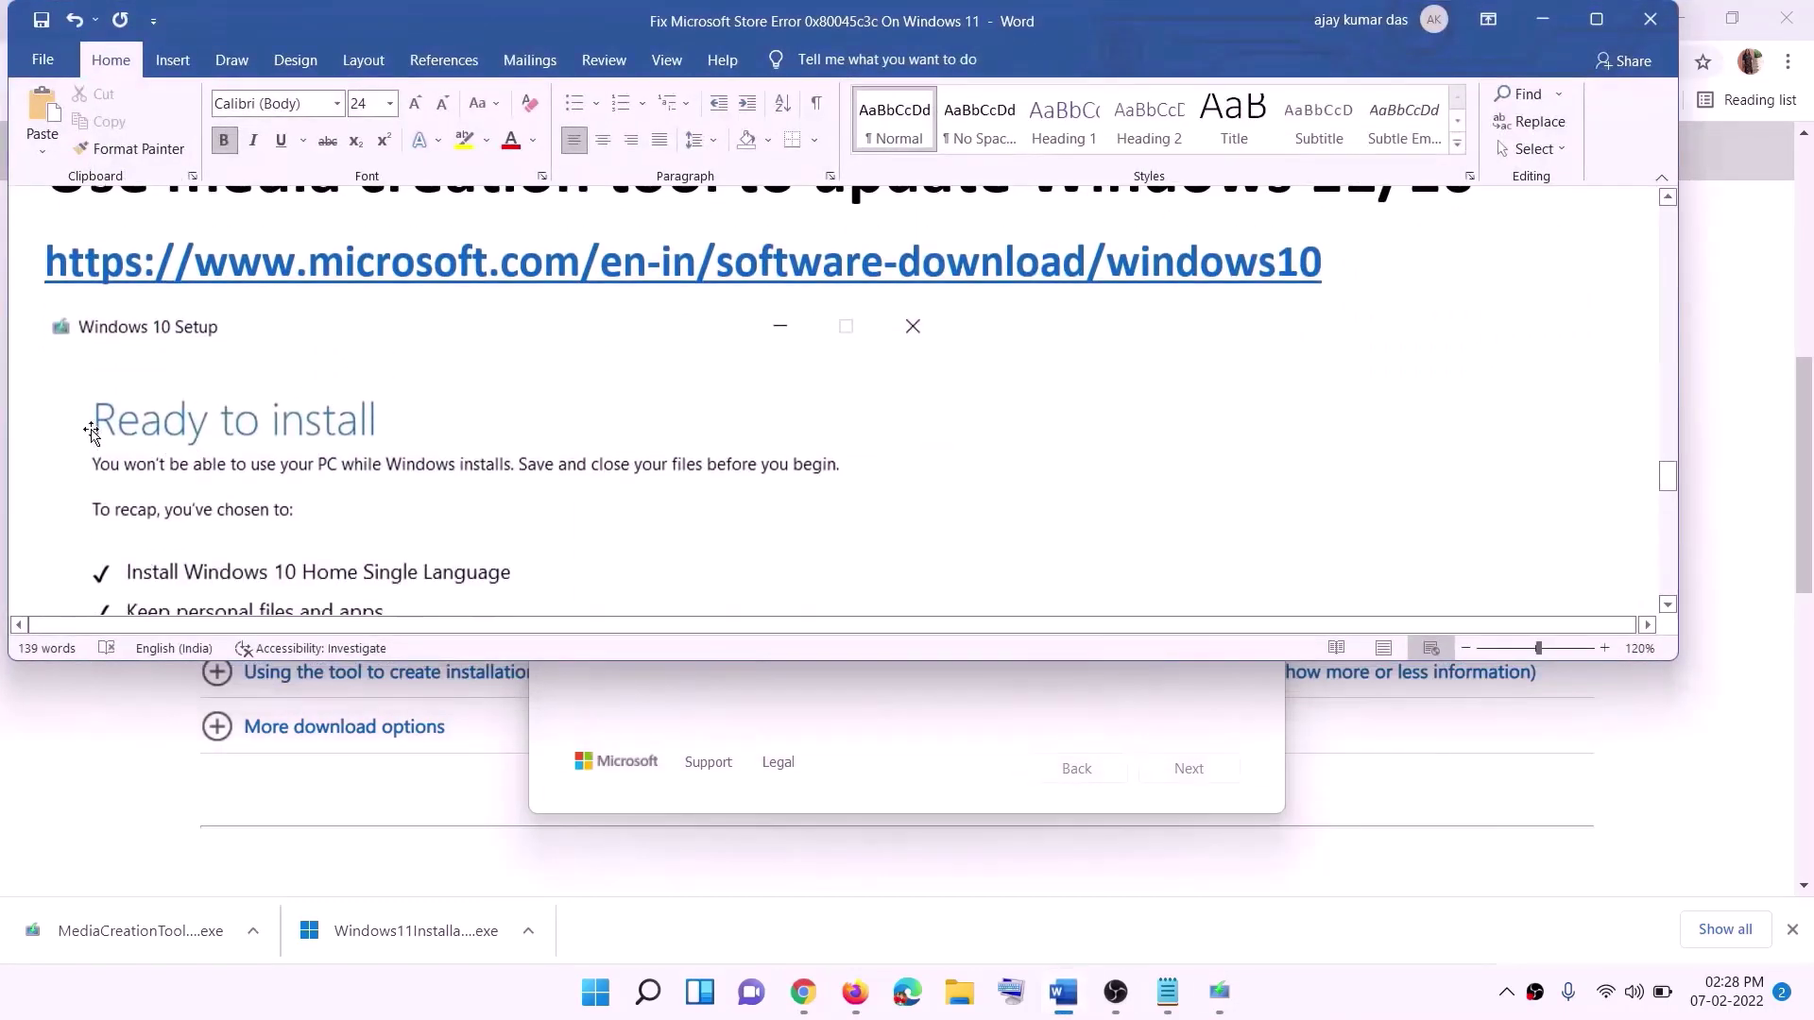
left_click(1596, 19)
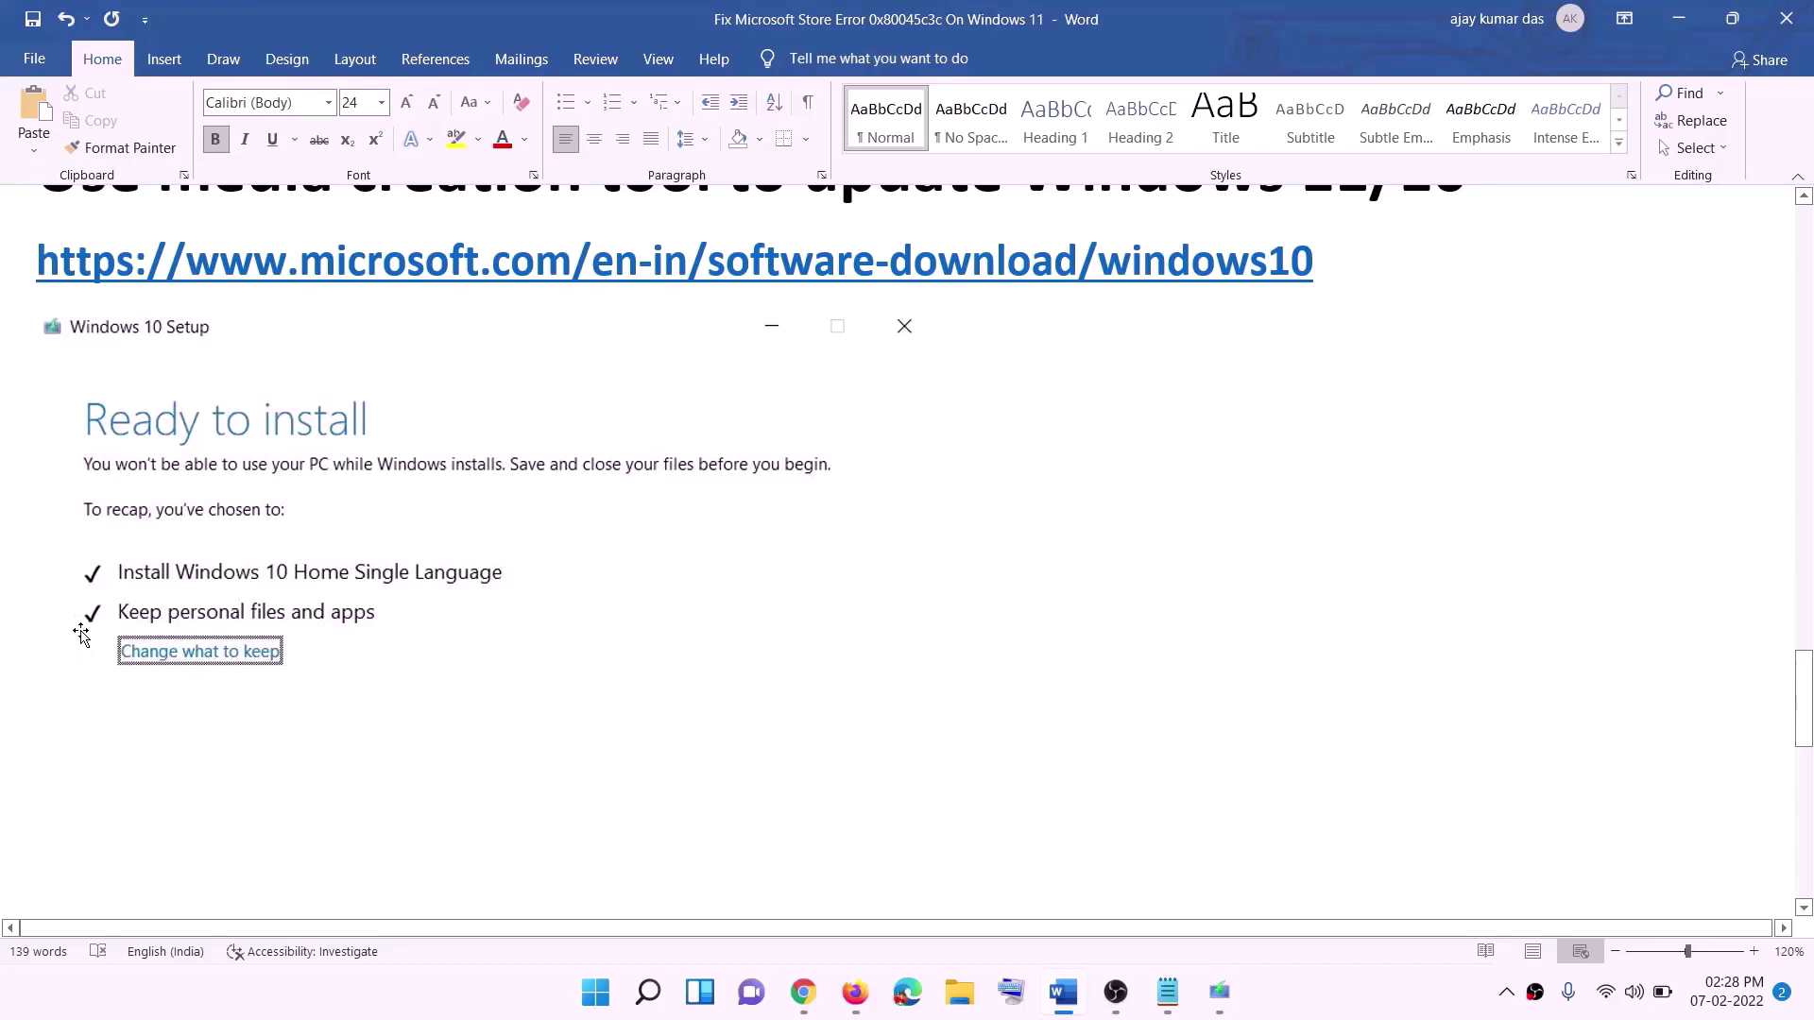
scroll(932, 656, "down", 2)
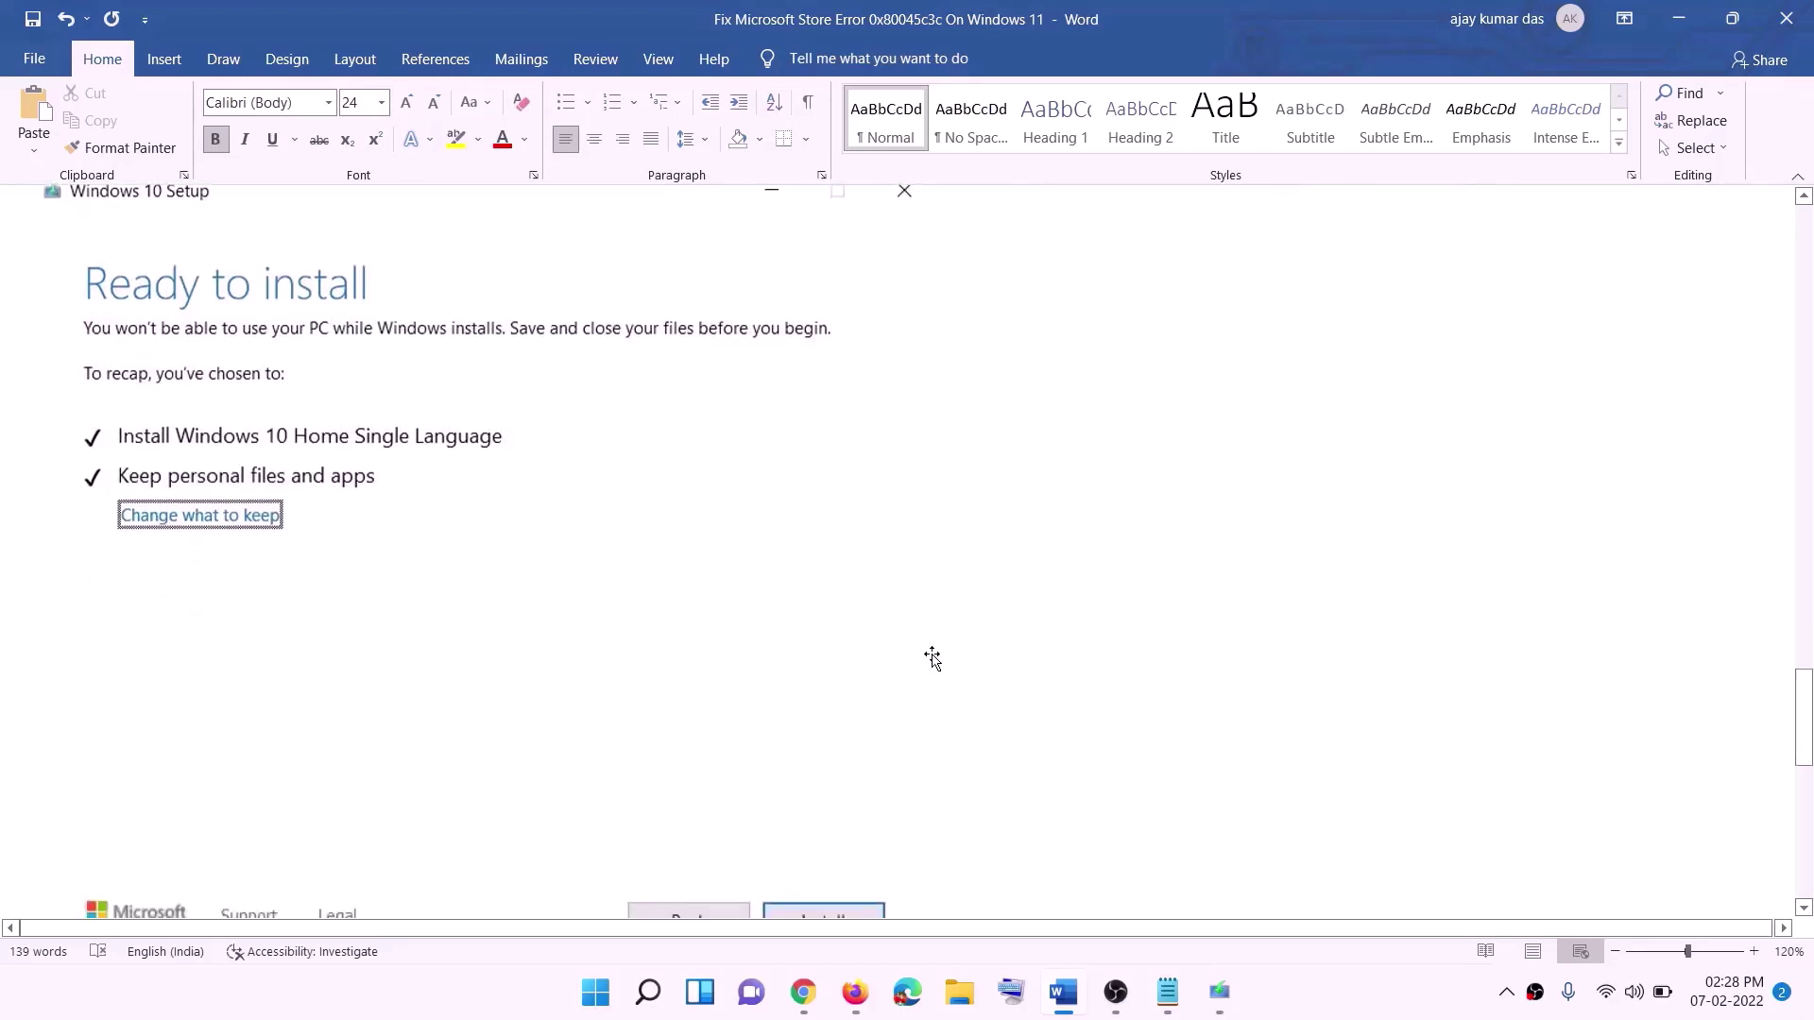
scroll(932, 657, "down", 1)
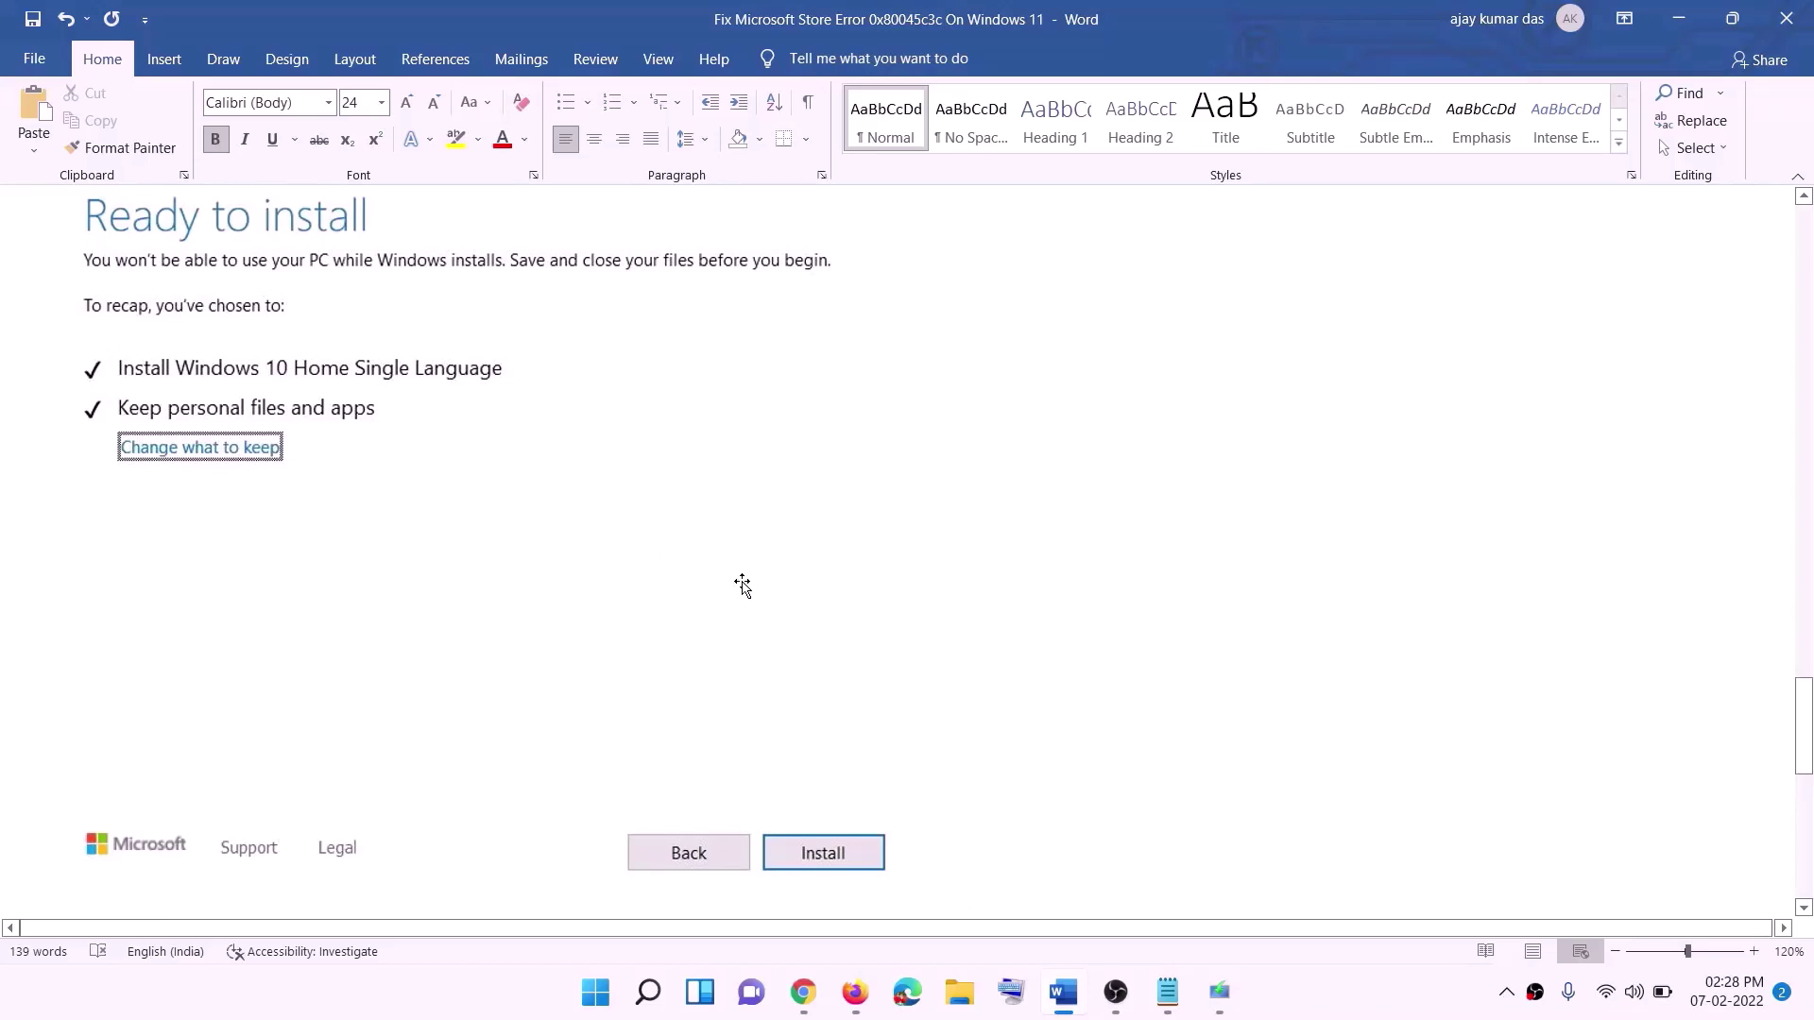
scroll(743, 586, "up", 1)
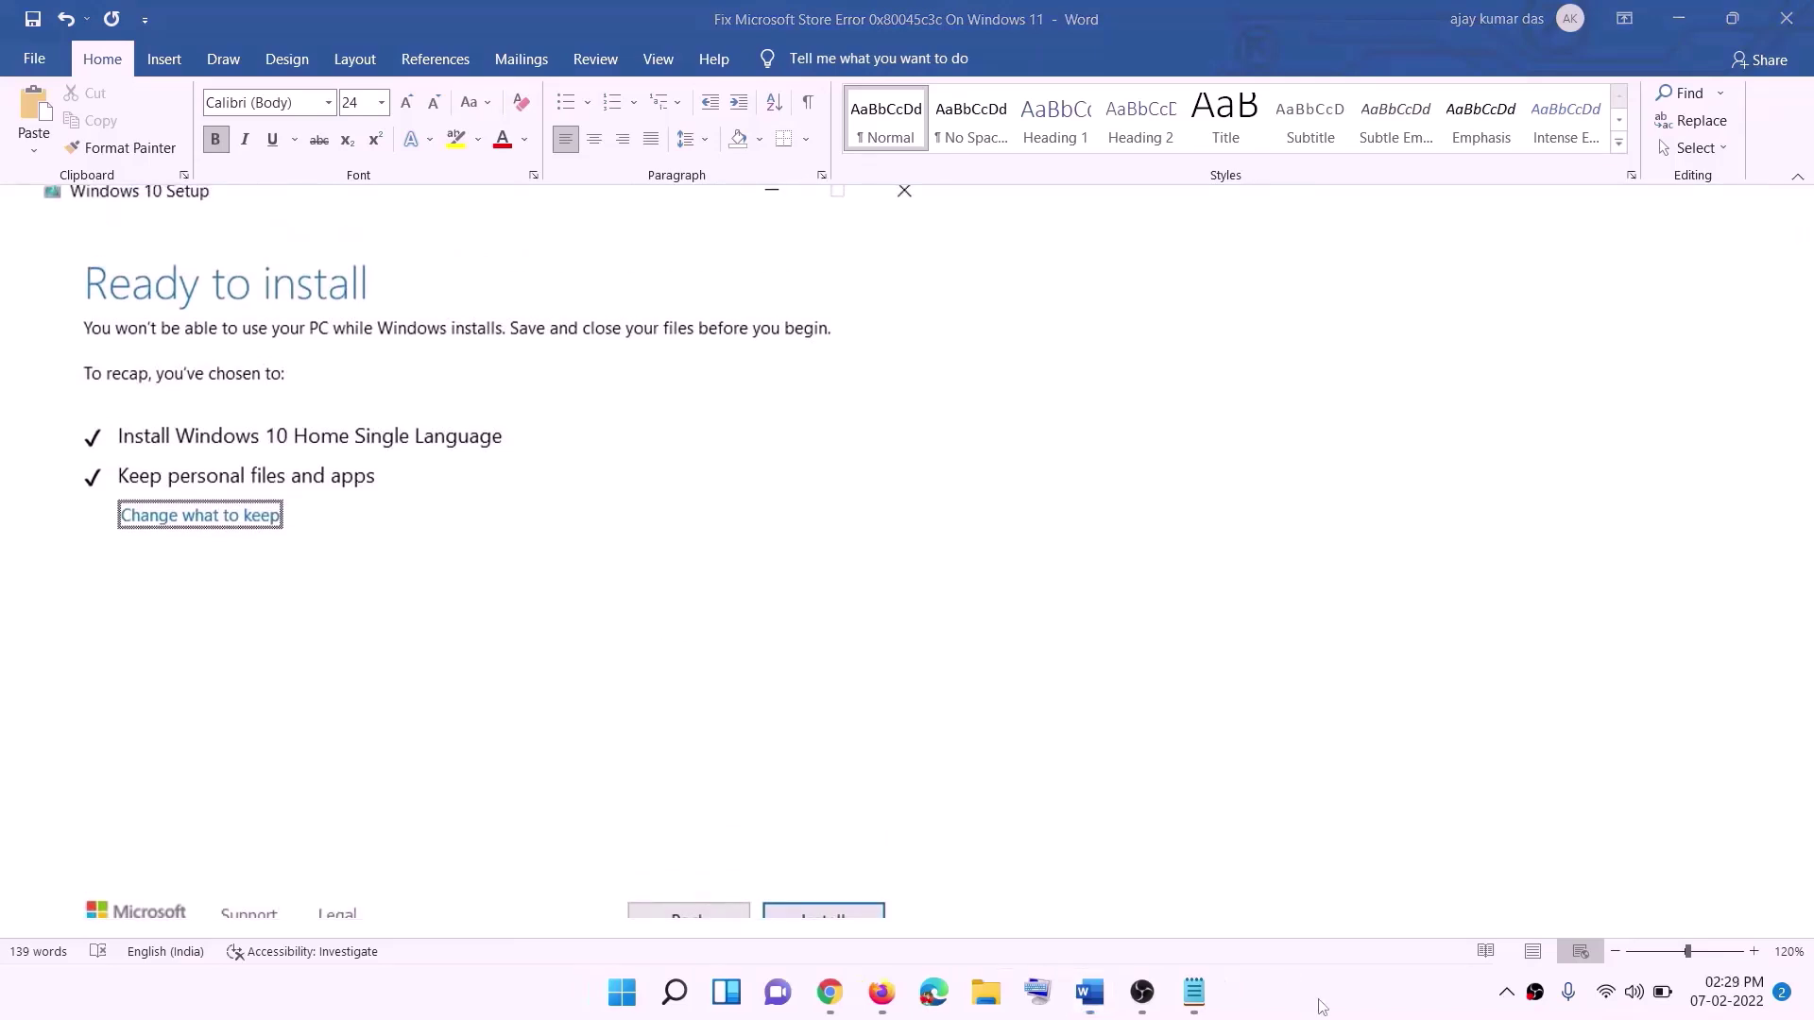
- Switch to the Download Windows 11 page in Chrome and highlight "media creation tool" under Create Windows 11 Installation Media
left_click(837, 999)
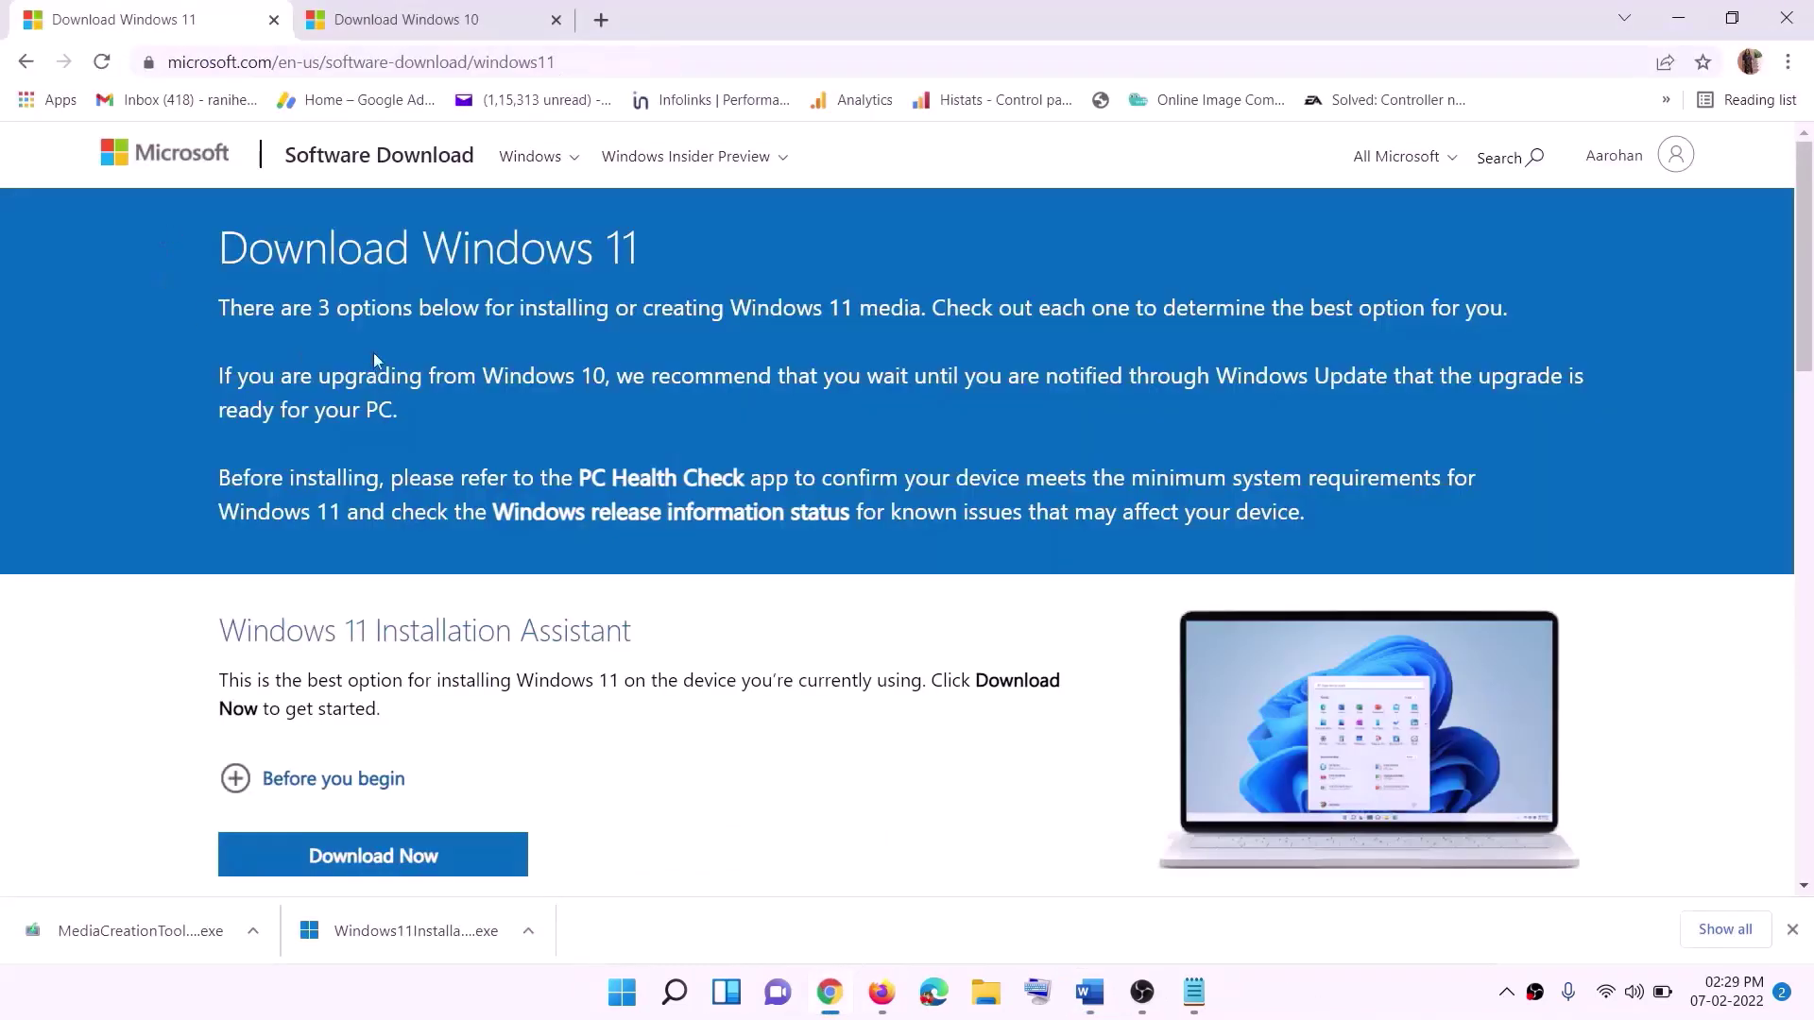
scroll(400, 403, "down", 5)
left_click_drag(336, 560, 498, 560)
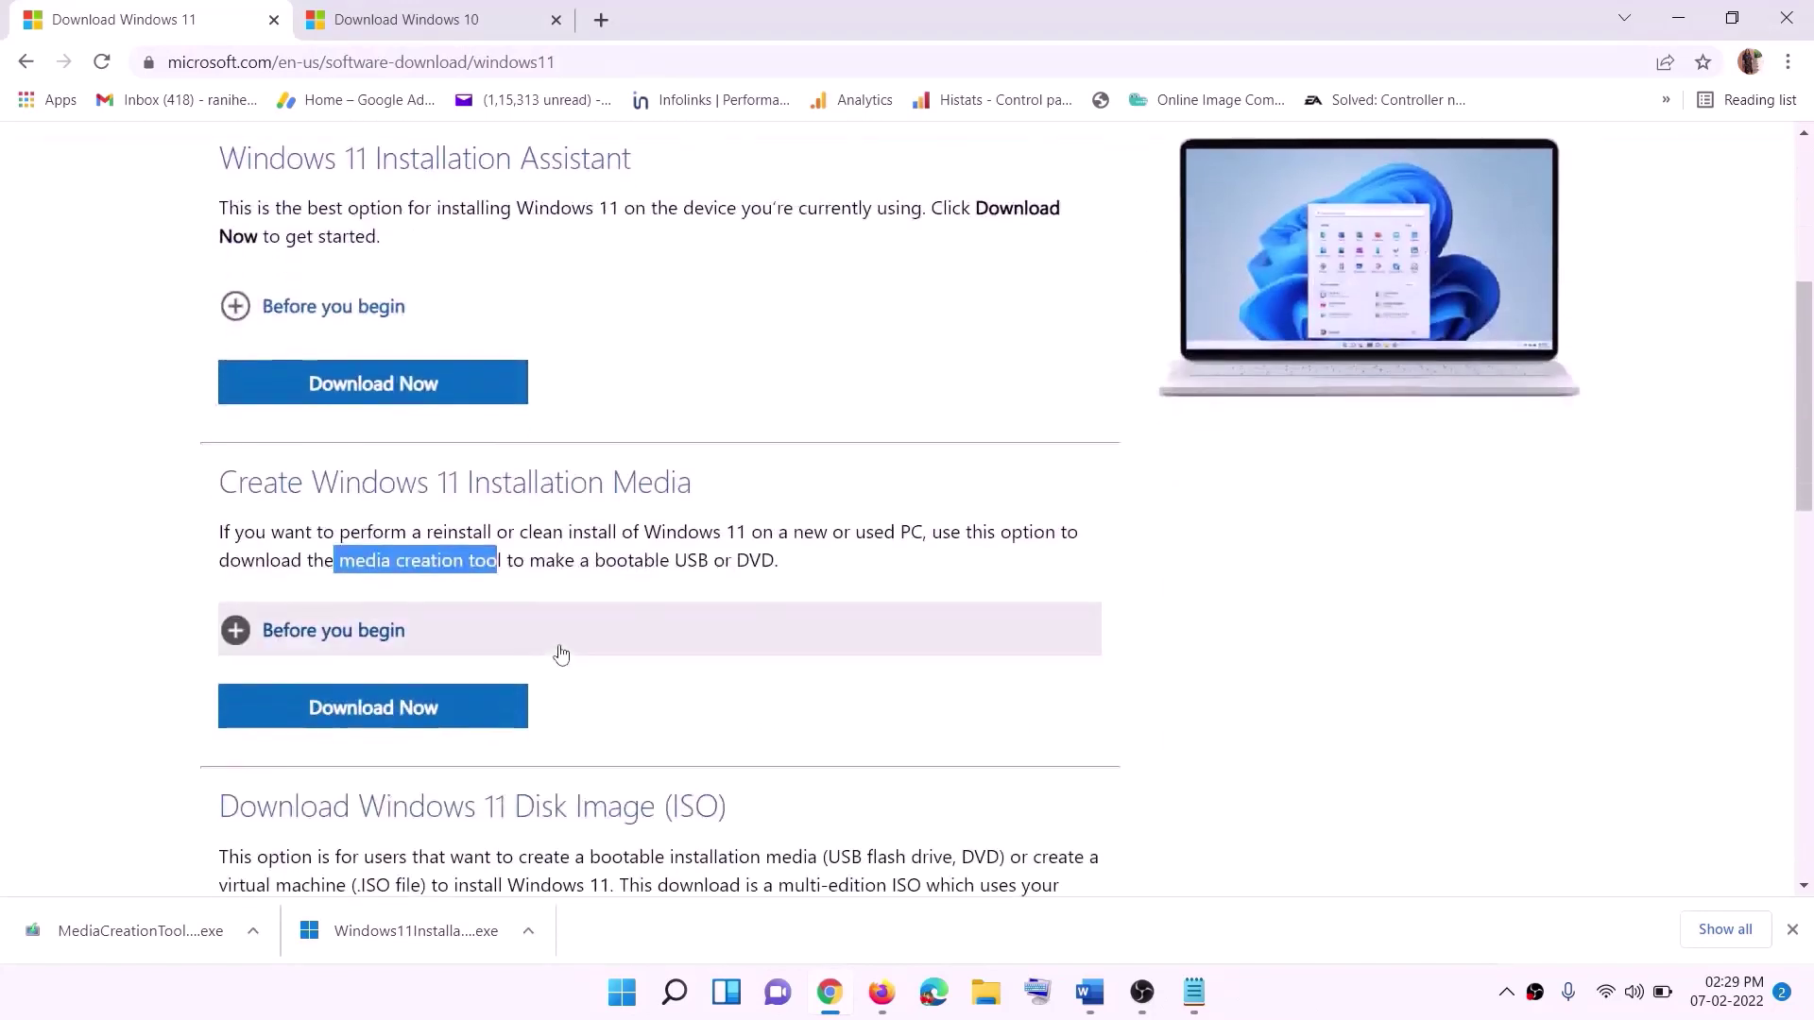
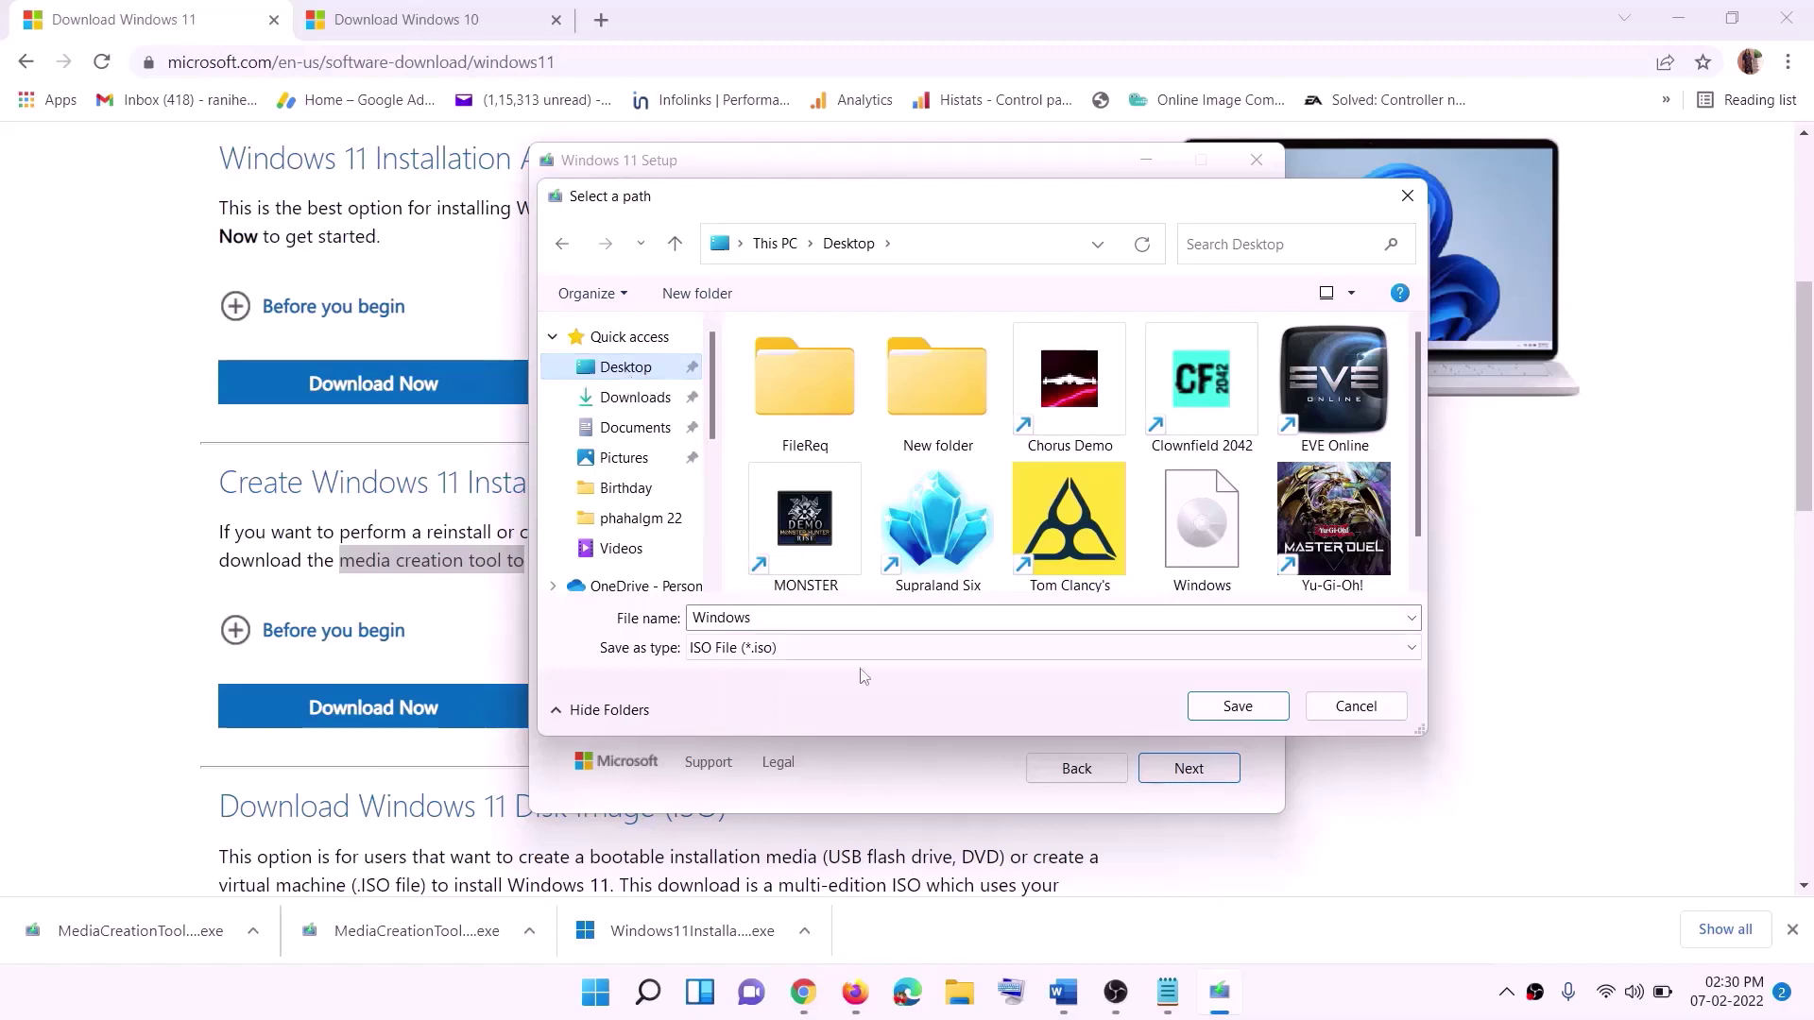
- Save the Windows 11 ISO file as Windows on the Desktop, then show the desktop and reposition the file's icon
left_click(1239, 708)
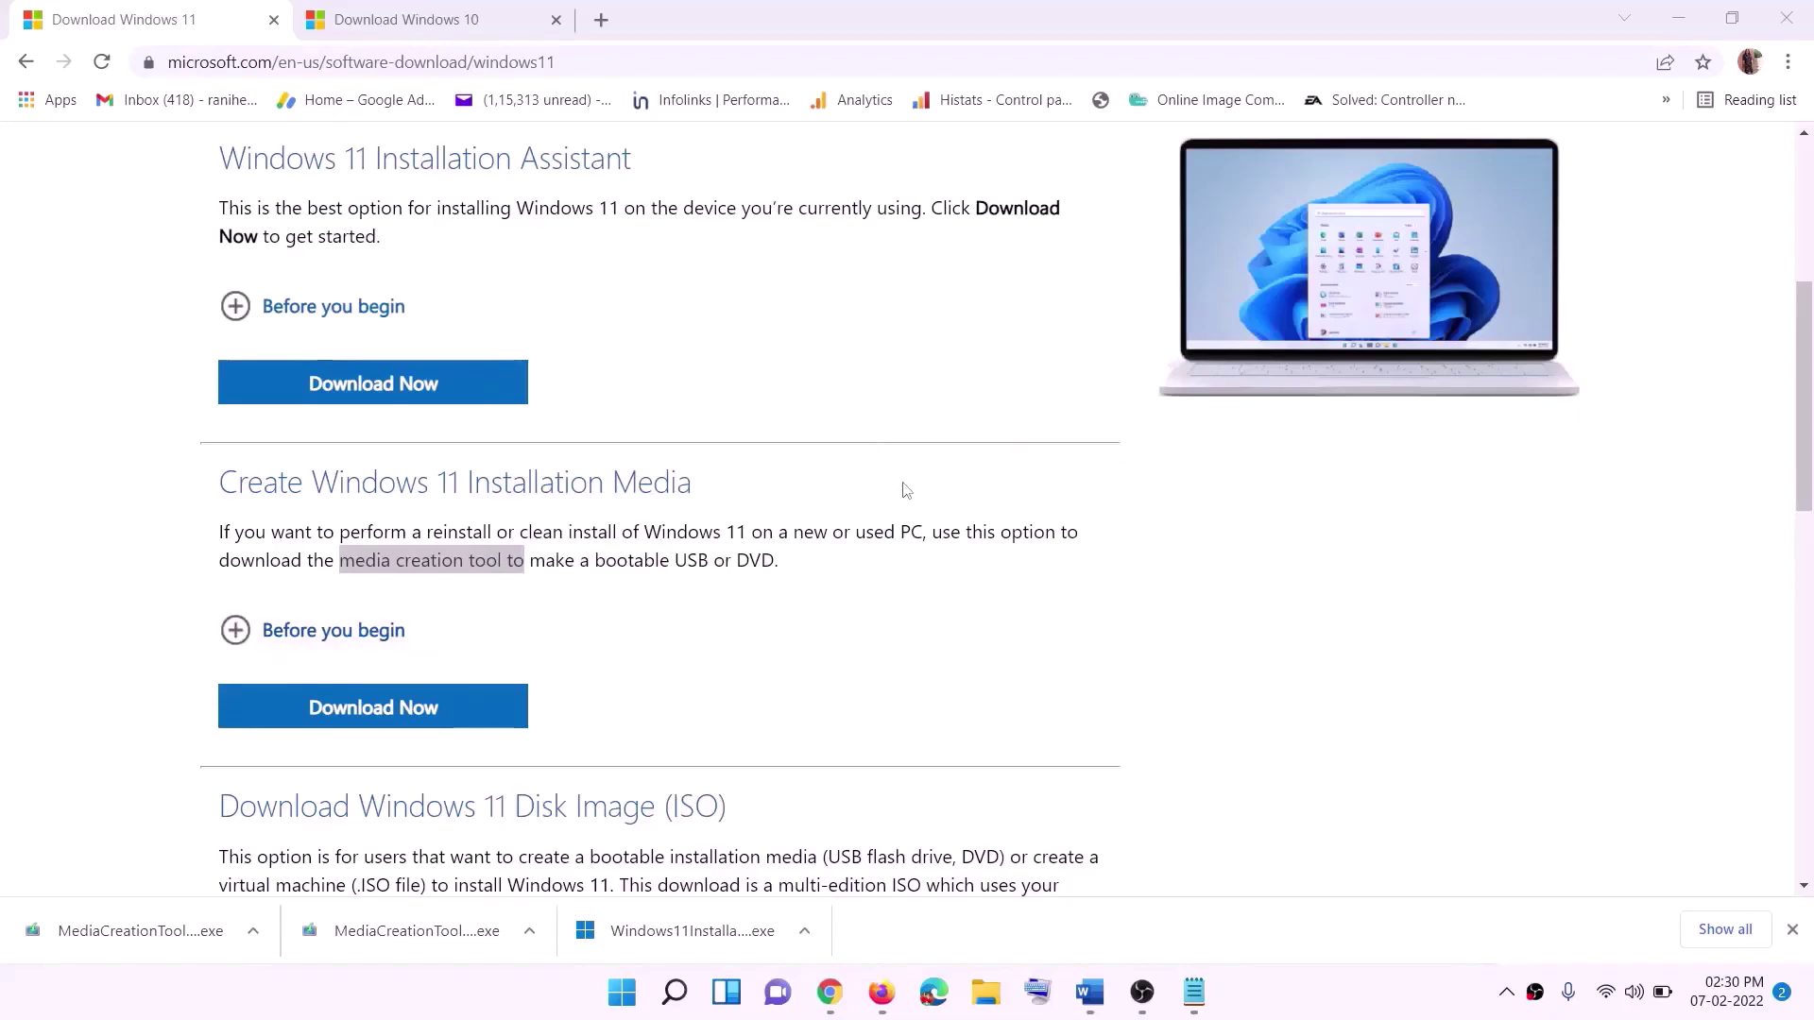
key("super+d")
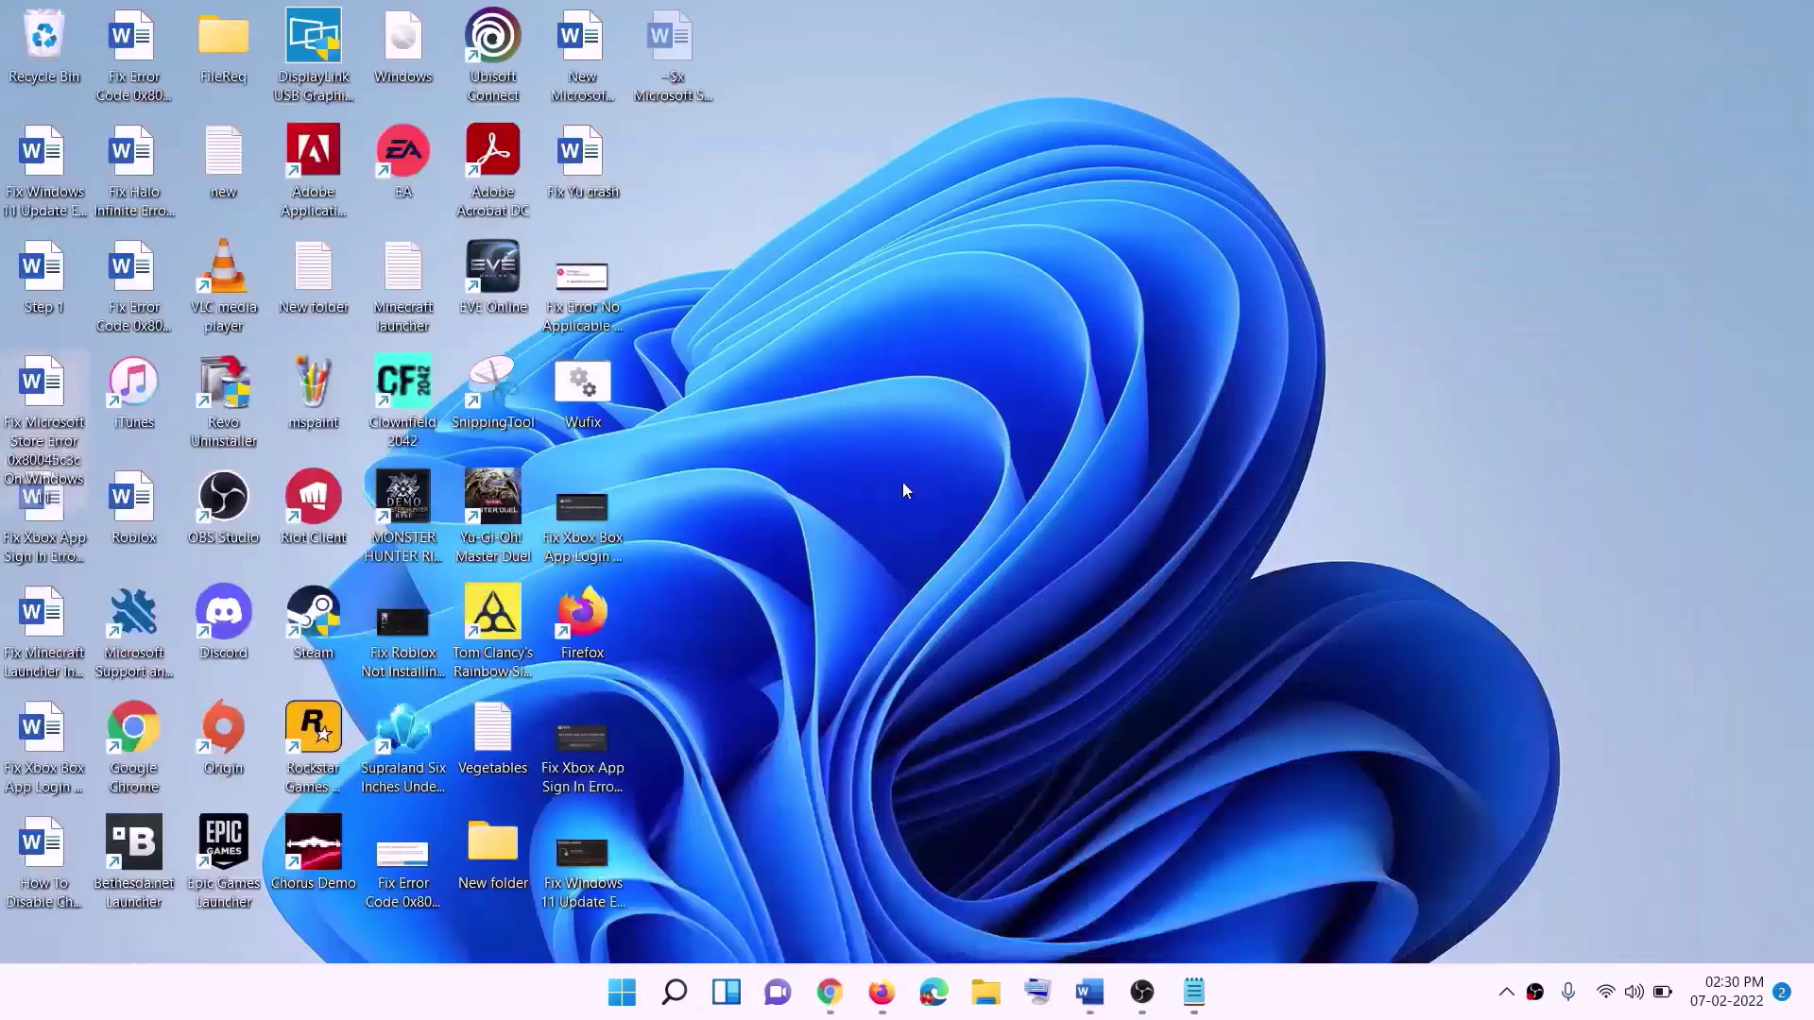
left_click_drag(444, 55, 723, 580)
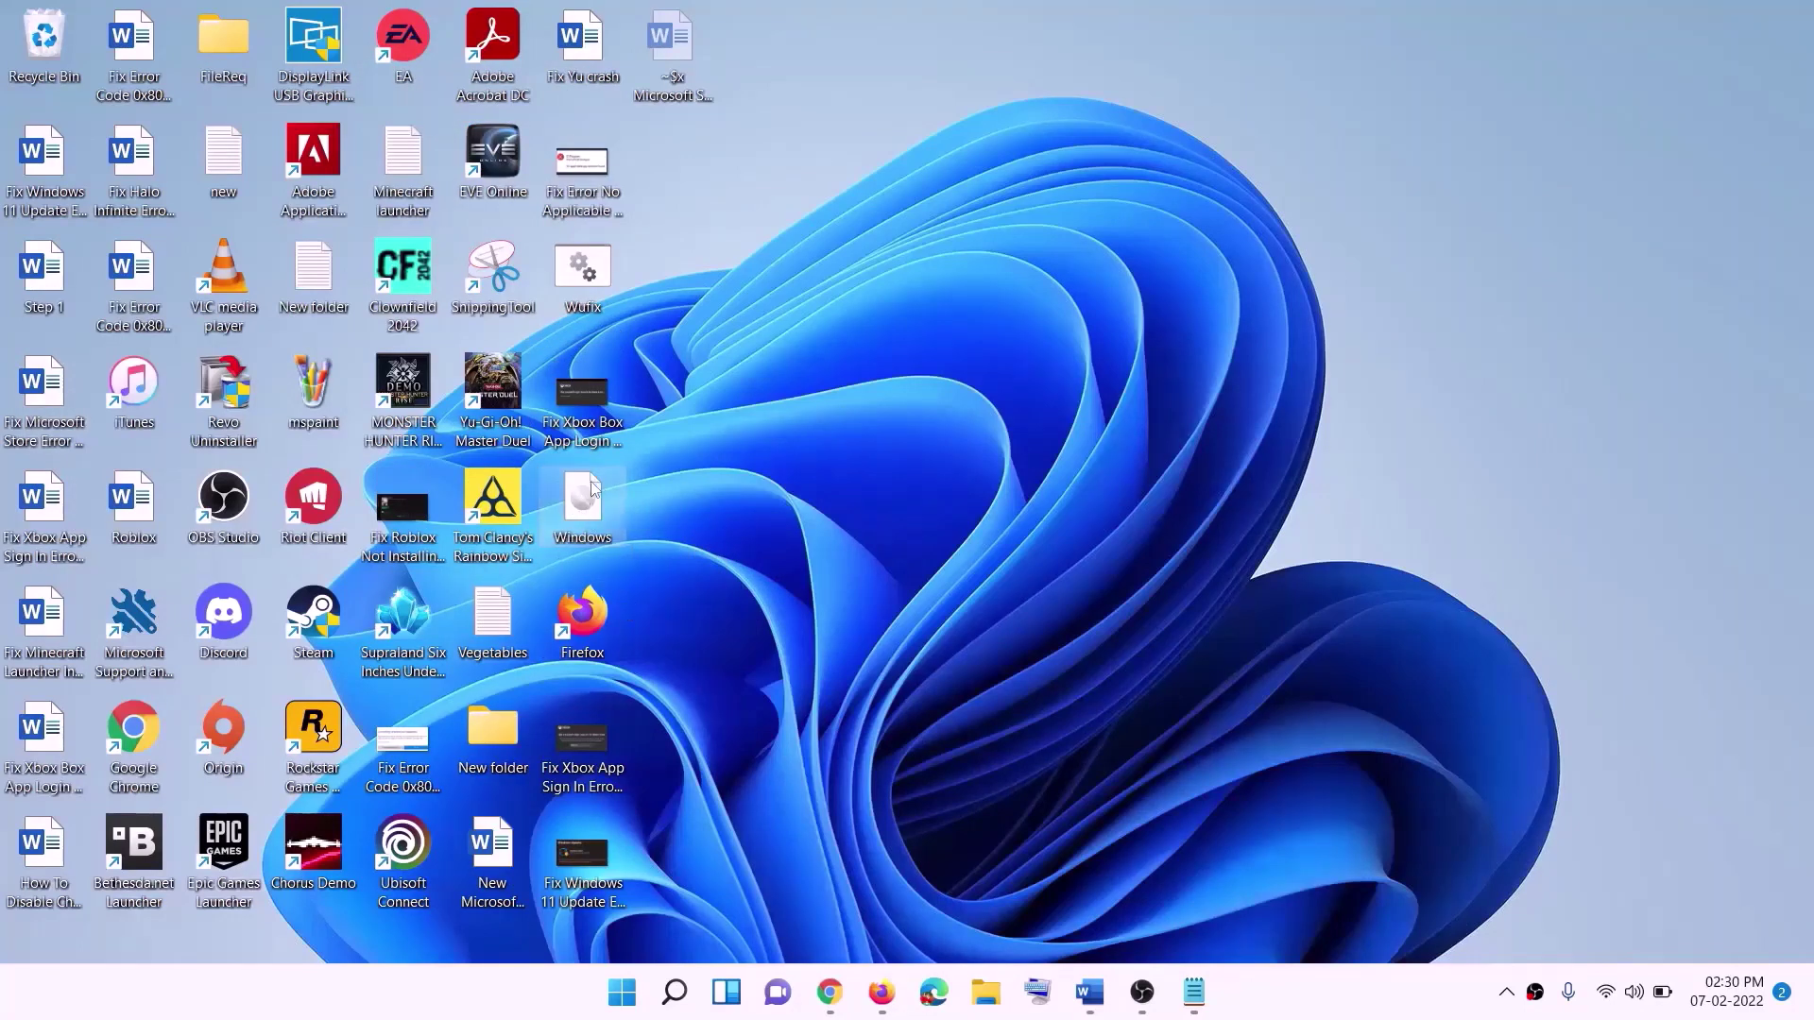
- Open the Windows ISO file from the desktop, run its setup application, and continue past the Install Windows 11 page
double_click(589, 517)
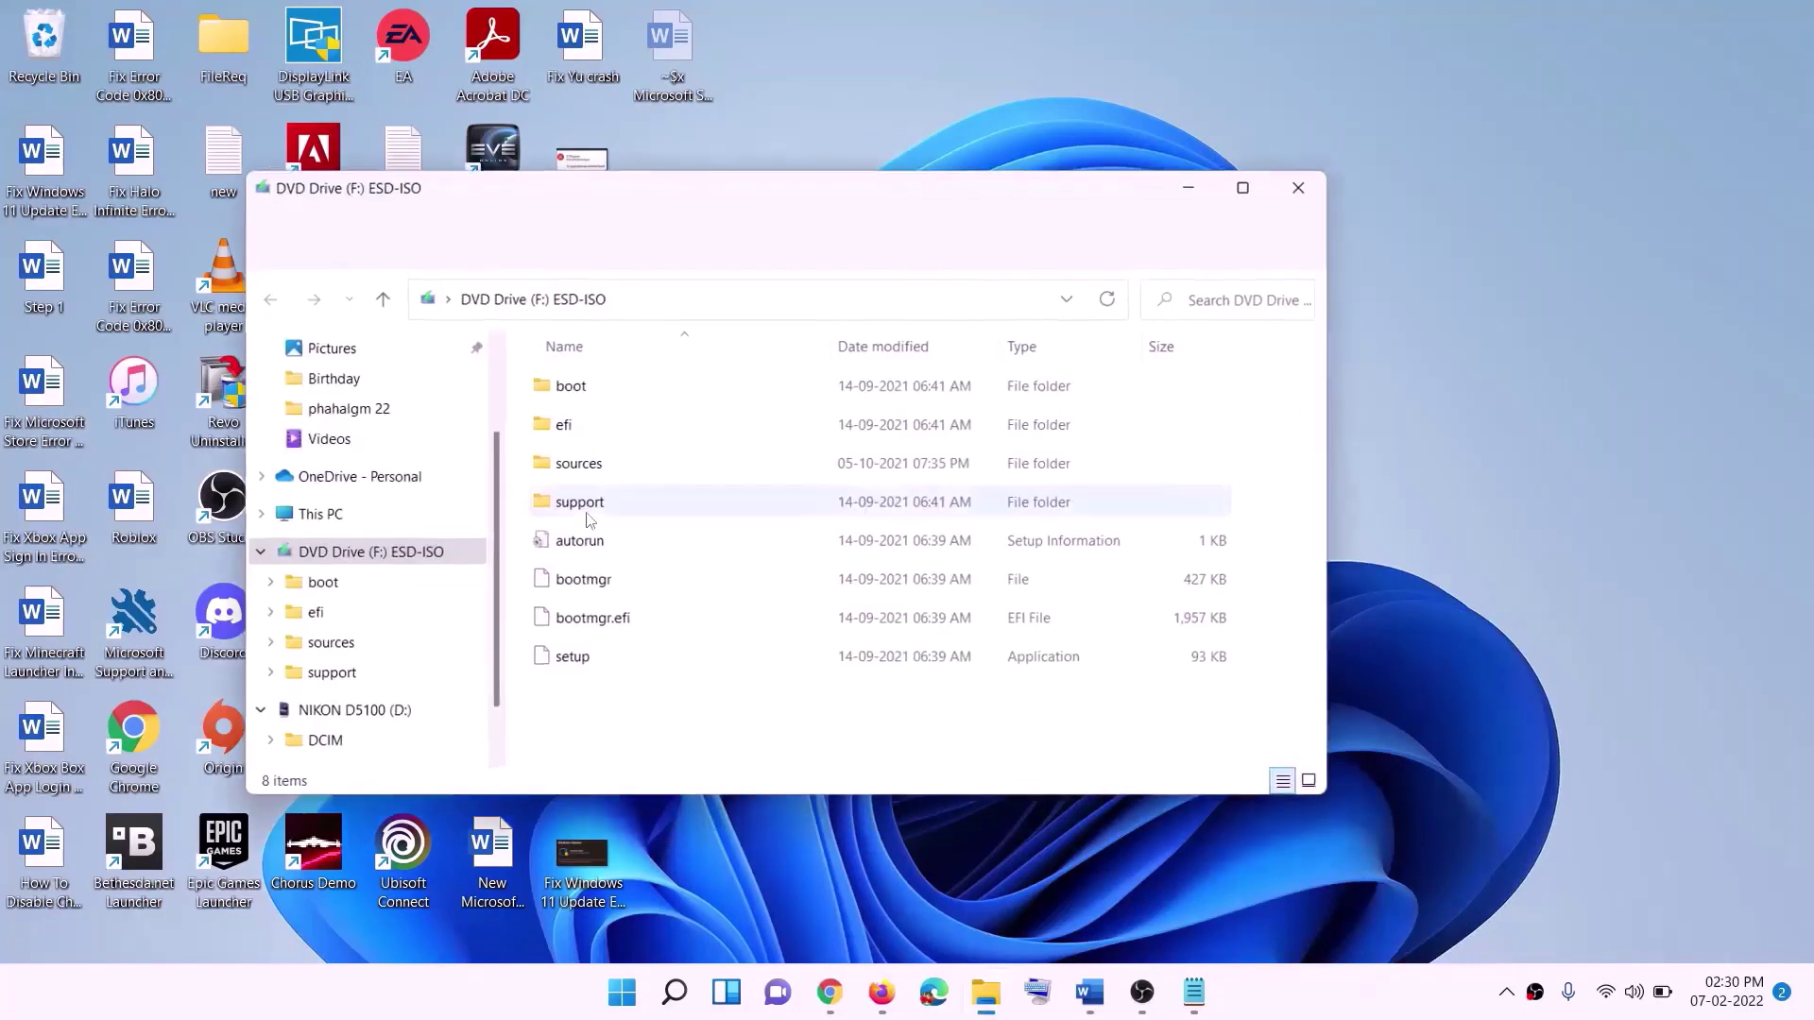
left_click(575, 665)
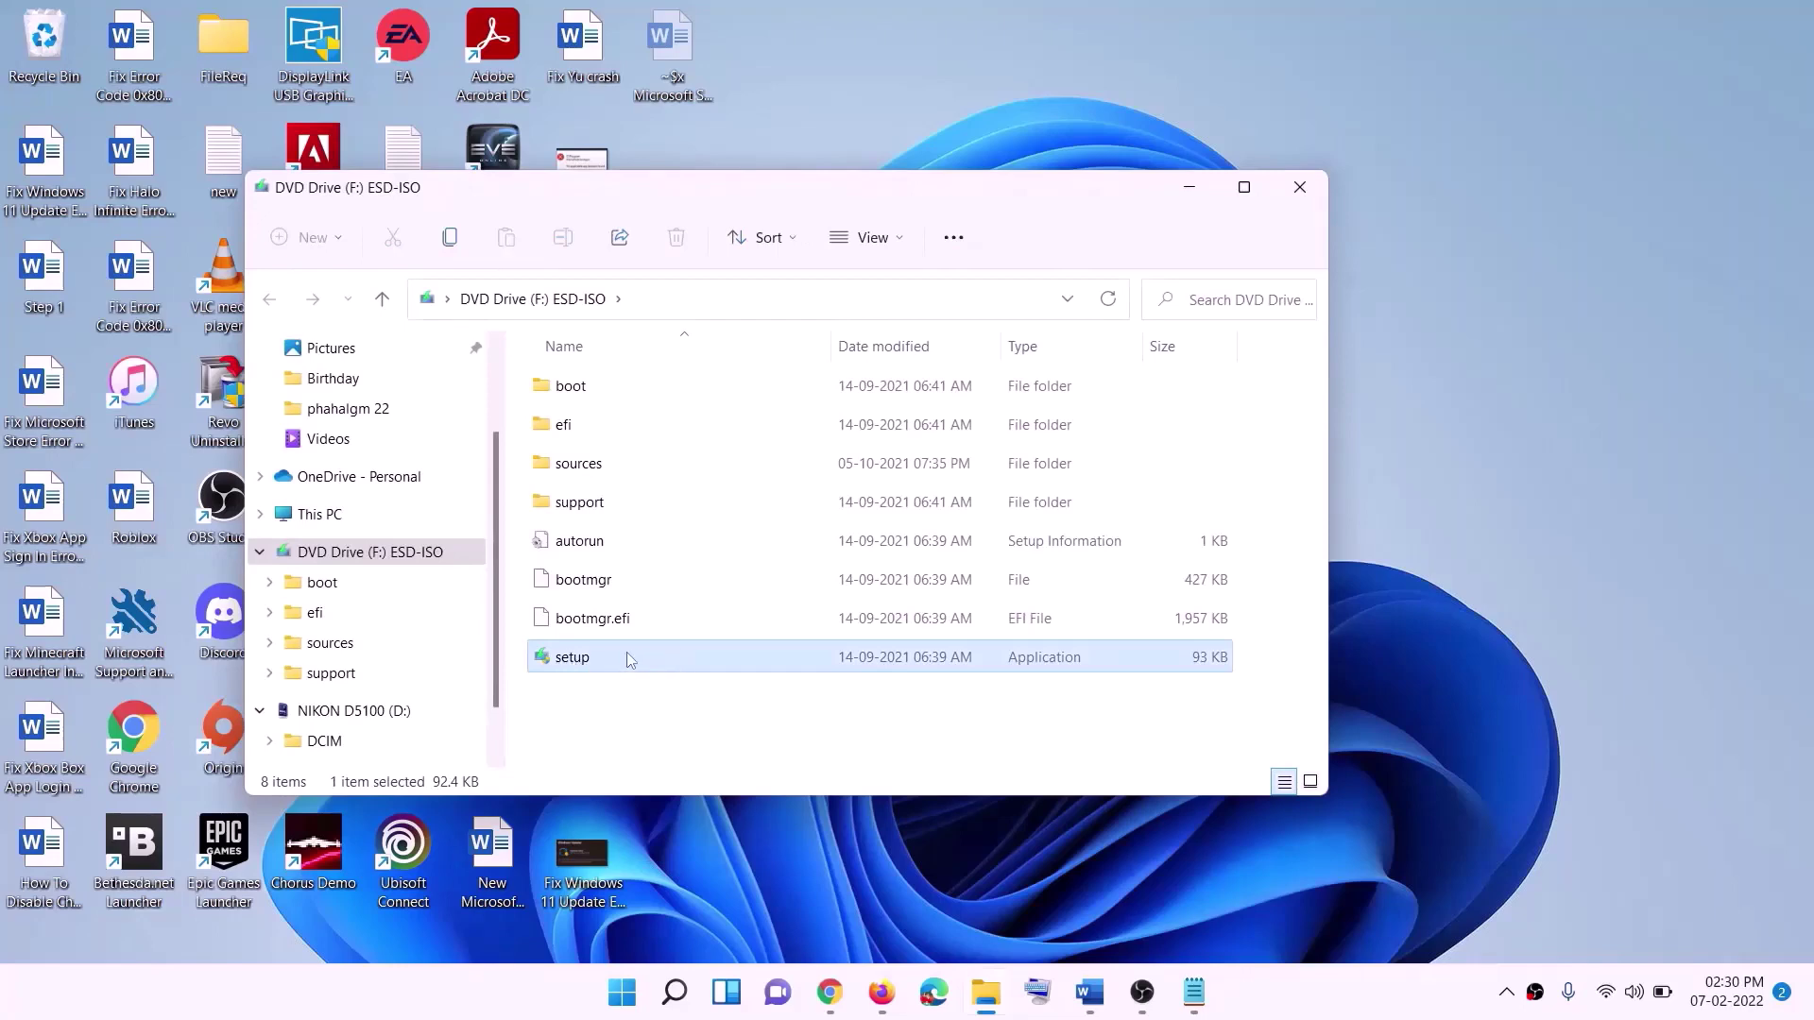
double_click(616, 659)
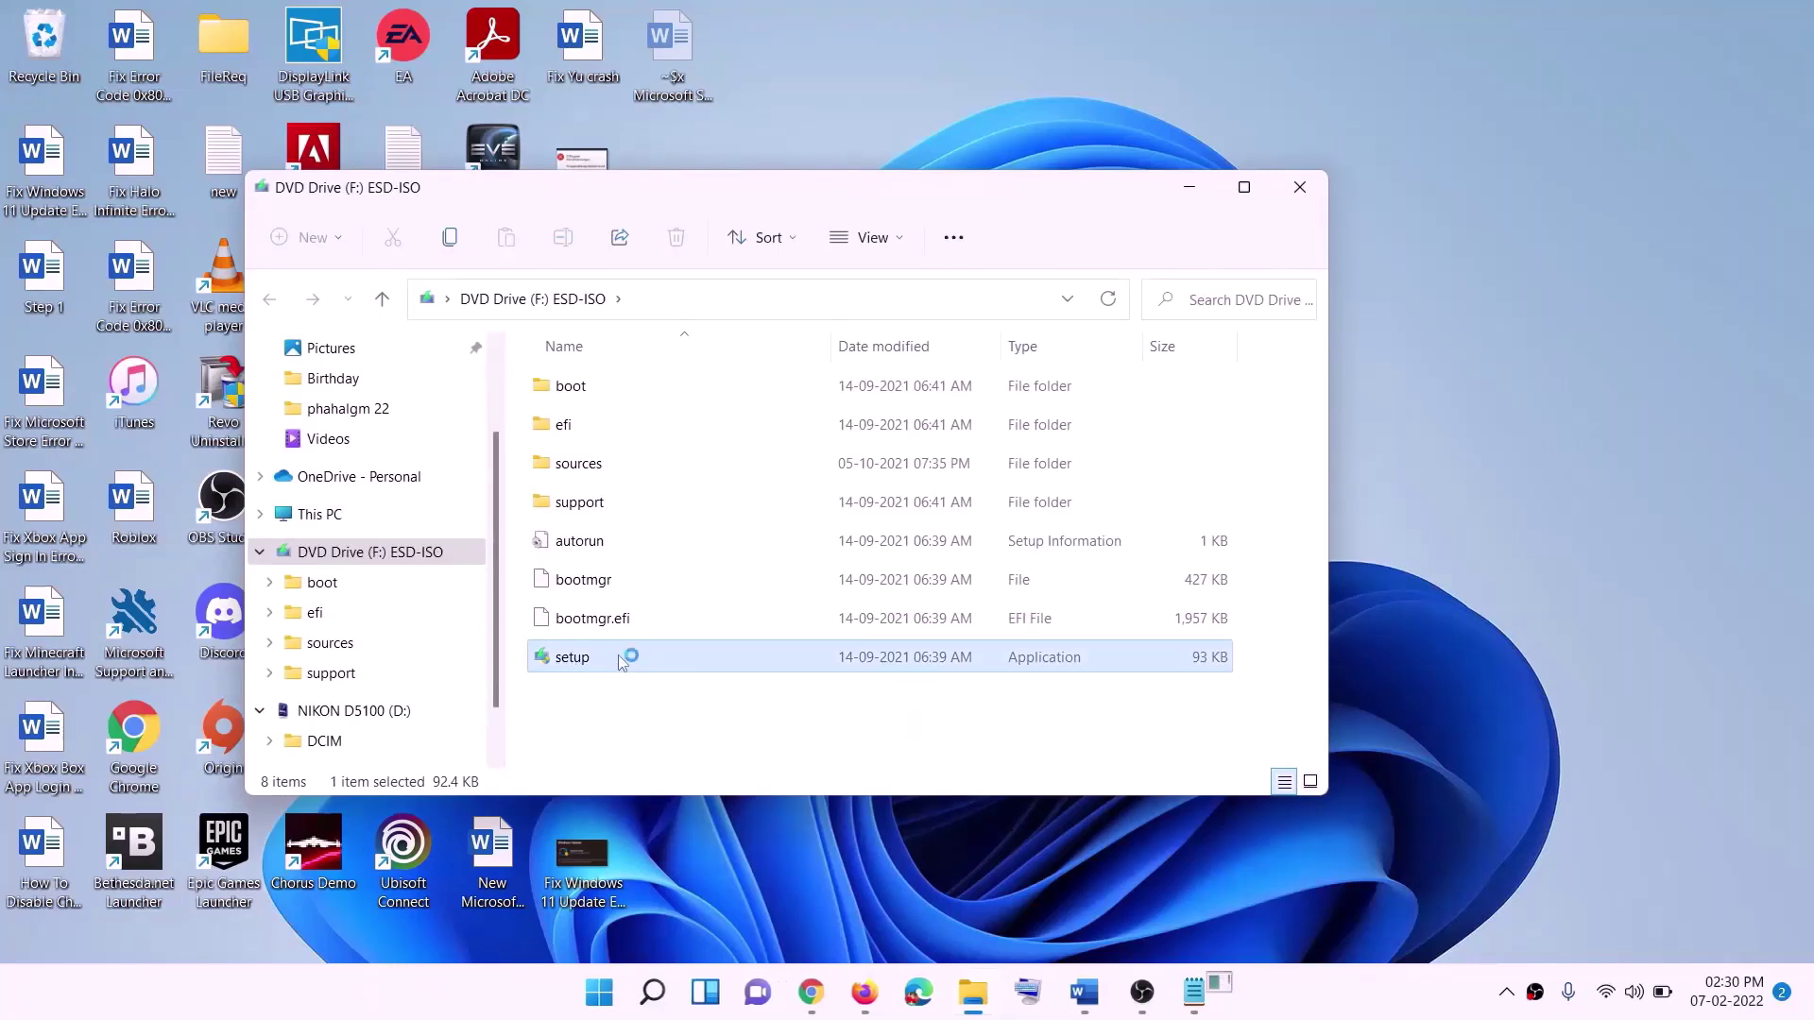
left_click(728, 739)
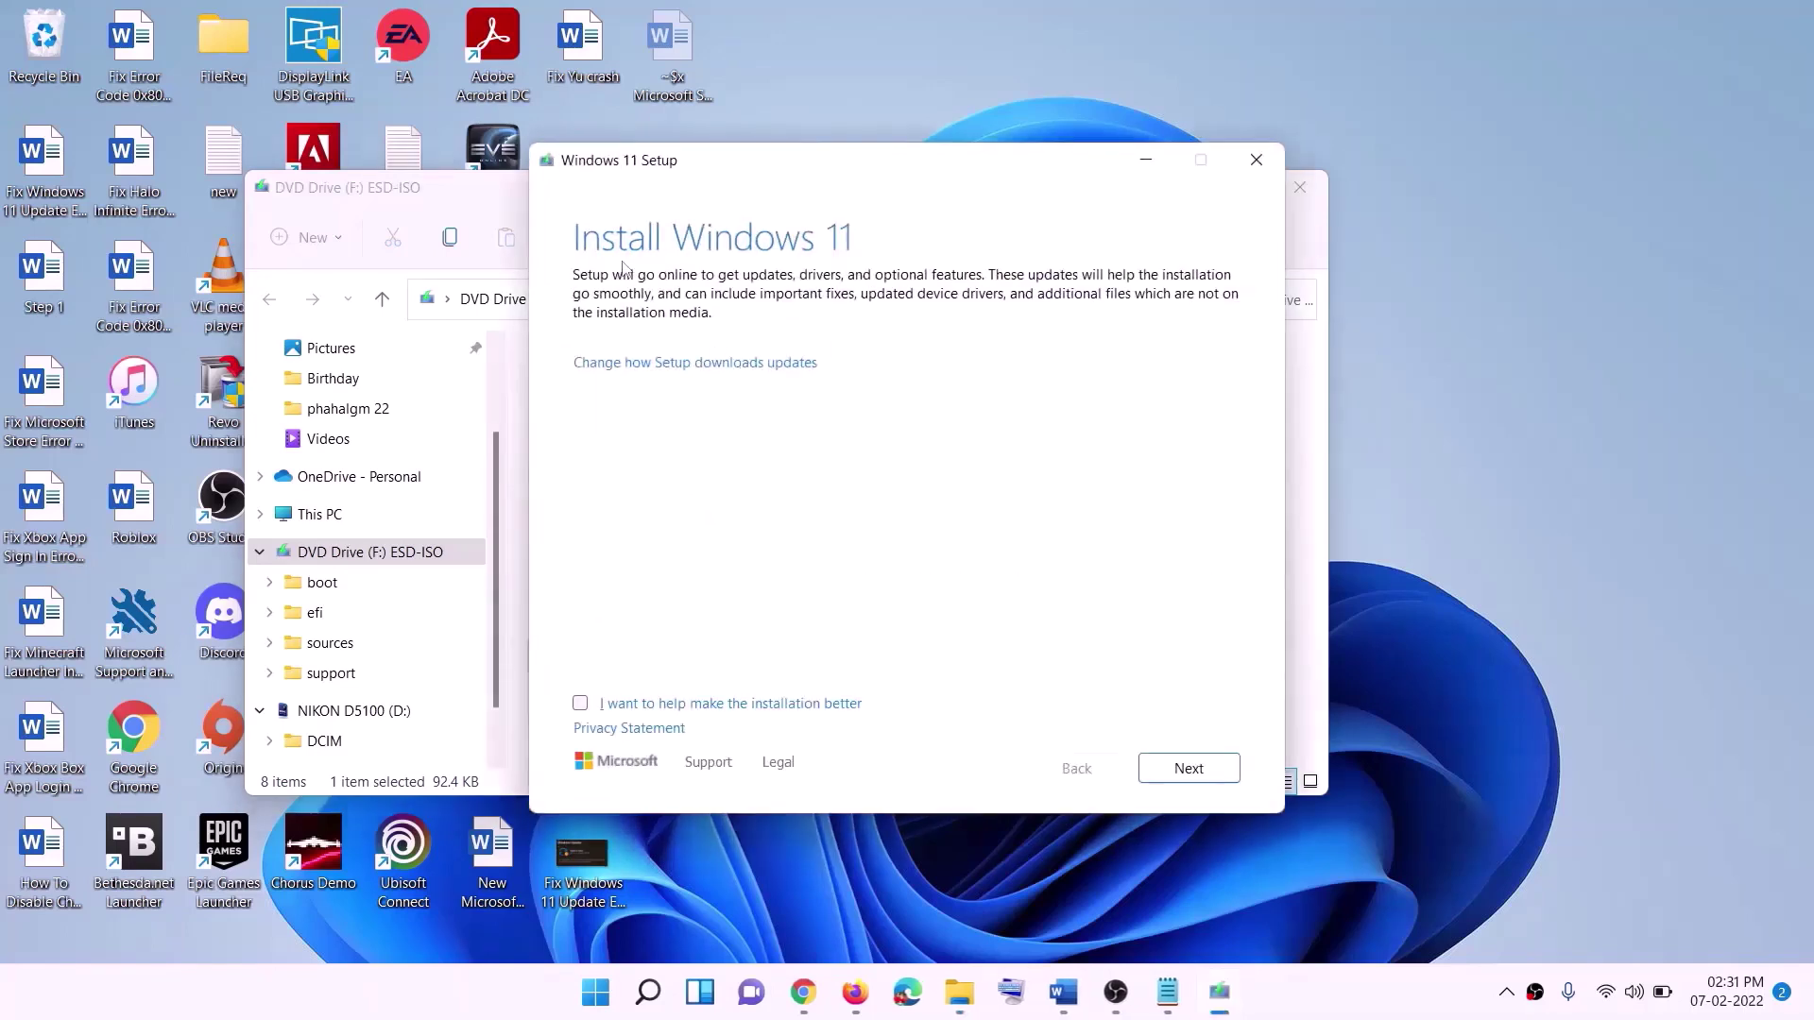
left_click(1196, 770)
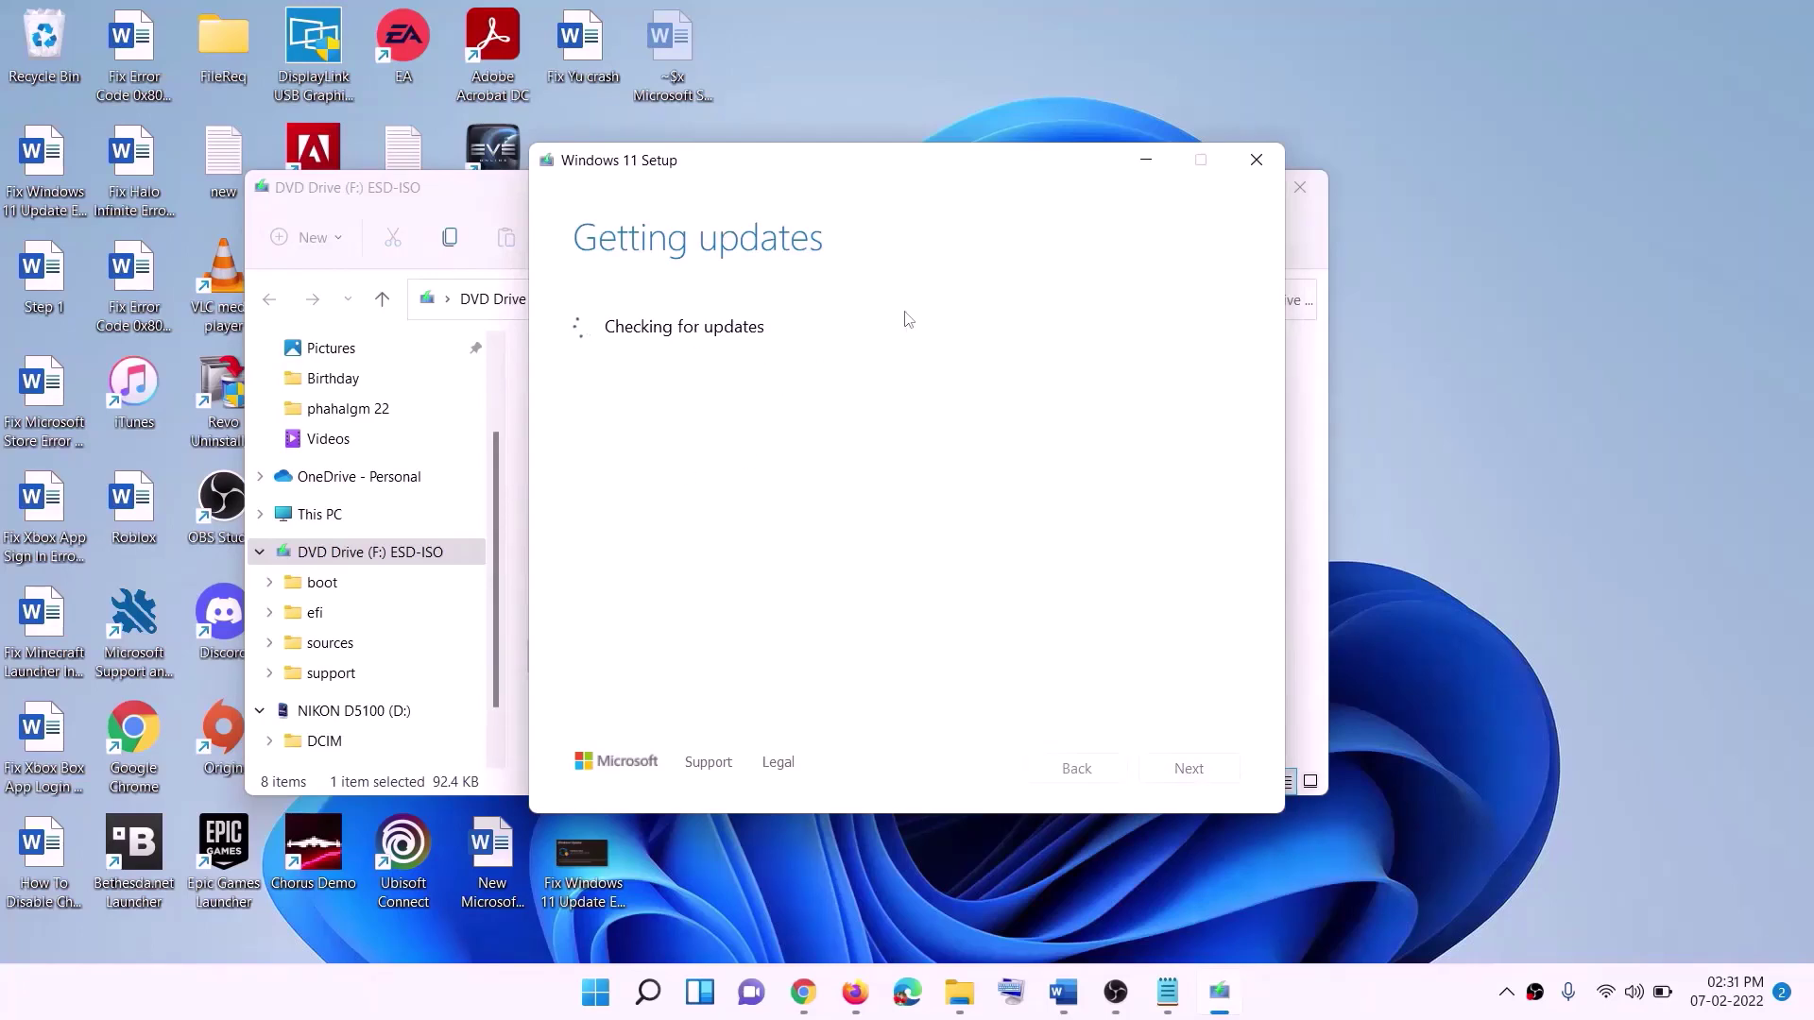
- Switch to the Word document and examine the Windows 11 Setup "Ready to install" picture down to its Install option
key("alt+Tab")
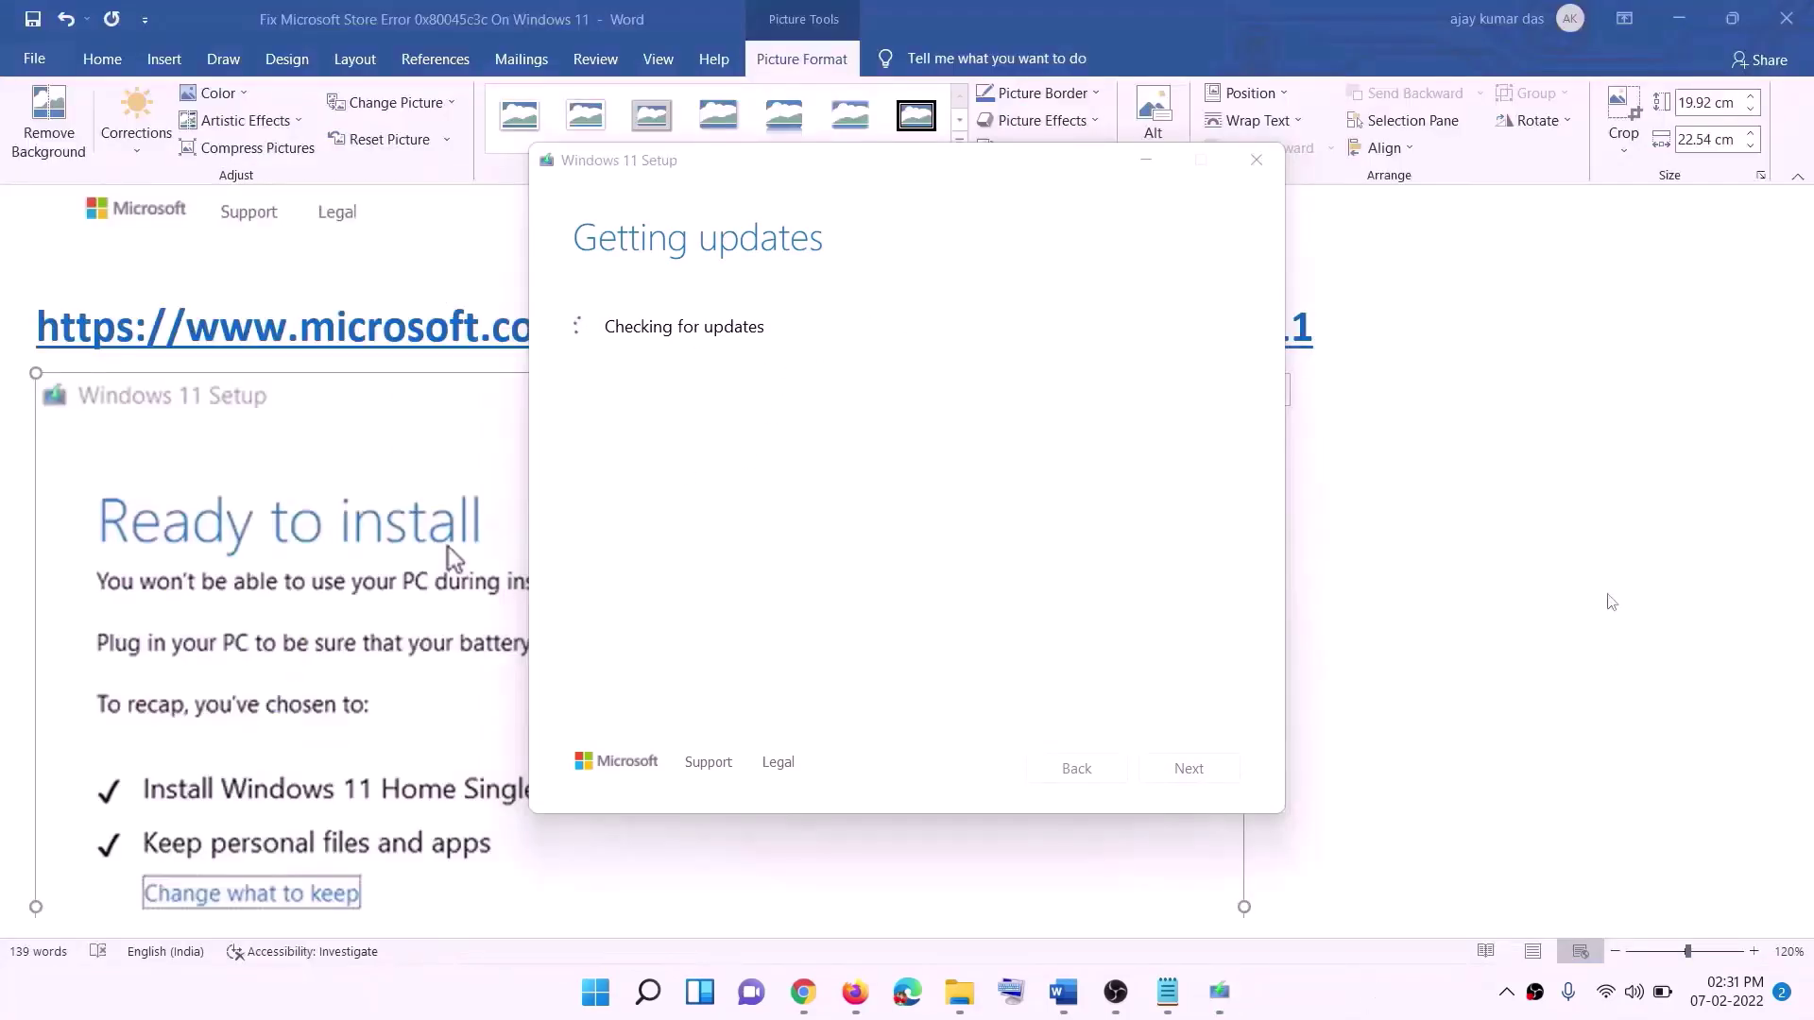
scroll(406, 444, "down", 3)
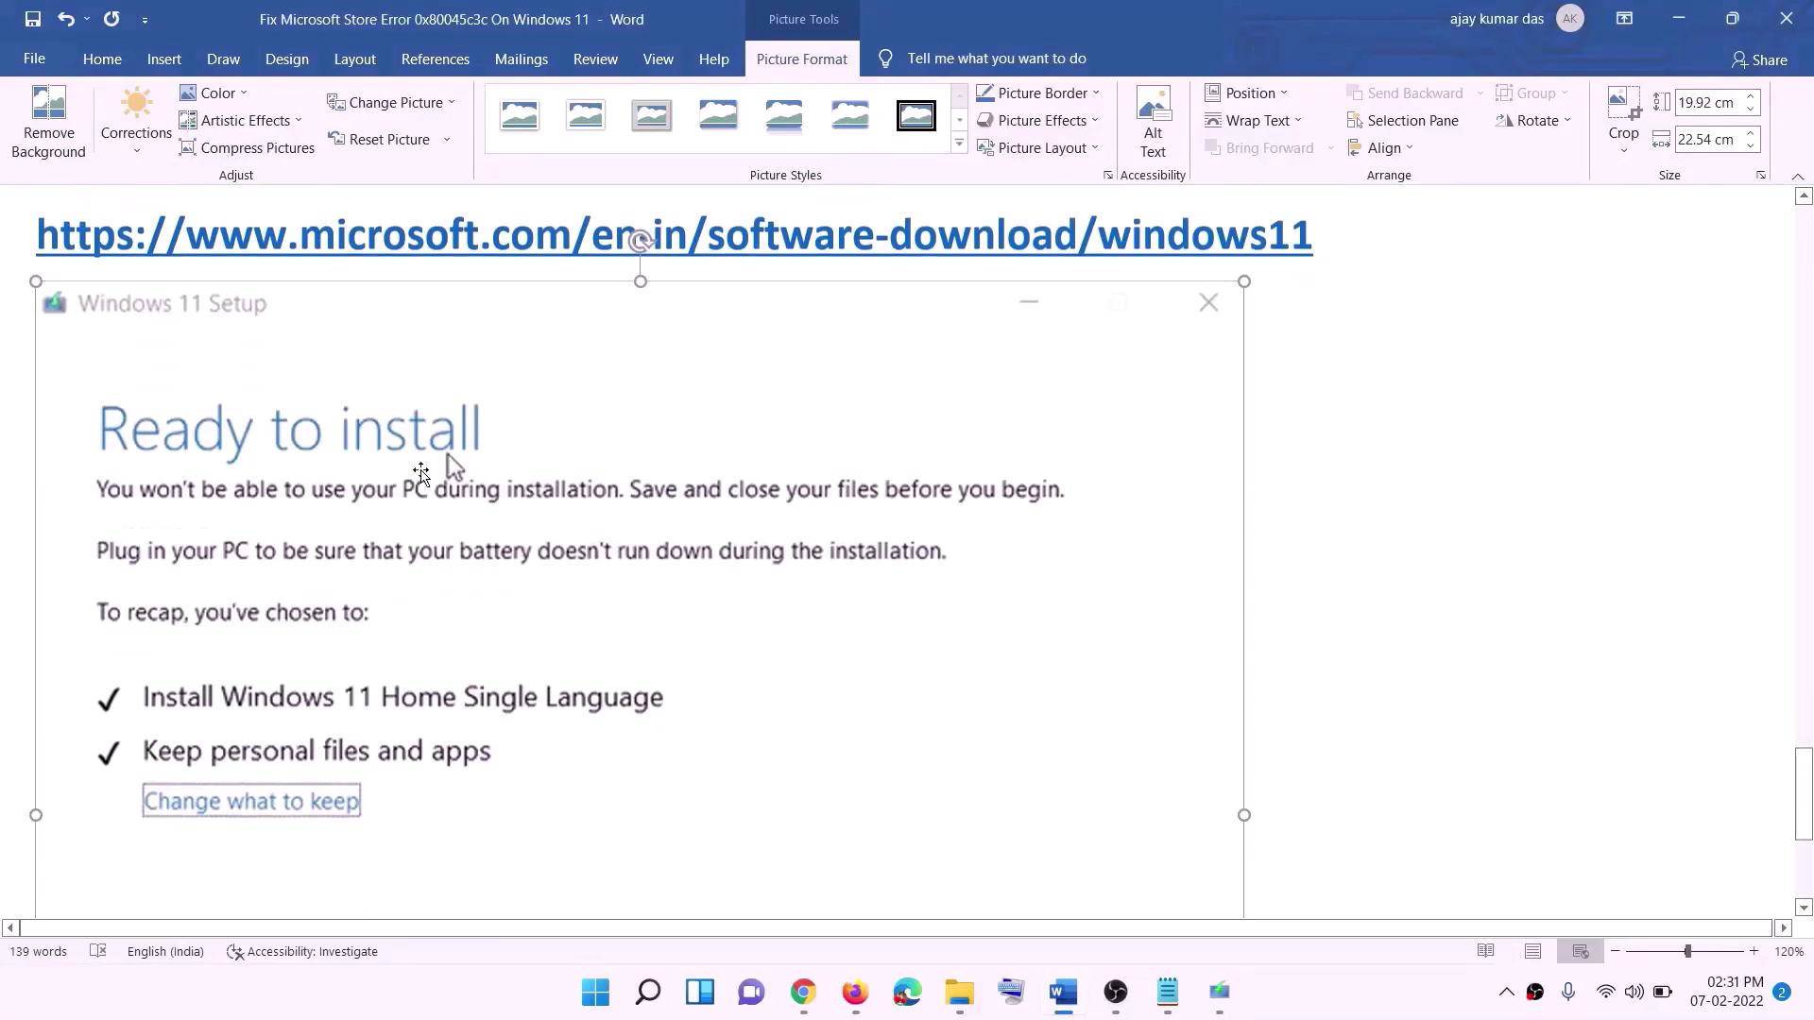
scroll(508, 349, "down", 1)
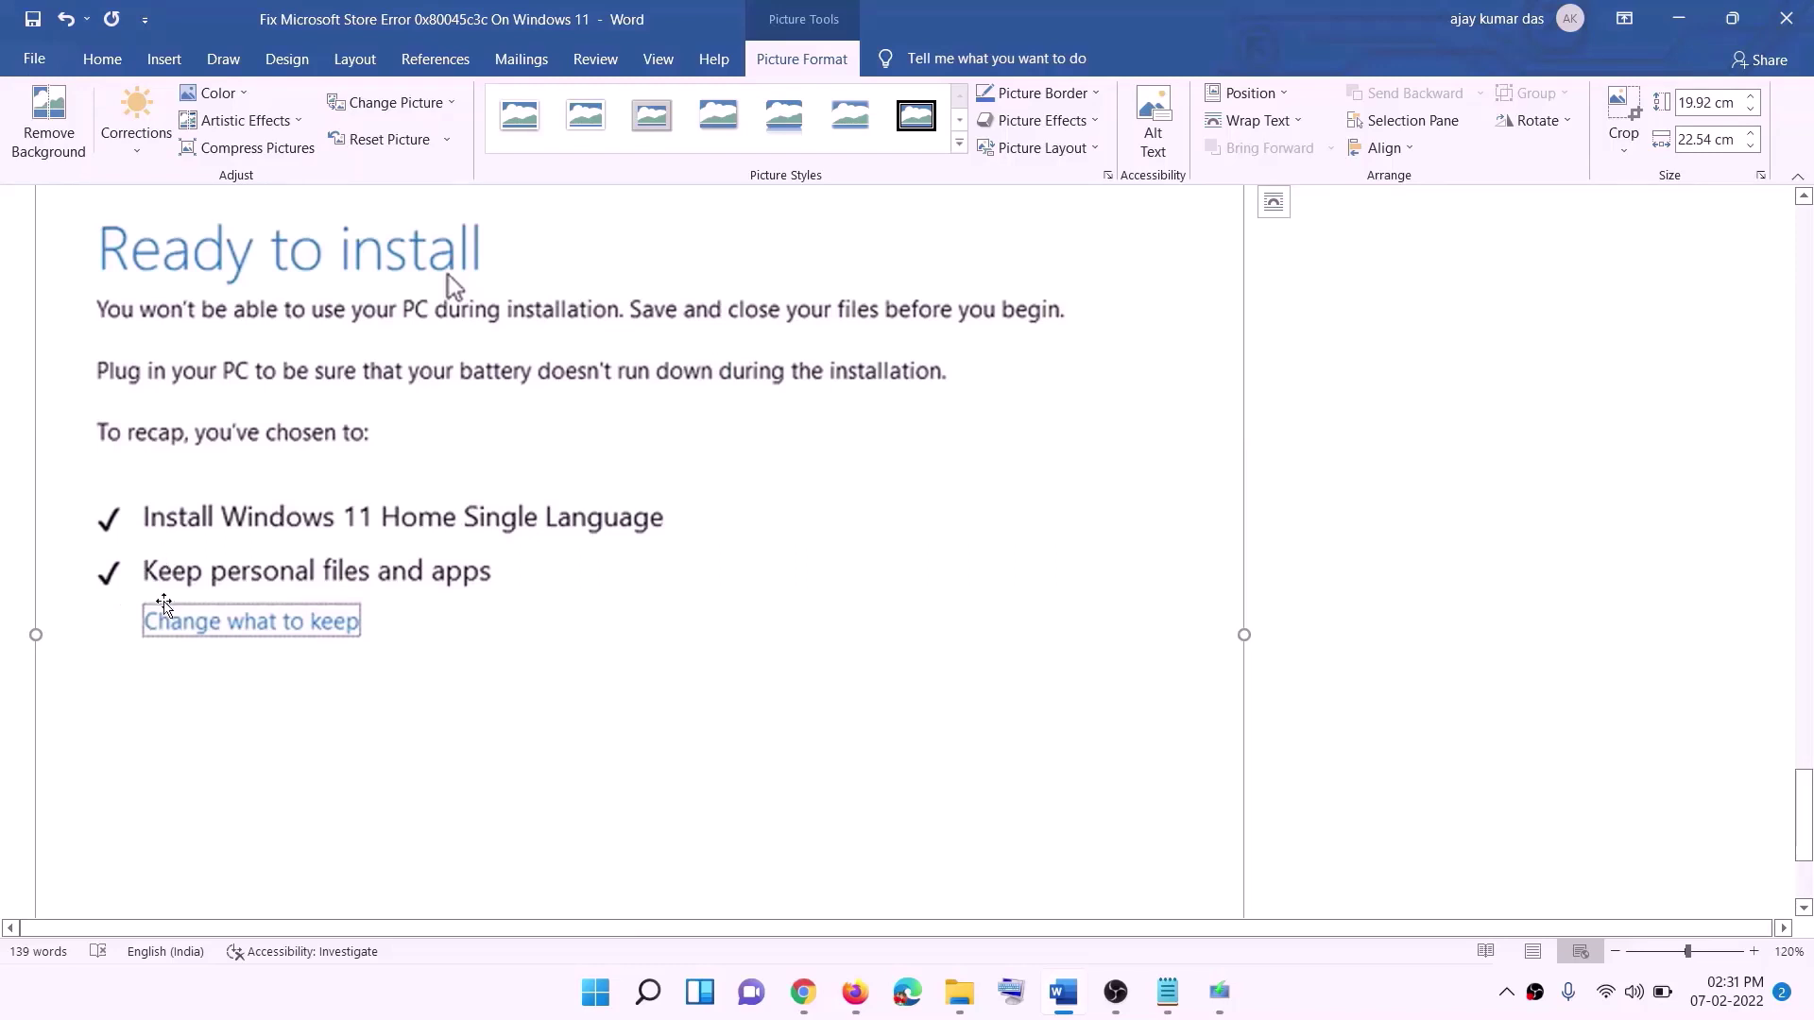
scroll(599, 588, "down", 3)
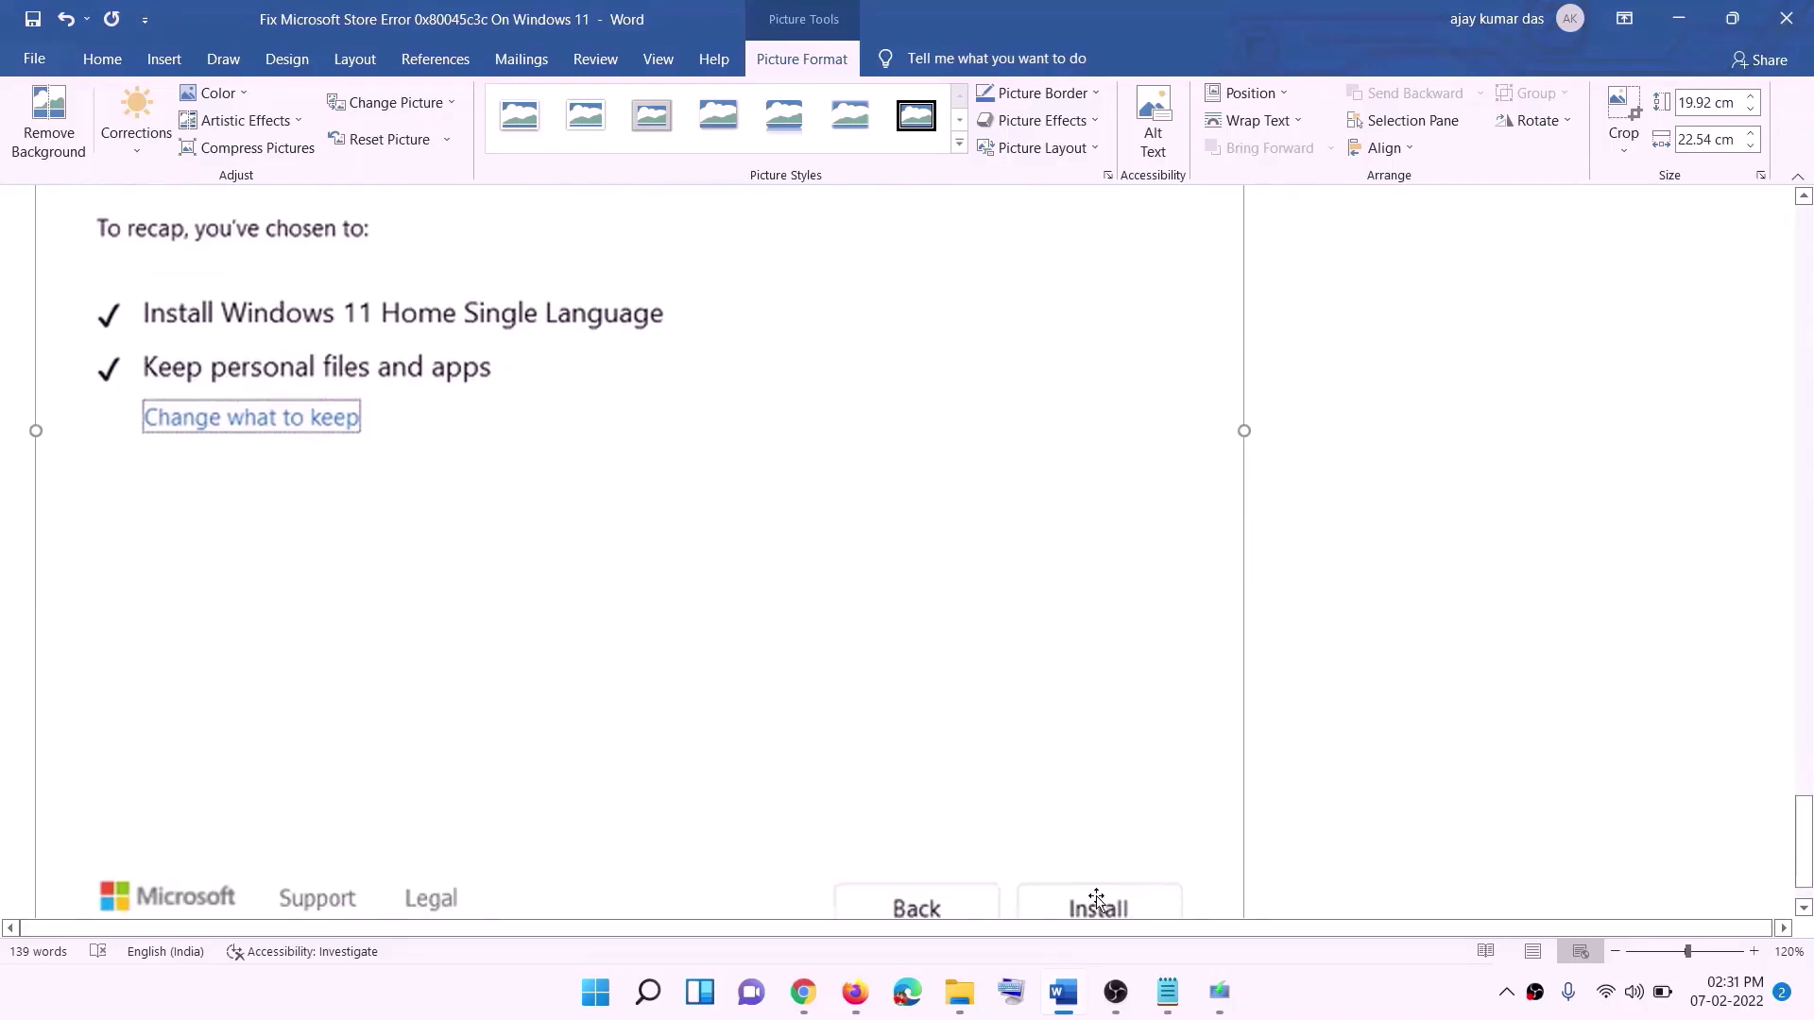
scroll(964, 704, "up", 4)
scroll(964, 704, "up", 3)
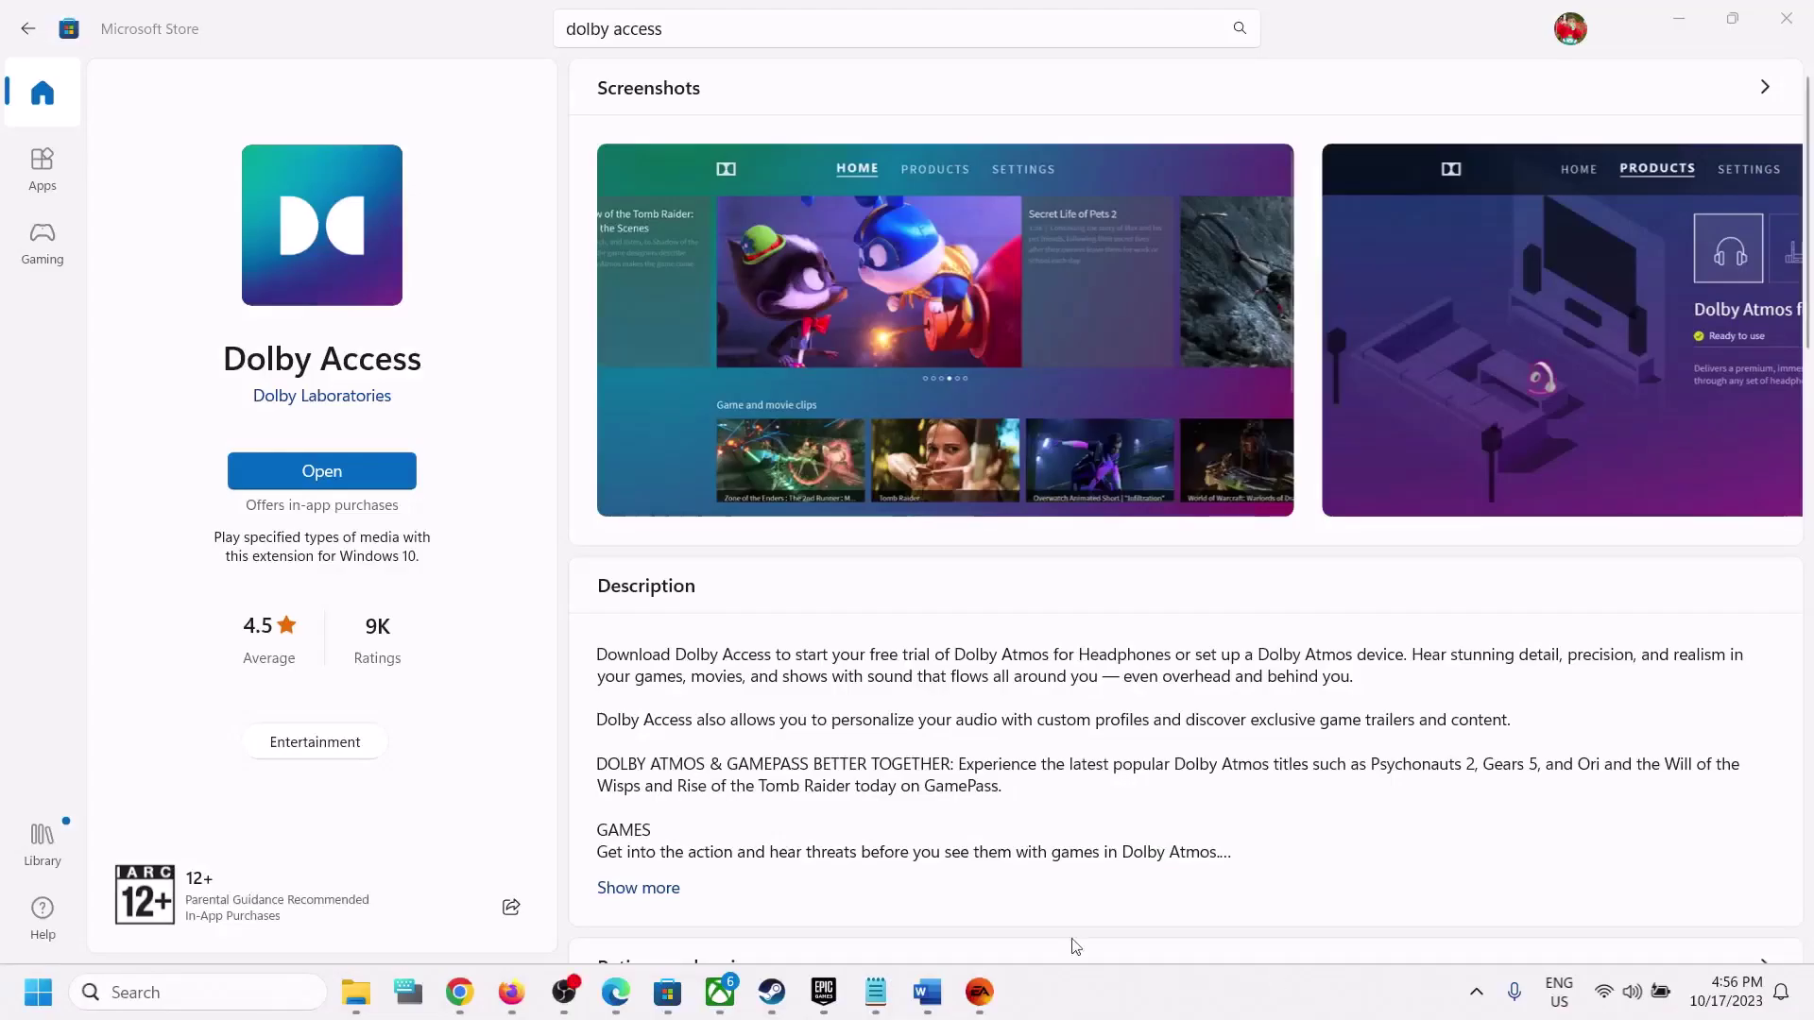
- Open the Dolby Access app from its Microsoft Store page
left_click(406, 471)
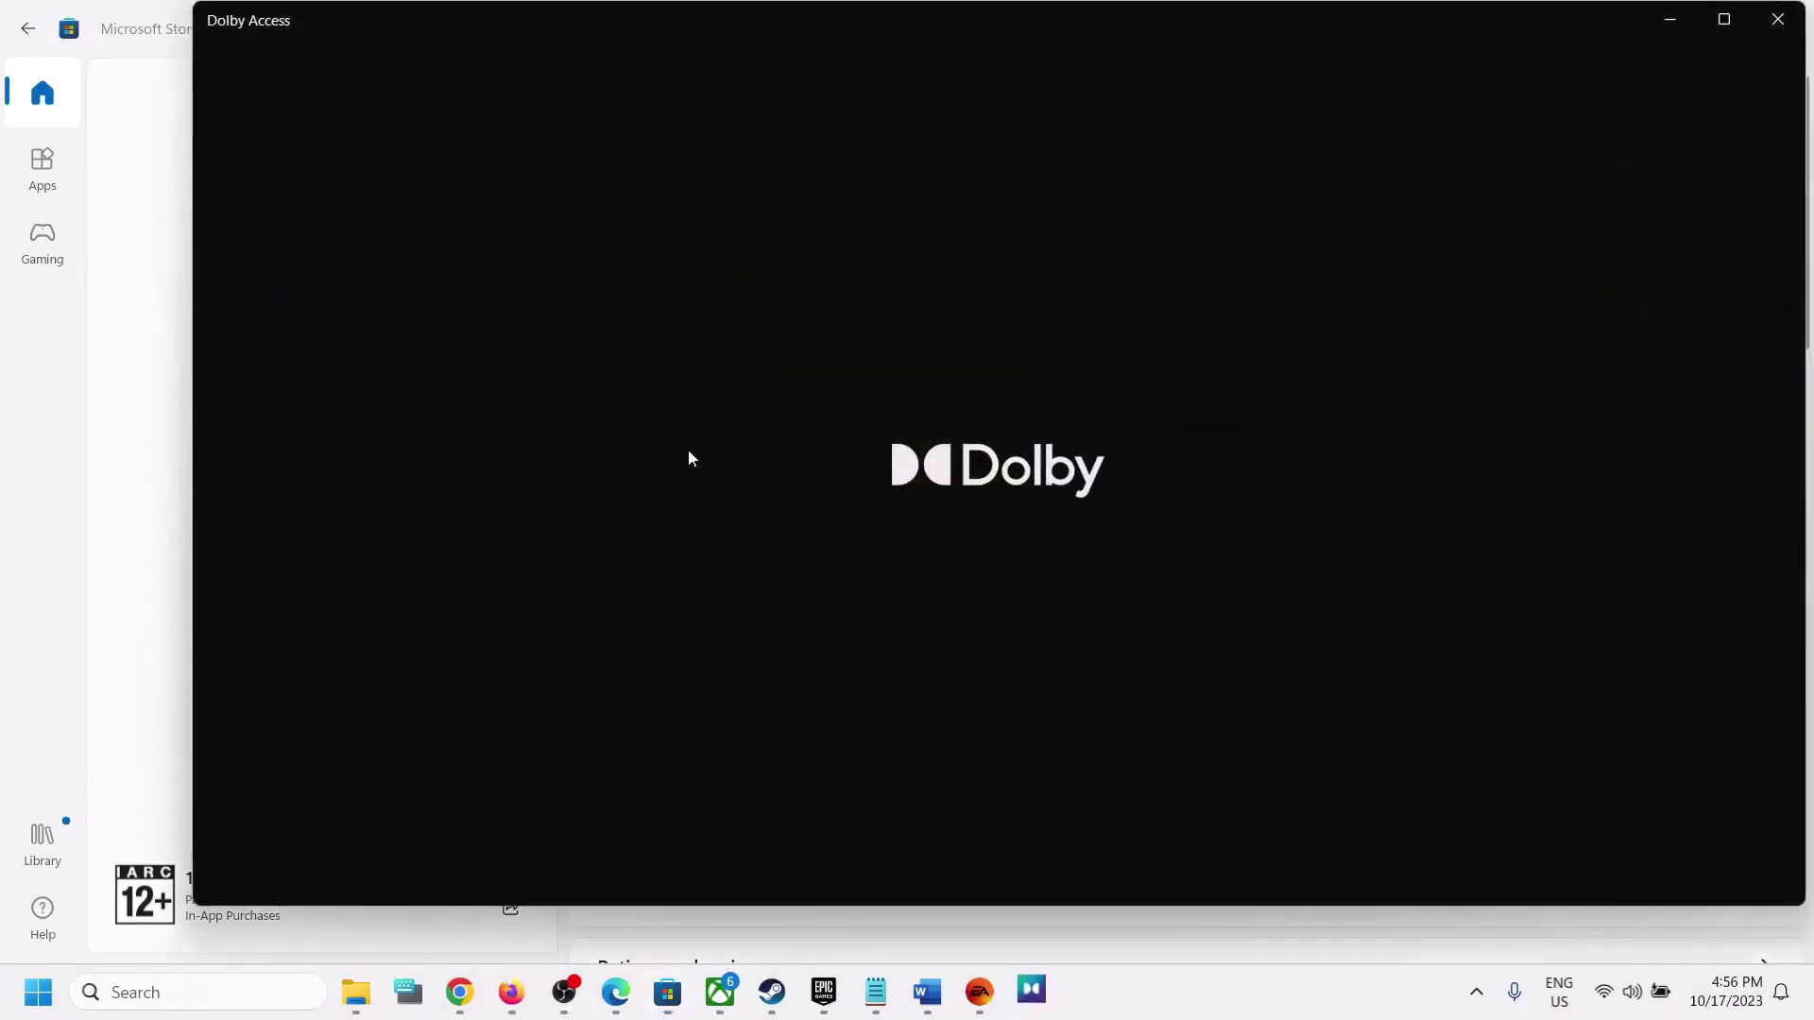